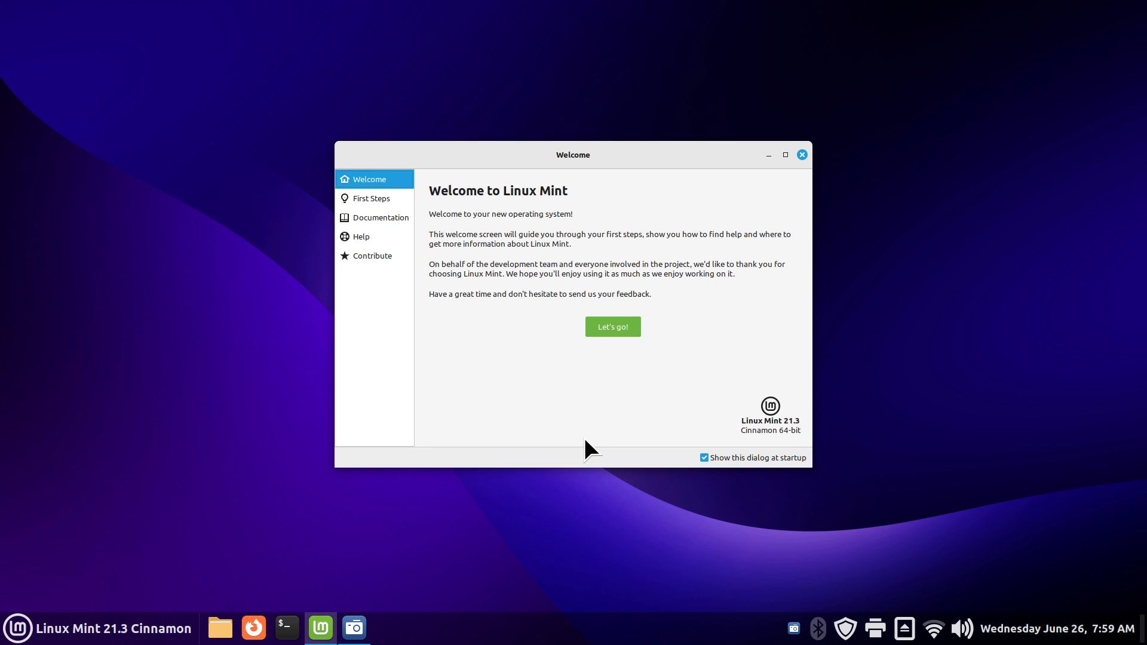
# Step: Close the Linux Mint Welcome window to reveal the empty desktop
pyautogui.click(799, 155)
# Step: Open Startup Applications in System Settings and select the bdrive backup entry
pyautogui.rightClick(405, 640)
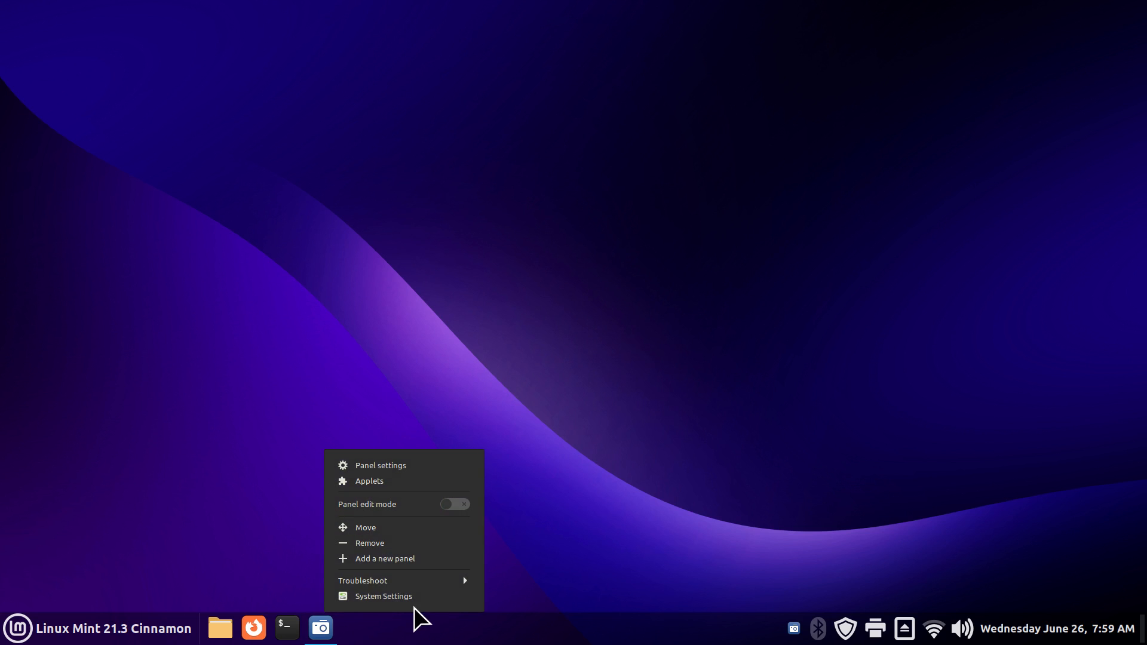
pyautogui.click(420, 602)
pyautogui.scroll(-3, 535, 419)
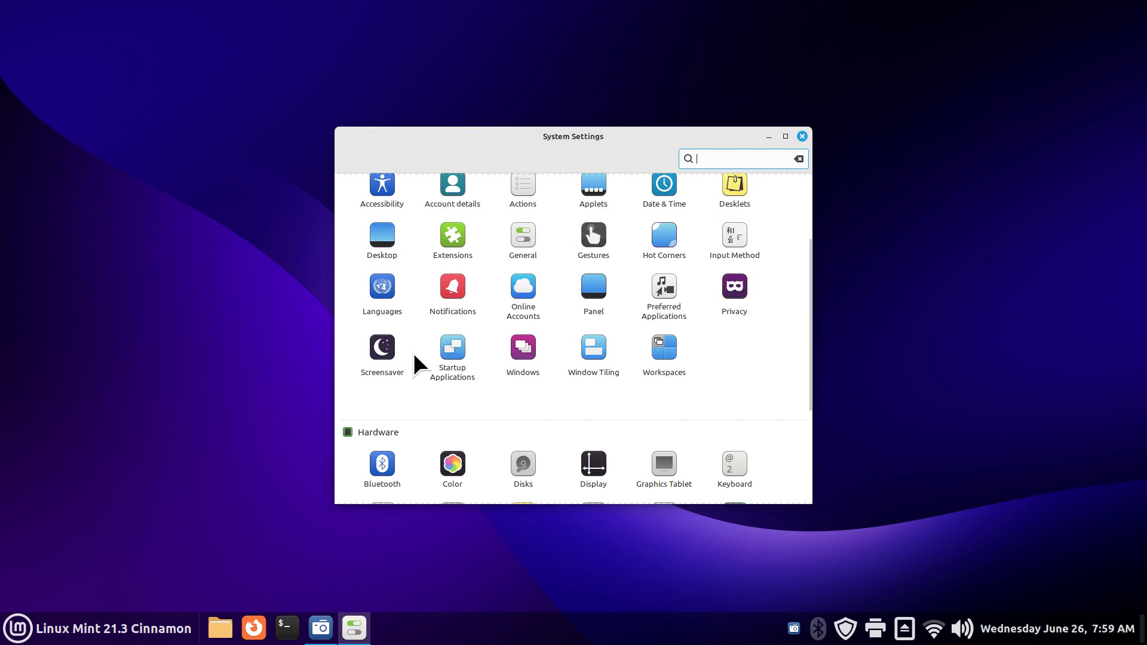
pyautogui.click(452, 352)
pyautogui.click(460, 206)
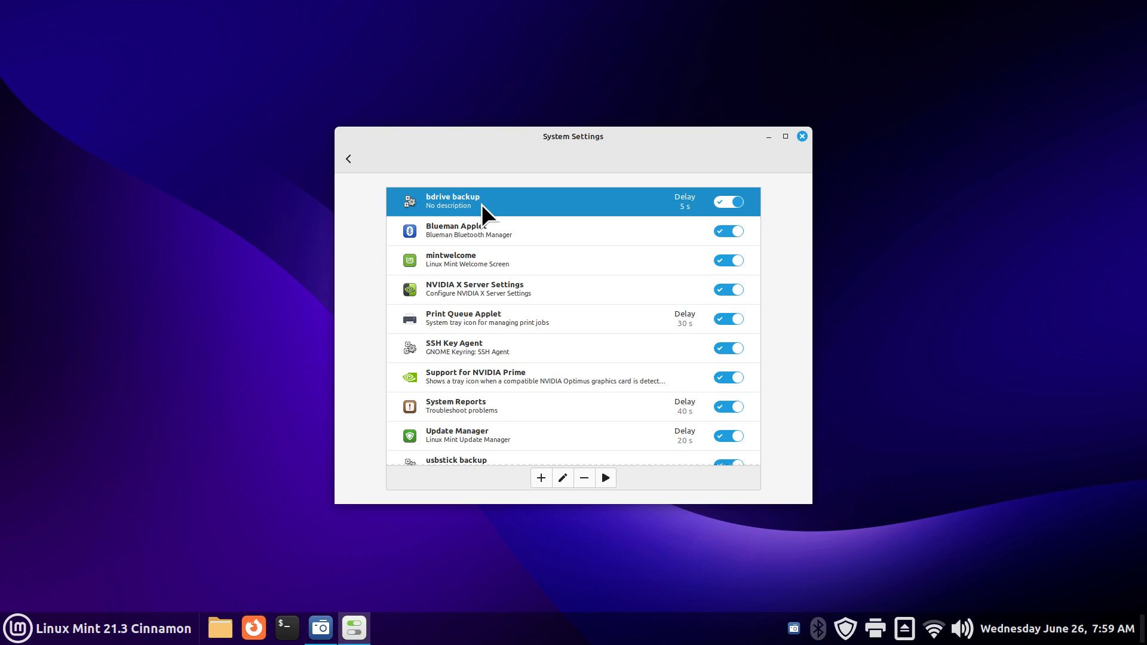
pyautogui.moveTo(536, 144); pyautogui.dragTo(668, 112)
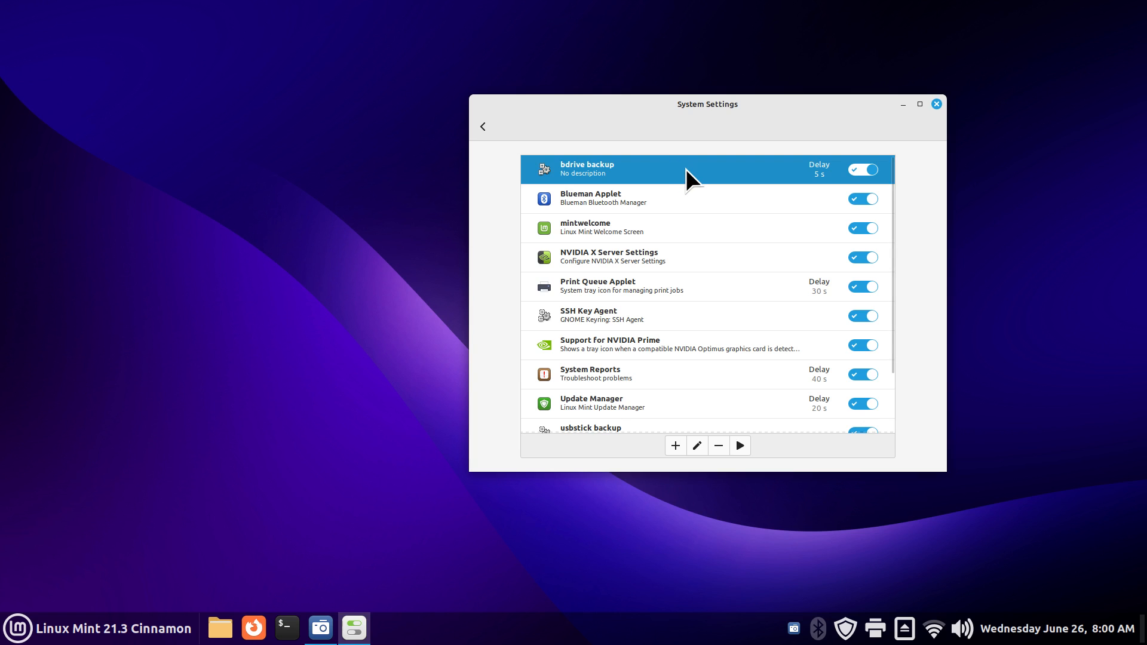
# Step: Turn bdrive backup off and back on at startup, then open the Home folder in Files
pyautogui.click(854, 172)
pyautogui.click(871, 171)
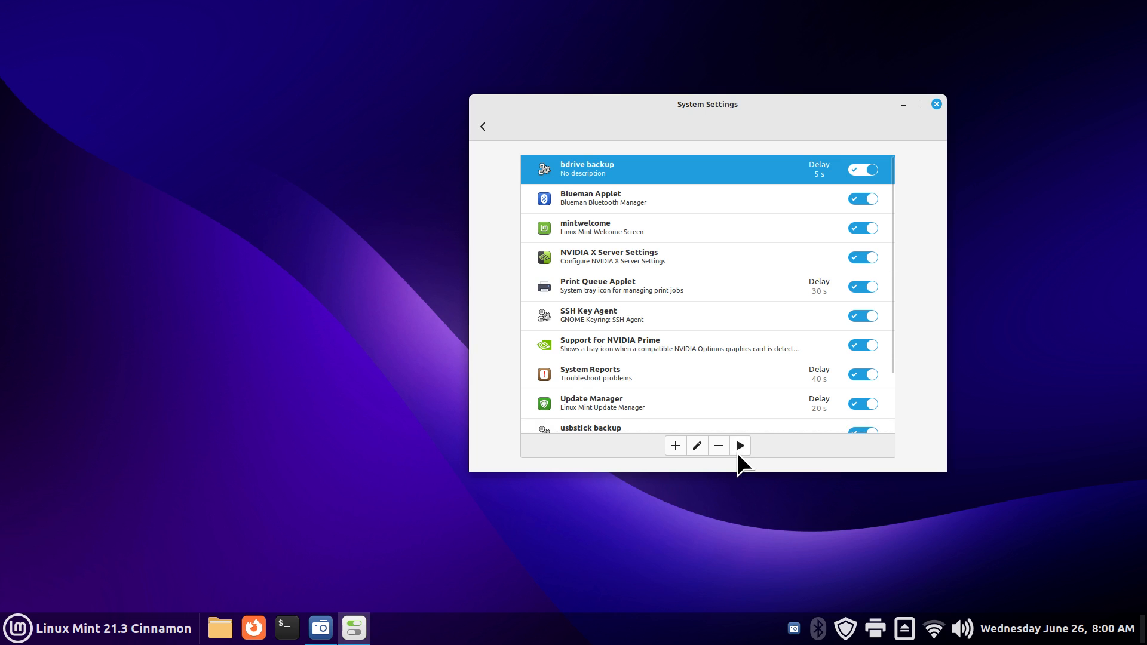
pyautogui.moveTo(693, 111); pyautogui.dragTo(836, 82)
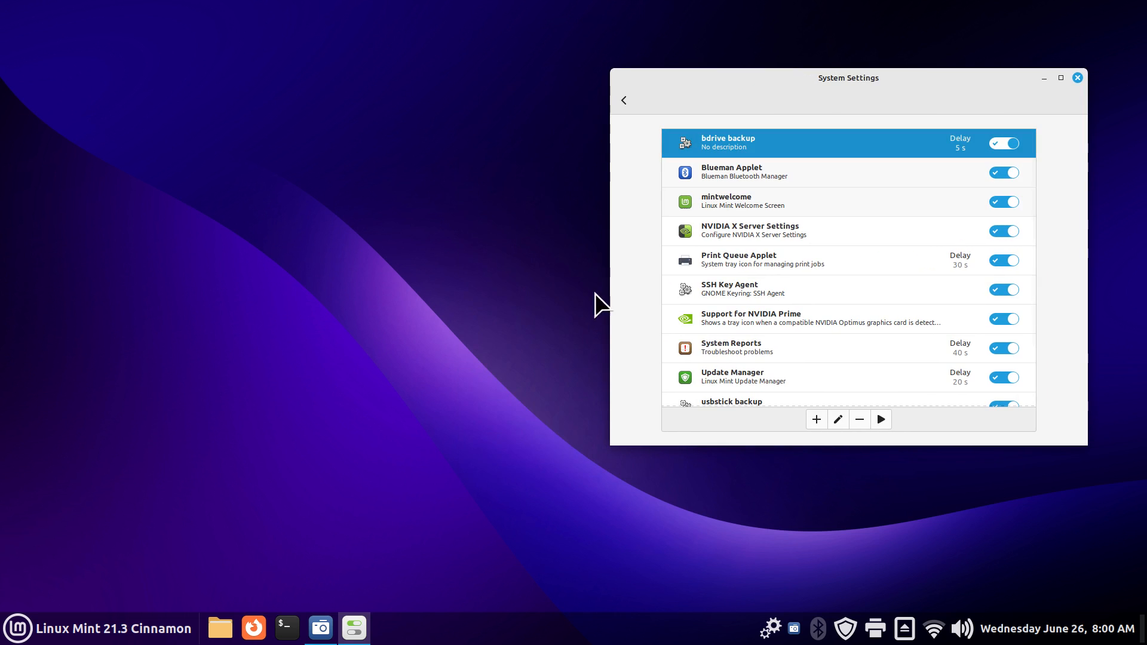
pyautogui.click(221, 626)
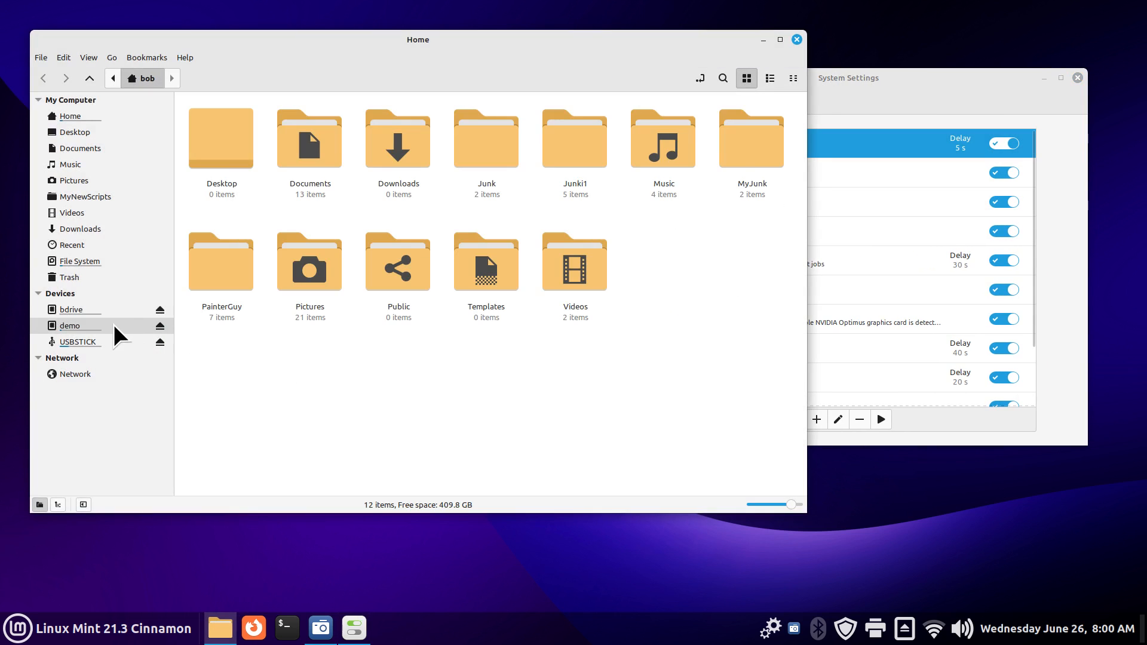
# Step: Run bdrive backup now so bdrive shows Documents, Junki1, Music, MyJunk, Pictures, then close System Settings
pyautogui.click(93, 313)
pyautogui.click(942, 93)
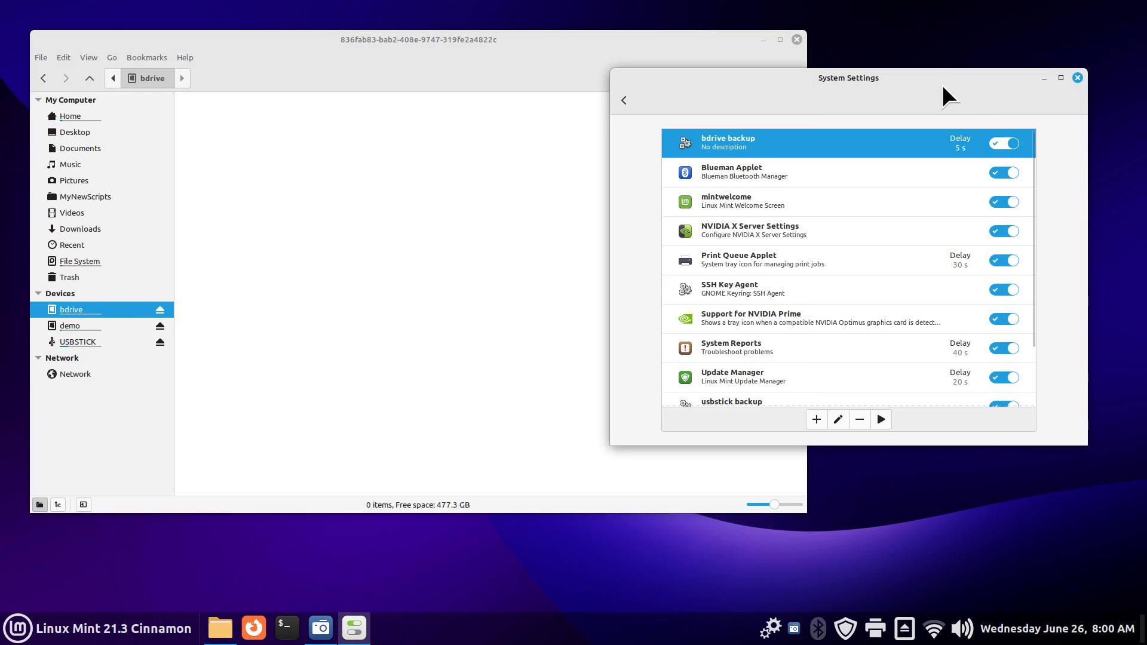
pyautogui.click(879, 419)
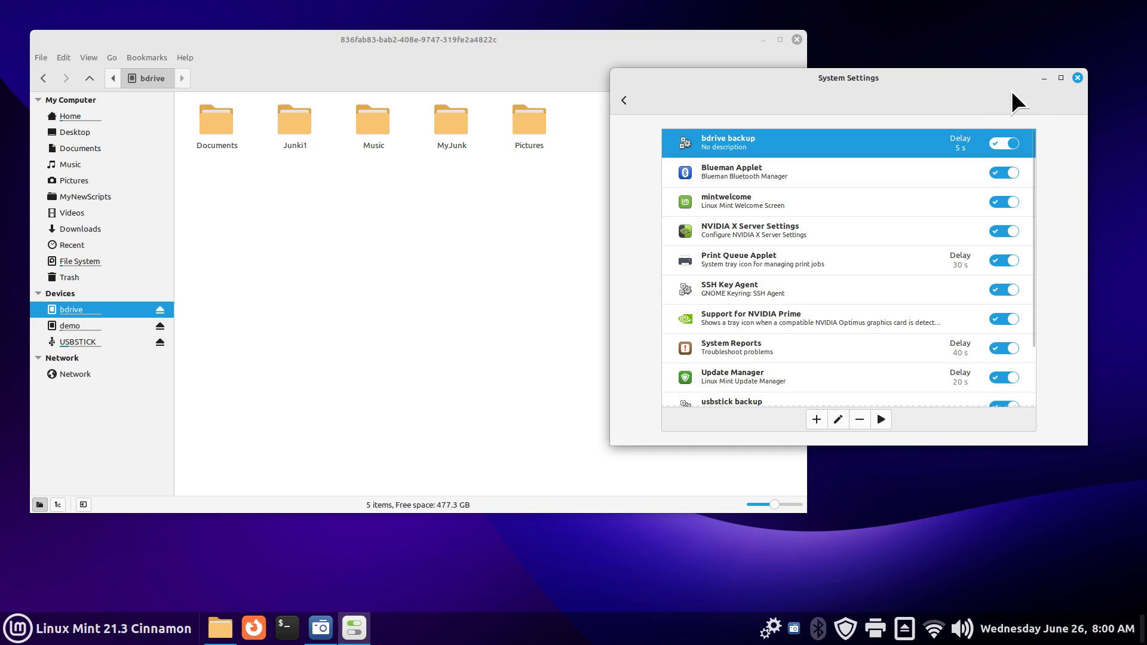
pyautogui.click(1078, 79)
pyautogui.moveTo(413, 41); pyautogui.dragTo(669, 51)
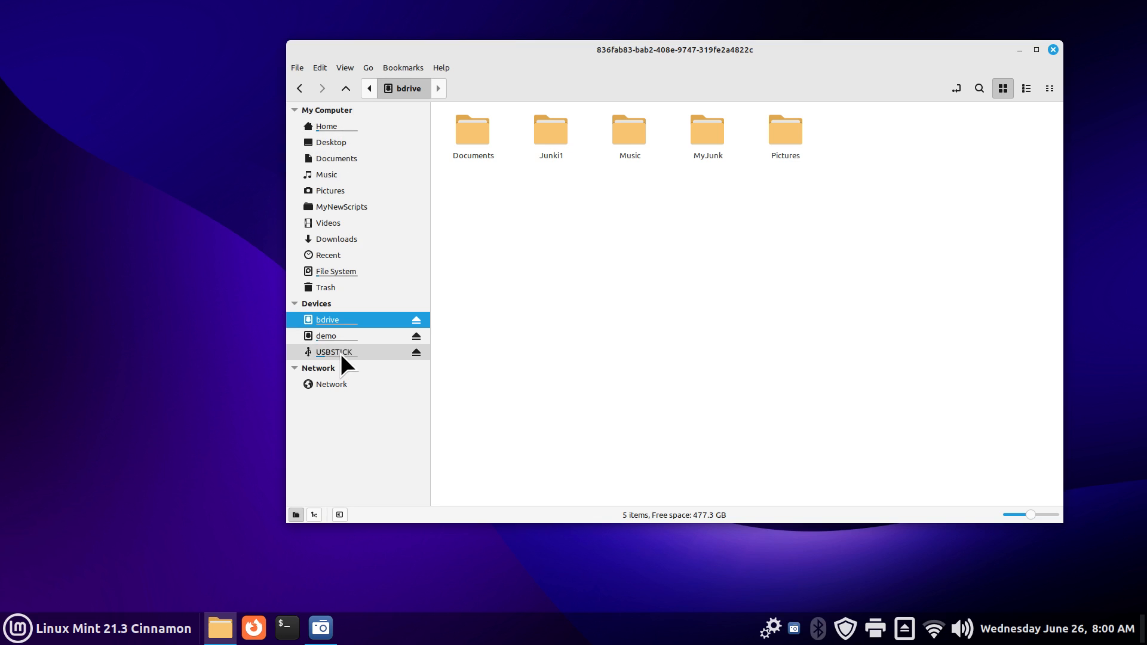
# Step: Browse the Home folder and the USBSTICK, demo and bdrive drives from the Nemo sidebar
pyautogui.click(345, 127)
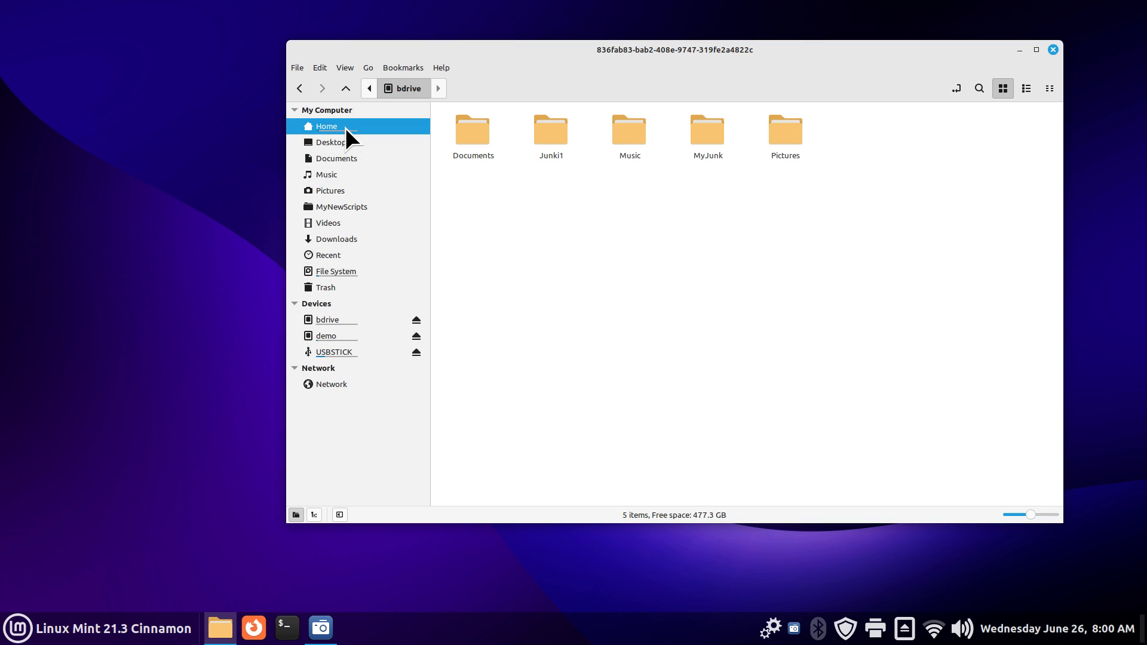
pyautogui.click(331, 352)
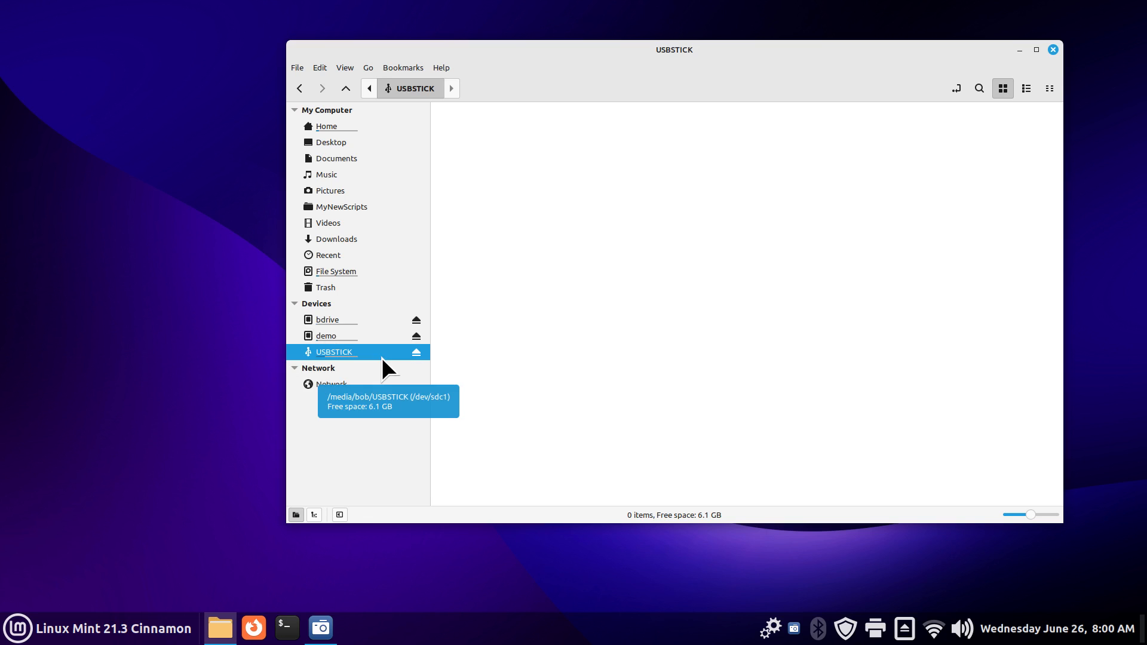
pyautogui.click(334, 336)
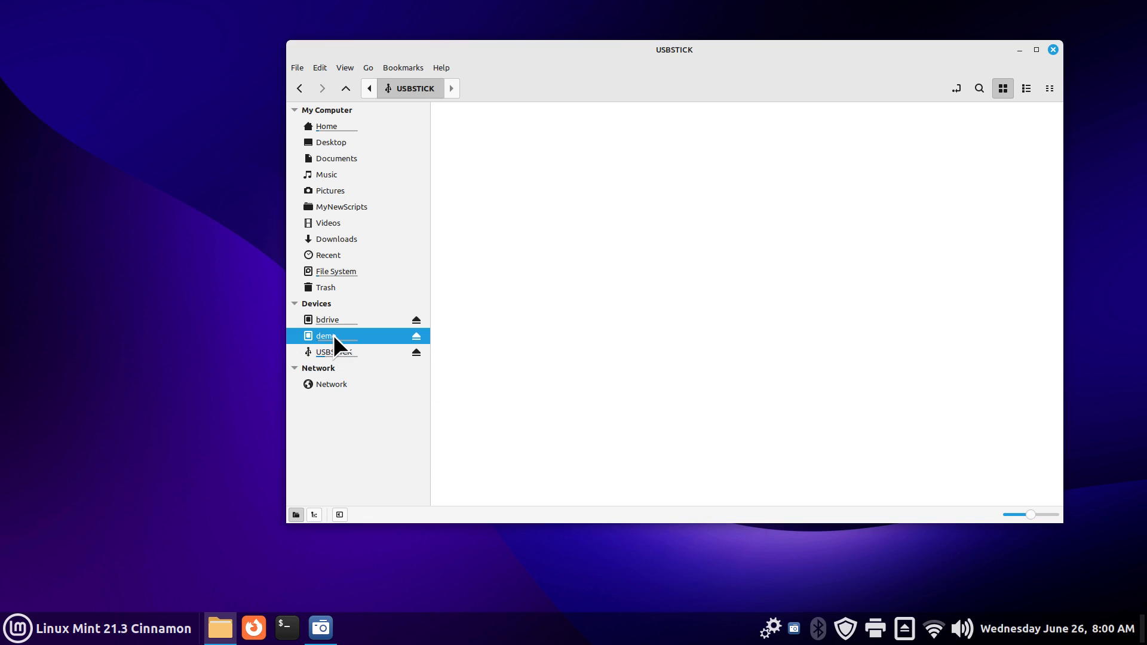
pyautogui.click(338, 318)
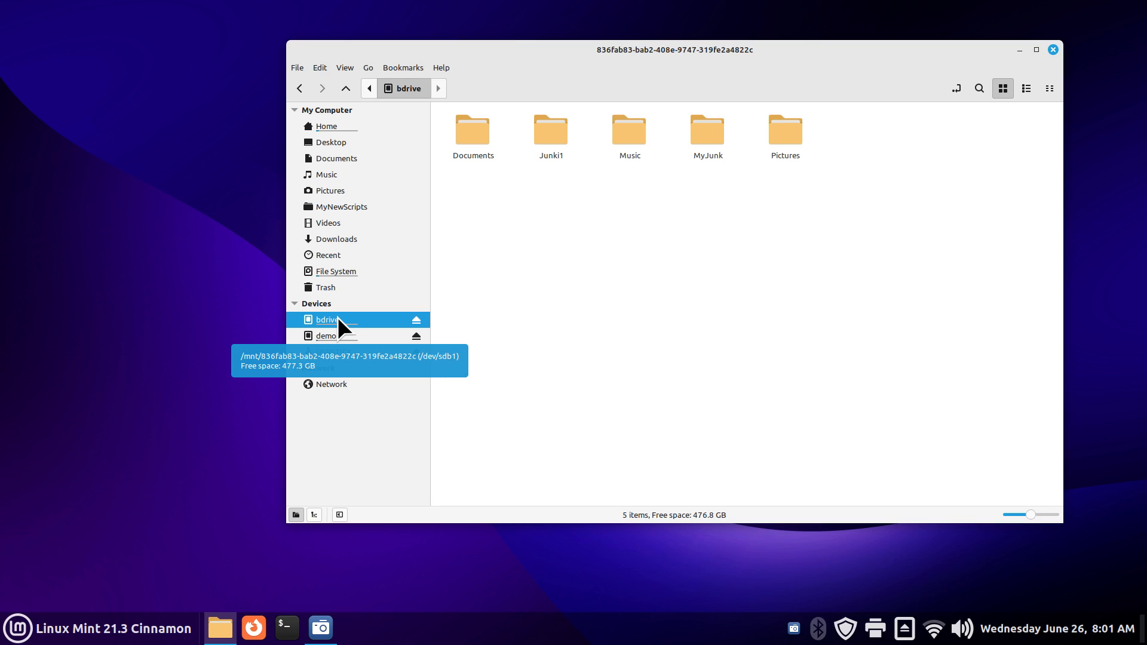
pyautogui.click(338, 337)
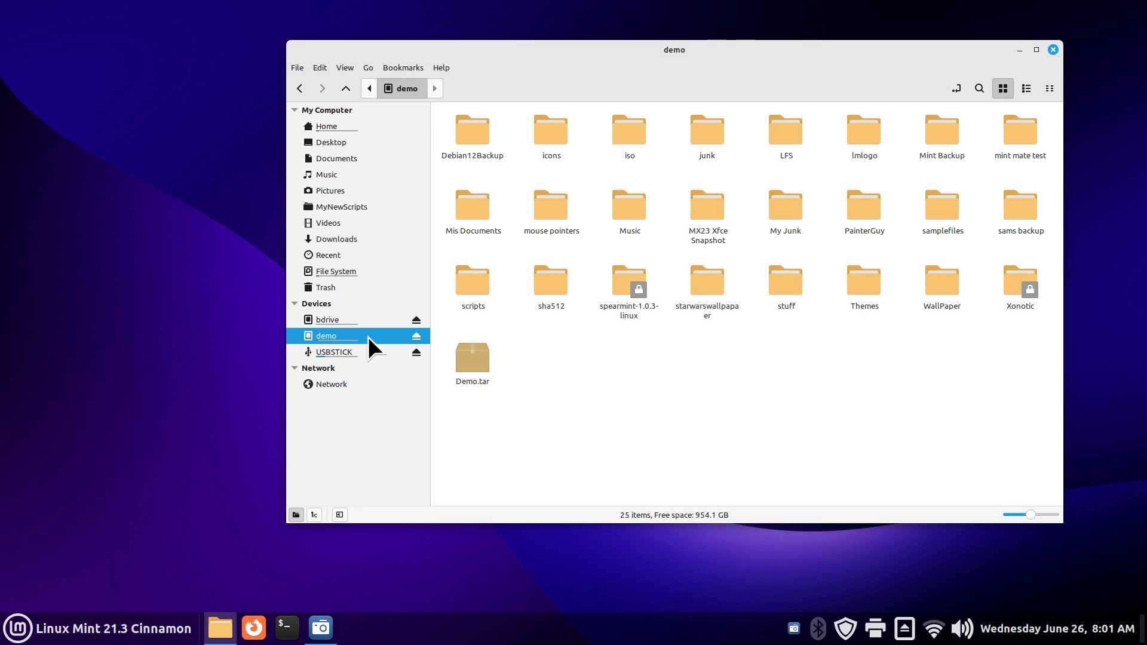
# Step: Eject demo, cancel the bdrive unmount at the password prompt, then remount demo
pyautogui.click(416, 337)
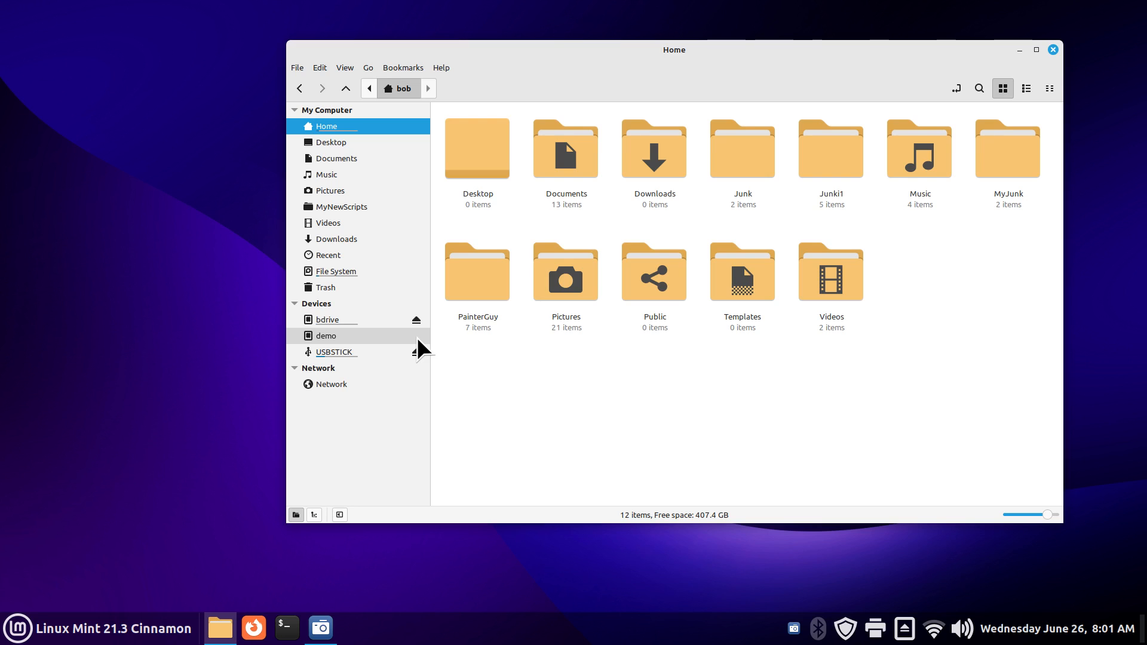
pyautogui.click(367, 319)
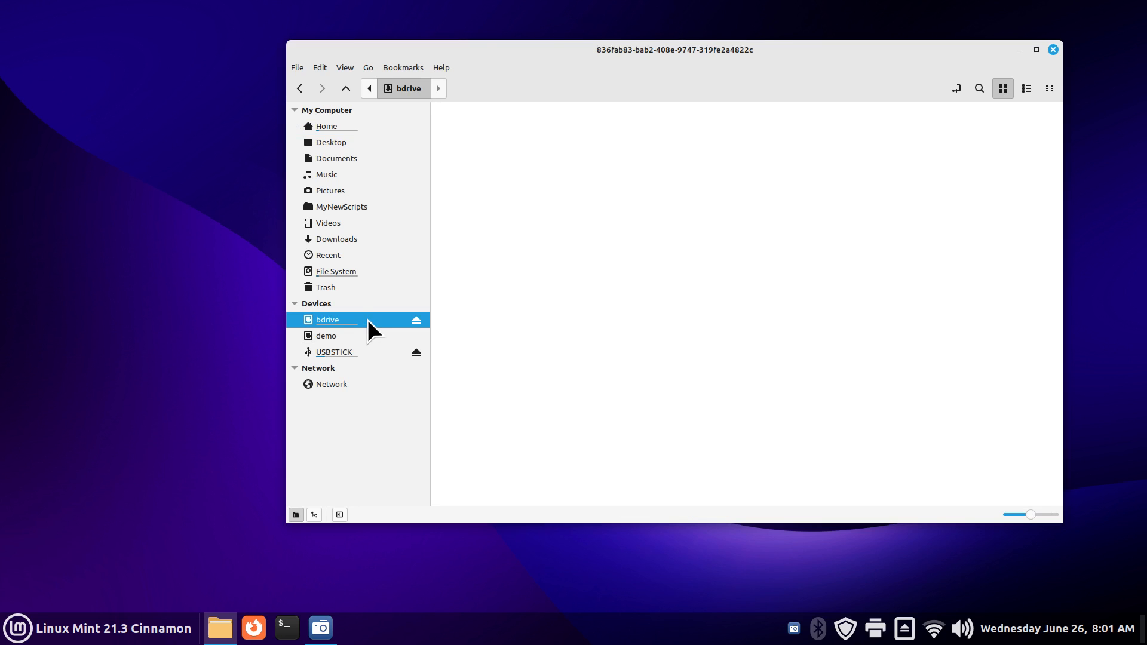
pyautogui.click(416, 321)
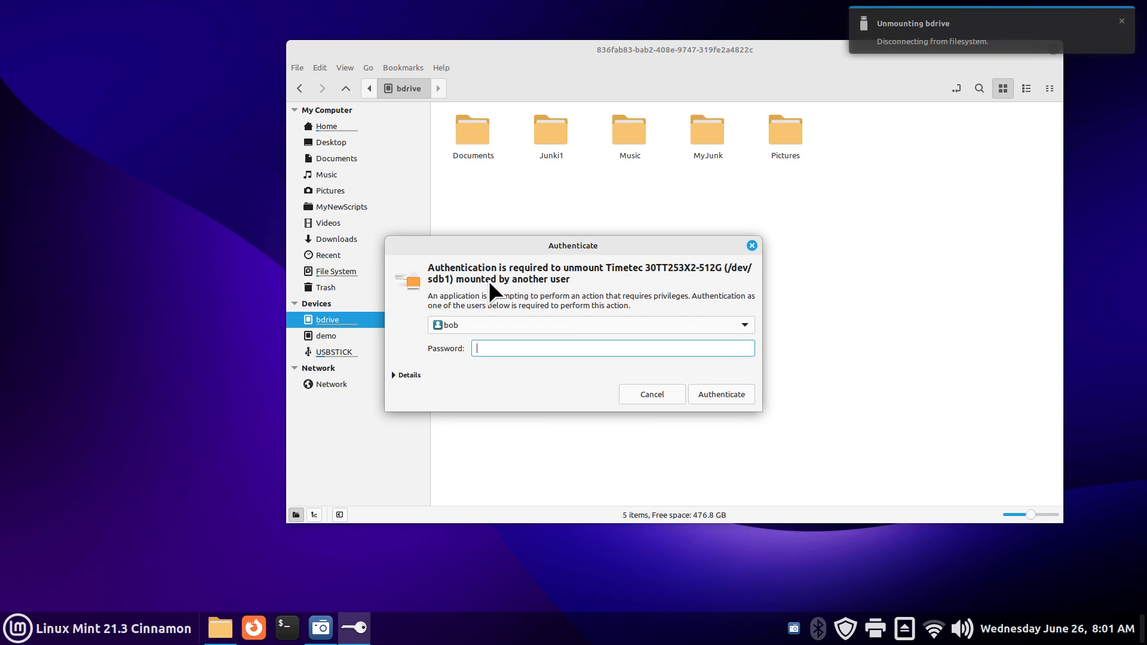
pyautogui.click(752, 246)
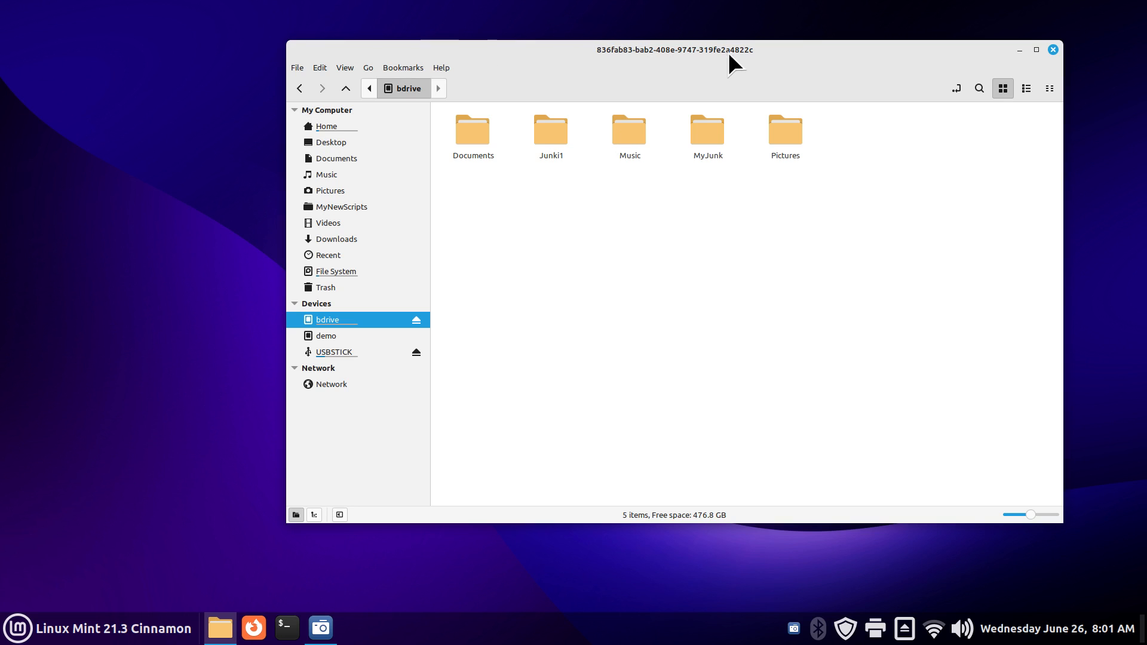
pyautogui.click(367, 336)
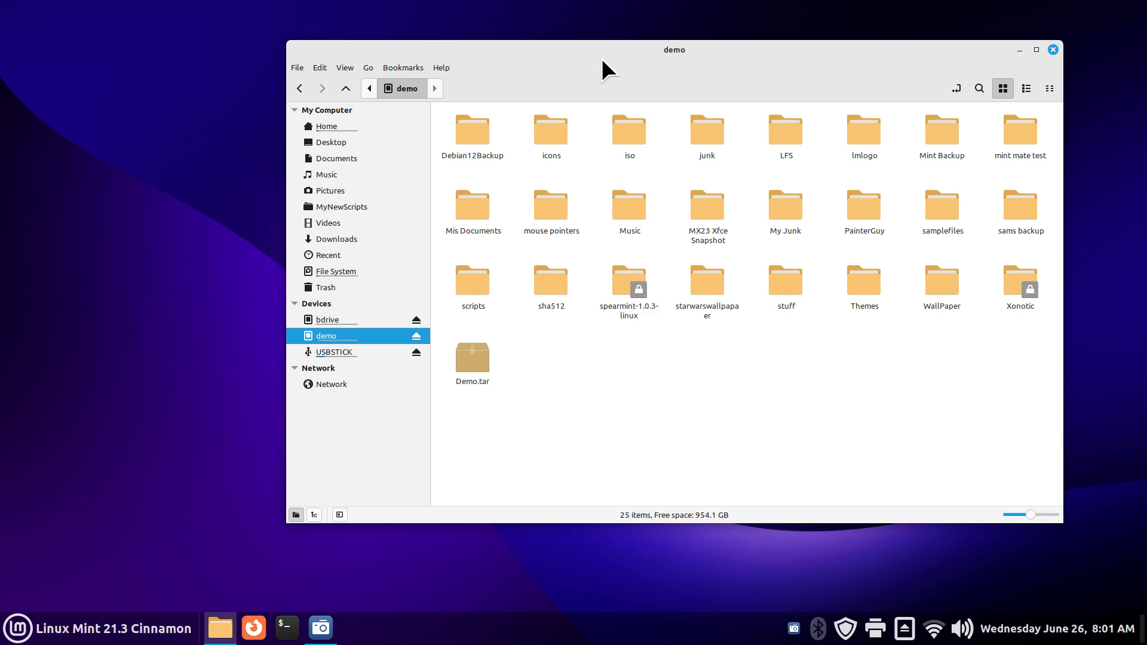
pyautogui.moveTo(601, 59); pyautogui.dragTo(454, 70)
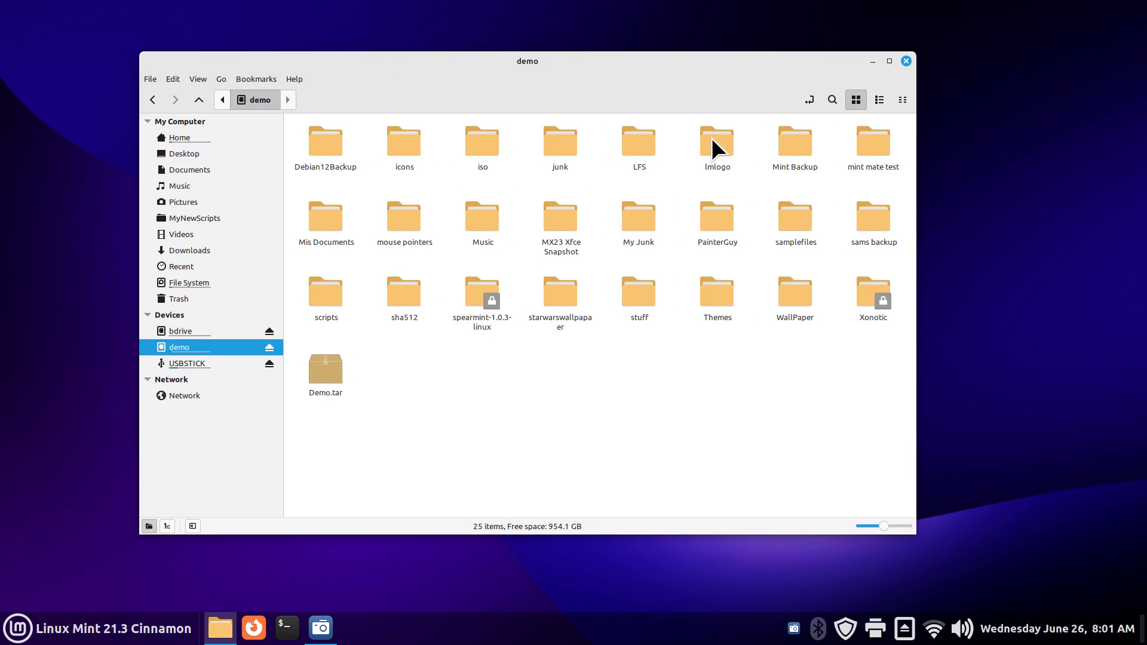
# Step: Show the text location paths of demo, USBSTICK and bdrive (under /mnt), then close Nemo
pyautogui.click(806, 97)
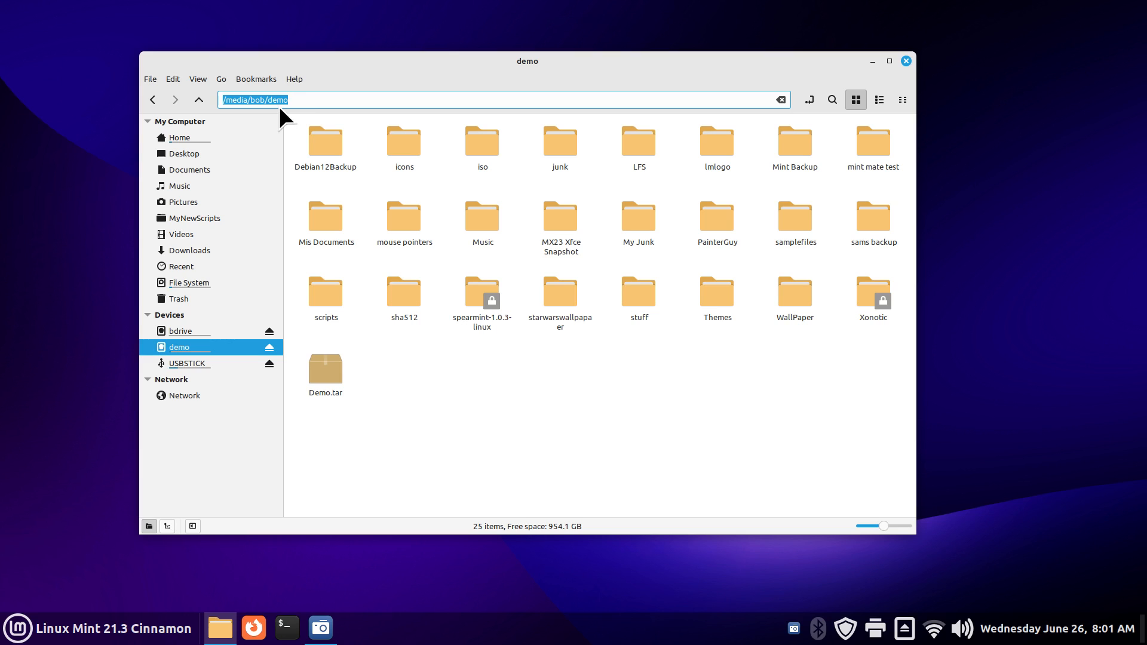
pyautogui.click(185, 364)
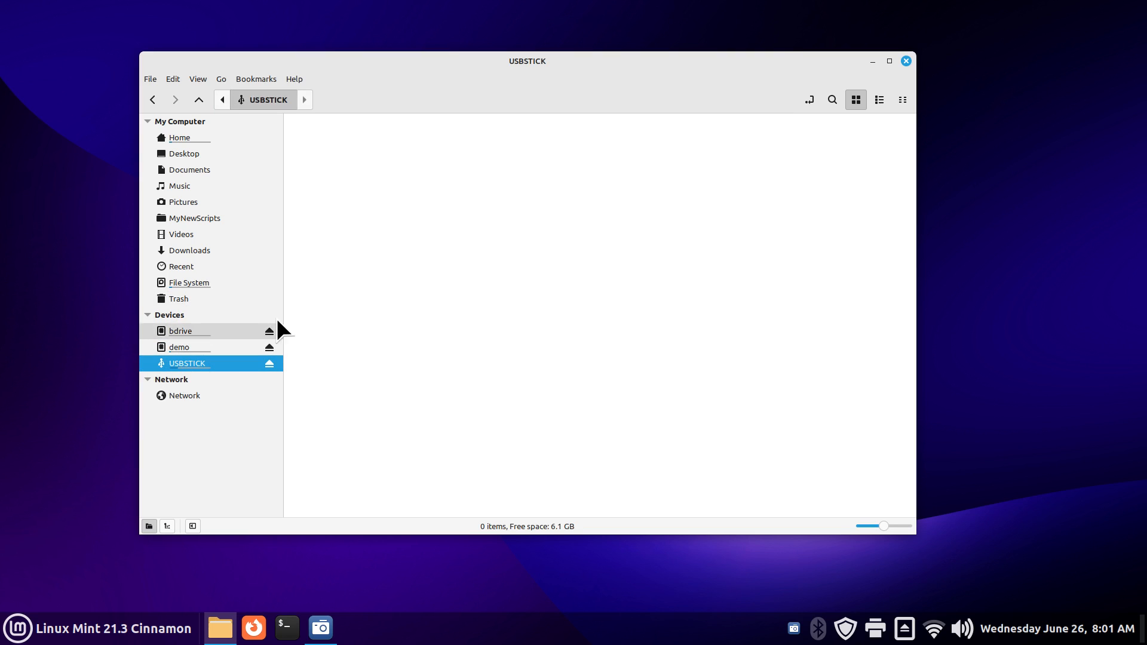
pyautogui.click(807, 100)
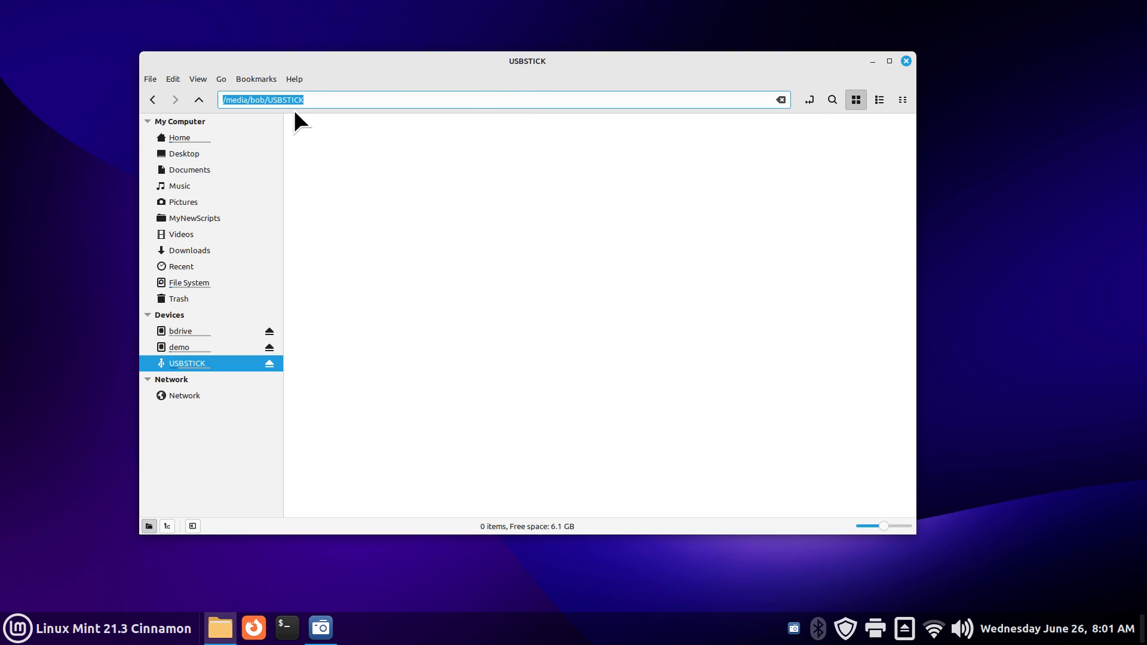
pyautogui.click(186, 332)
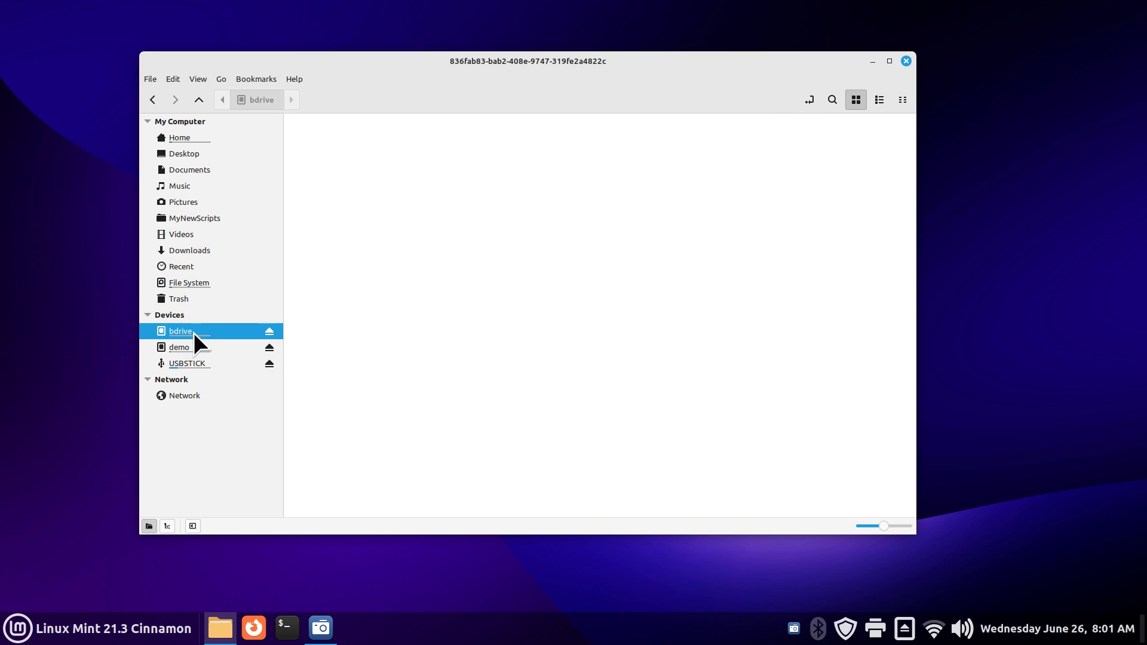
pyautogui.click(809, 99)
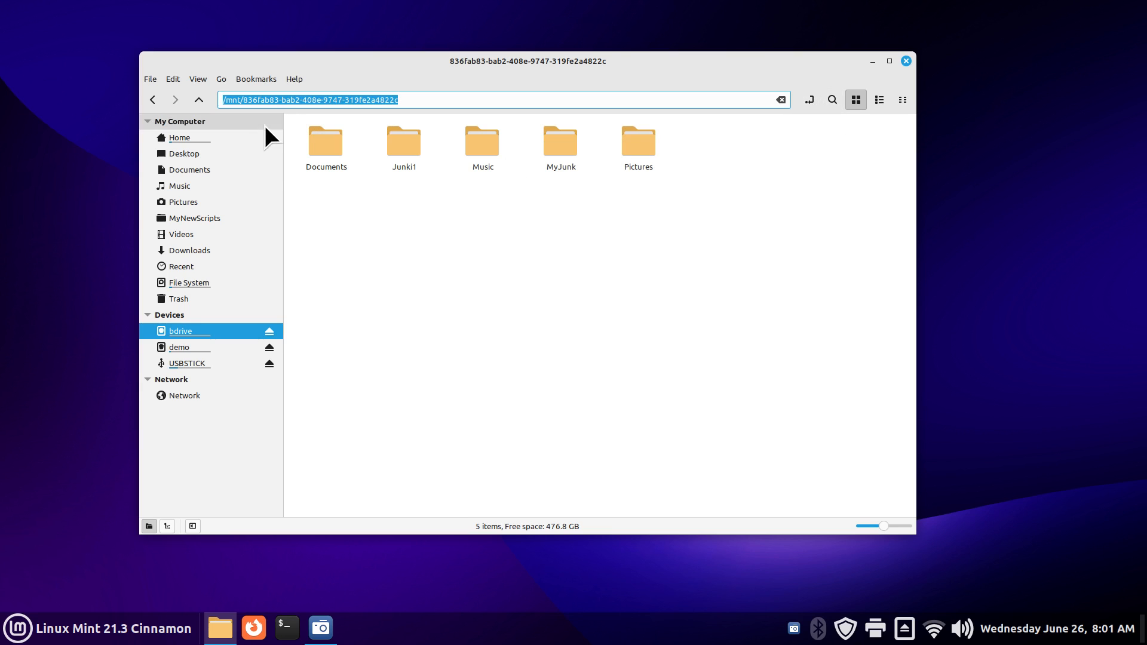
pyautogui.click(907, 60)
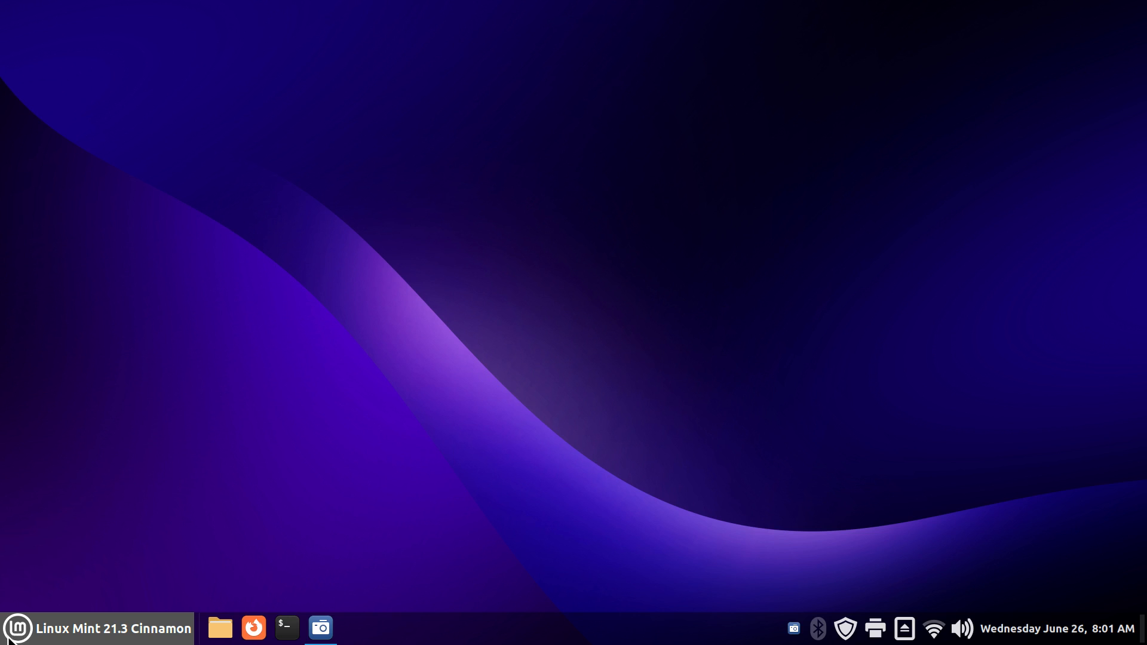
pyautogui.click(9, 637)
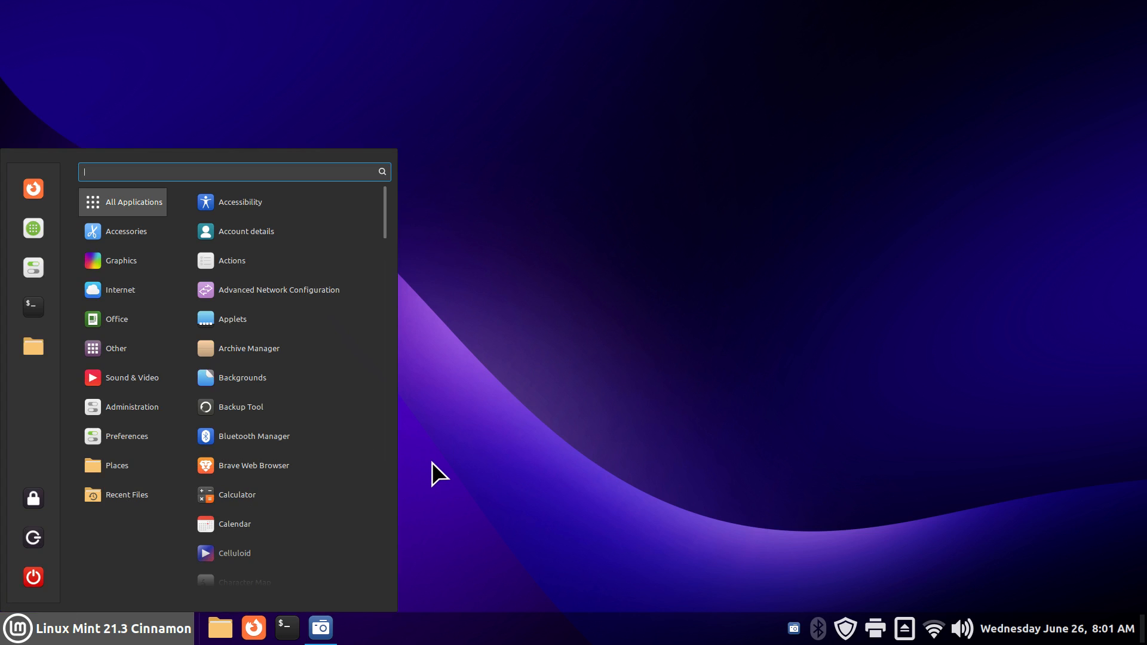
# Step: Launch Disks from the menu and check its About dialog for the gnome-disk-utility version
pyautogui.write('disk')
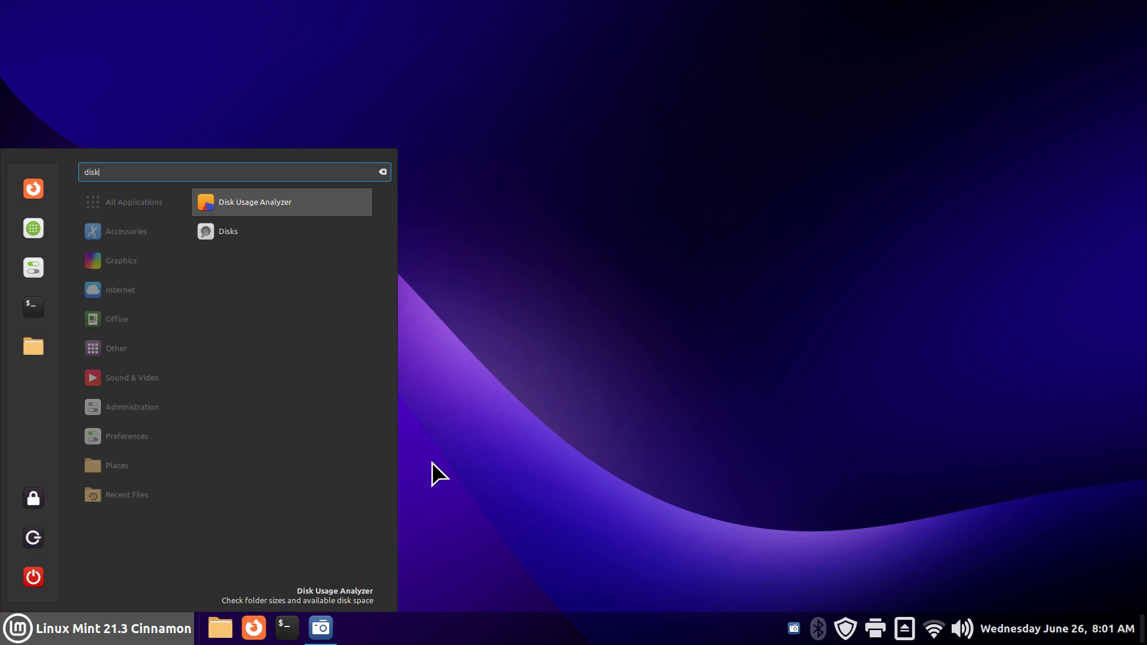
pyautogui.click(238, 232)
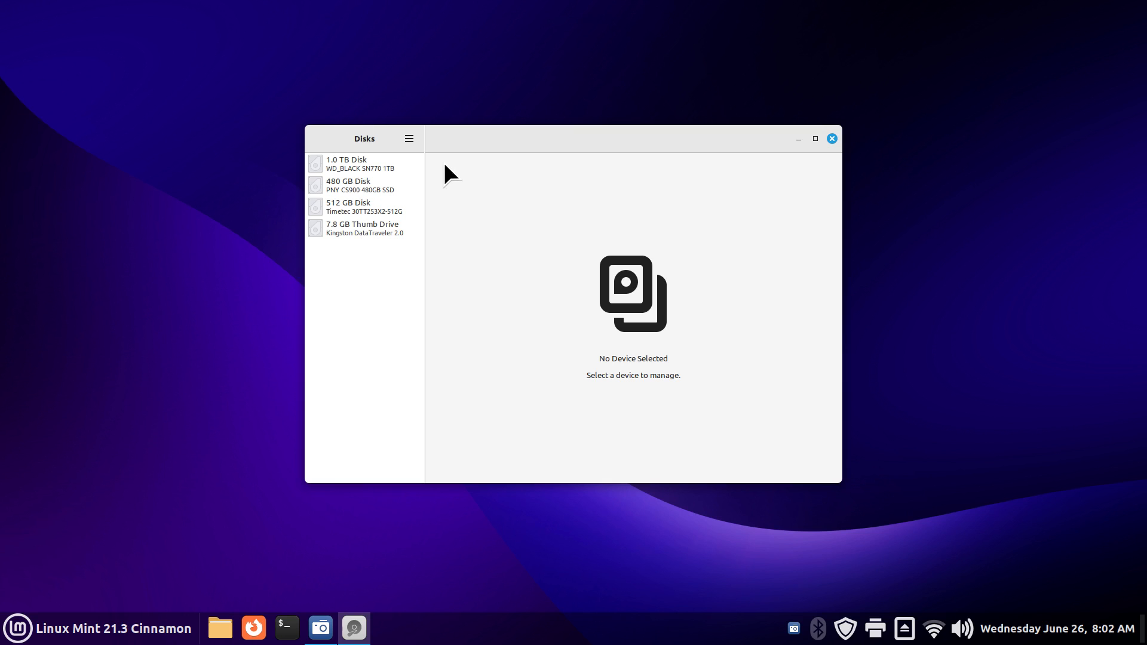
pyautogui.click(410, 139)
pyautogui.click(415, 232)
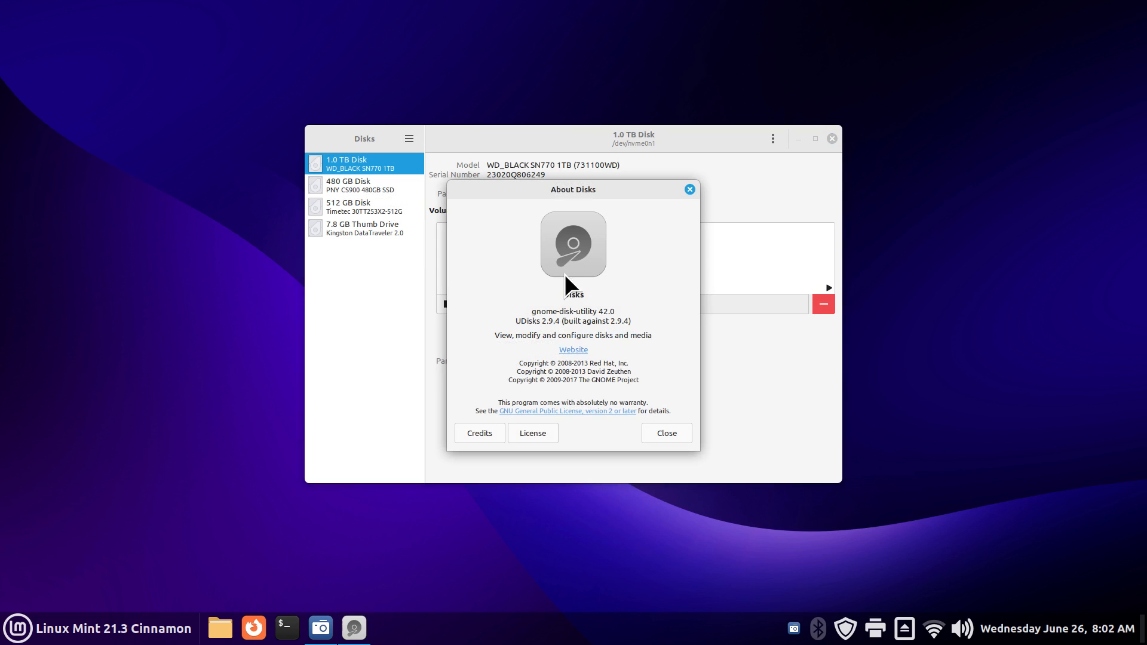
pyautogui.click(656, 434)
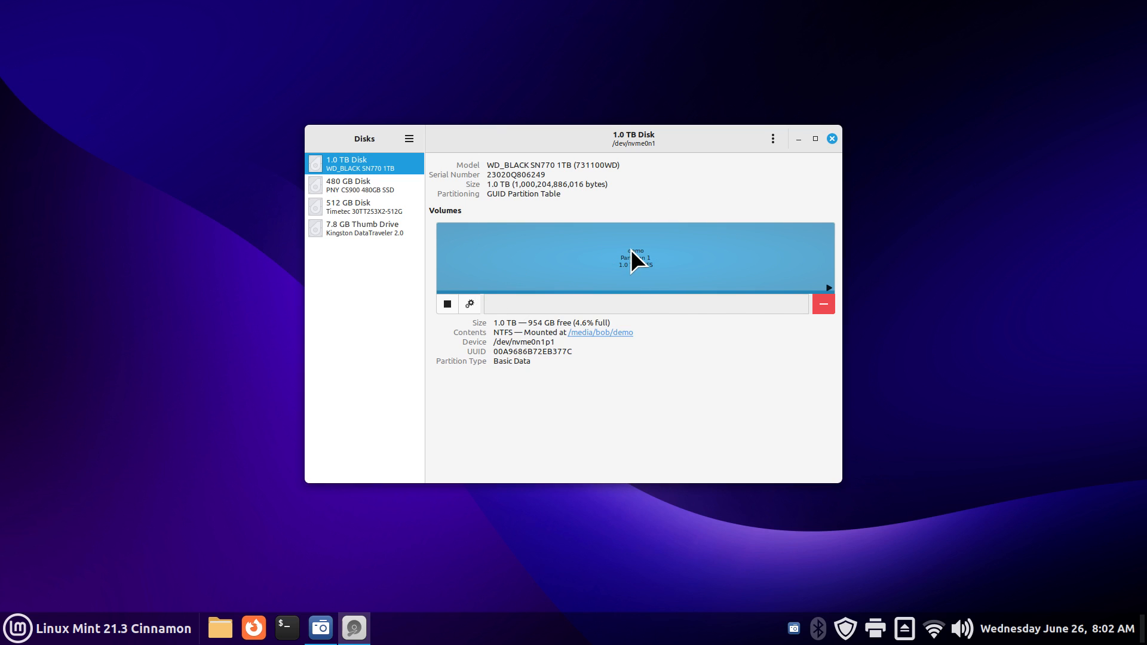
# Step: View the 480 GB disk, then the 512 GB Timetec disk with bdrive's Ext4 partition under /mnt
pyautogui.click(371, 185)
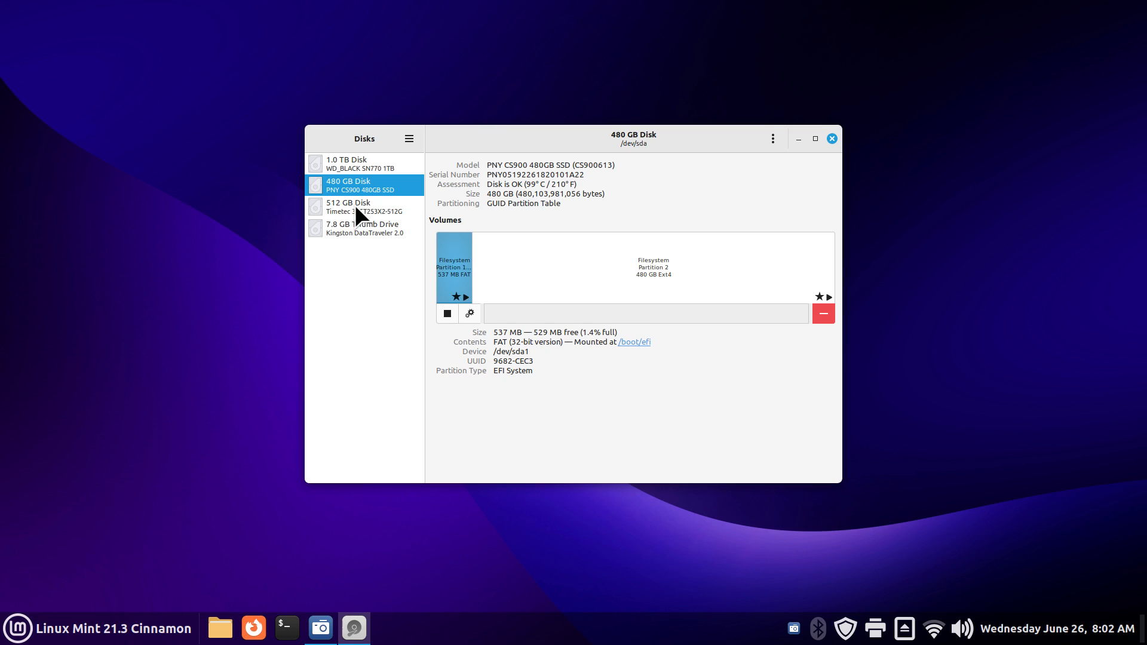
pyautogui.click(332, 209)
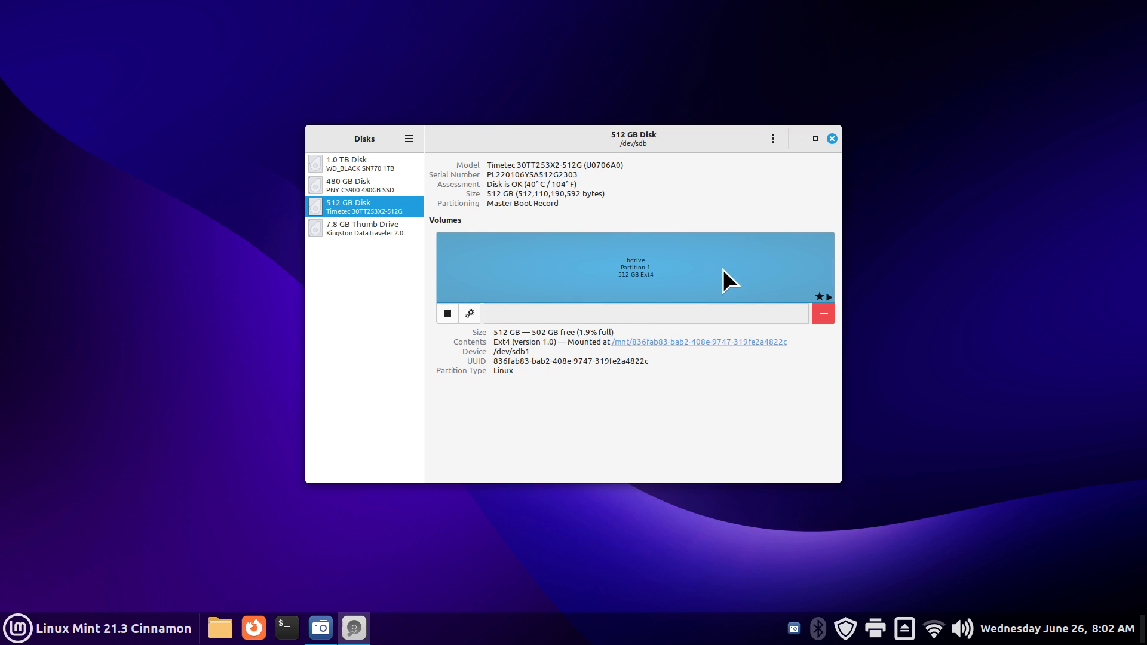
pyautogui.click(220, 627)
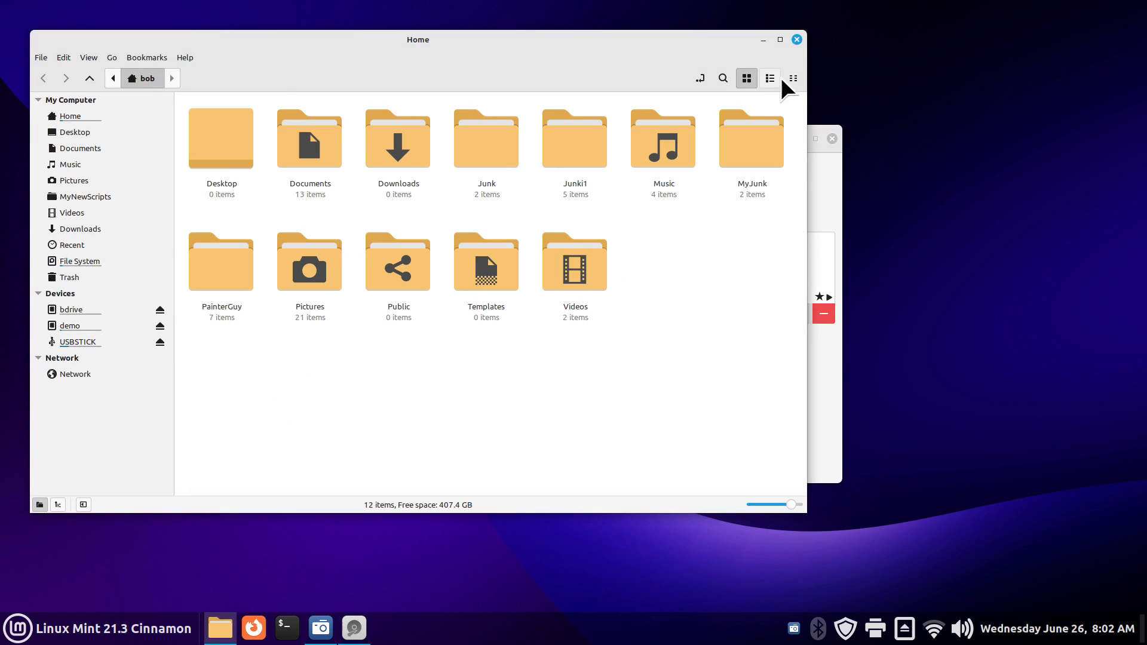
pyautogui.click(797, 40)
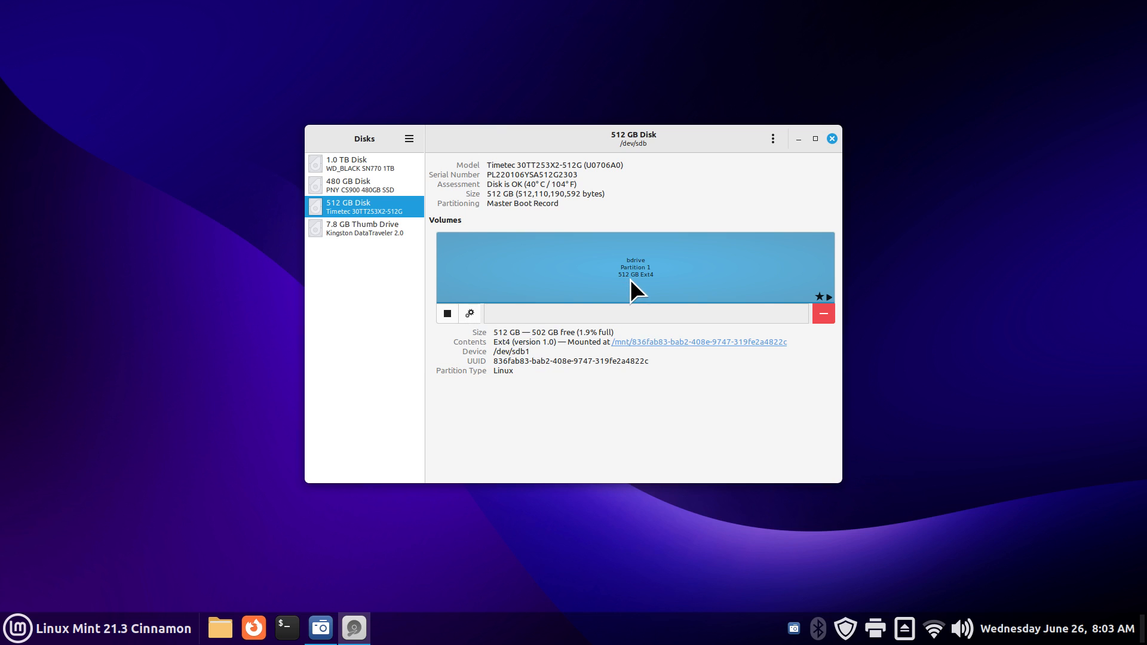
# Step: Turn on User Session Defaults in the bdrive partition's mount options, then open Home in Nemo
pyautogui.click(474, 313)
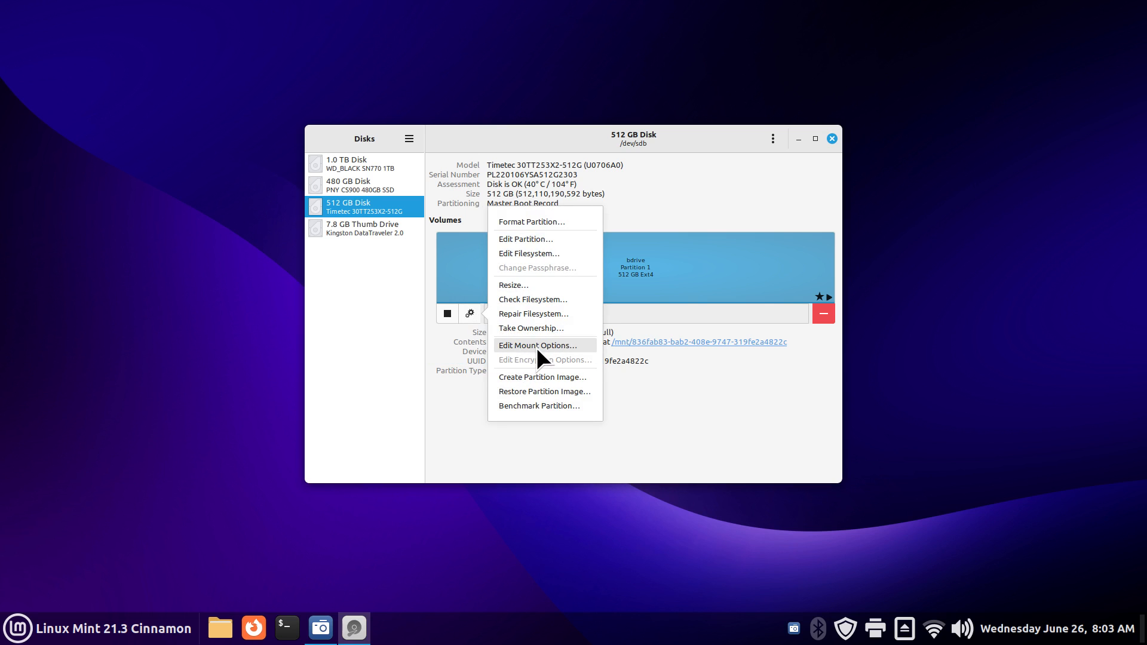
pyautogui.click(537, 347)
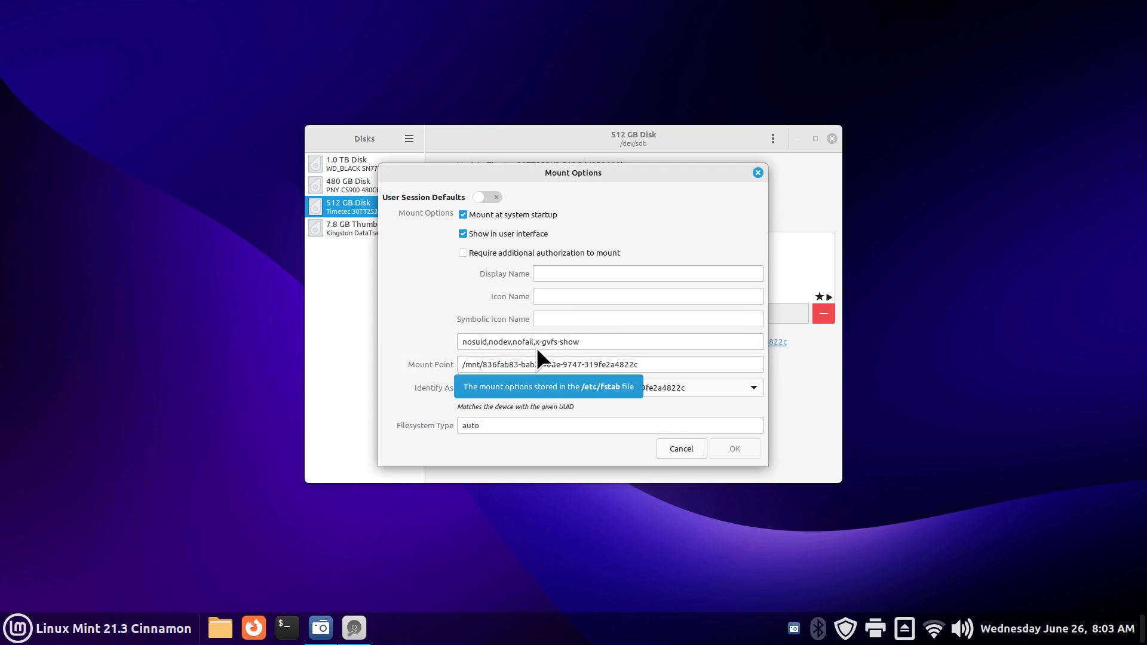
pyautogui.click(495, 197)
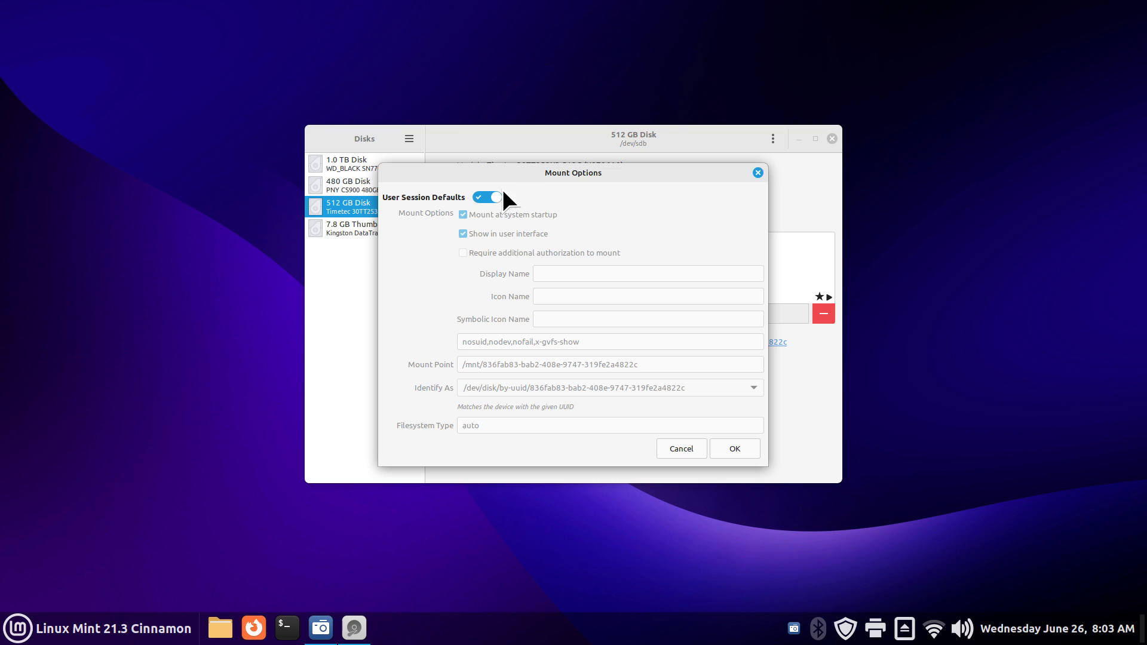
pyautogui.moveTo(520, 177); pyautogui.dragTo(198, 187)
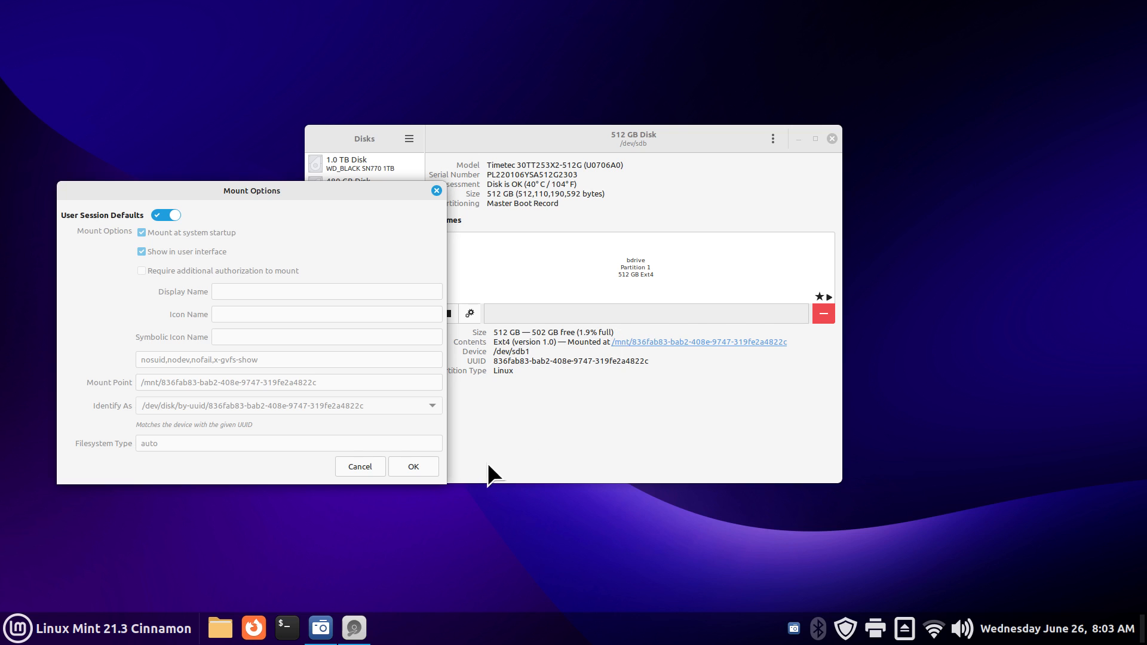
pyautogui.click(220, 627)
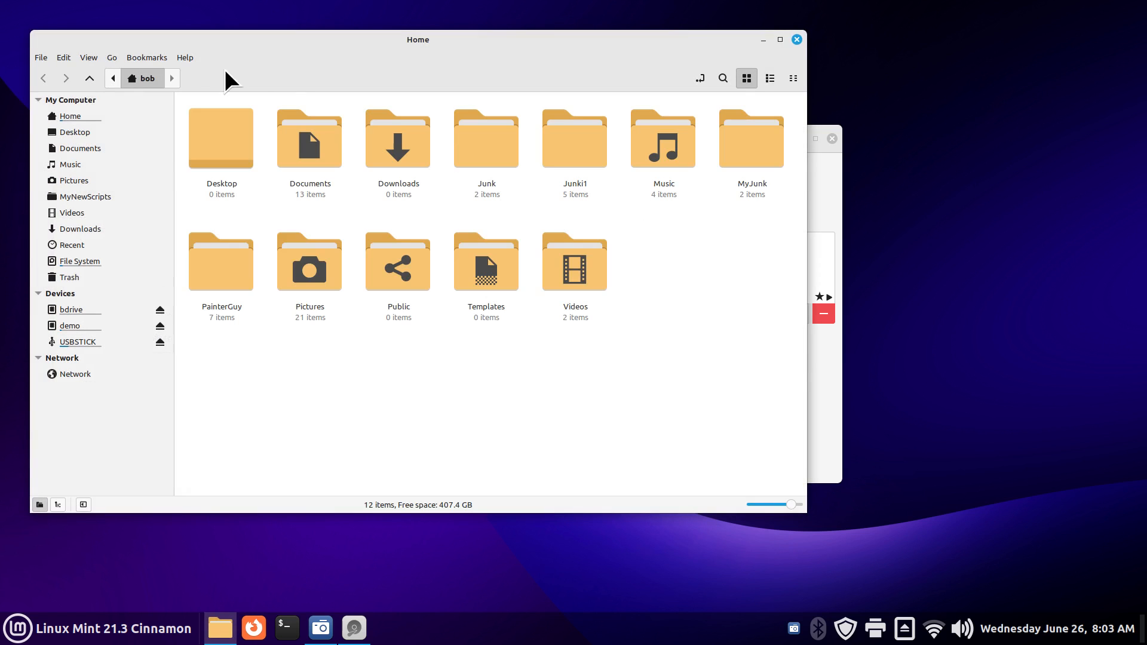
# Step: Open the demo drive in Nemo, show its /media/bob/demo path, then close the window
pyautogui.moveTo(225, 46); pyautogui.dragTo(512, 53)
pyautogui.click(392, 333)
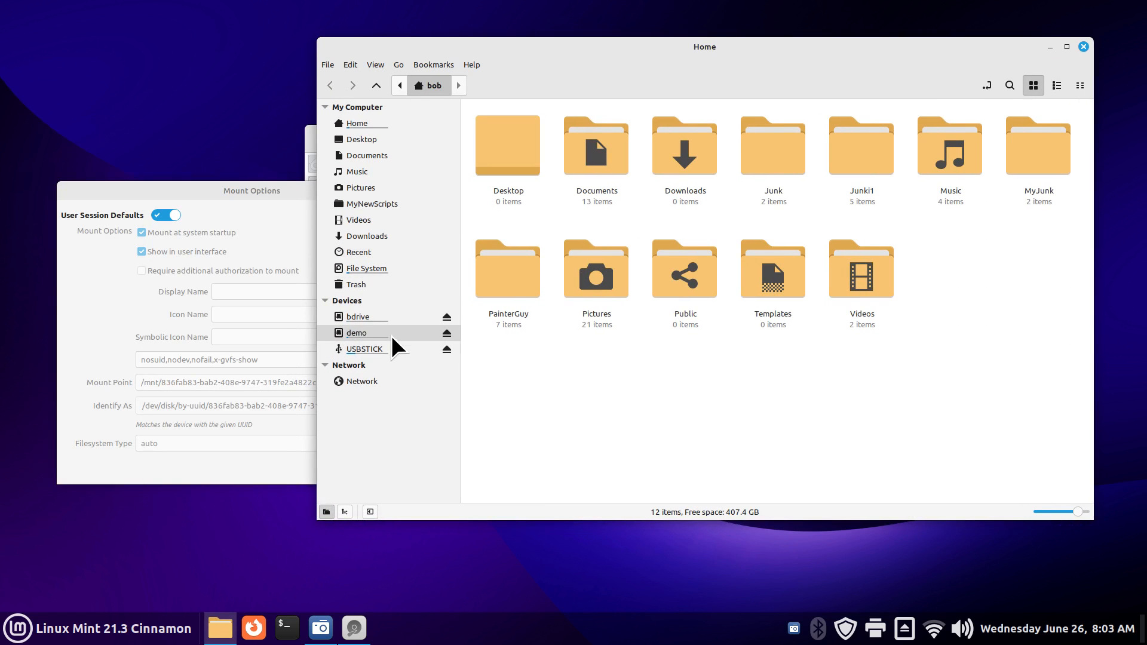
pyautogui.click(987, 86)
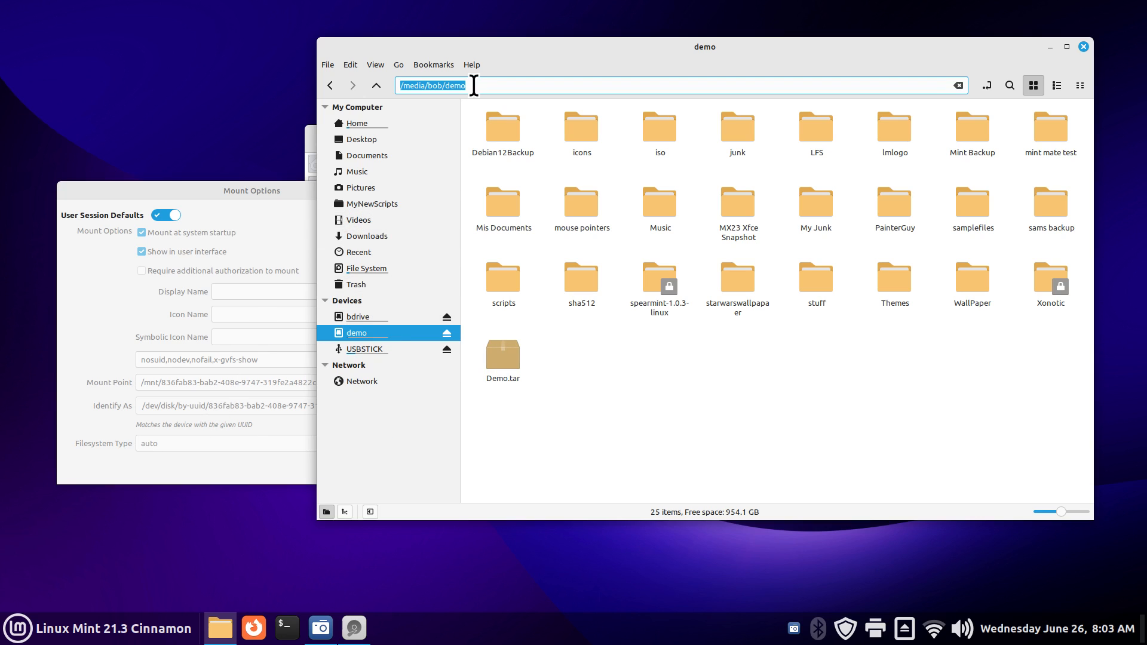
pyautogui.click(1082, 46)
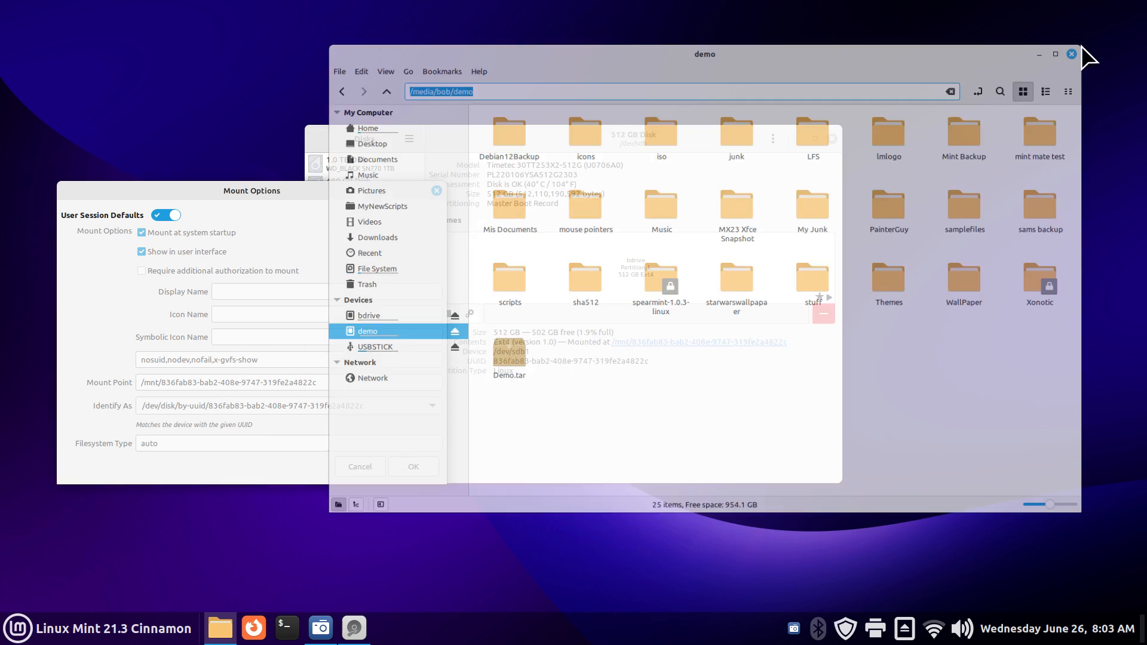
# Step: Move the Mount Options dialog back and switch User Session Defaults off for bdrive
pyautogui.moveTo(295, 189); pyautogui.dragTo(542, 206)
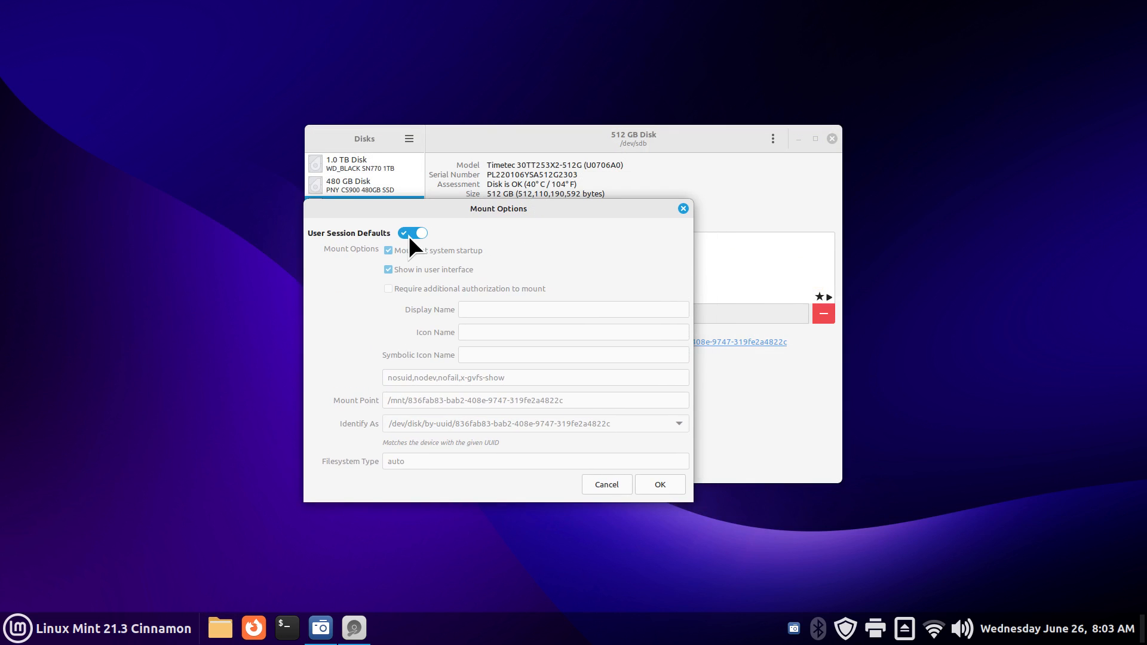
pyautogui.click(406, 233)
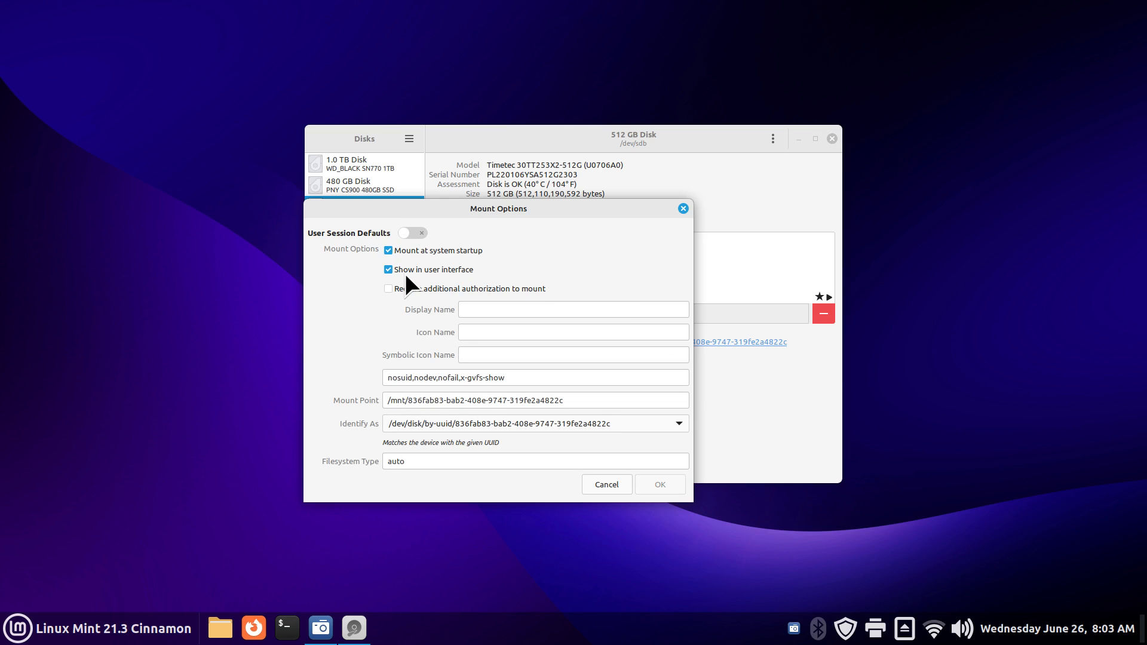
pyautogui.moveTo(404, 273)
pyautogui.moveTo(399, 251)
# Step: Cancel the mount options, close Disks, and dismiss the session shut-down prompt from the Menu
pyautogui.click(682, 208)
pyautogui.click(831, 138)
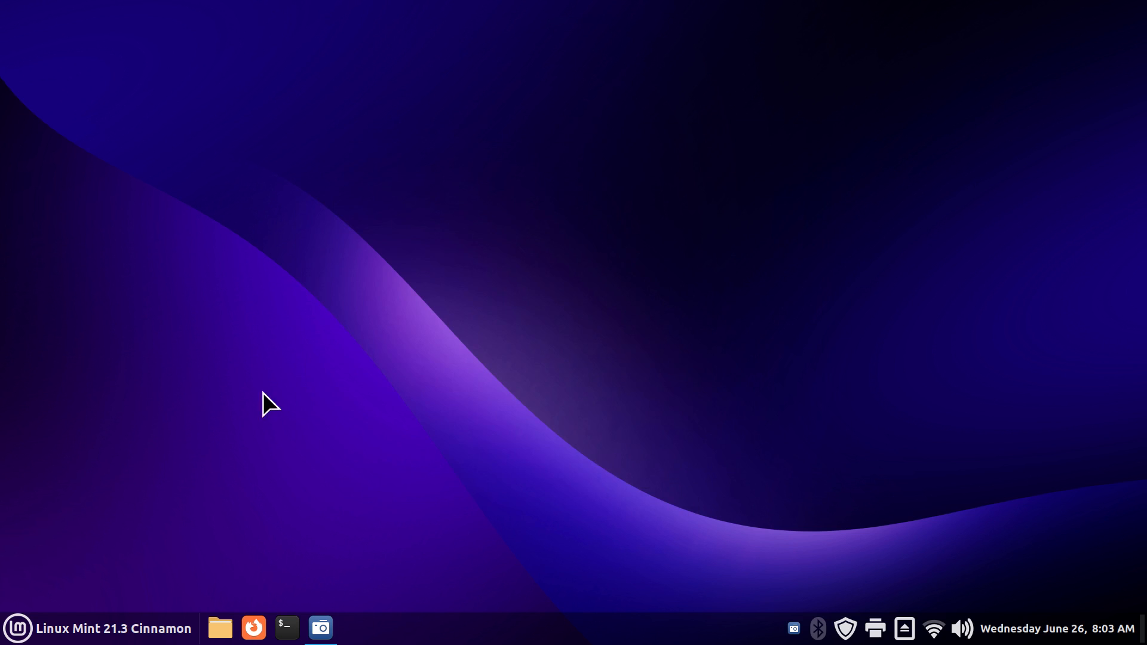
pyautogui.click(54, 627)
pyautogui.click(33, 585)
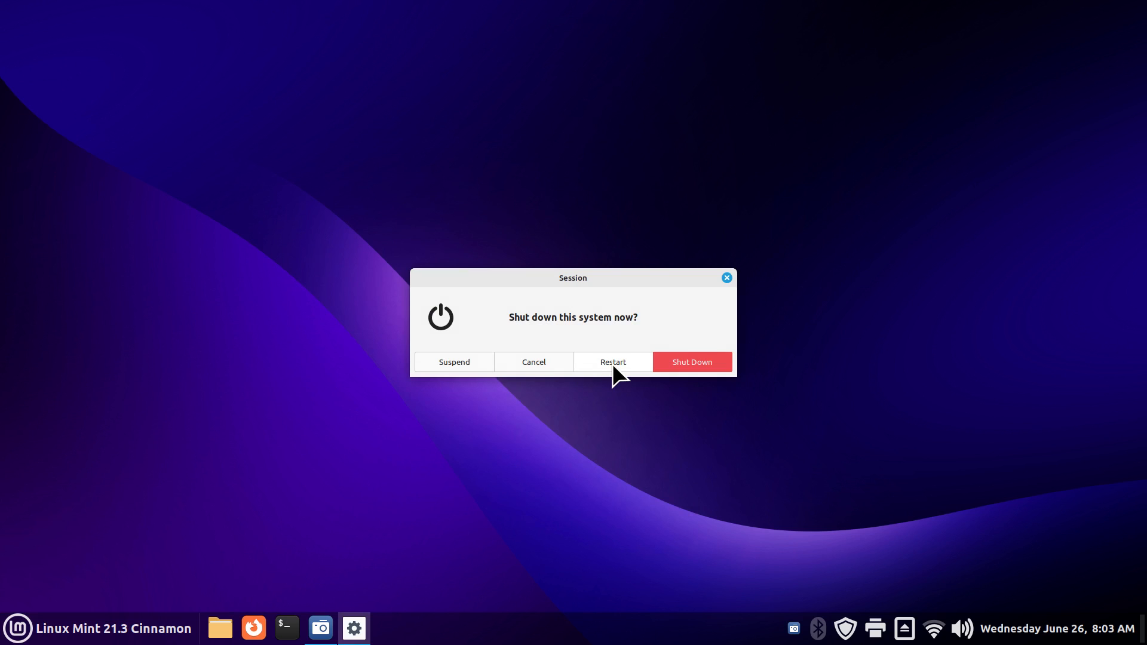
pyautogui.click(727, 278)
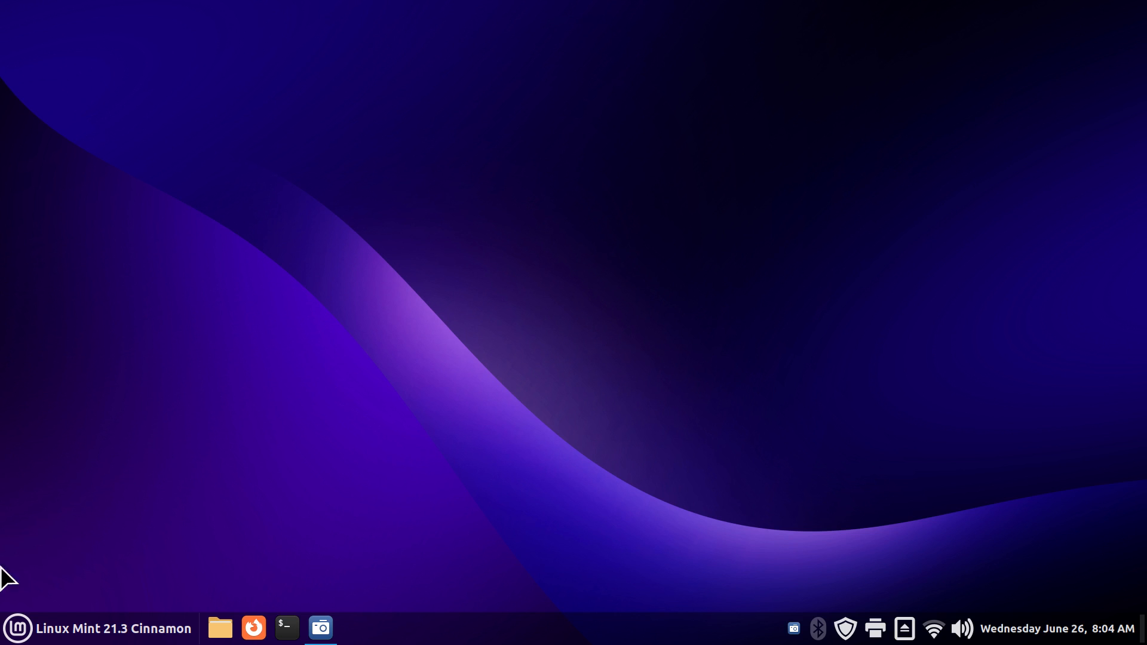
pyautogui.click(17, 632)
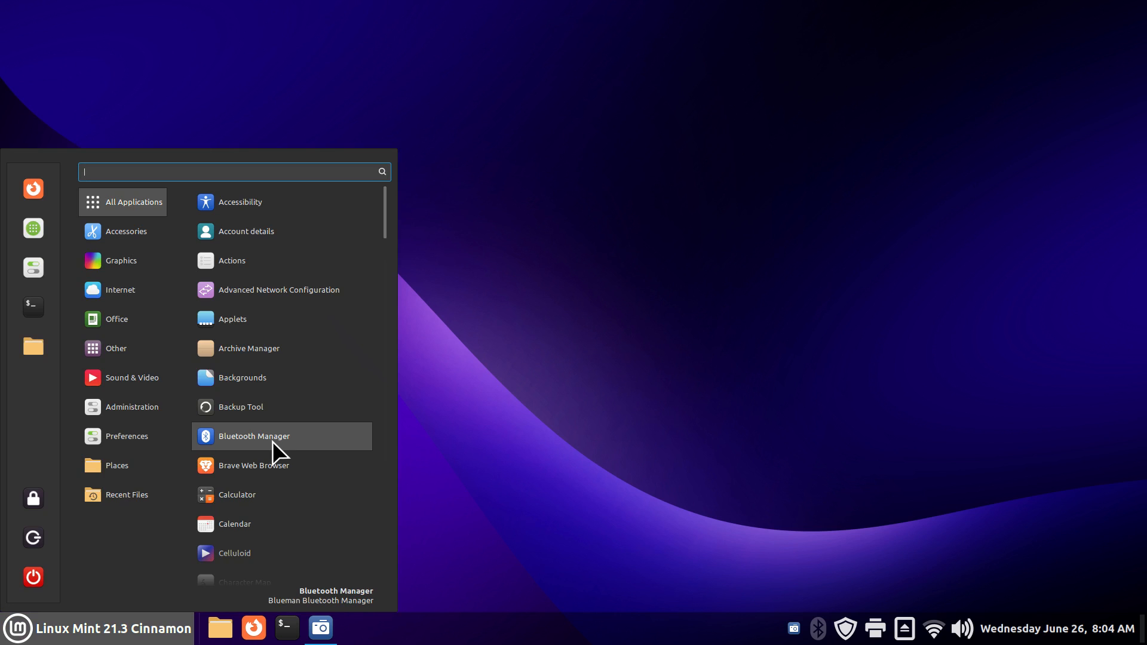
pyautogui.write('disk')
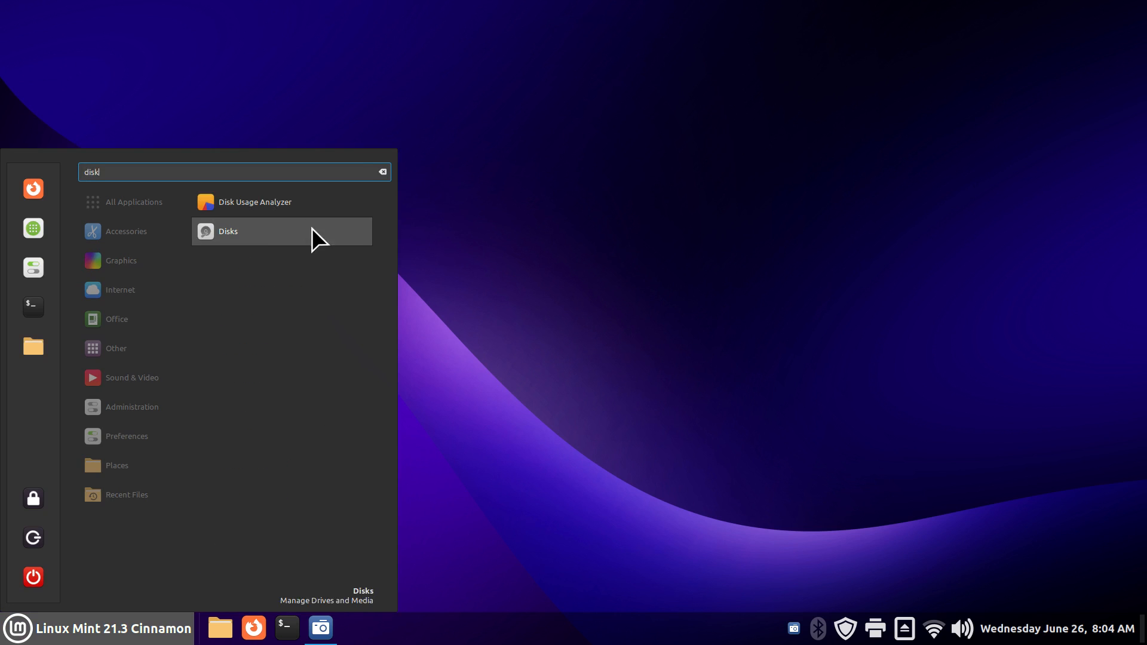
pyautogui.click(263, 232)
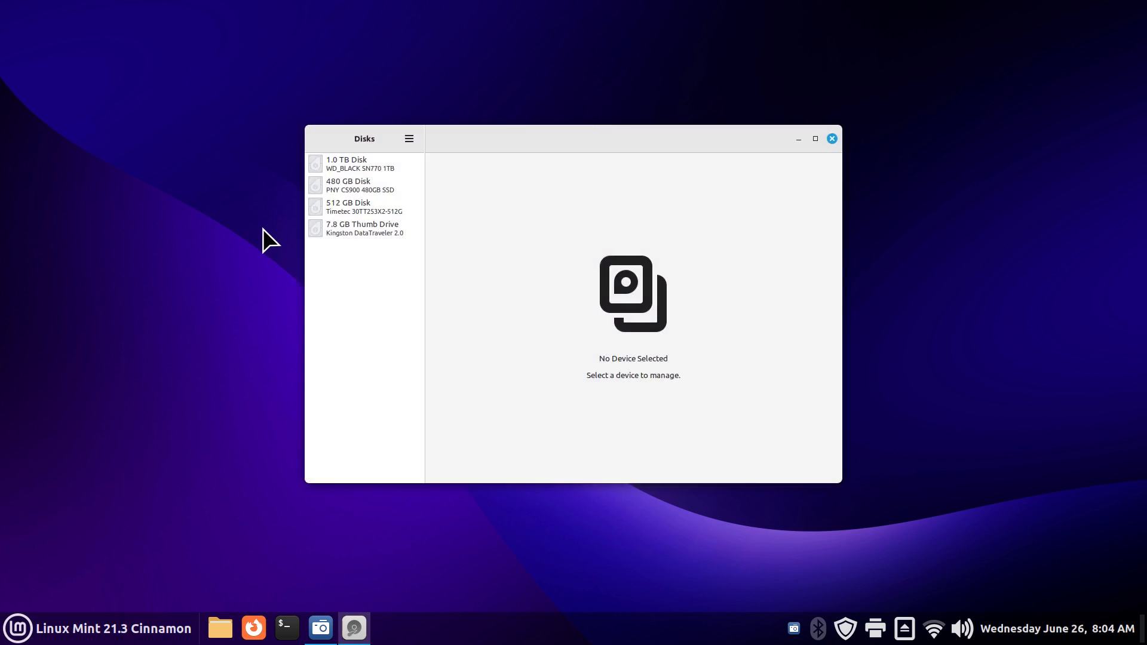
pyautogui.click(372, 206)
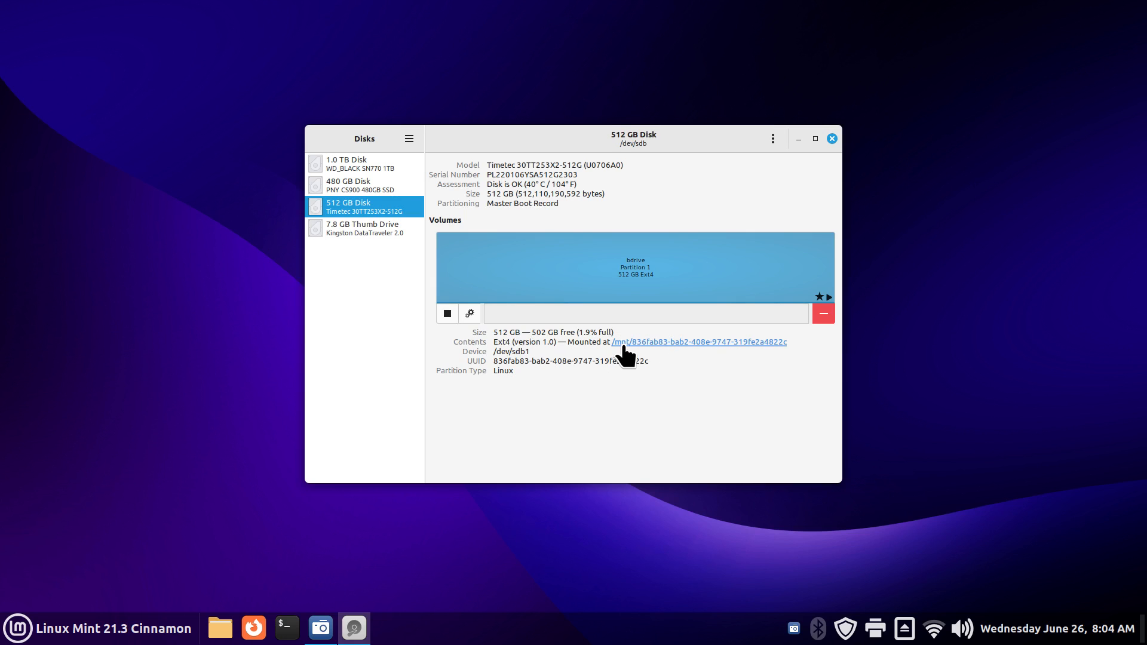
pyautogui.click(470, 313)
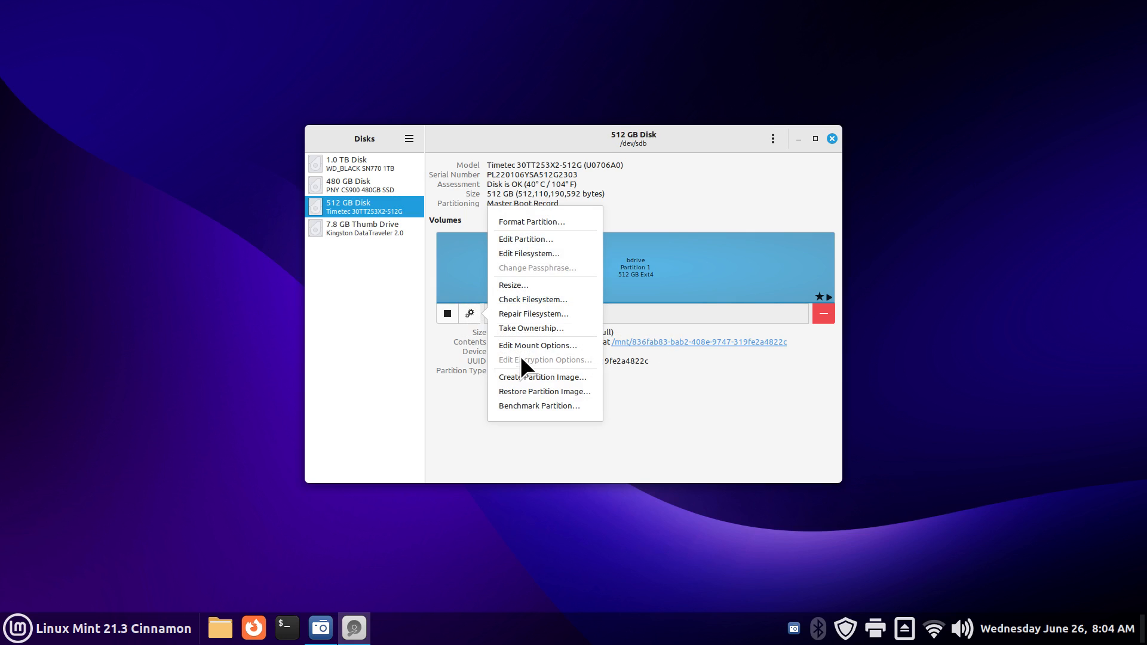
pyautogui.click(528, 345)
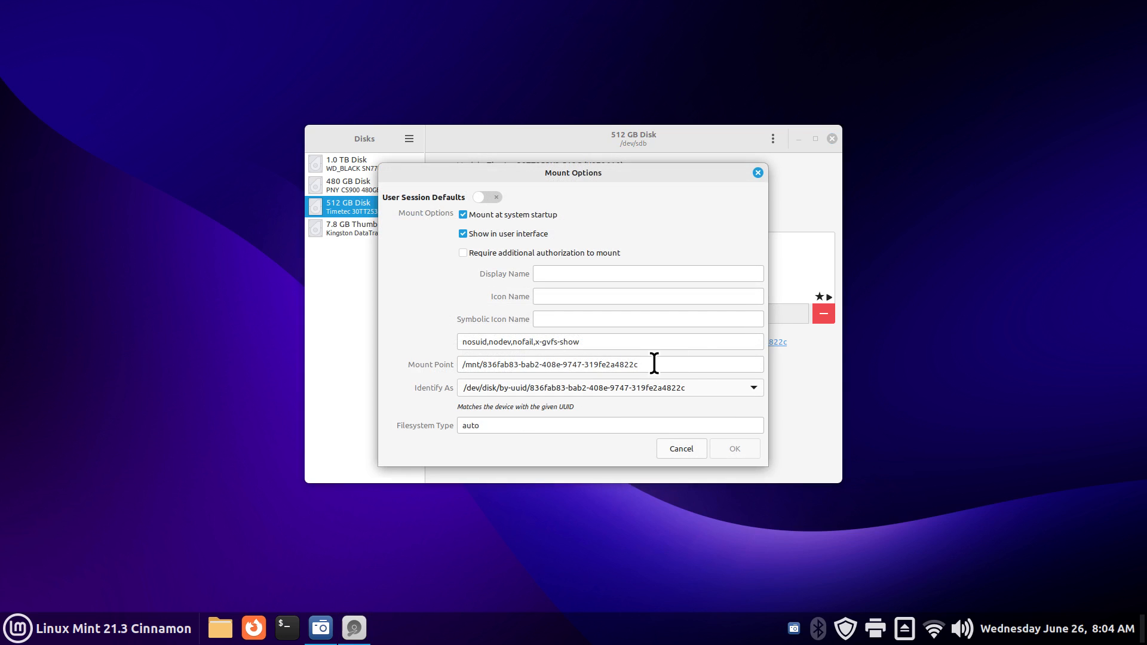
pyautogui.moveTo(654, 363); pyautogui.dragTo(469, 363)
pyautogui.rightClick(501, 363)
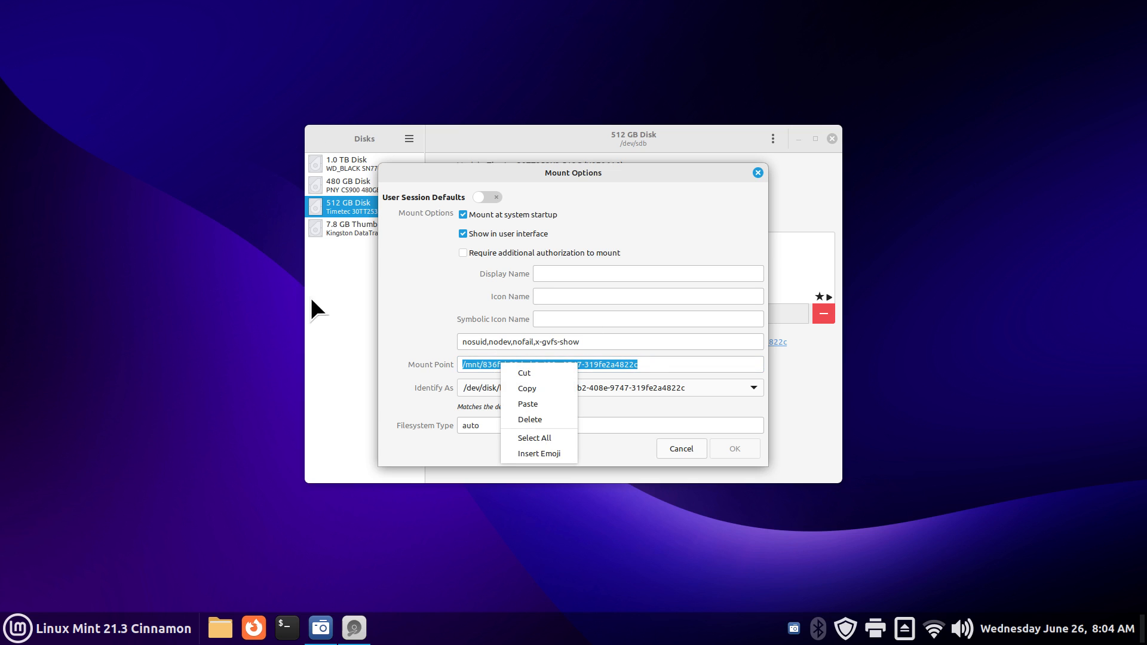
pyautogui.click(673, 445)
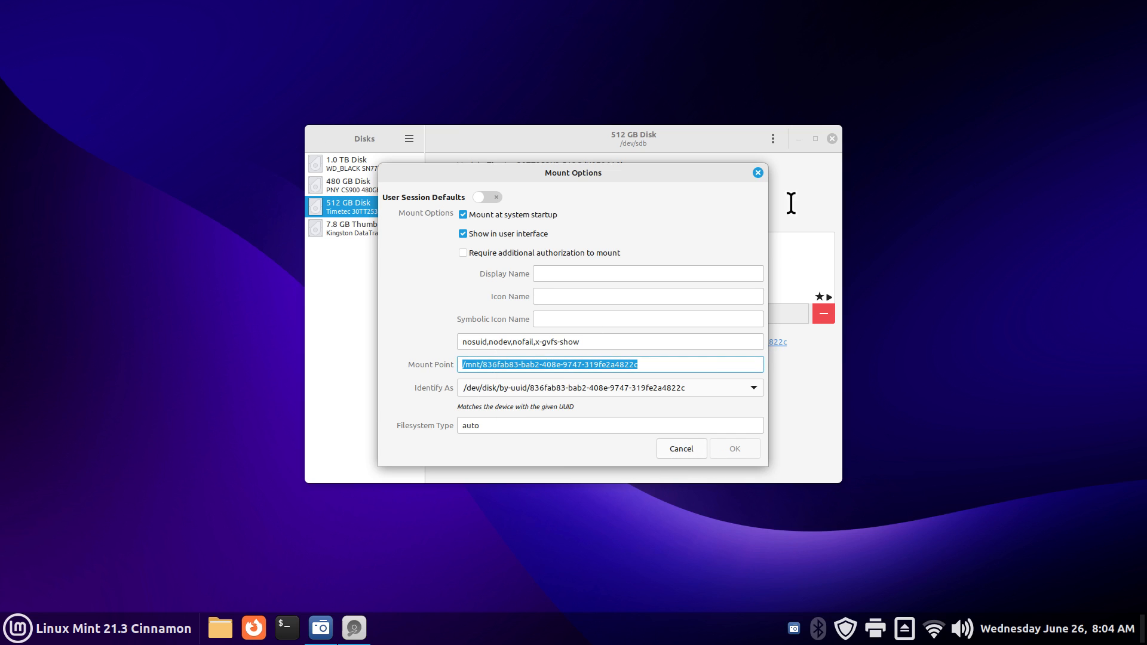
pyautogui.click(685, 447)
pyautogui.click(832, 138)
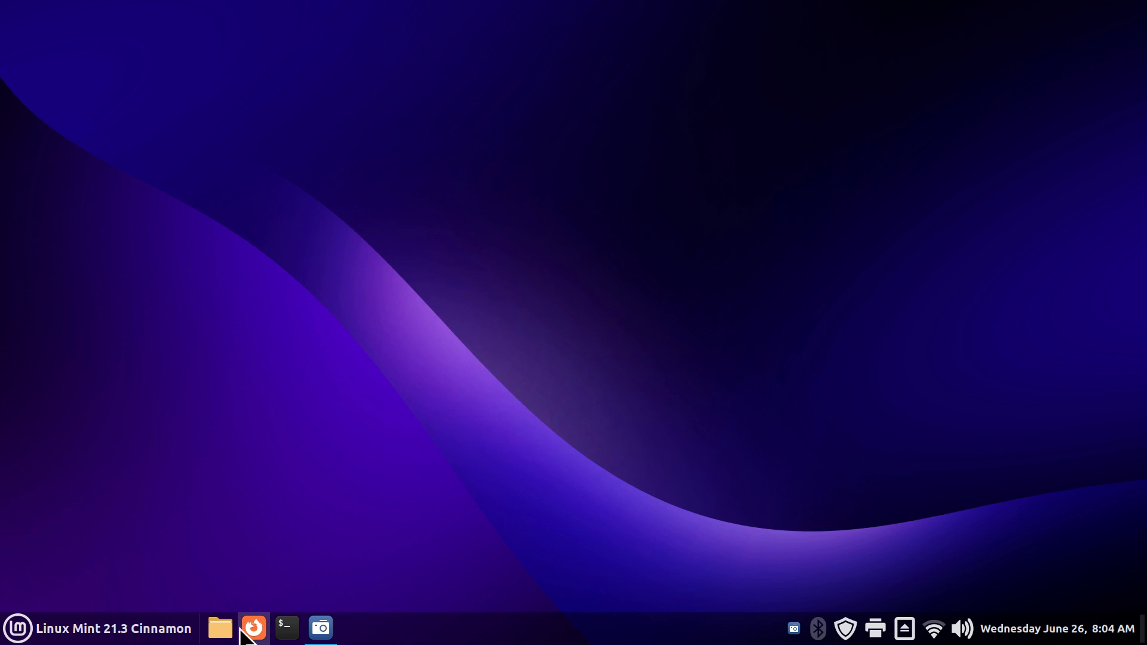
pyautogui.click(220, 627)
# Step: Display the bdrive script from MyNewScripts in Xed with the cursor on empty line 8
pyautogui.moveTo(439, 64); pyautogui.dragTo(361, 34)
pyautogui.click(158, 180)
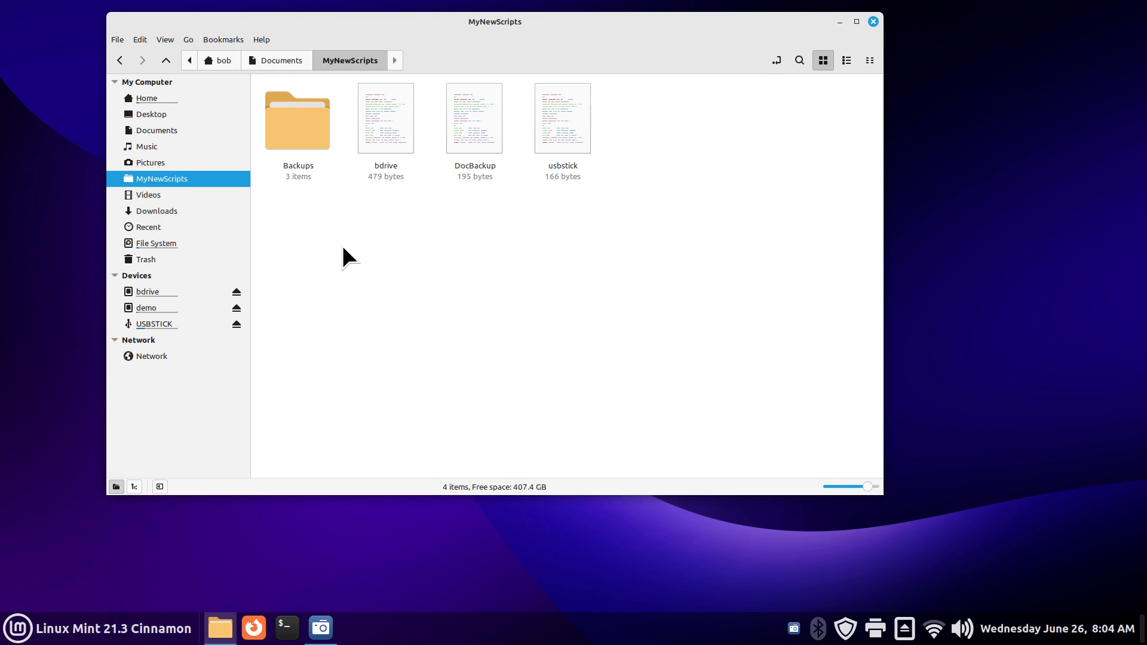
pyautogui.doubleClick(391, 130)
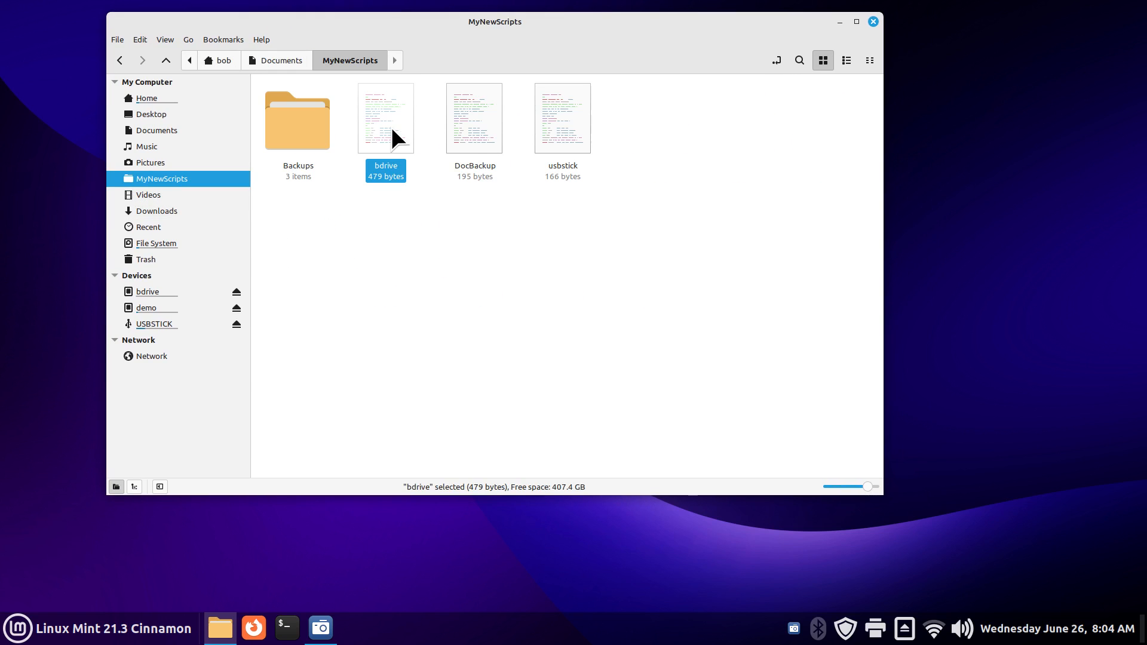
pyautogui.click(454, 305)
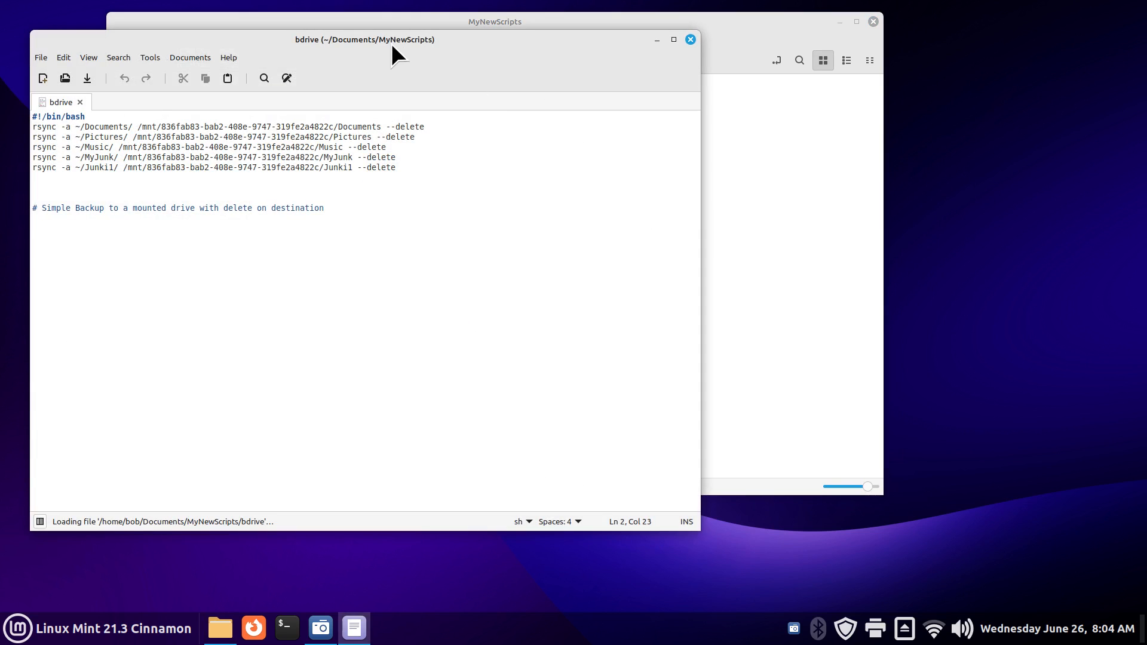
pyautogui.moveTo(389, 43); pyautogui.dragTo(901, 162)
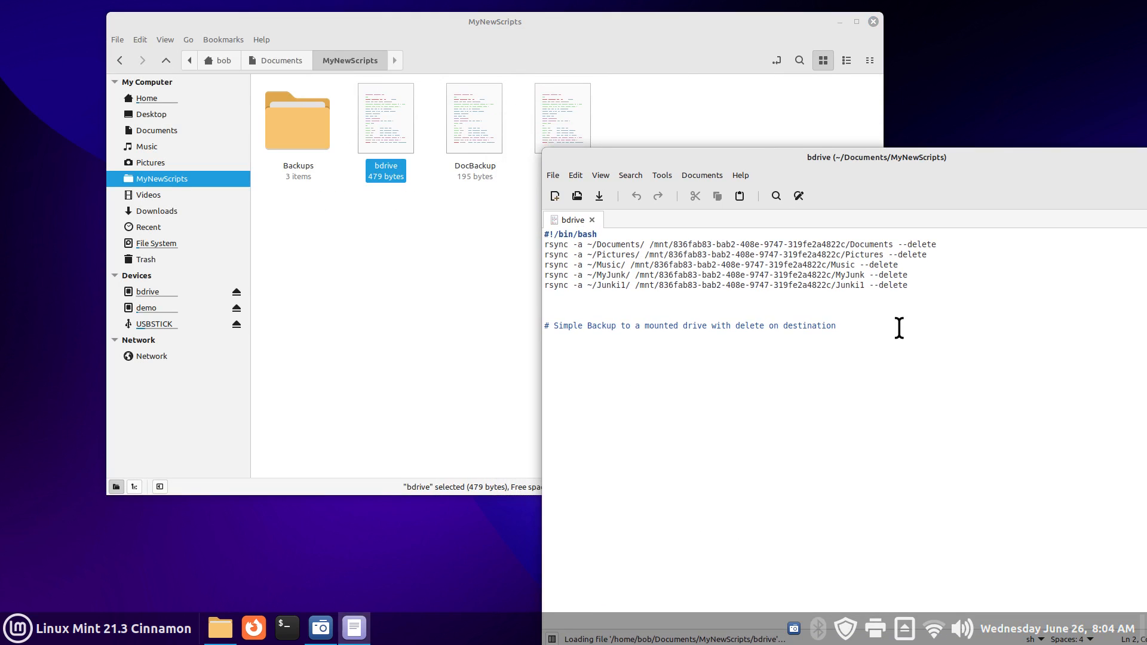
pyautogui.hotkey('ctrl', '+')
pyautogui.hotkey('ctrl', '+')
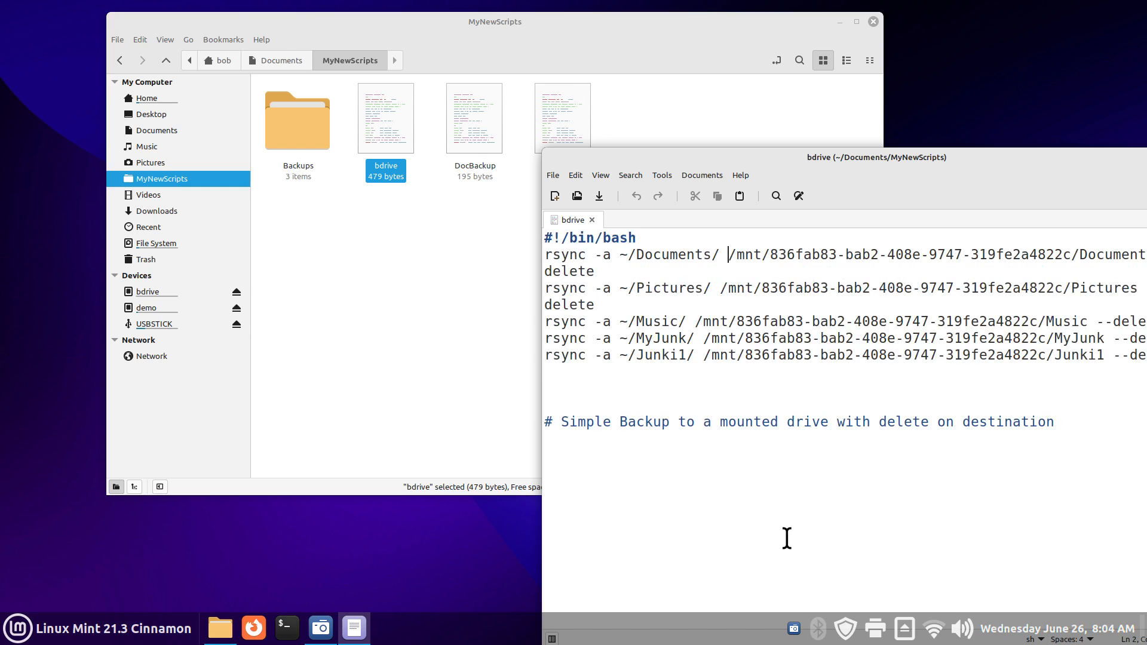
pyautogui.hotkey('ctrl', '-')
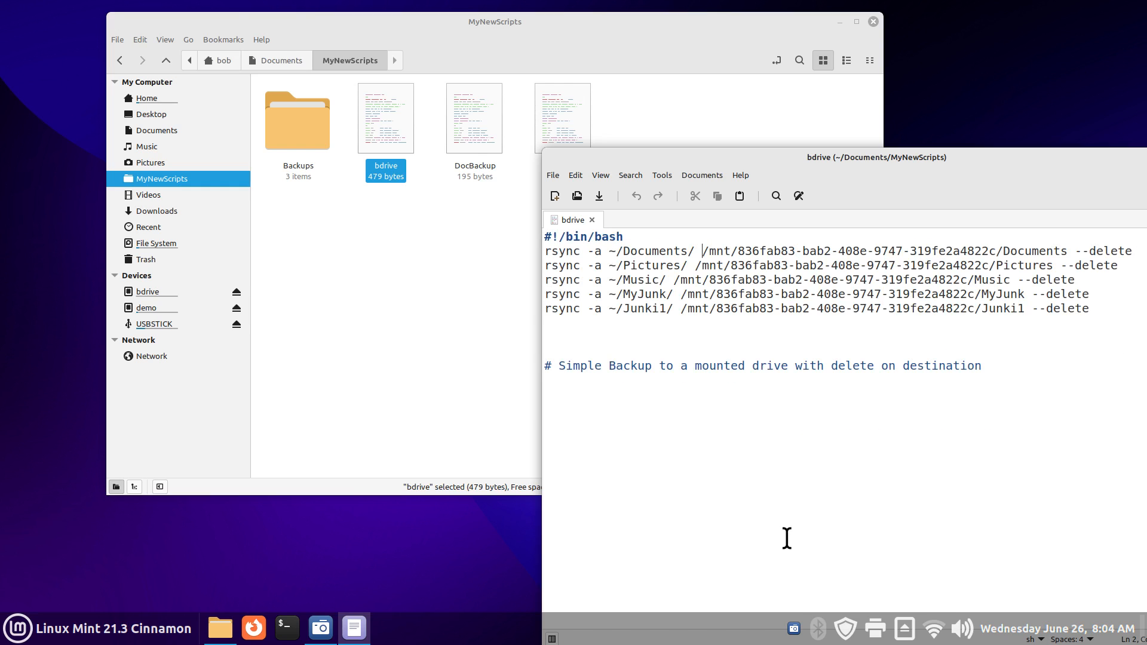
pyautogui.click(558, 337)
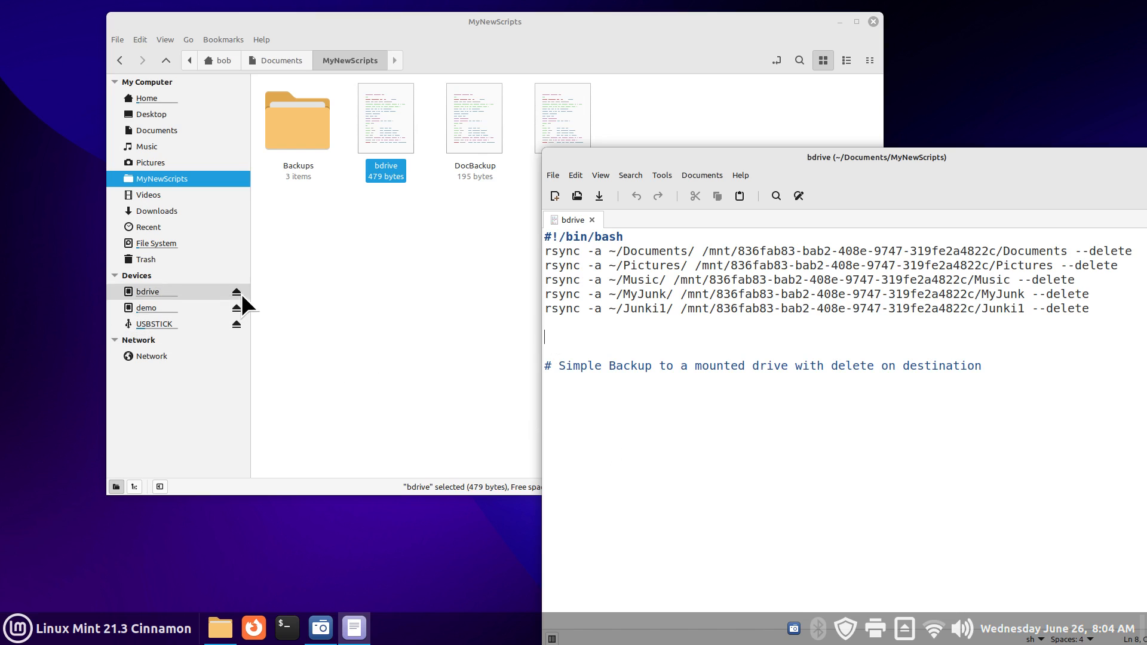
# Step: Open the bdrive drive and copy its full /mnt mount path from the location bar
pyautogui.click(155, 292)
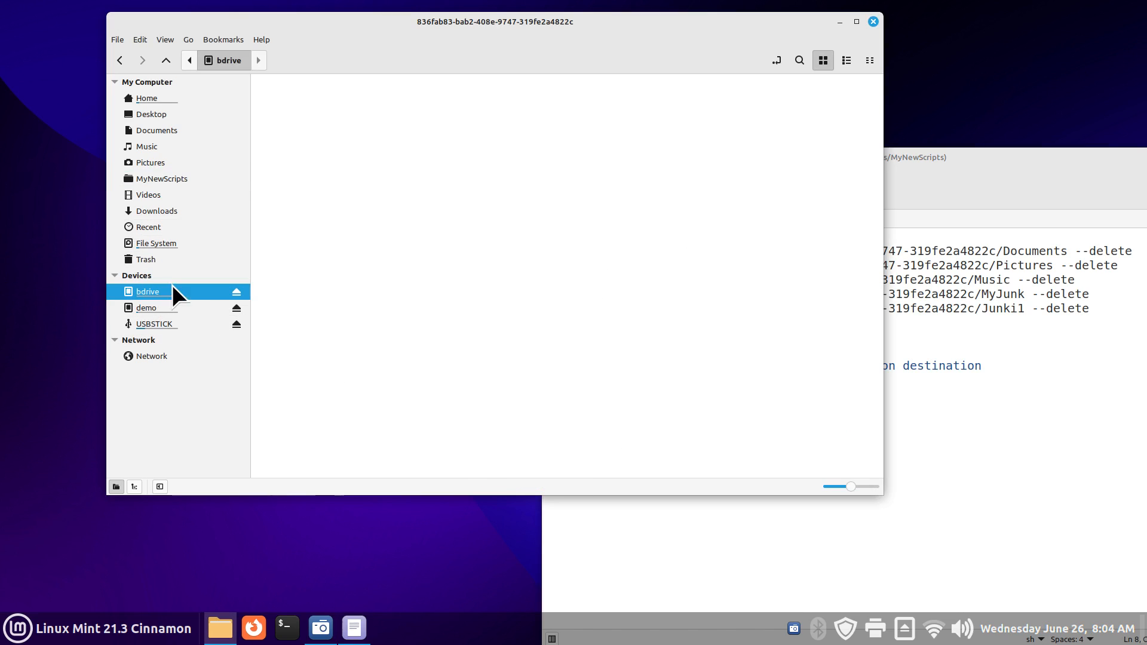
pyautogui.click(775, 58)
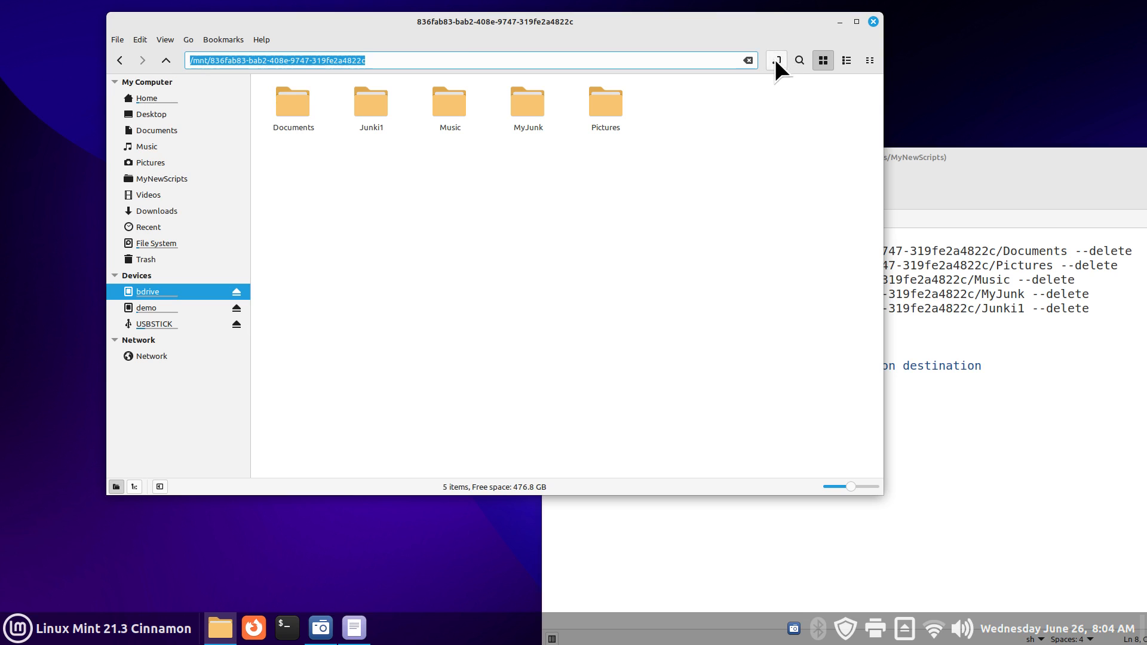
pyautogui.rightClick(256, 61)
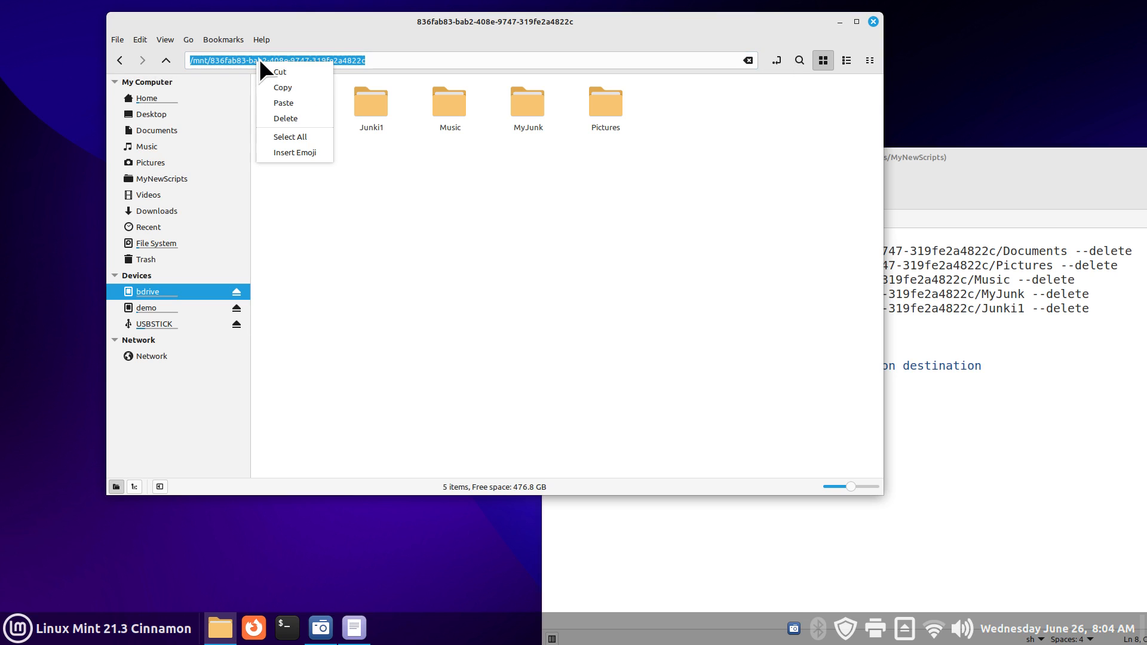
pyautogui.click(301, 92)
pyautogui.click(896, 344)
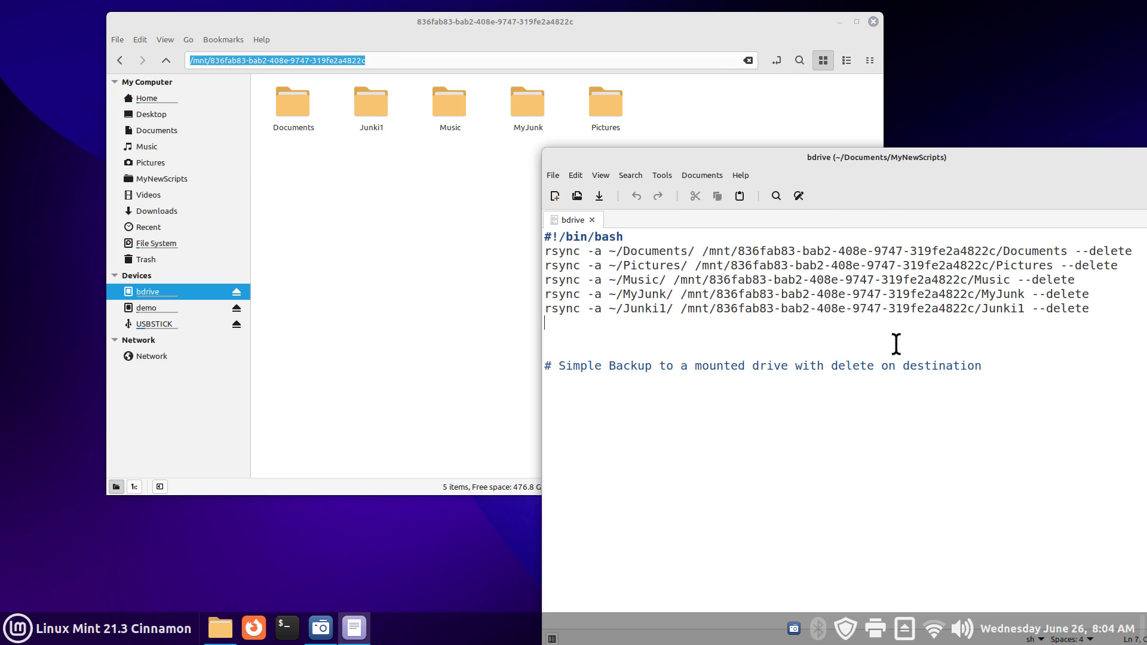
pyautogui.rightClick(575, 330)
# Step: Paste the mount path on a new line and compare its drive ID with the Documents rsync destination
pyautogui.click(621, 407)
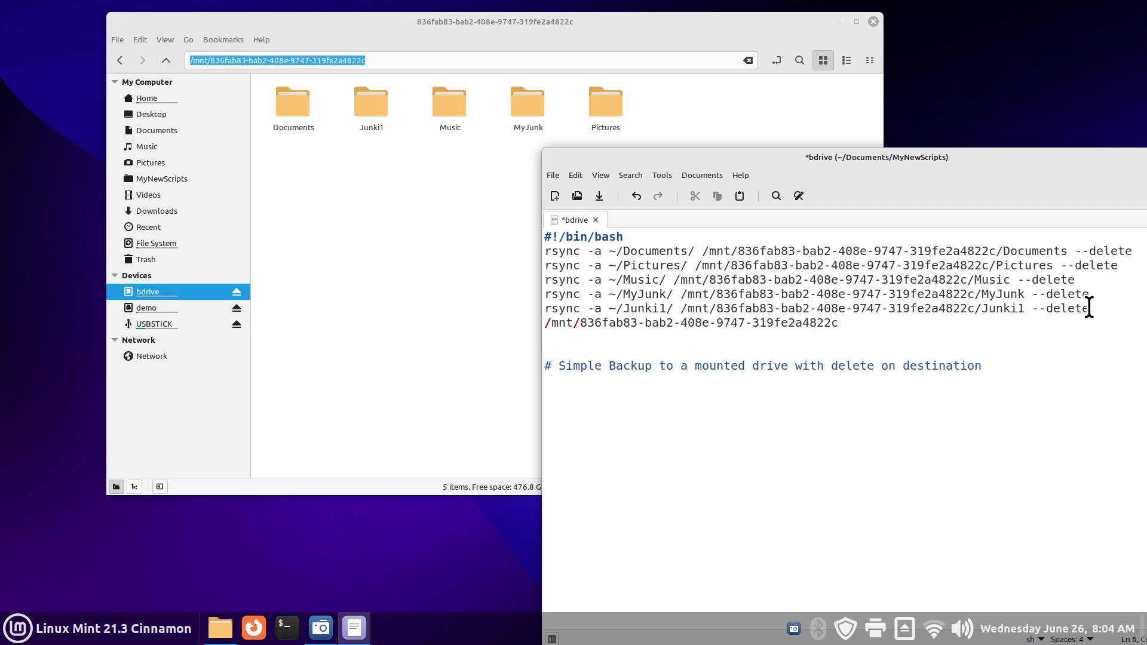
pyautogui.press('Return')
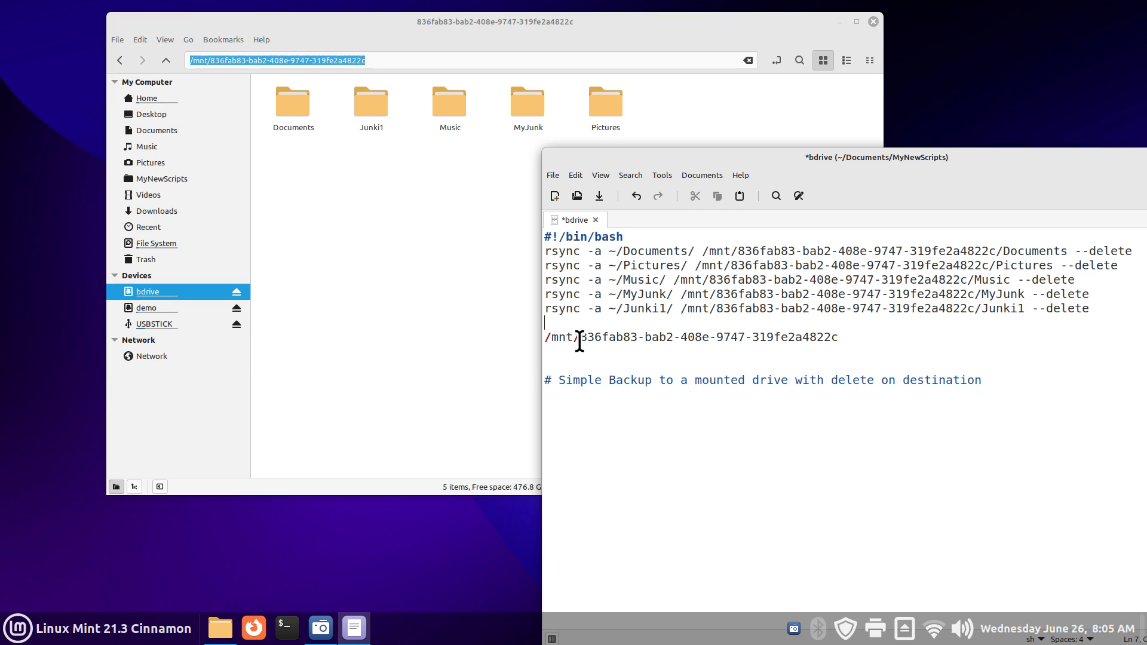
pyautogui.moveTo(582, 337); pyautogui.dragTo(841, 338)
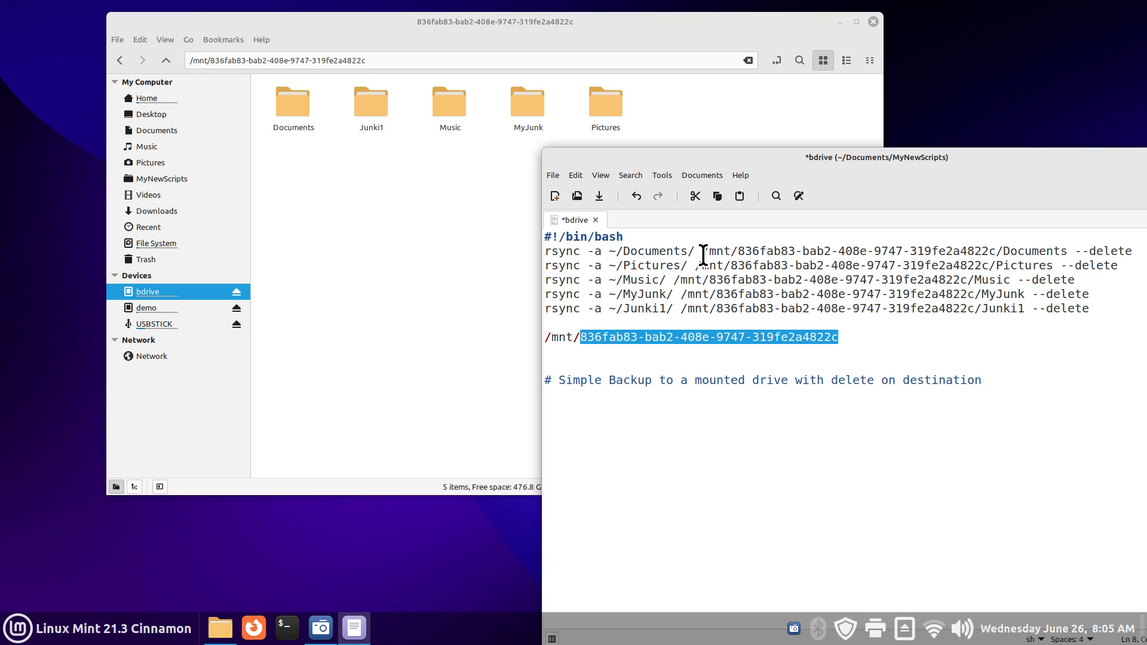
pyautogui.moveTo(702, 251); pyautogui.dragTo(996, 251)
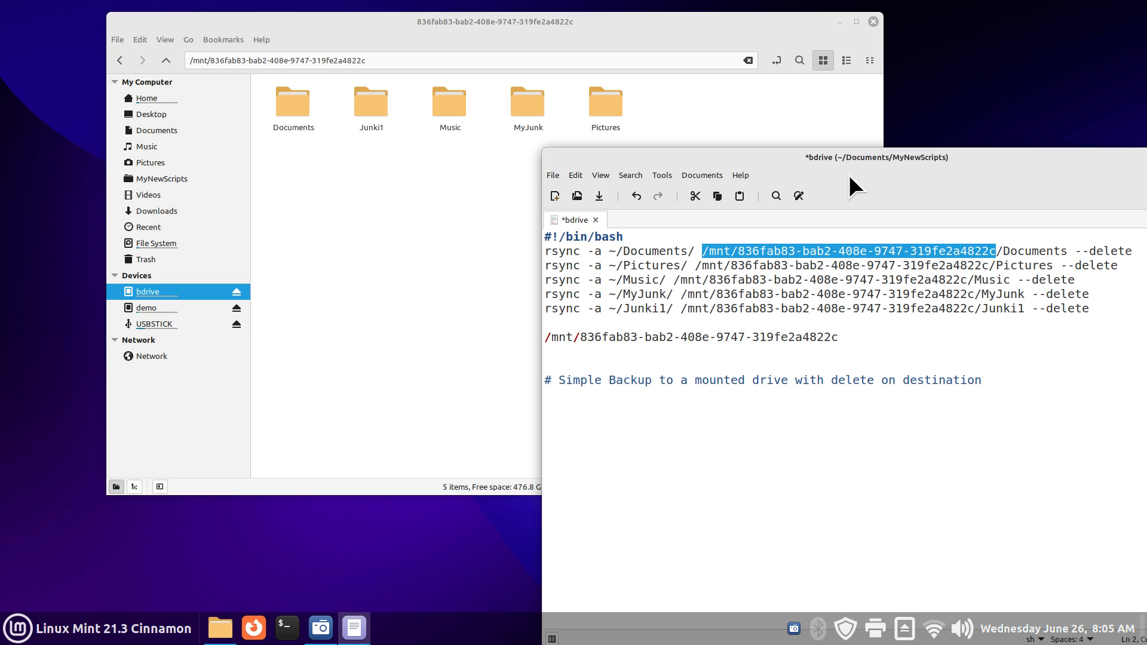
# Step: Close the bdrive script without saving and return to the MyNewScripts folder
pyautogui.moveTo(901, 164); pyautogui.dragTo(656, 150)
pyautogui.click(956, 144)
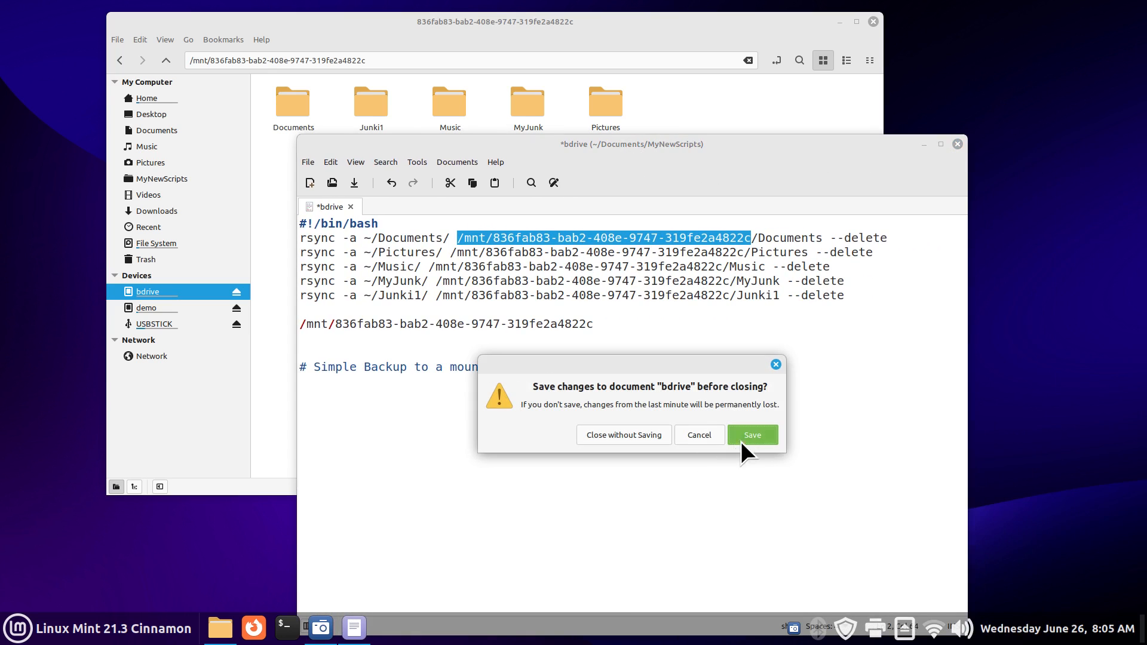
pyautogui.click(643, 436)
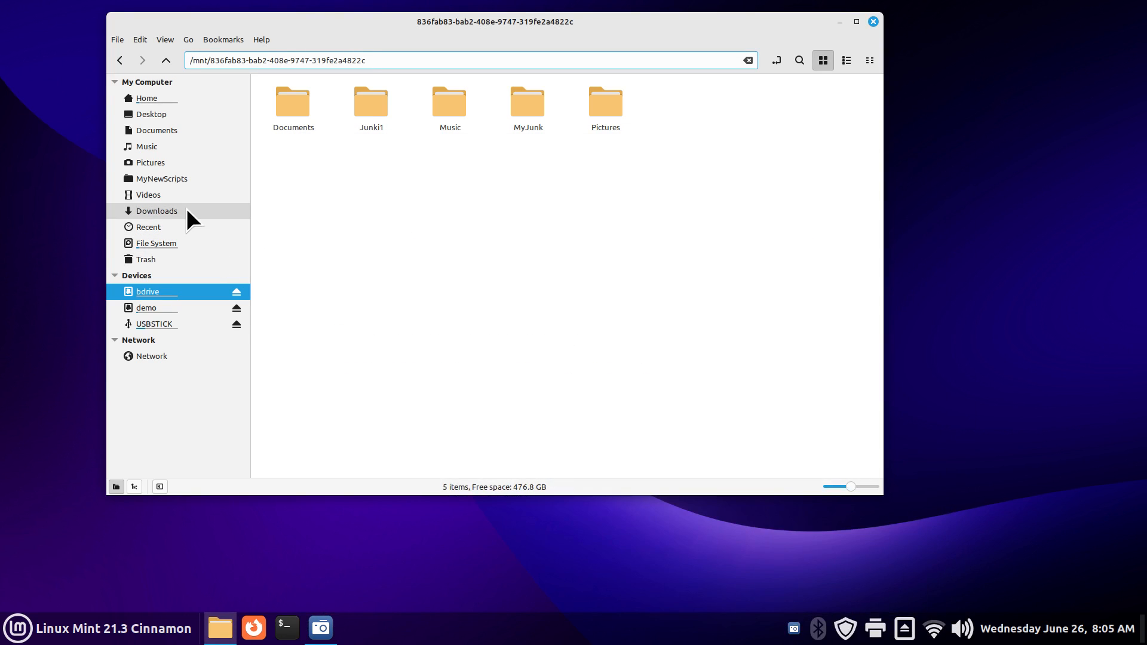
pyautogui.click(183, 181)
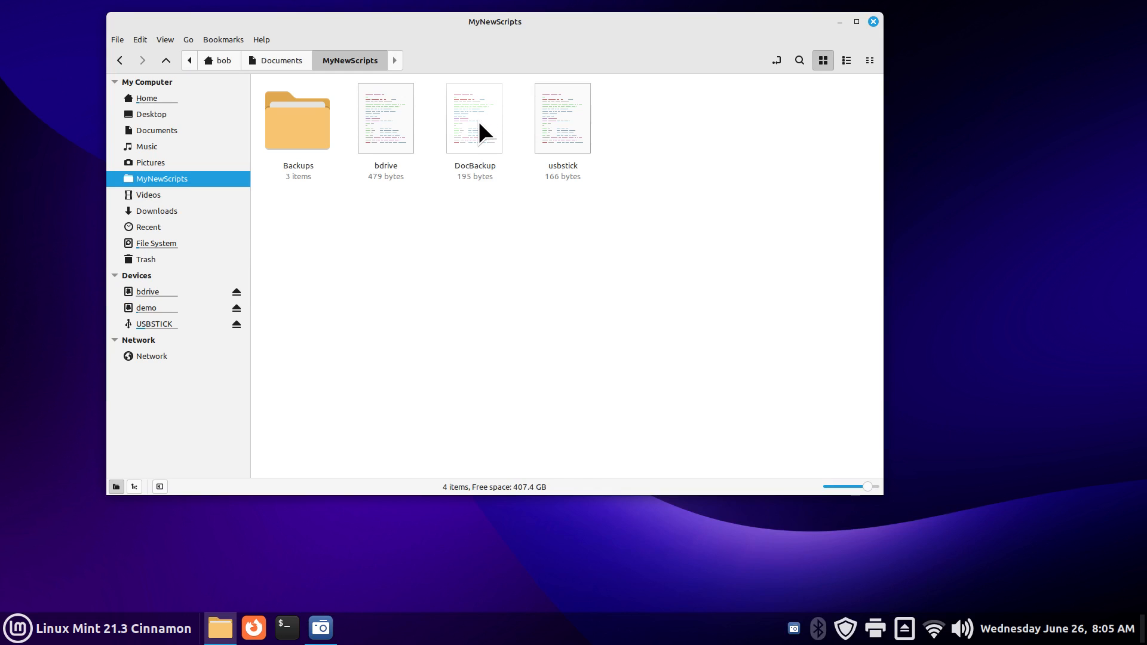
# Step: Open the DocBackup script for display in Xed
pyautogui.doubleClick(479, 120)
pyautogui.click(454, 311)
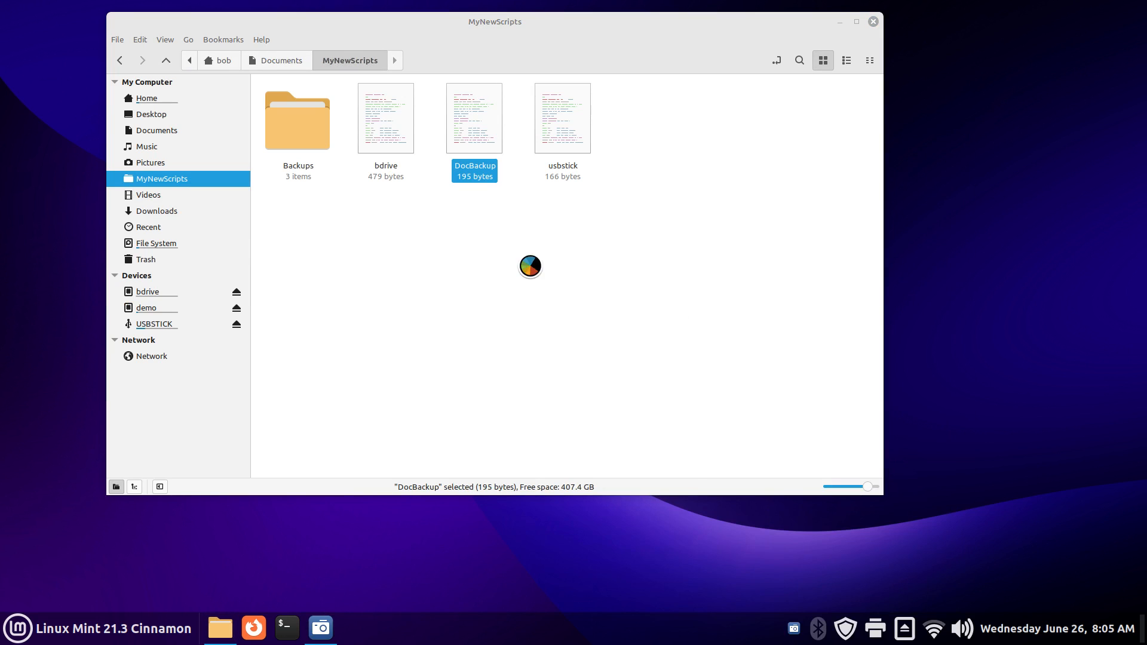
pyautogui.moveTo(310, 42); pyautogui.dragTo(802, 157)
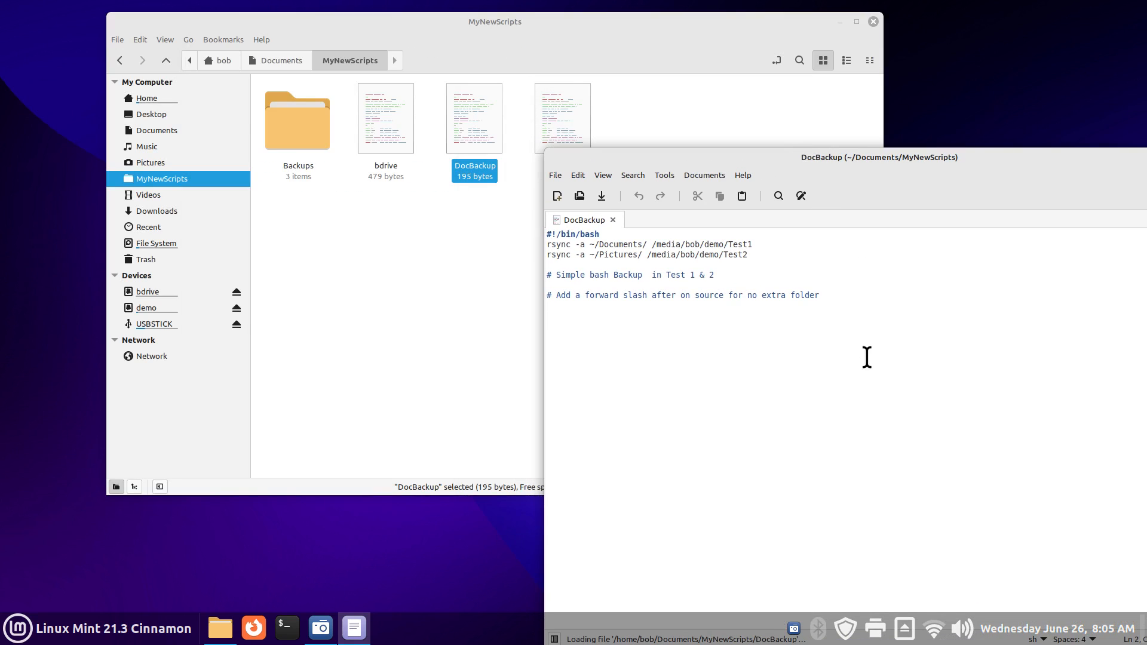
pyautogui.scroll(7, 946, 462)
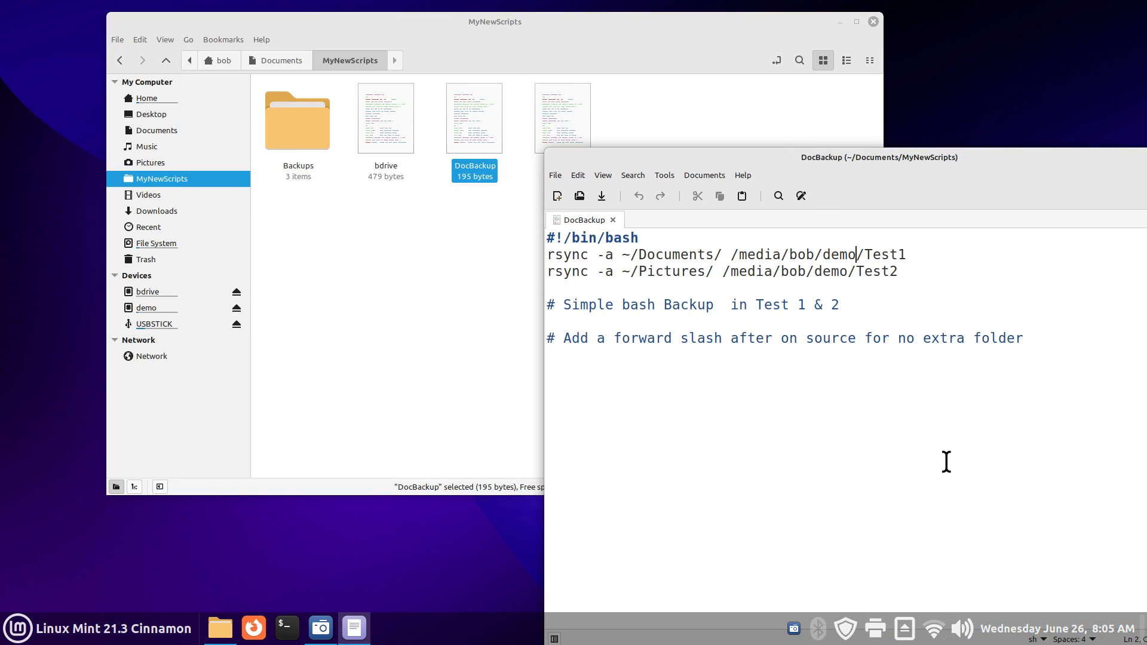
# Step: Display the bdrive script as well, then switch back to the DocBackup tab
pyautogui.doubleClick(375, 129)
pyautogui.click(440, 308)
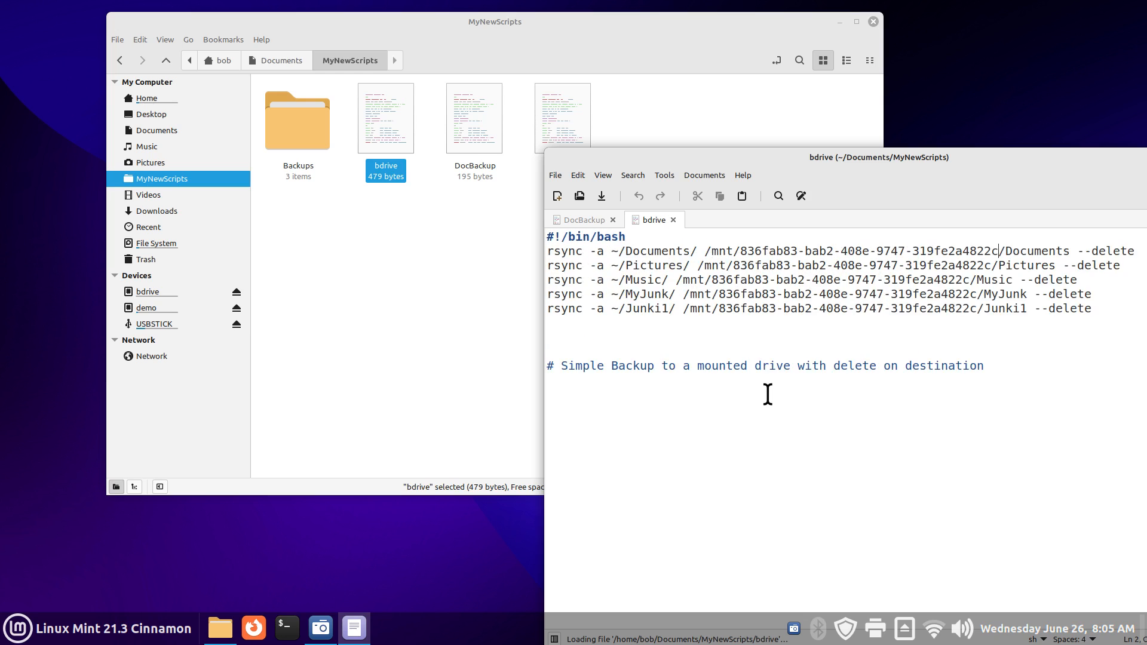
pyautogui.moveTo(789, 160); pyautogui.dragTo(613, 178)
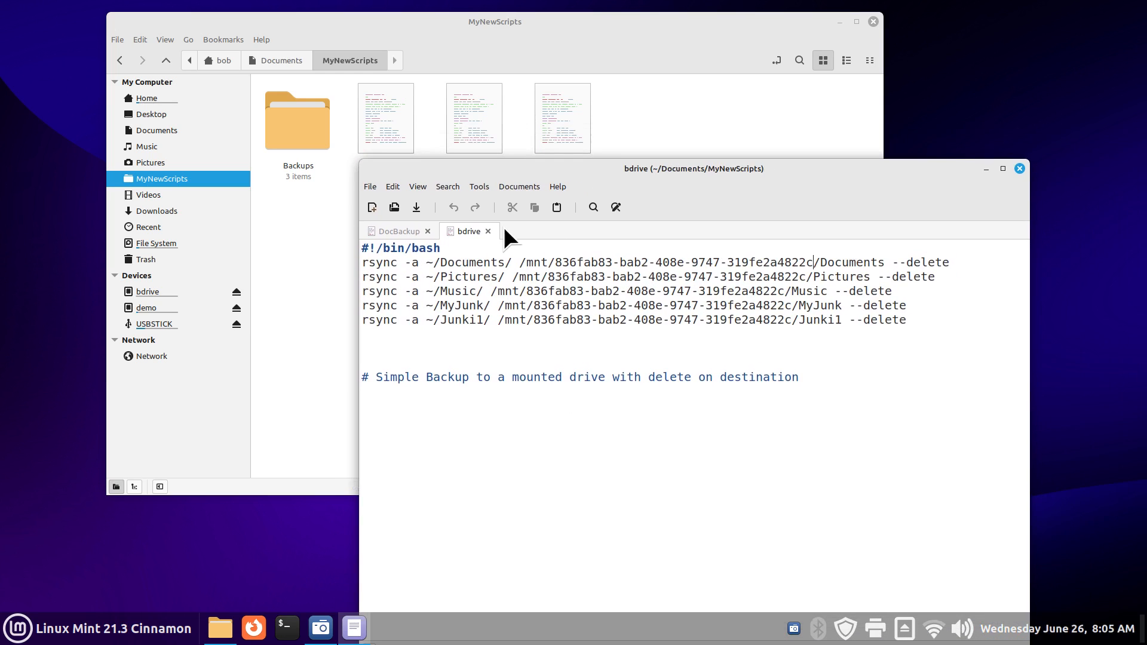
pyautogui.click(410, 235)
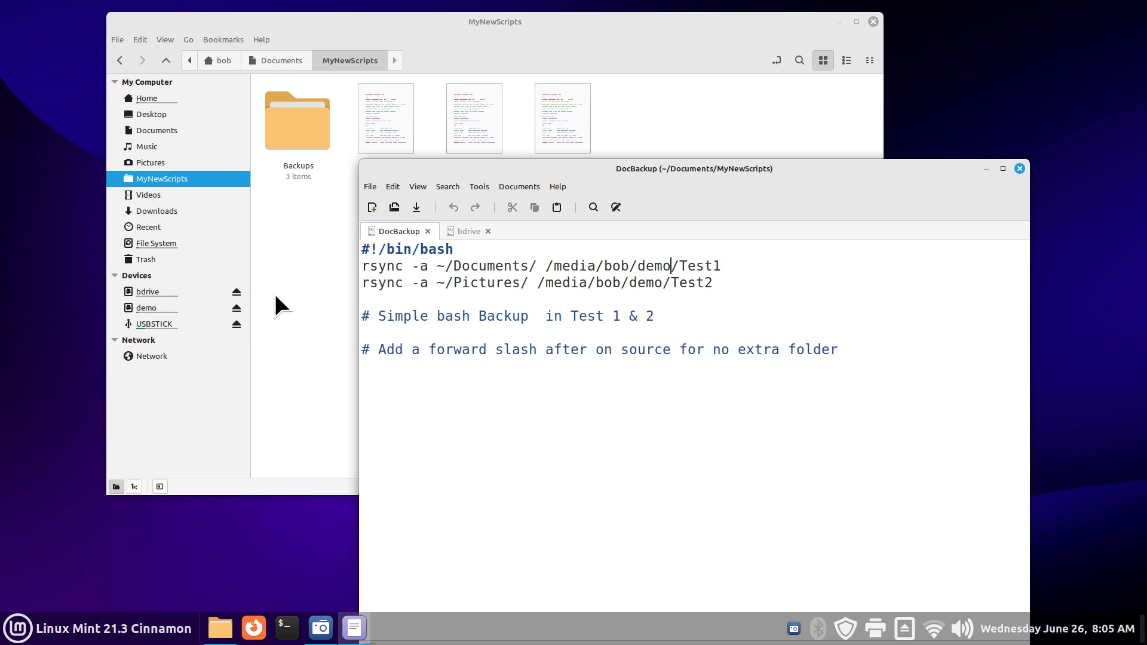
# Step: Check the demo drive and copy bdrive's full /mnt mount path from Nemo's location bar
pyautogui.click(145, 310)
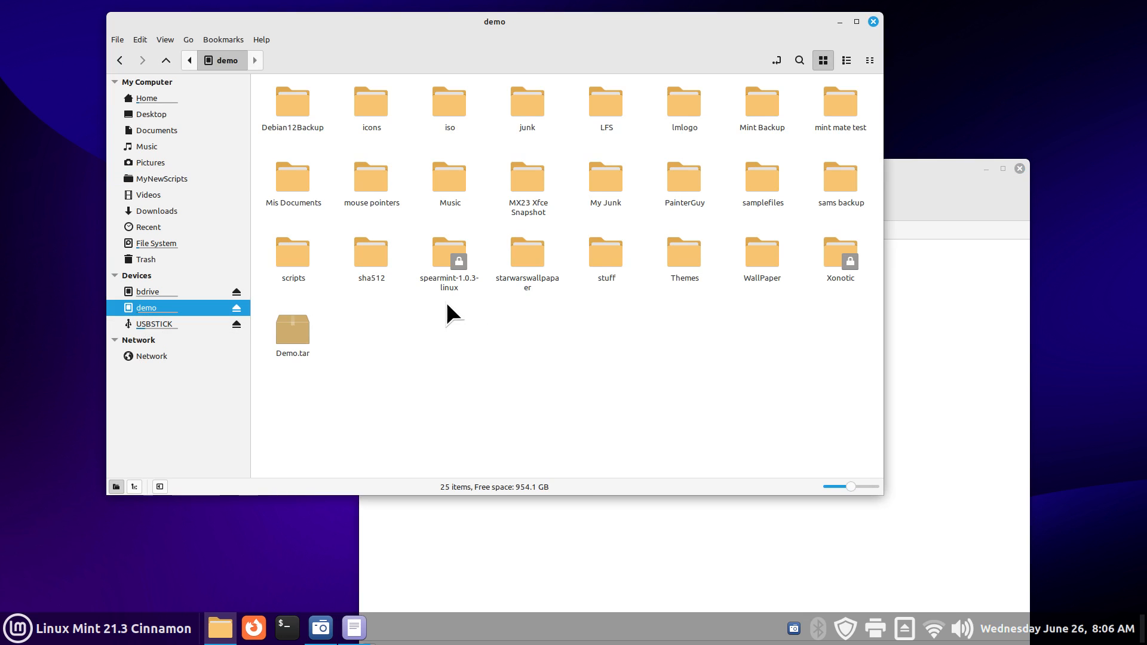
pyautogui.click(956, 191)
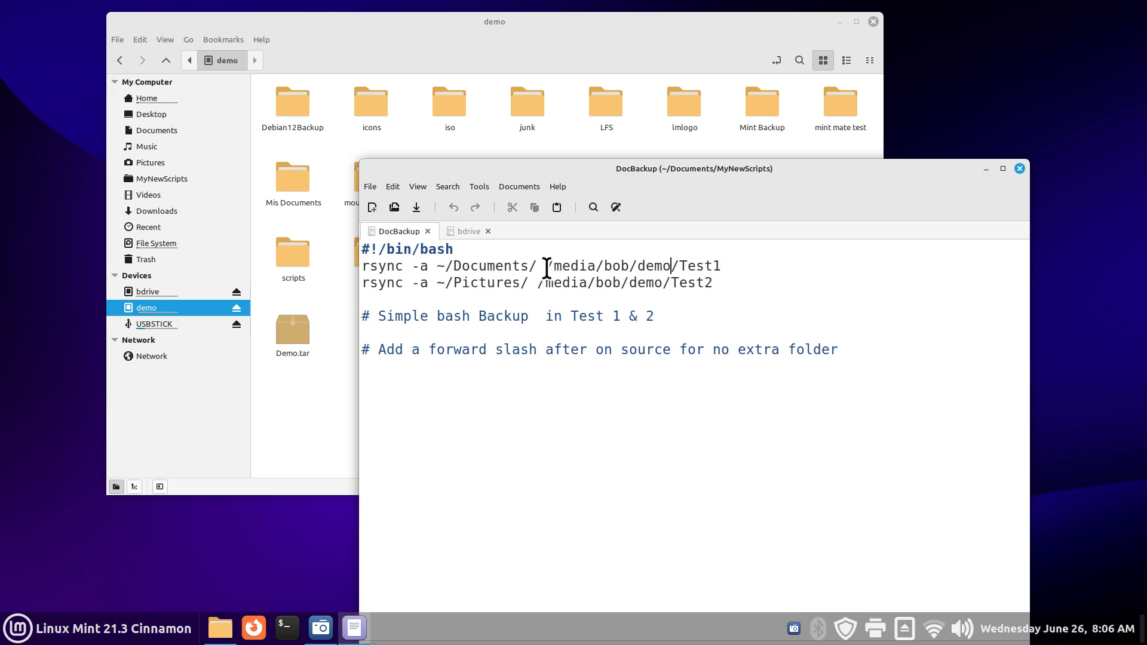
pyautogui.moveTo(547, 267); pyautogui.dragTo(671, 265)
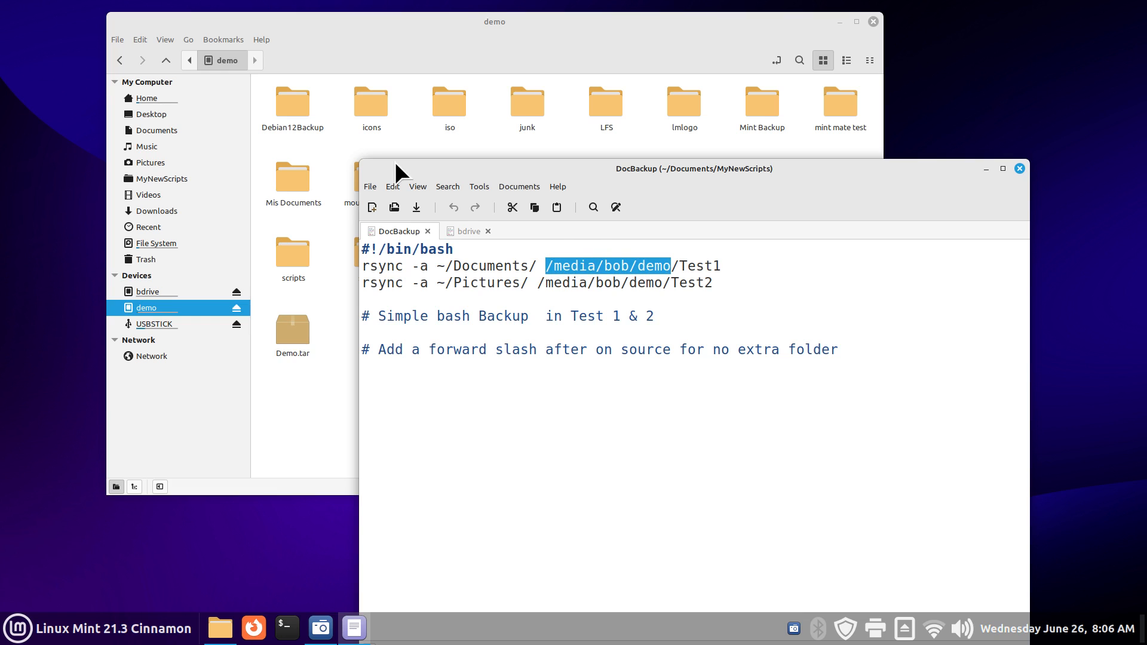
pyautogui.click(317, 138)
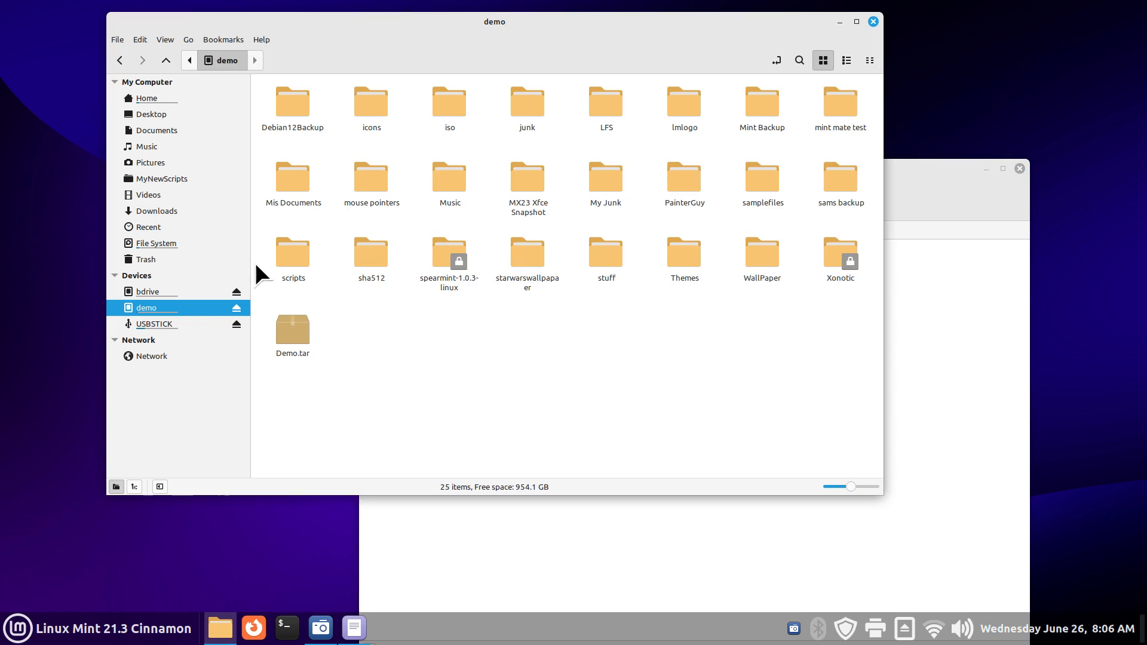
pyautogui.click(179, 291)
pyautogui.click(775, 60)
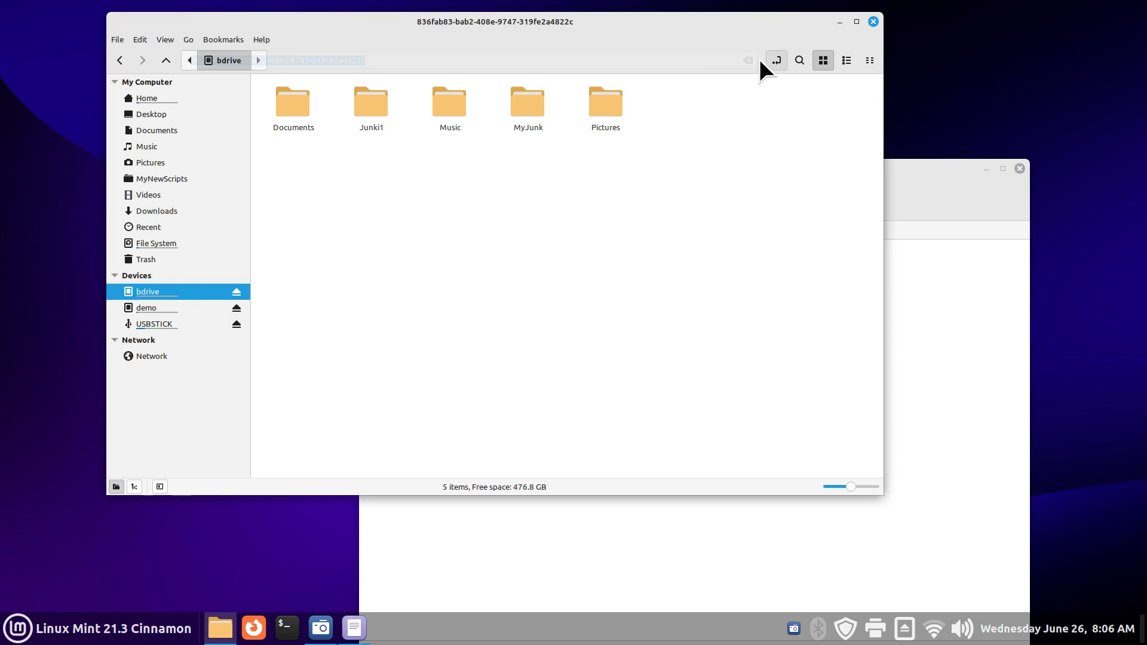
pyautogui.rightClick(255, 61)
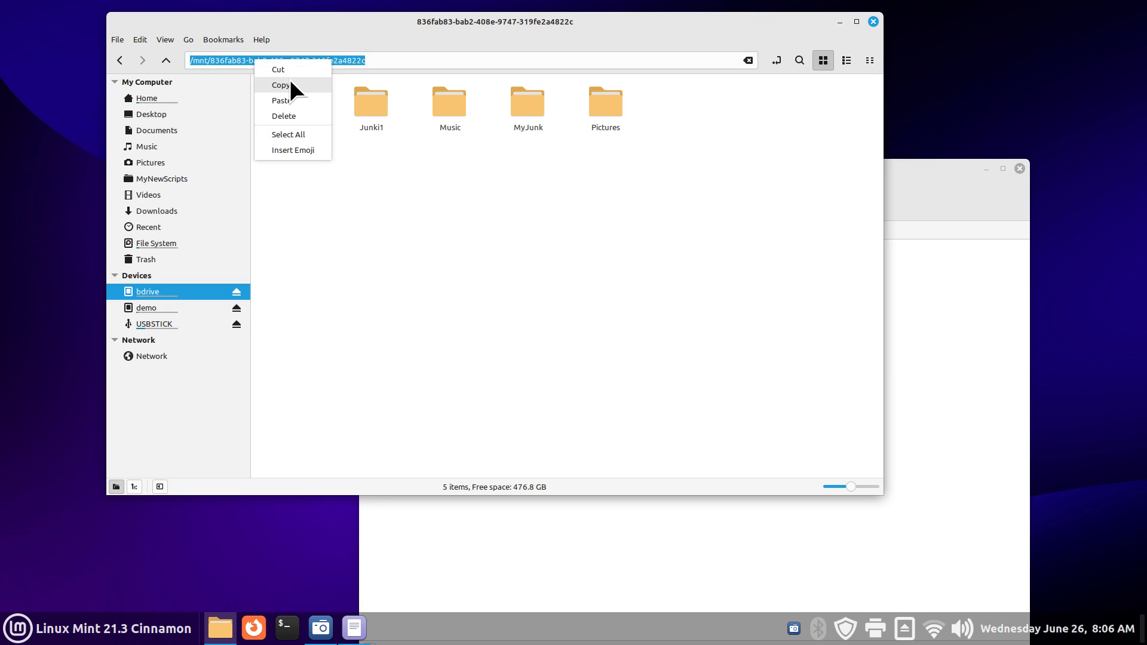
pyautogui.click(288, 85)
# Step: Replace the demo path on DocBackup's Documents line with the bdrive path, save, and close Xed
pyautogui.click(941, 210)
pyautogui.moveTo(543, 265); pyautogui.dragTo(671, 266)
pyautogui.rightClick(608, 266)
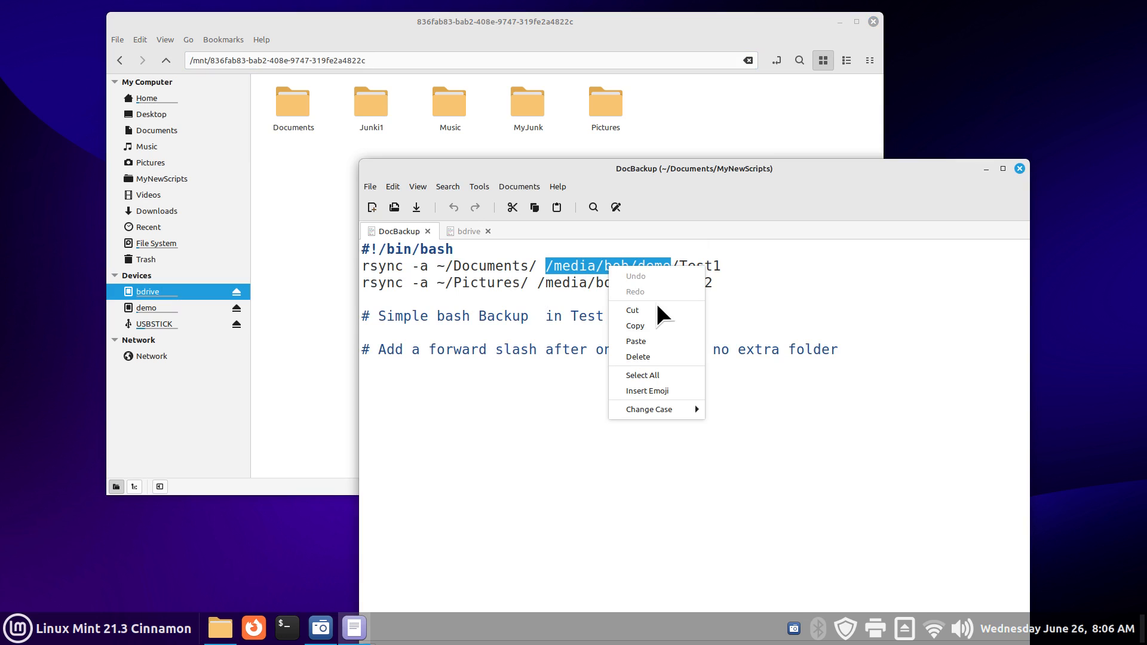
pyautogui.click(652, 339)
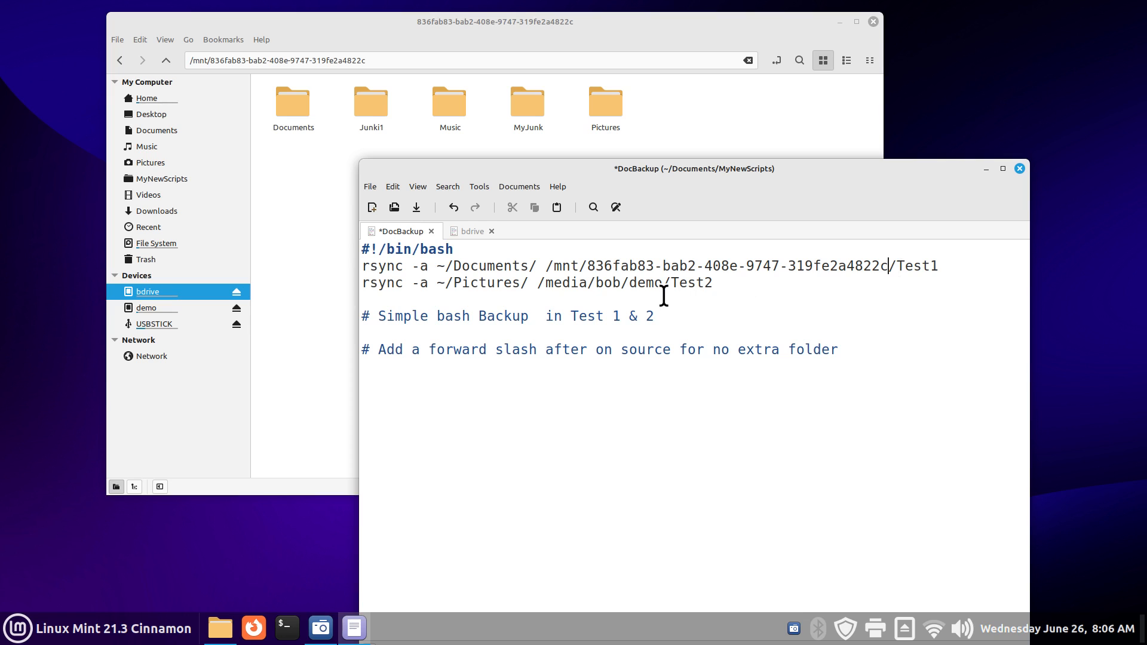
pyautogui.click(415, 204)
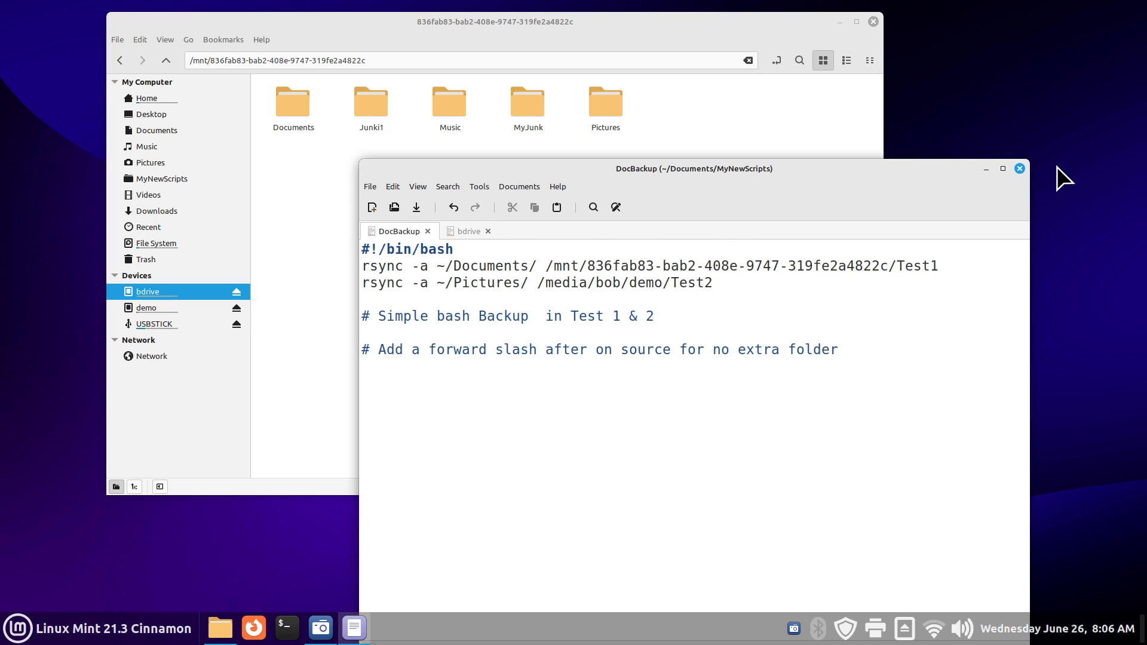
pyautogui.click(1019, 169)
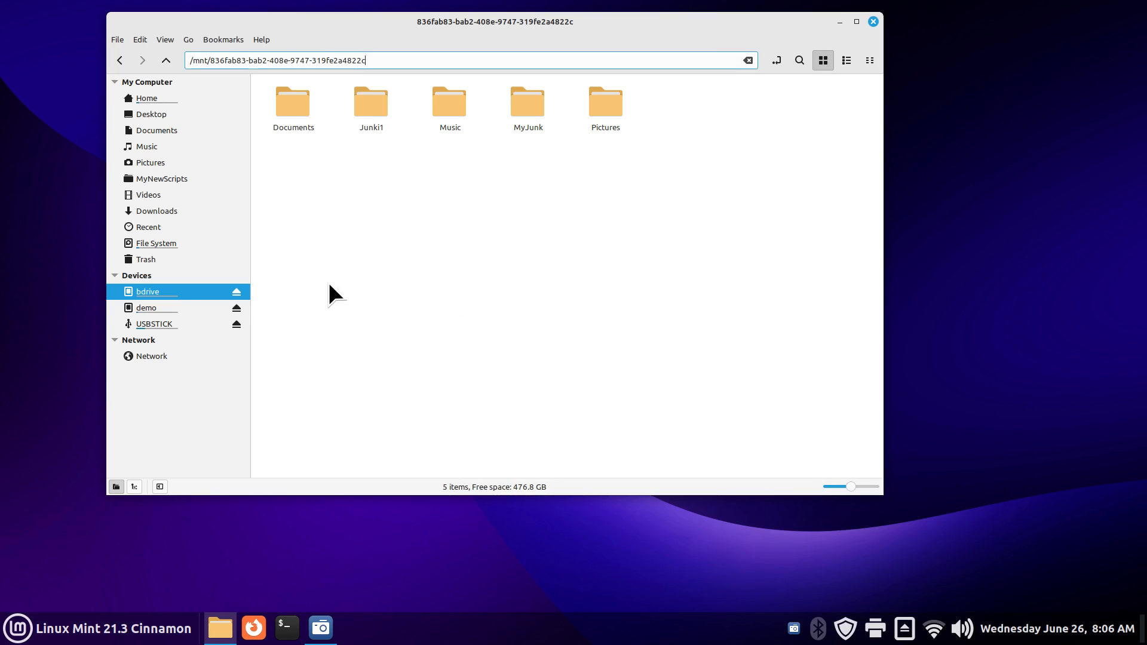
# Step: Delete bdrive's five top-level backup folders and switch to the demo drive
pyautogui.moveTo(675, 96); pyautogui.dragTo(296, 170)
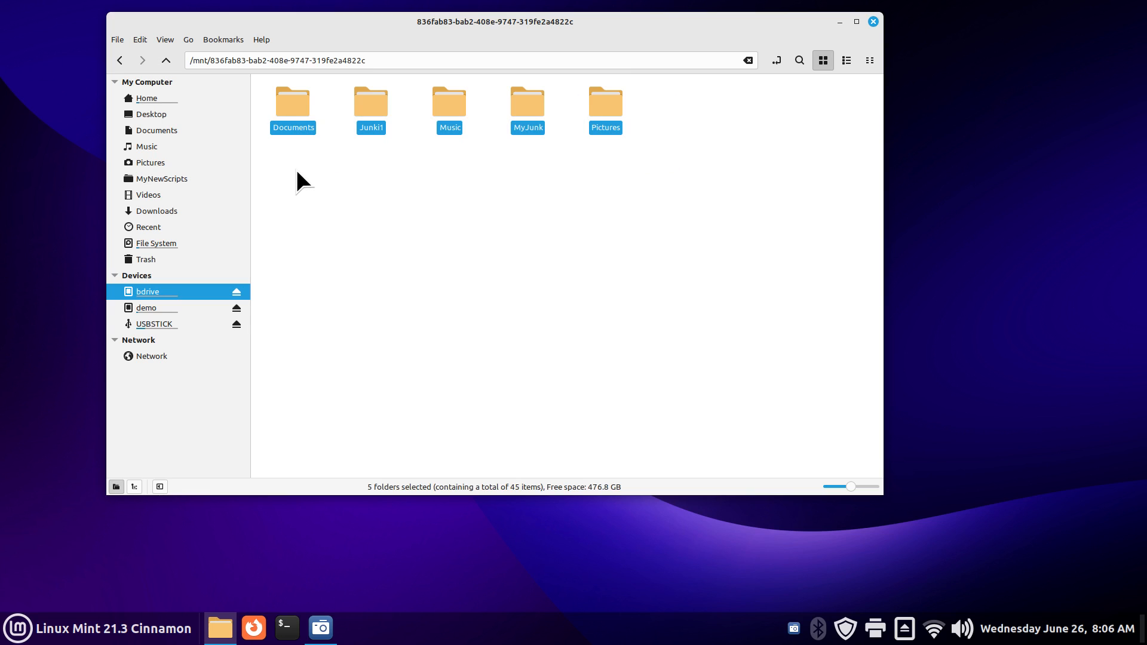
pyautogui.press('Delete')
pyautogui.click(193, 308)
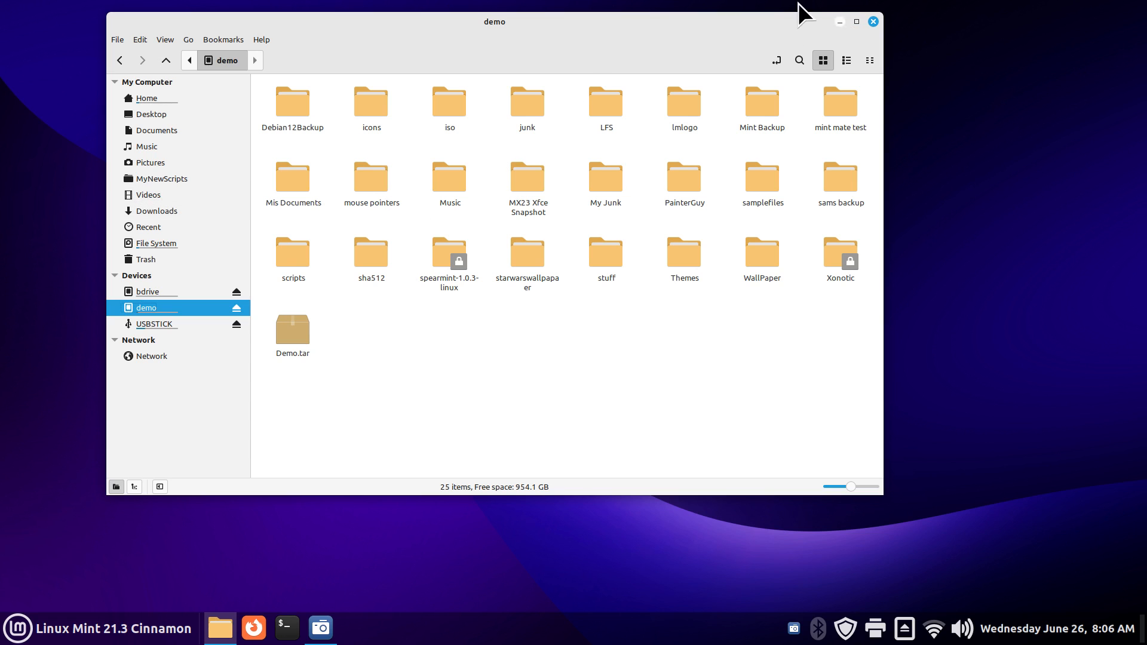
# Step: Arrange two side-by-side Nemo windows, the right one showing MyNewScripts
pyautogui.moveTo(873, 109); pyautogui.dragTo(569, 106)
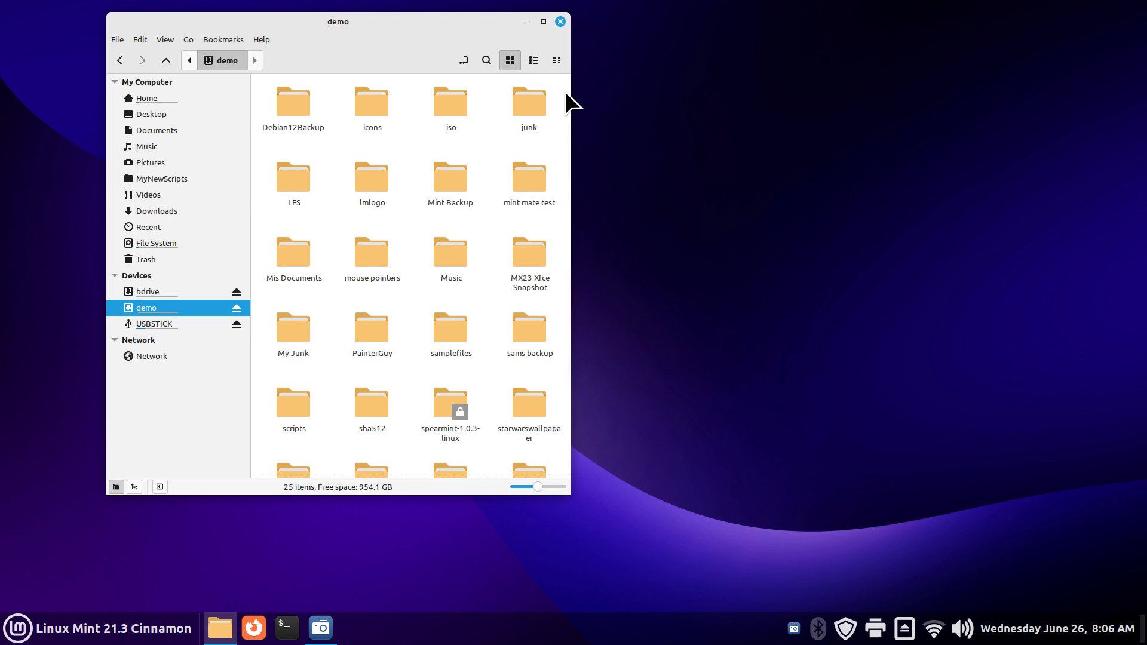
pyautogui.moveTo(431, 24); pyautogui.dragTo(371, 32)
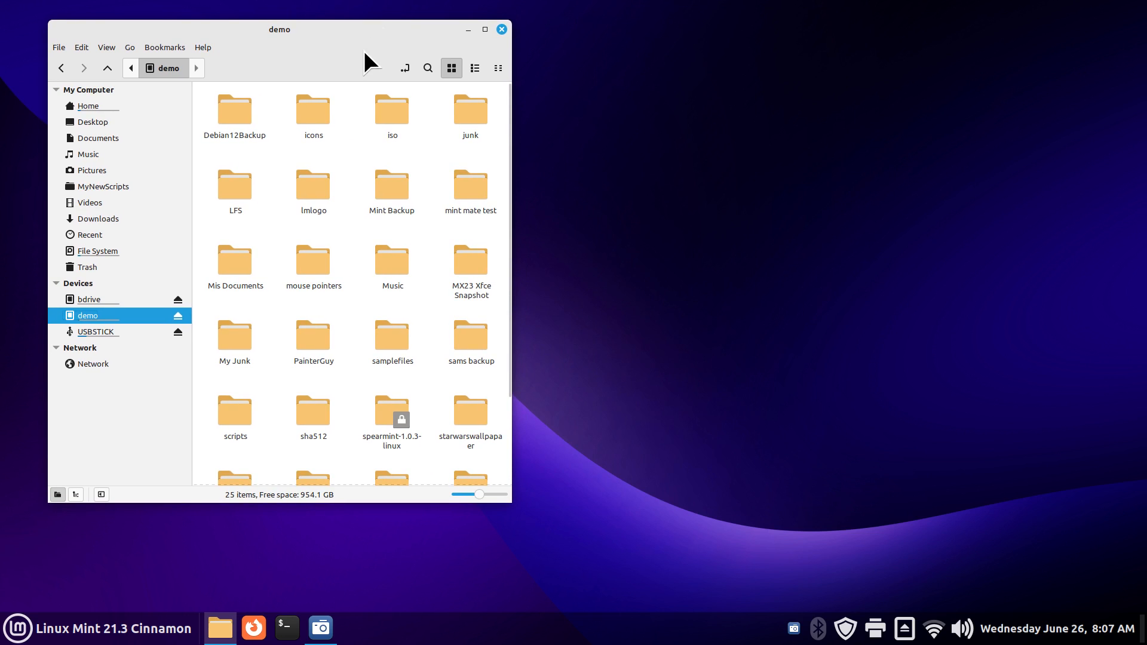
pyautogui.hotkey('ctrl', 'n')
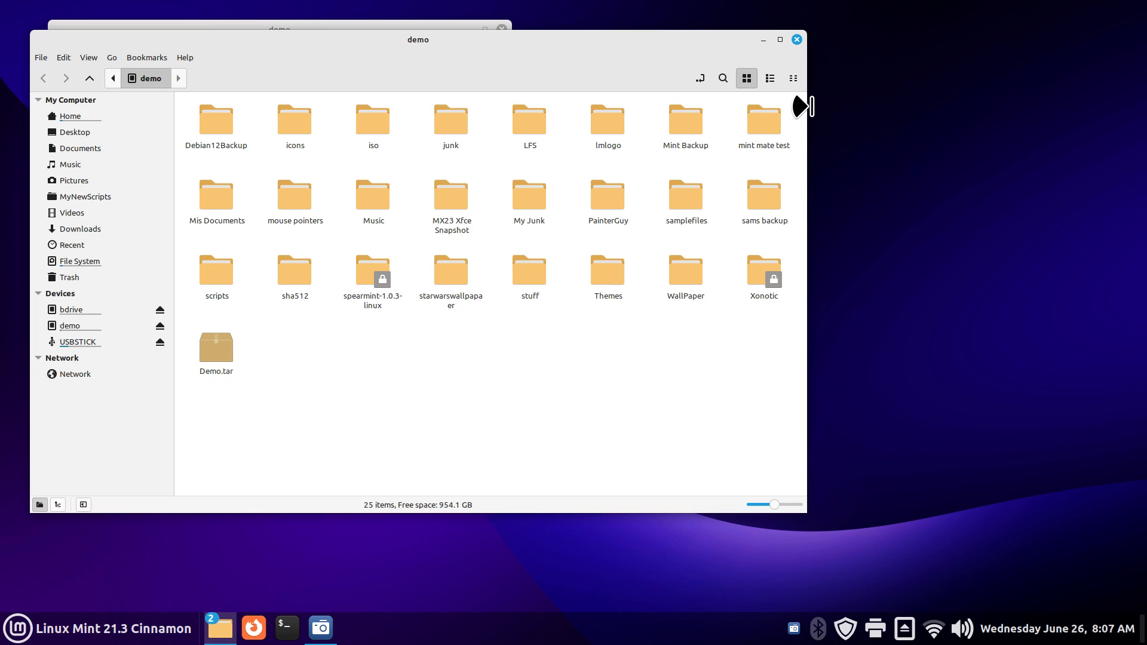
pyautogui.moveTo(806, 107); pyautogui.dragTo(412, 95)
pyautogui.moveTo(273, 38); pyautogui.dragTo(918, 56)
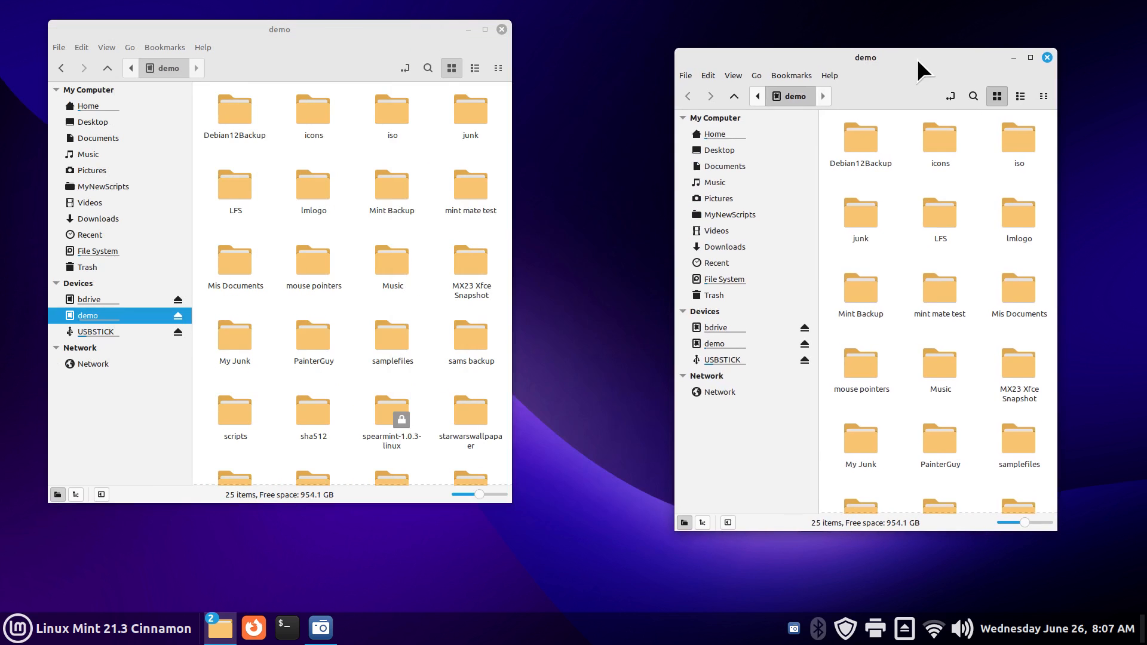
pyautogui.click(737, 215)
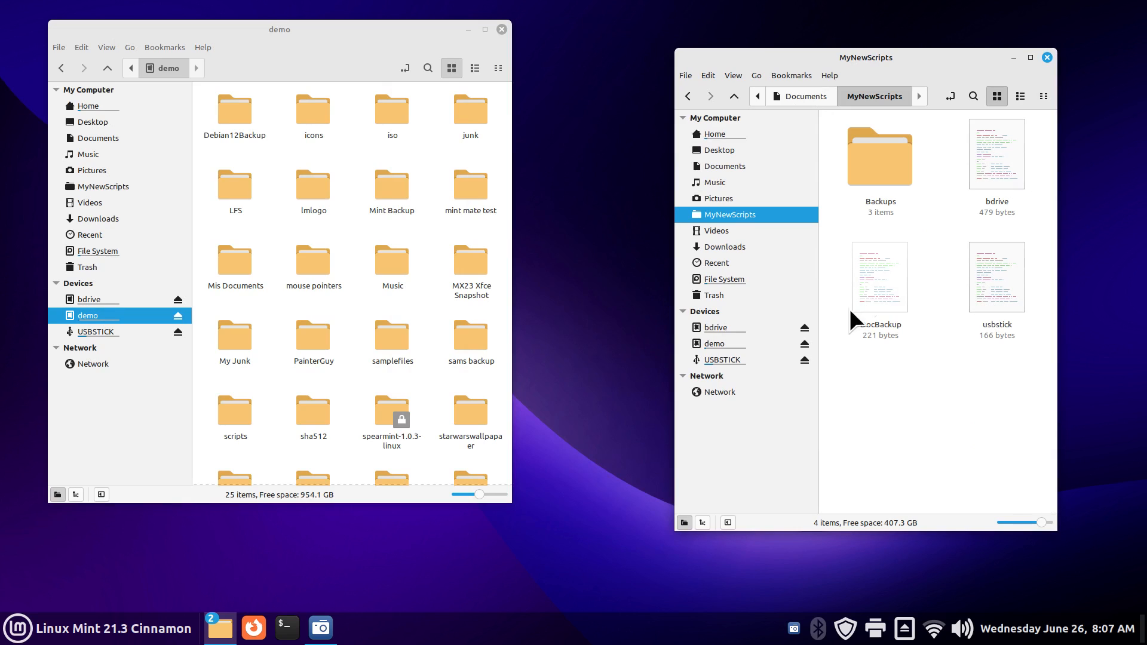
# Step: Run DocBackup and inspect the resulting demo/Test2 and bdrive/Test1 backup folders
pyautogui.doubleClick(871, 274)
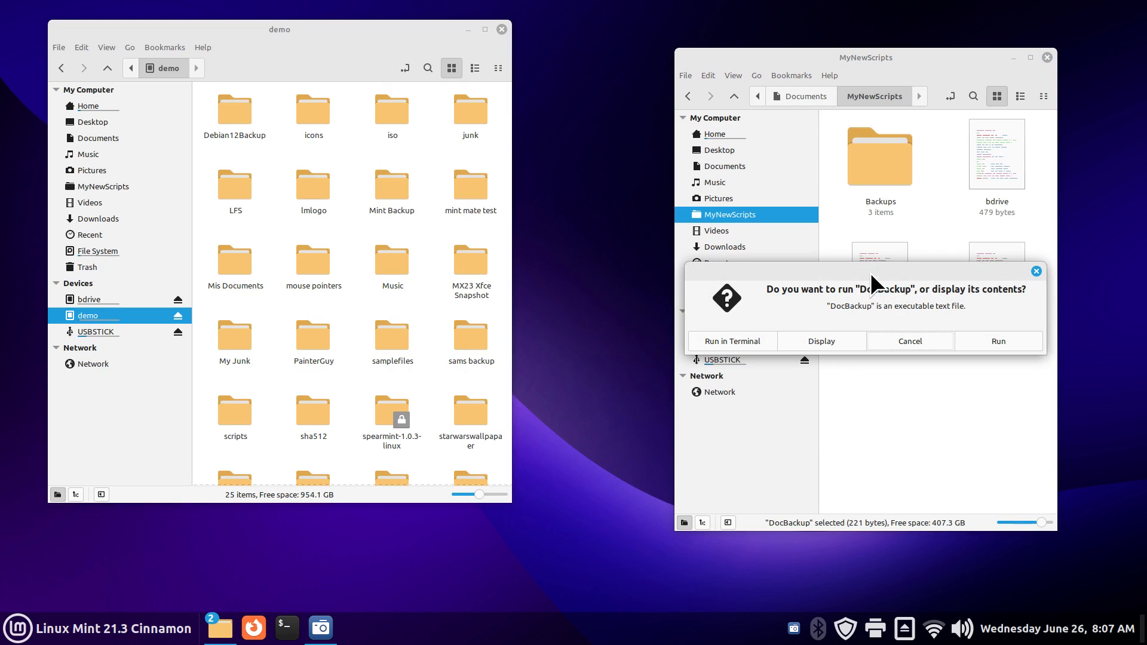
pyautogui.click(984, 335)
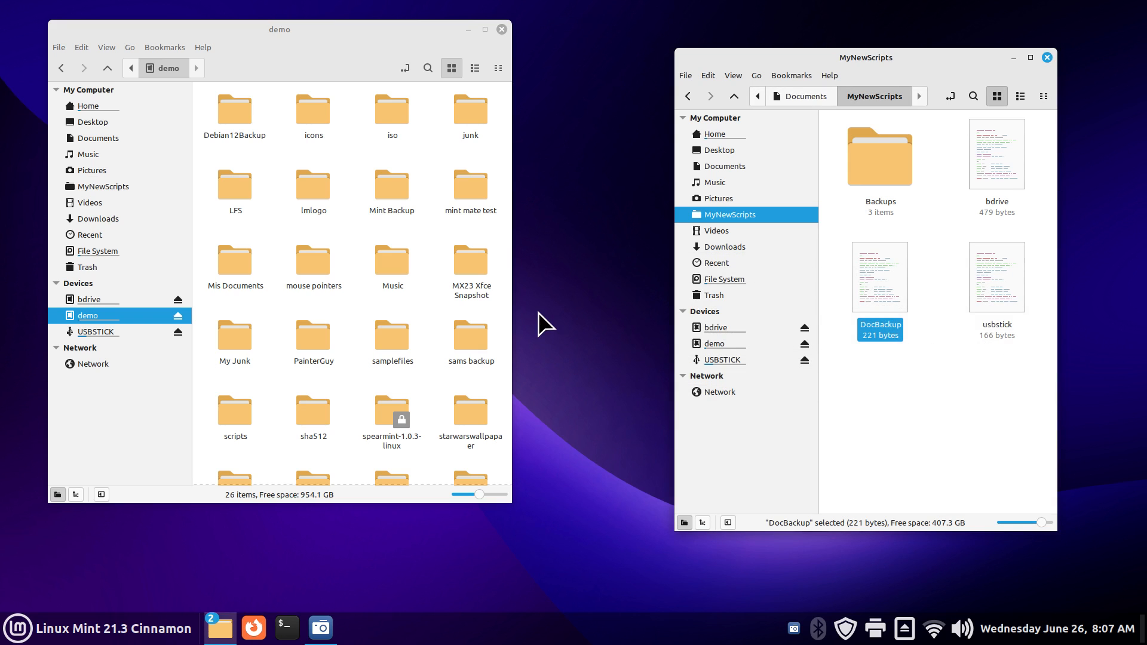
pyautogui.scroll(-3, 480, 344)
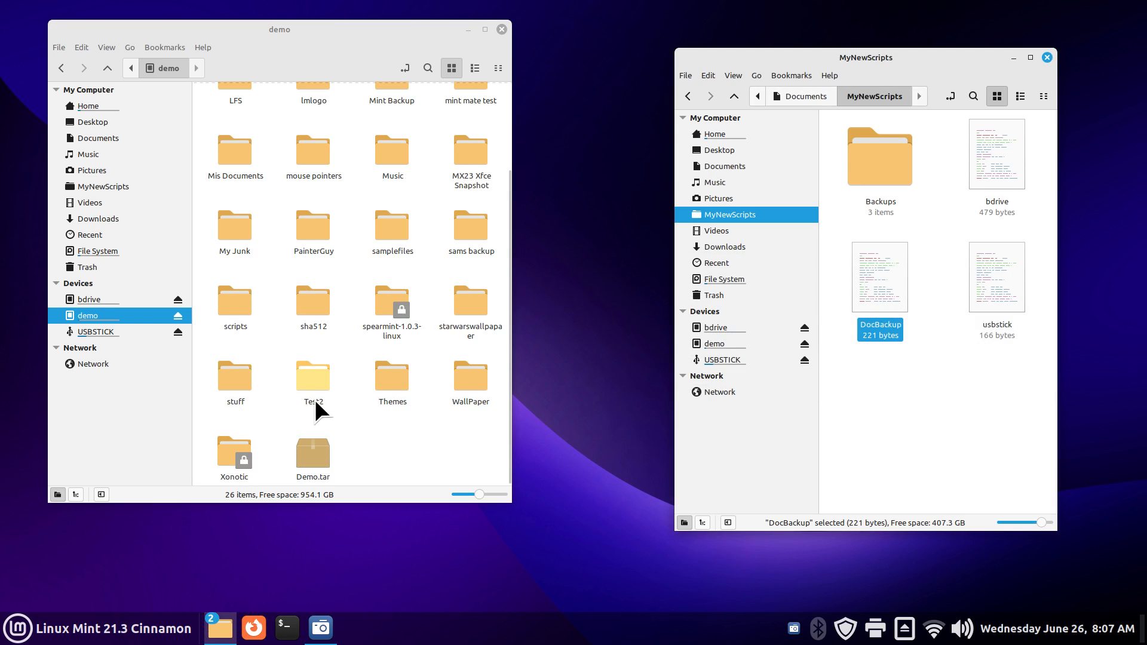
pyautogui.doubleClick(306, 380)
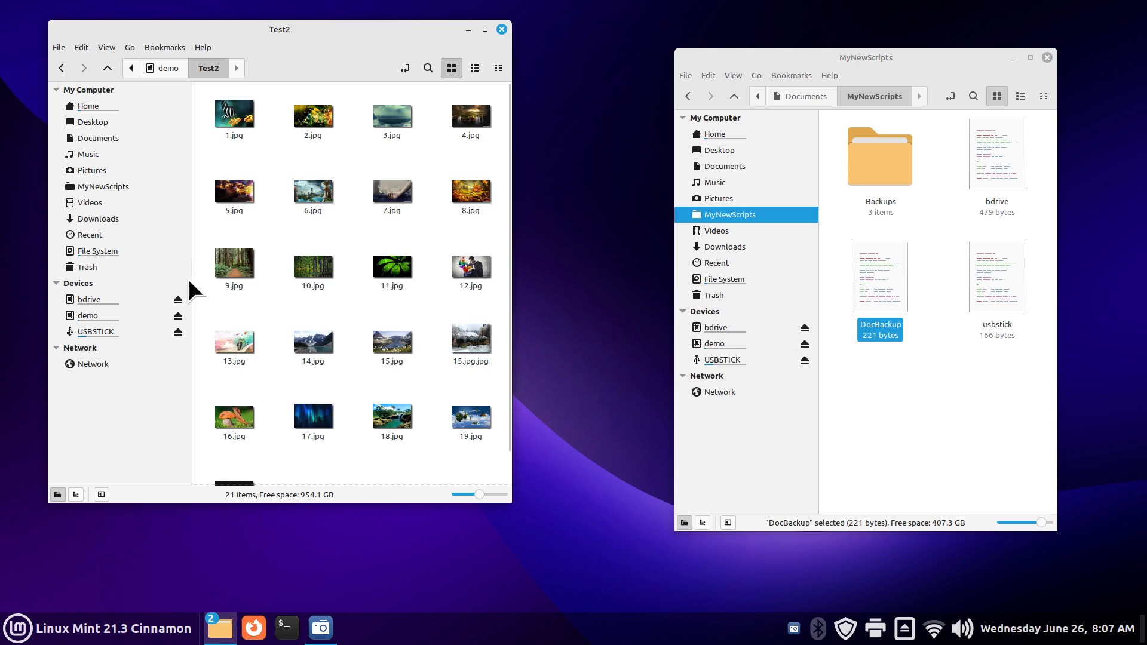
pyautogui.click(102, 302)
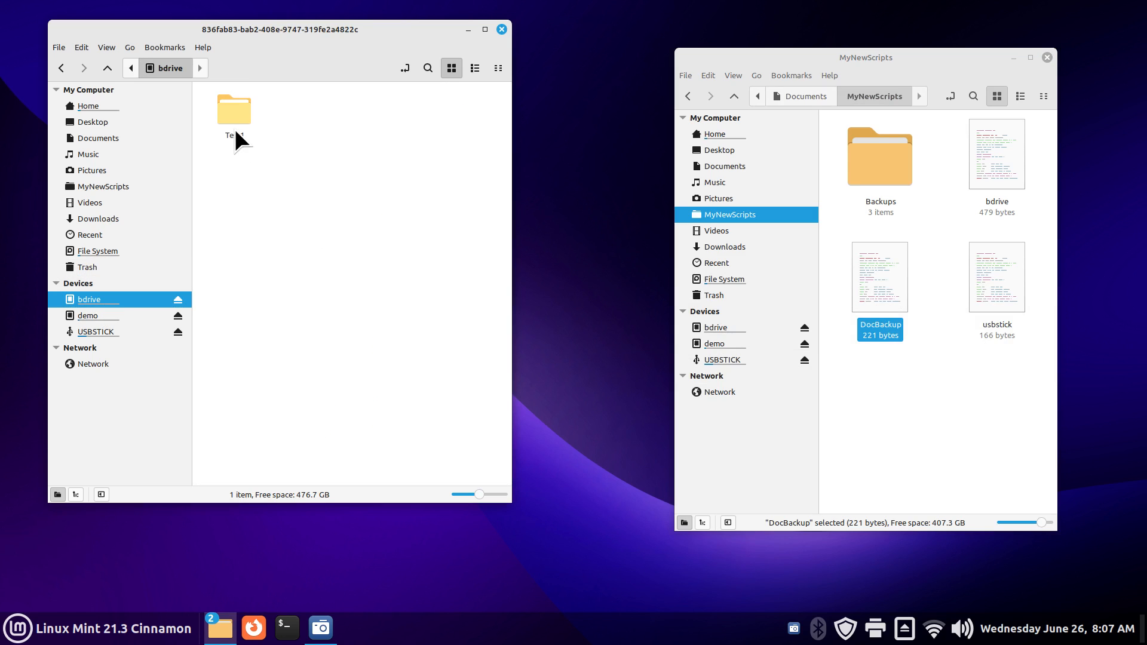
pyautogui.doubleClick(231, 111)
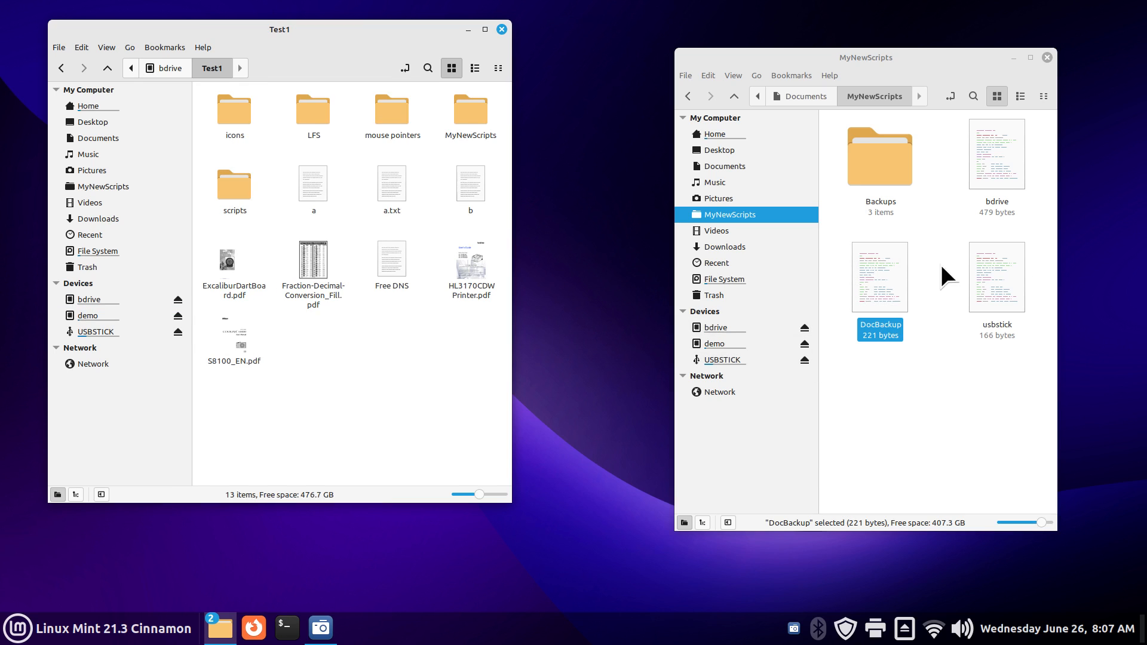
pyautogui.doubleClick(882, 275)
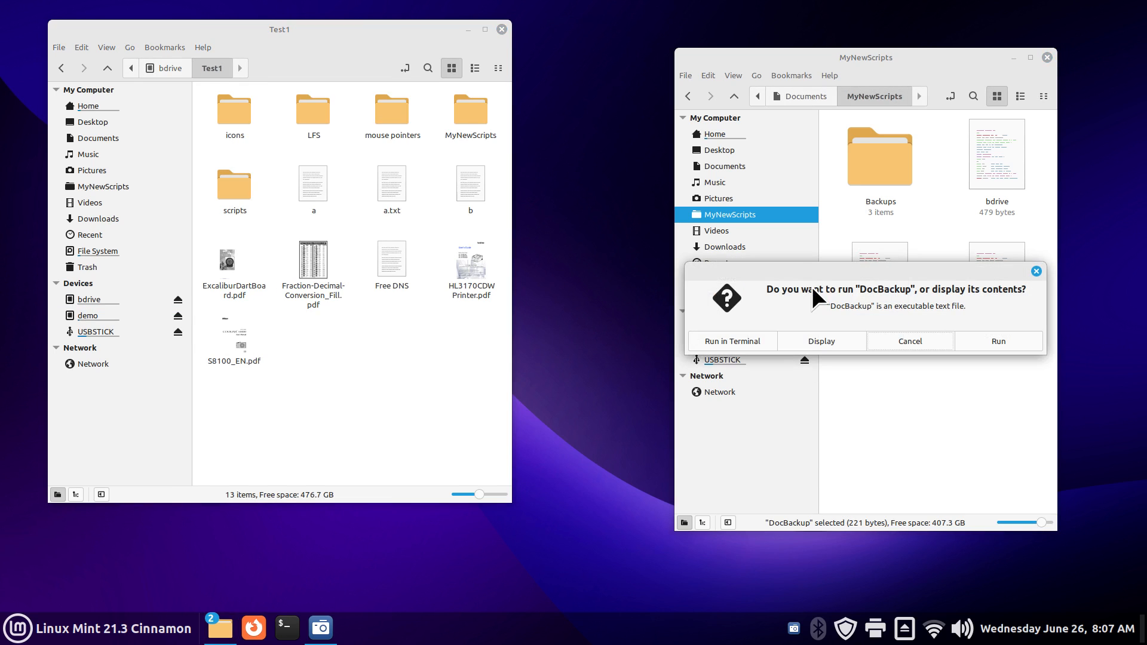
# Step: Display DocBackup in Xed and paste line 3's /media/bob/demo path over line 2's /mnt path
pyautogui.click(826, 341)
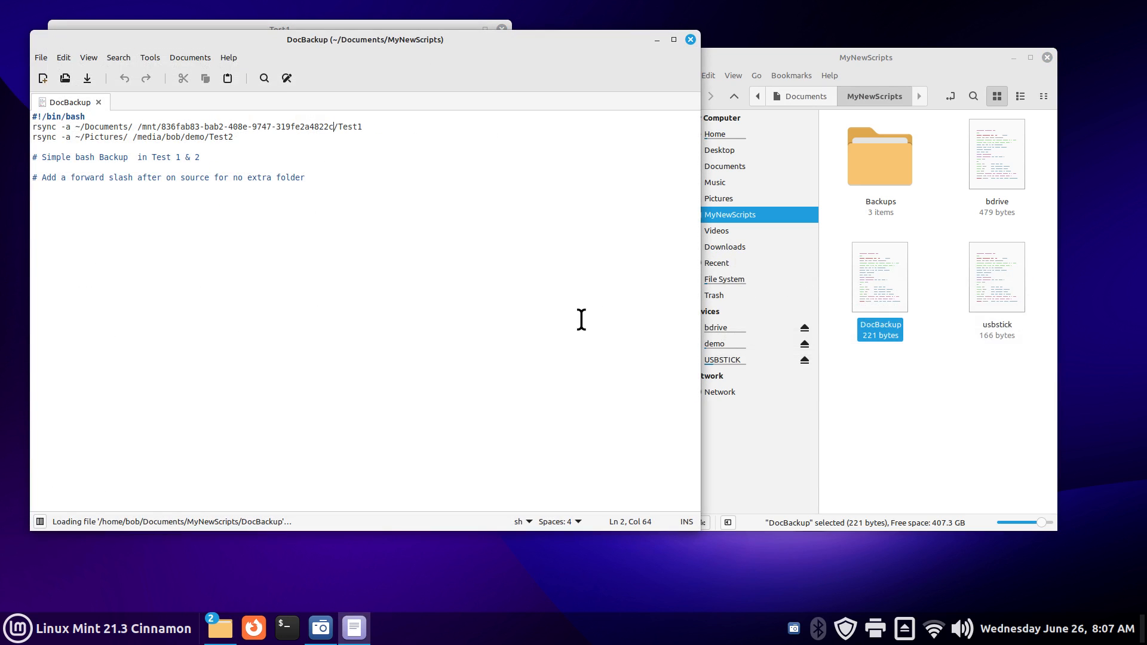
pyautogui.keyDown('ctrl'); pyautogui.scroll(5, 581, 319); pyautogui.keyUp('ctrl')
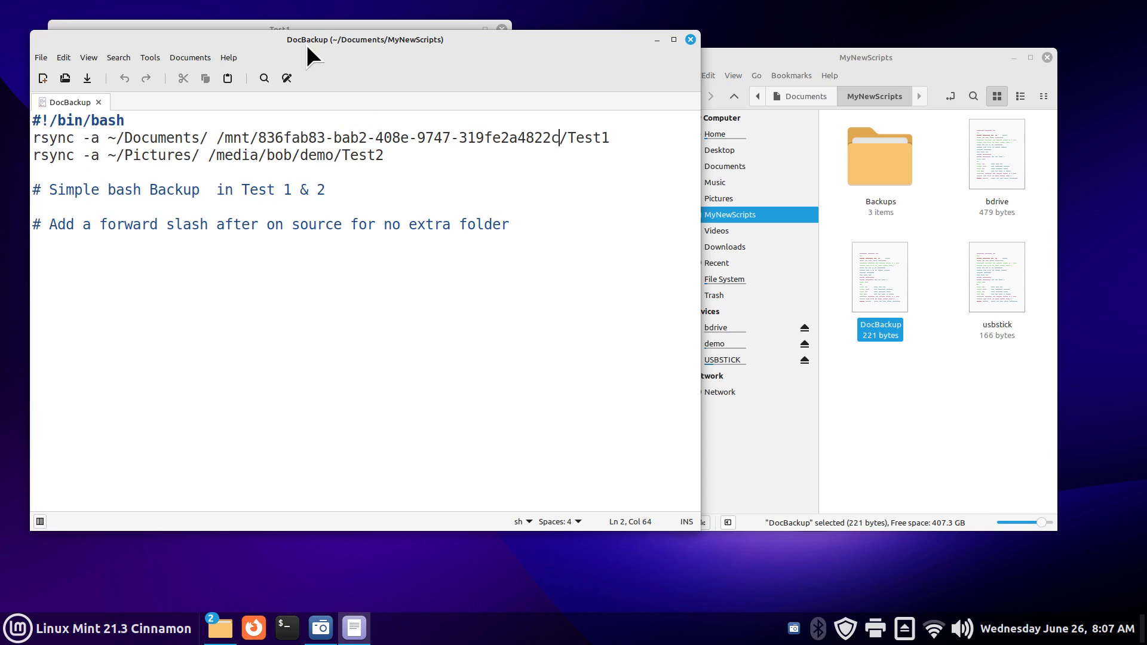
pyautogui.moveTo(306, 45); pyautogui.dragTo(690, 96)
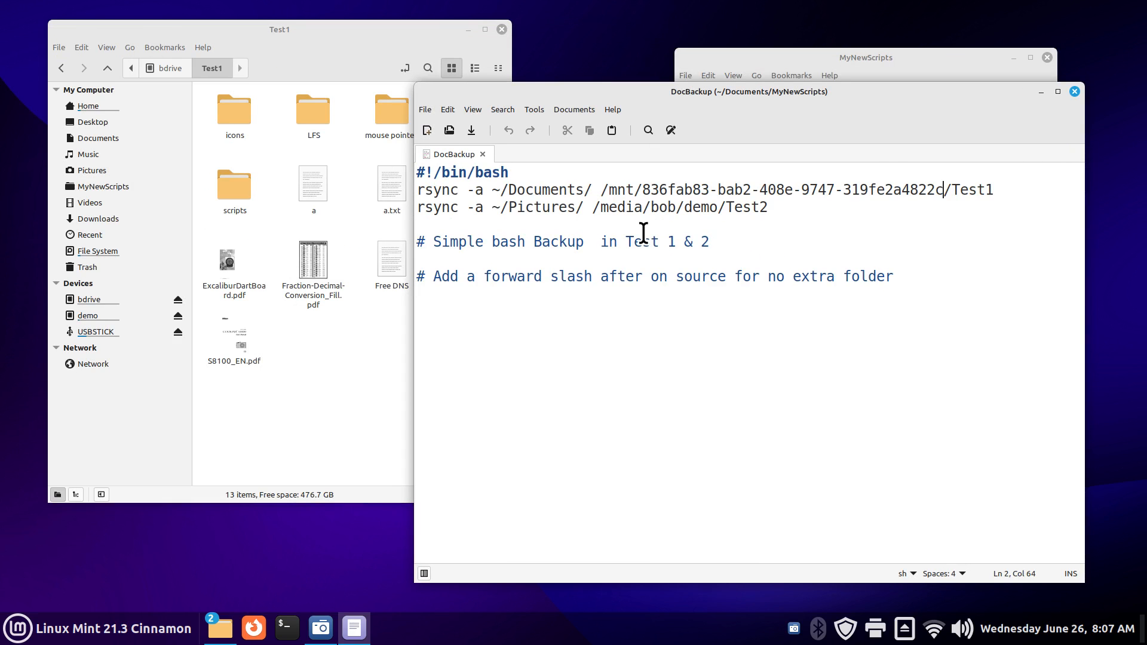
pyautogui.moveTo(119, 318)
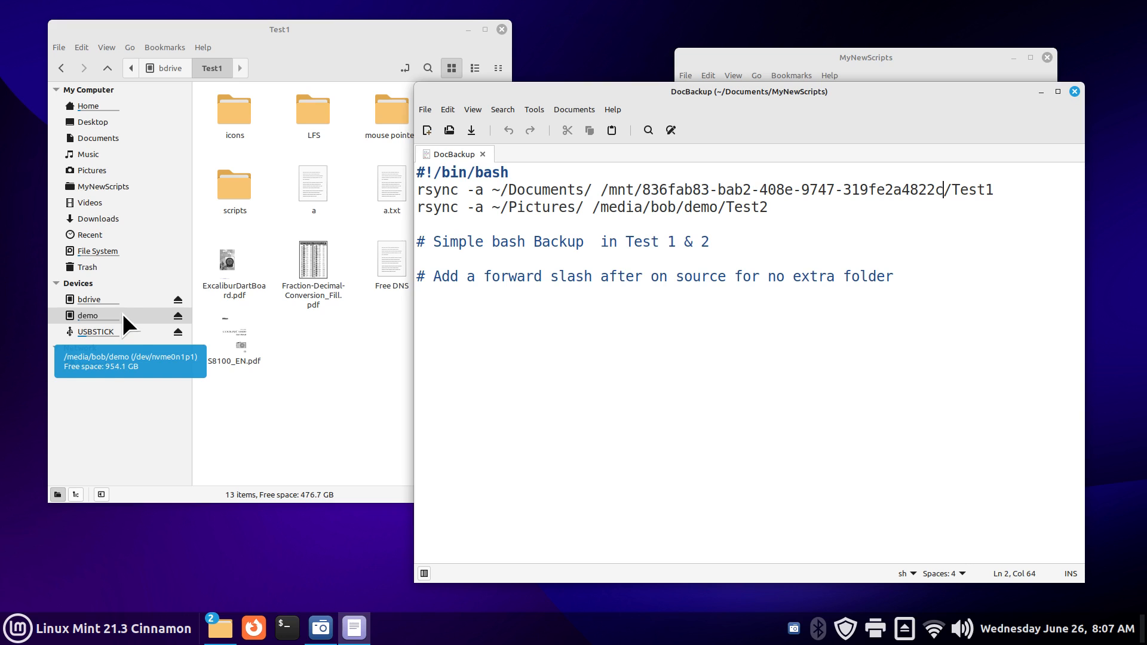
pyautogui.moveTo(129, 296)
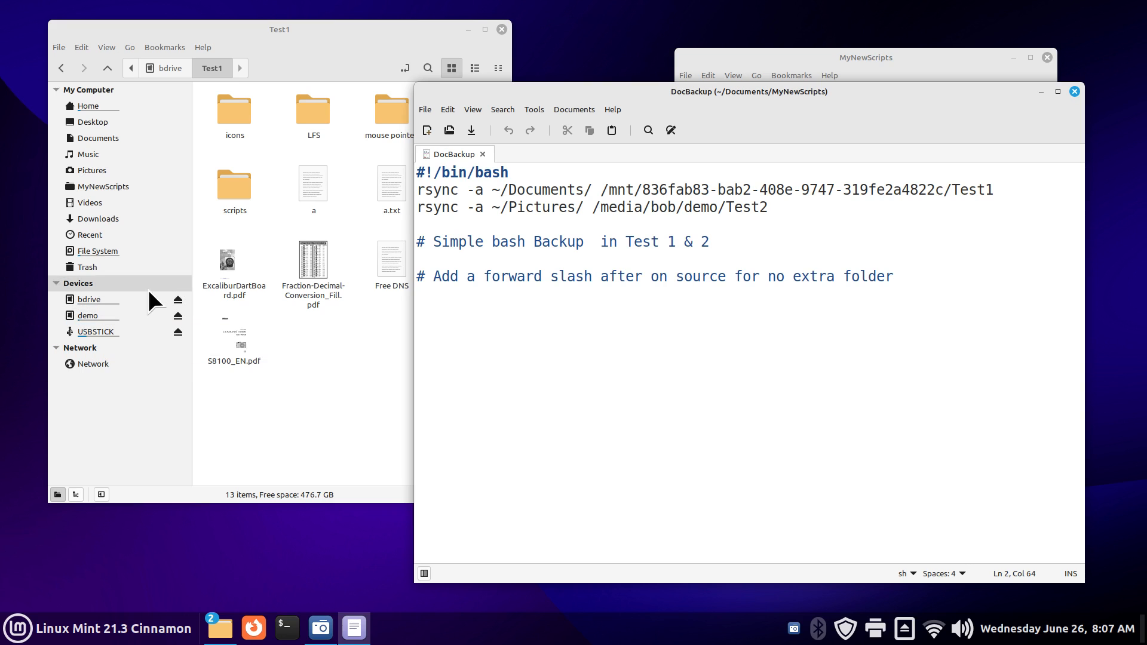
pyautogui.moveTo(600, 191); pyautogui.dragTo(945, 183)
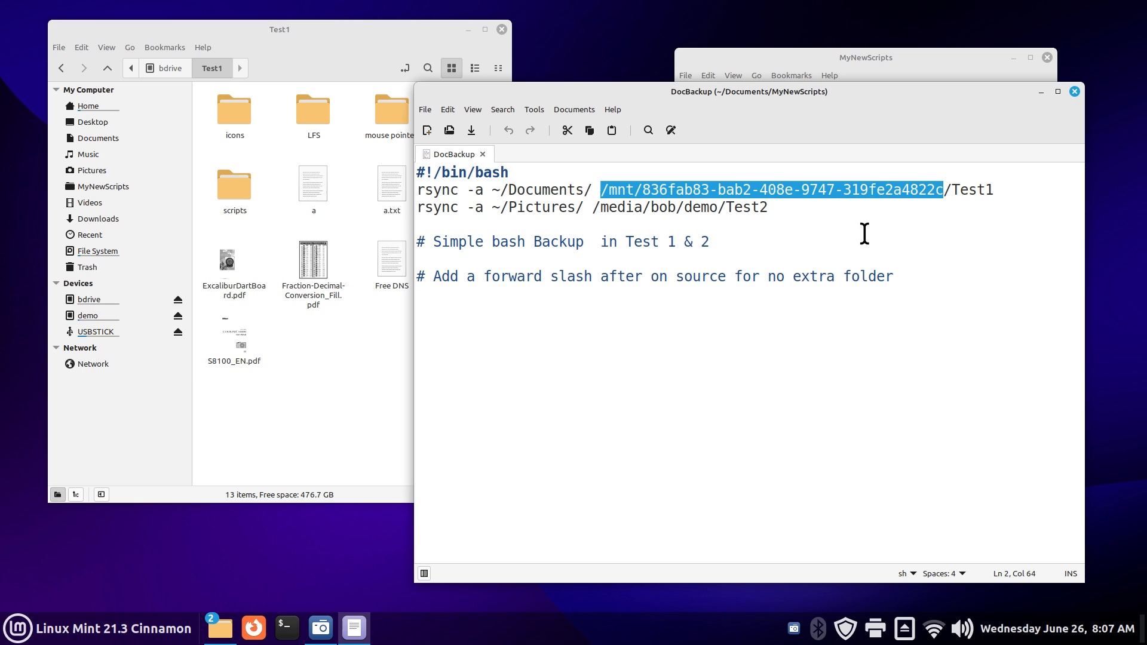
pyautogui.moveTo(593, 208); pyautogui.dragTo(720, 203)
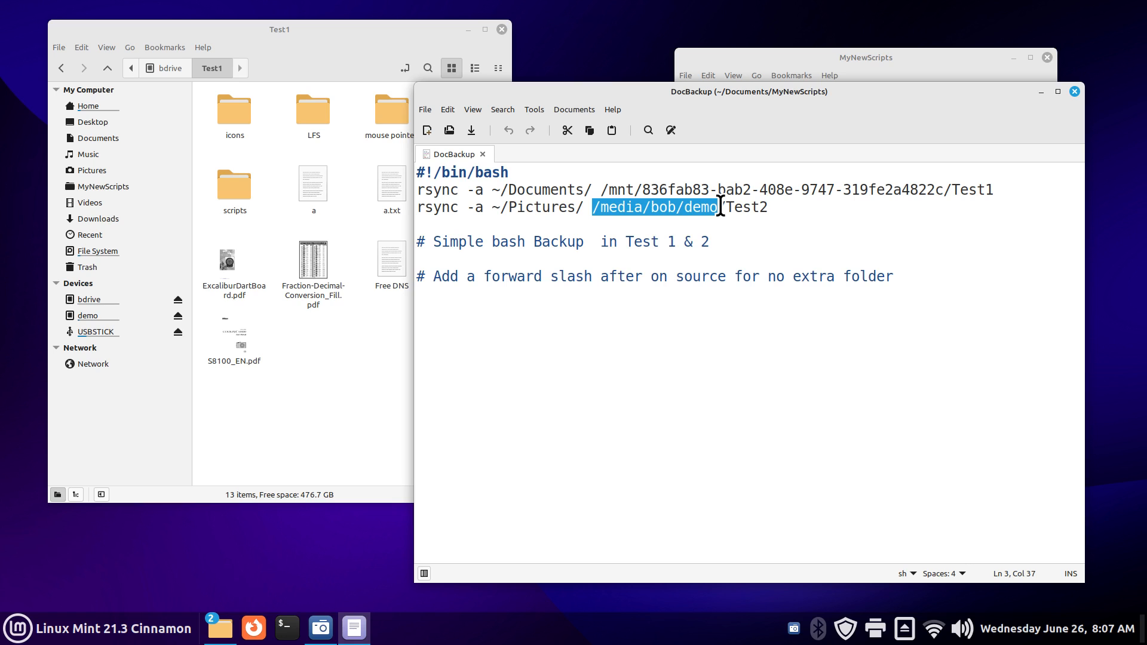
pyautogui.rightClick(655, 204)
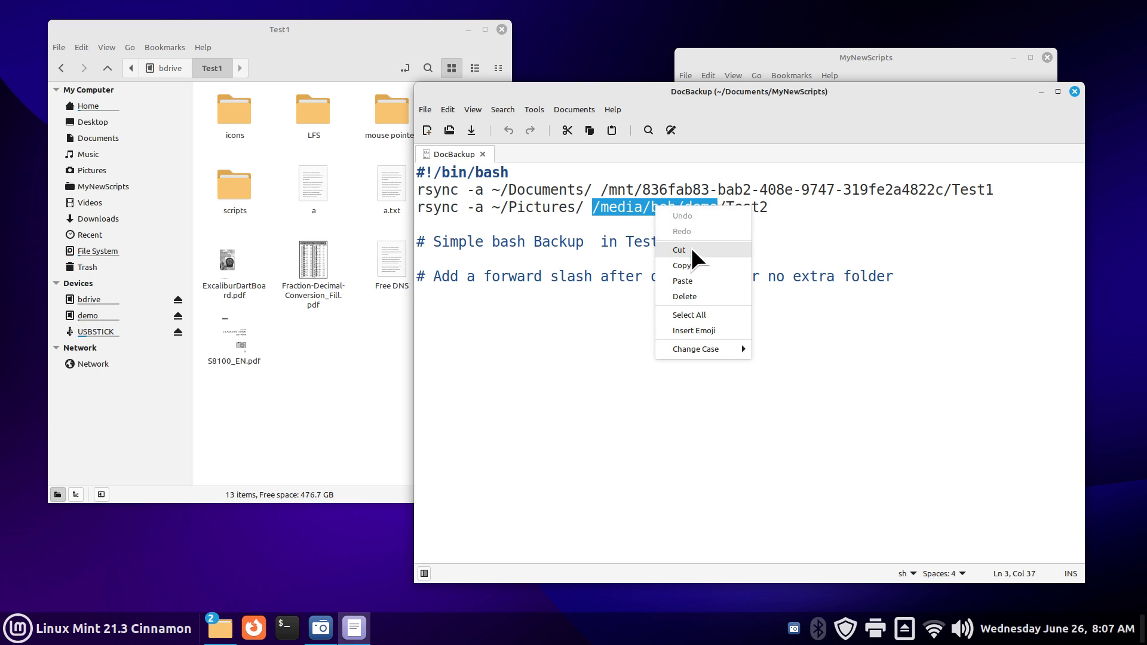
pyautogui.click(693, 265)
pyautogui.moveTo(600, 190); pyautogui.dragTo(941, 192)
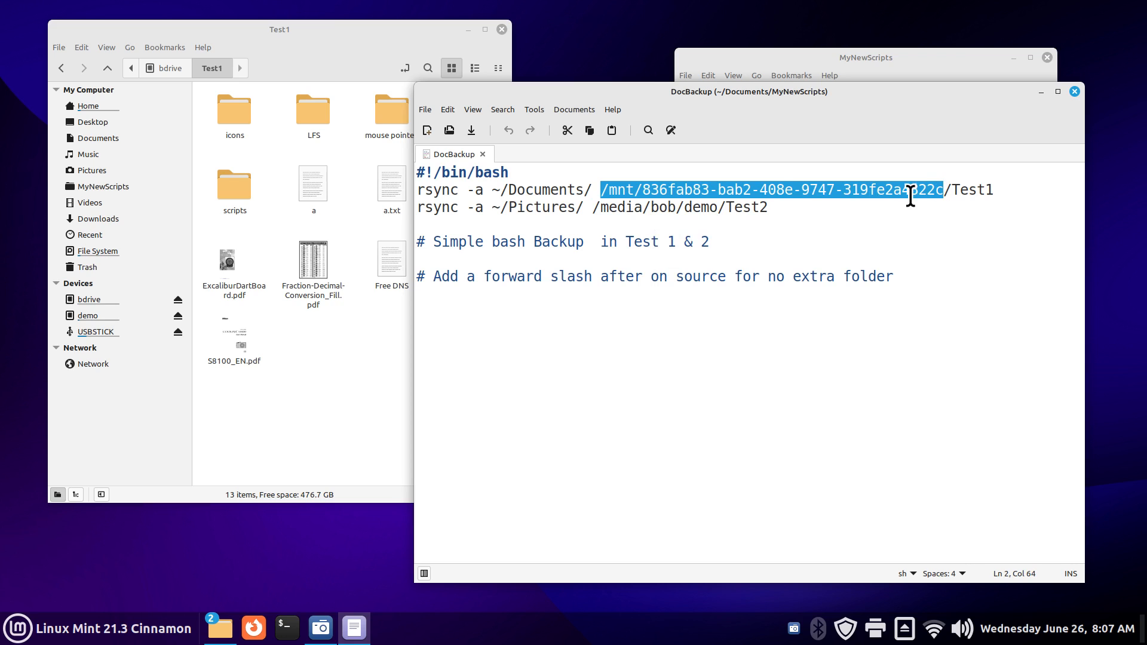
pyautogui.rightClick(776, 190)
pyautogui.click(827, 258)
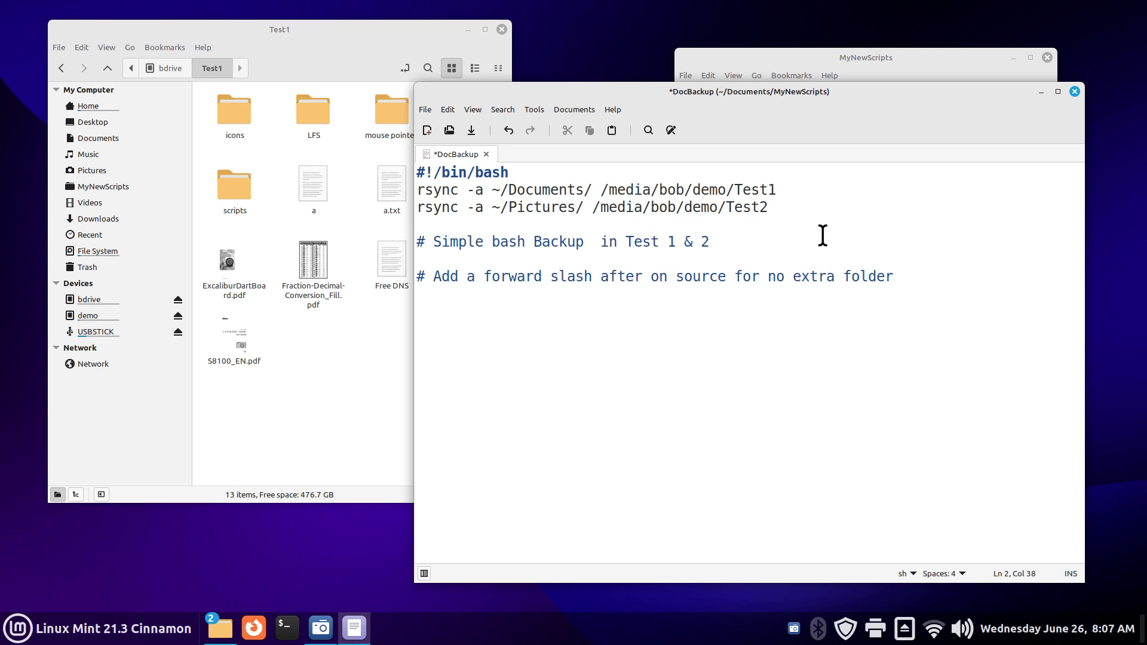
# Step: Append --delete to the end of DocBackup's Documents rsync line
pyautogui.click(787, 189)
pyautogui.write('--delete')
pyautogui.click(842, 230)
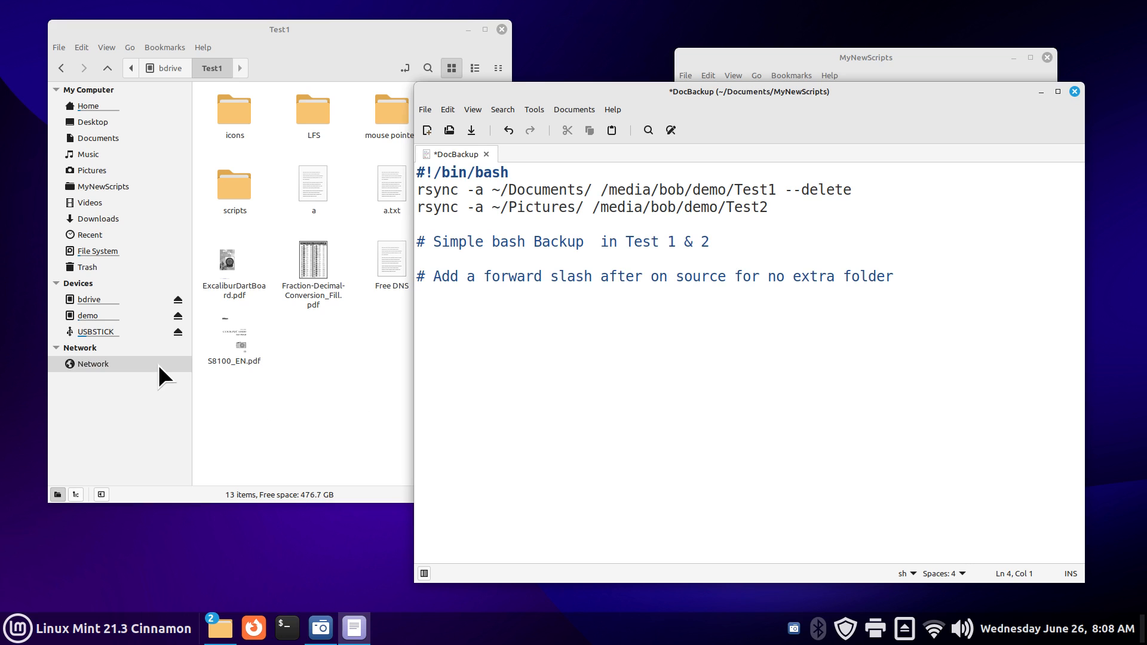
# Step: Delete the Test2 folder from the demo drive, then save and close DocBackup
pyautogui.click(103, 315)
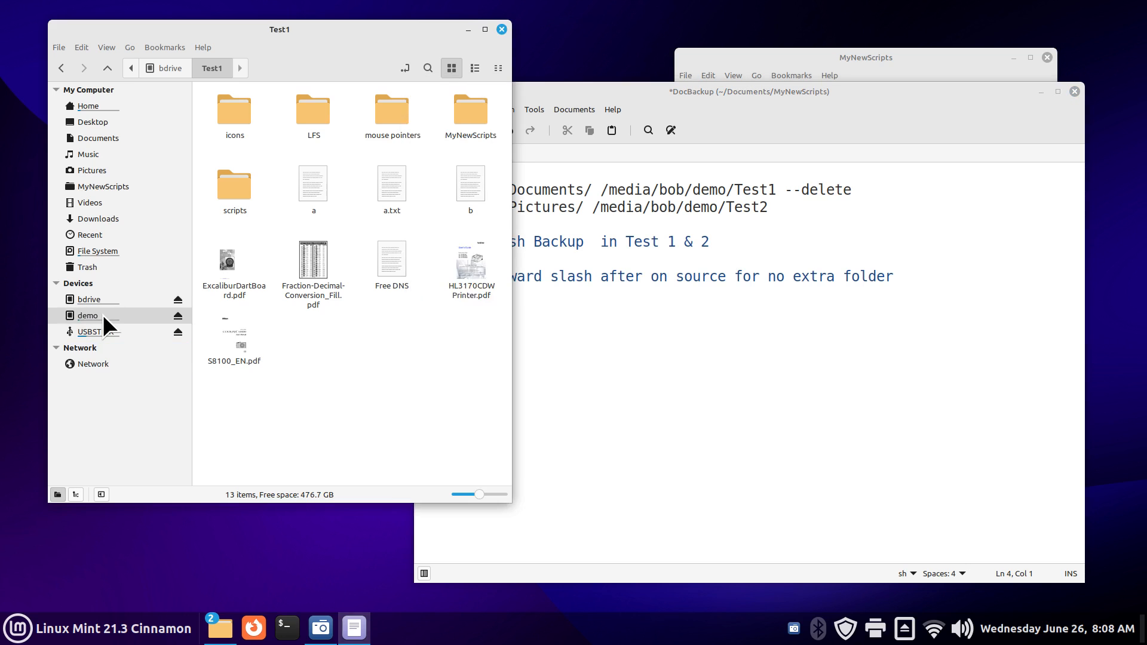
pyautogui.scroll(-3, 420, 390)
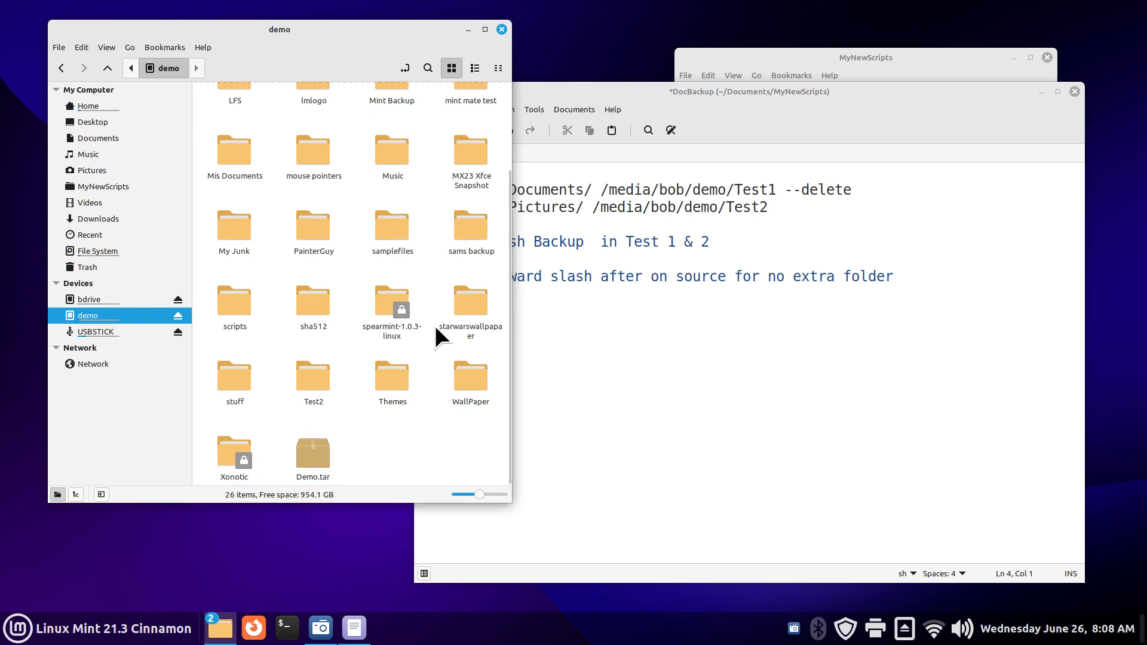
pyautogui.click(313, 382)
pyautogui.press('Delete')
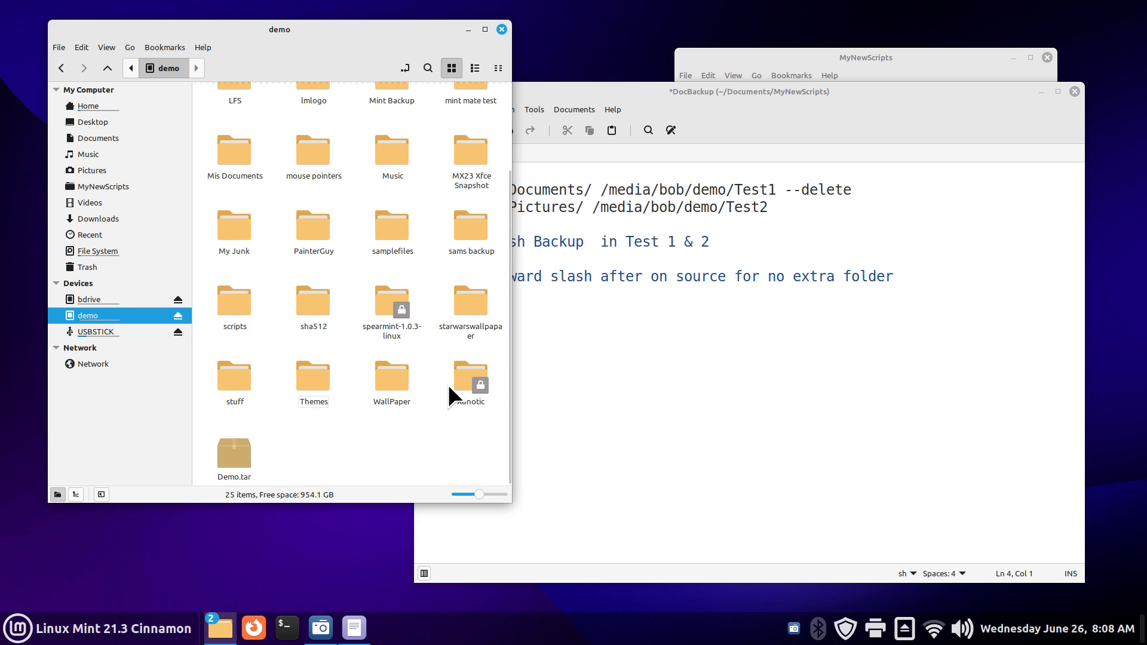
pyautogui.click(601, 387)
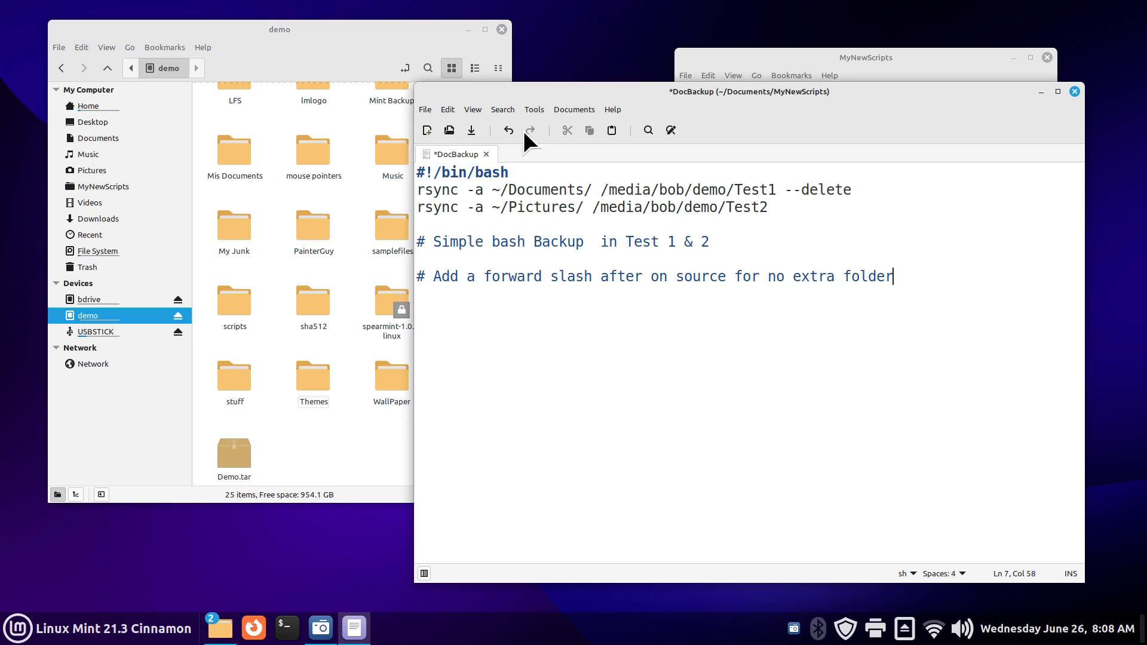
pyautogui.click(471, 130)
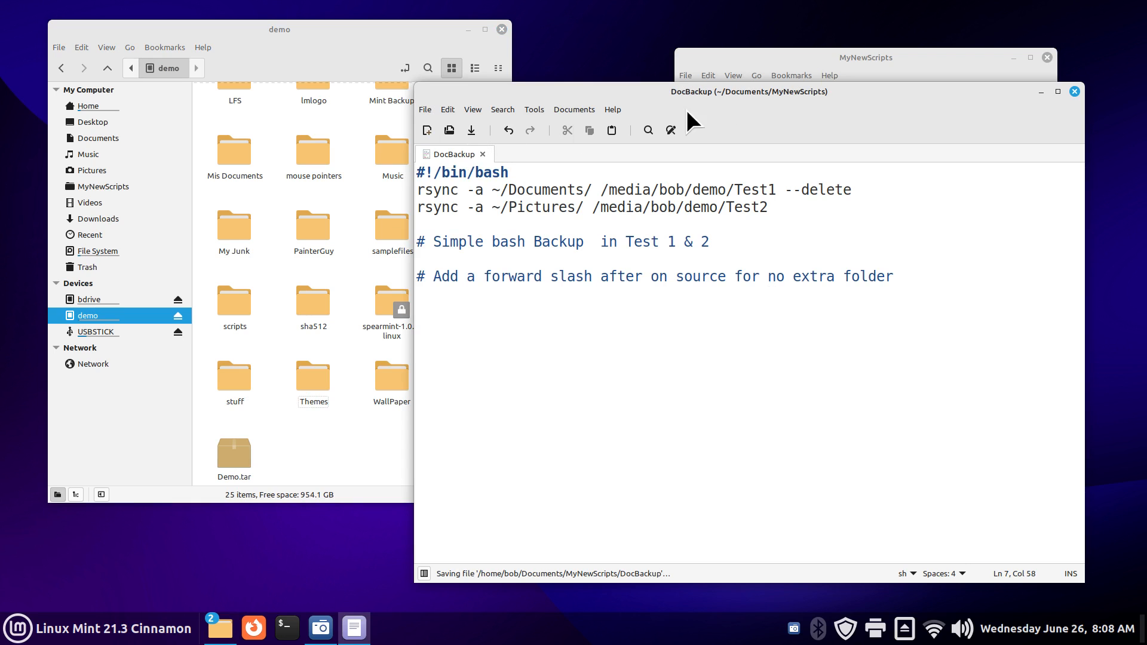
pyautogui.click(1074, 92)
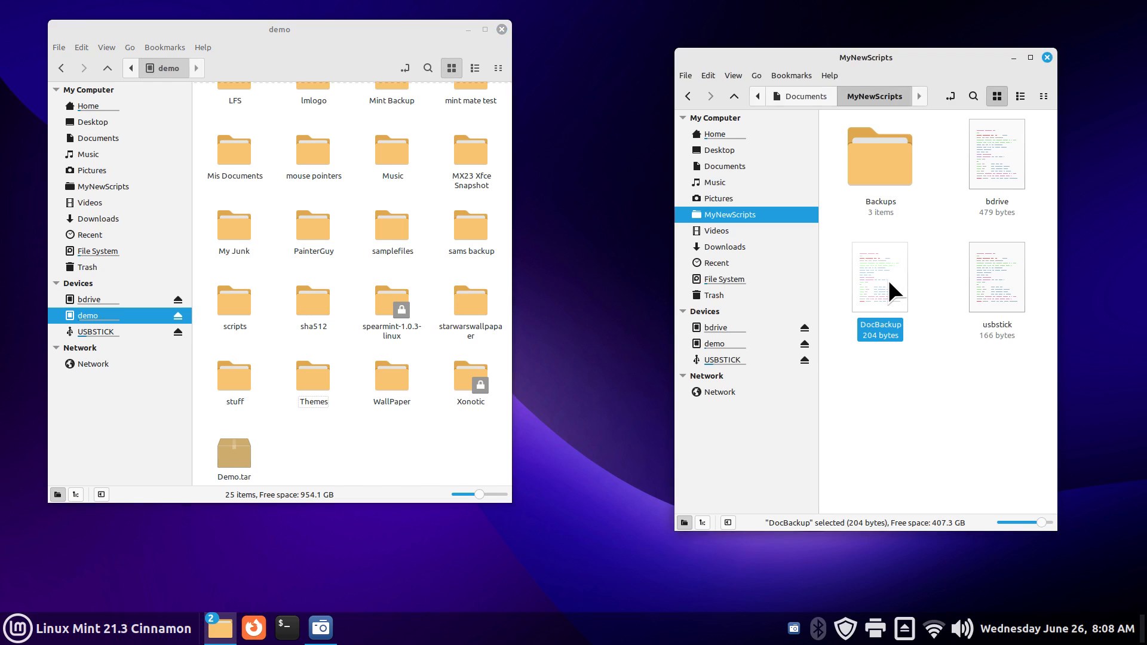
# Step: Run DocBackup and compare the new demo Test1 and Test2 folders against Documents
pyautogui.doubleClick(888, 279)
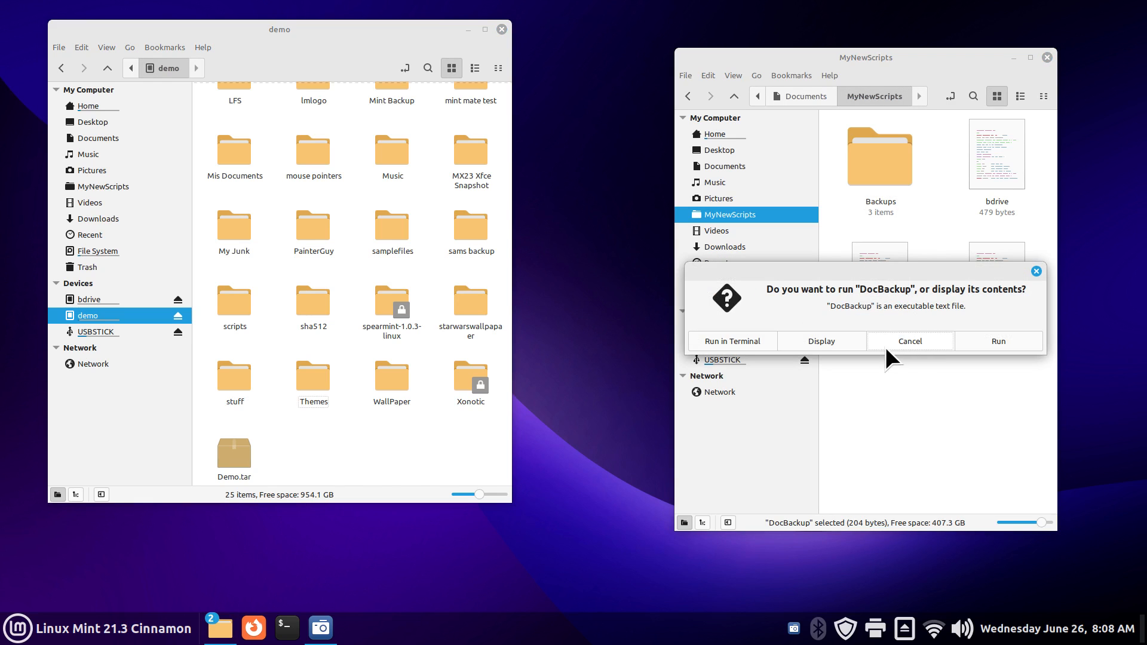
pyautogui.click(989, 342)
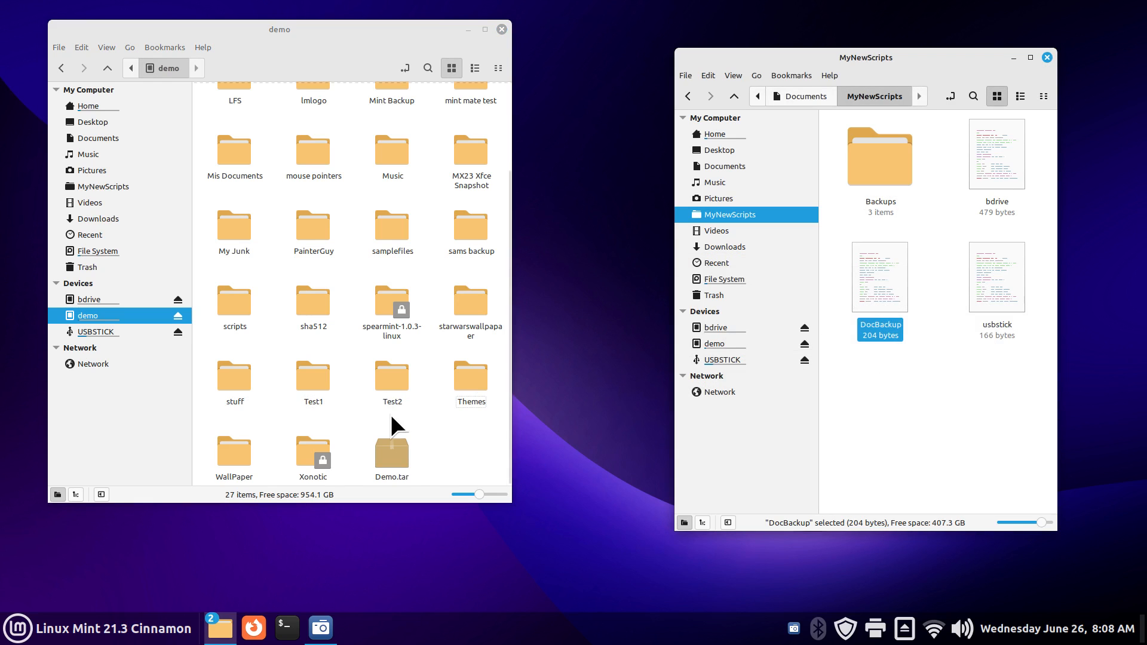
pyautogui.doubleClick(314, 380)
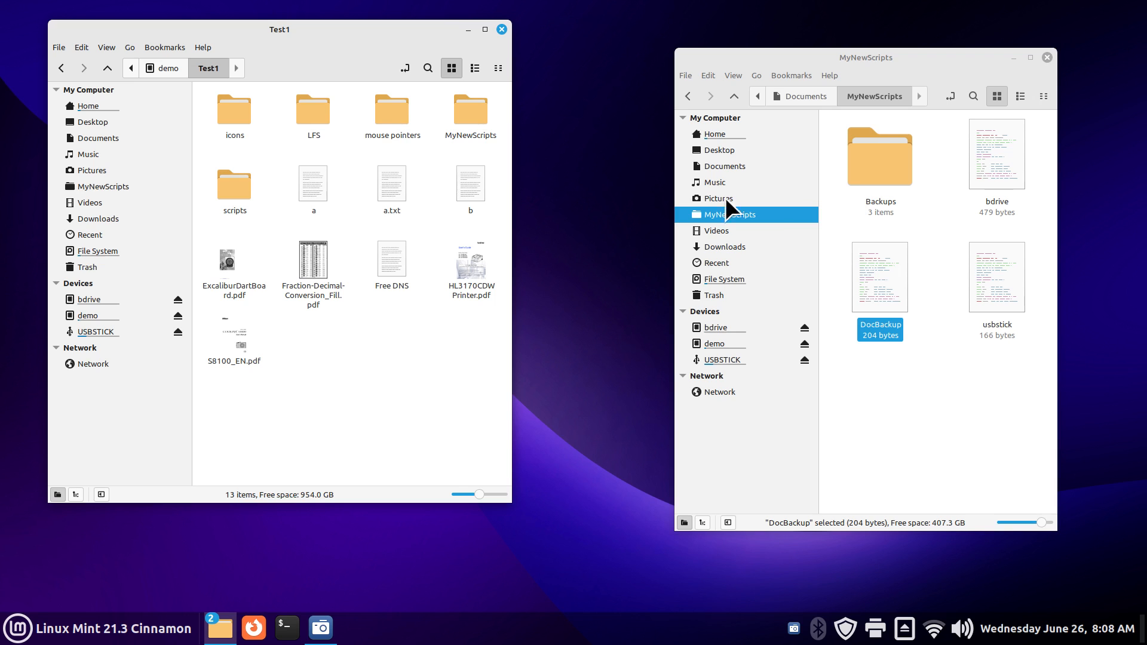
pyautogui.click(736, 166)
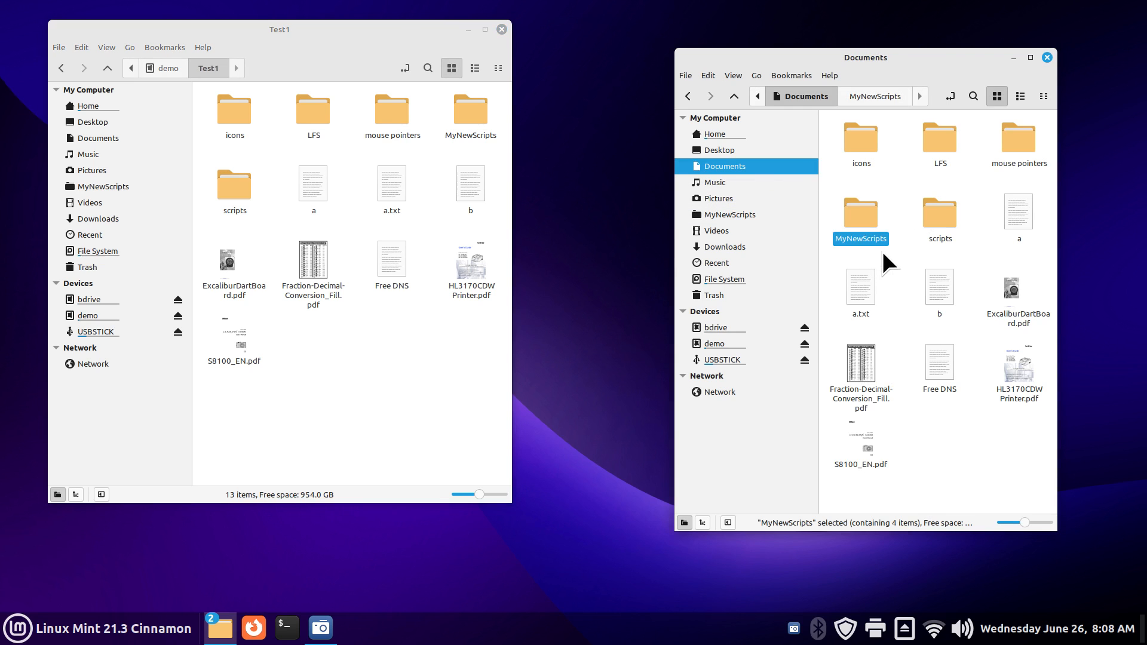
pyautogui.click(167, 67)
pyautogui.doubleClick(393, 406)
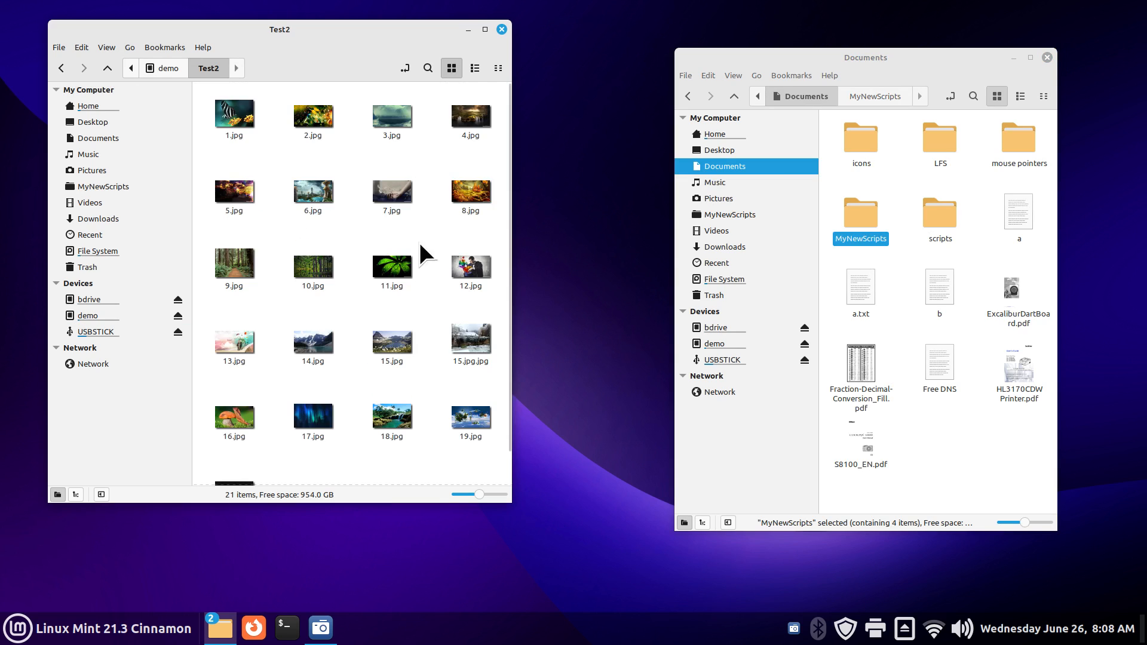
pyautogui.click(163, 70)
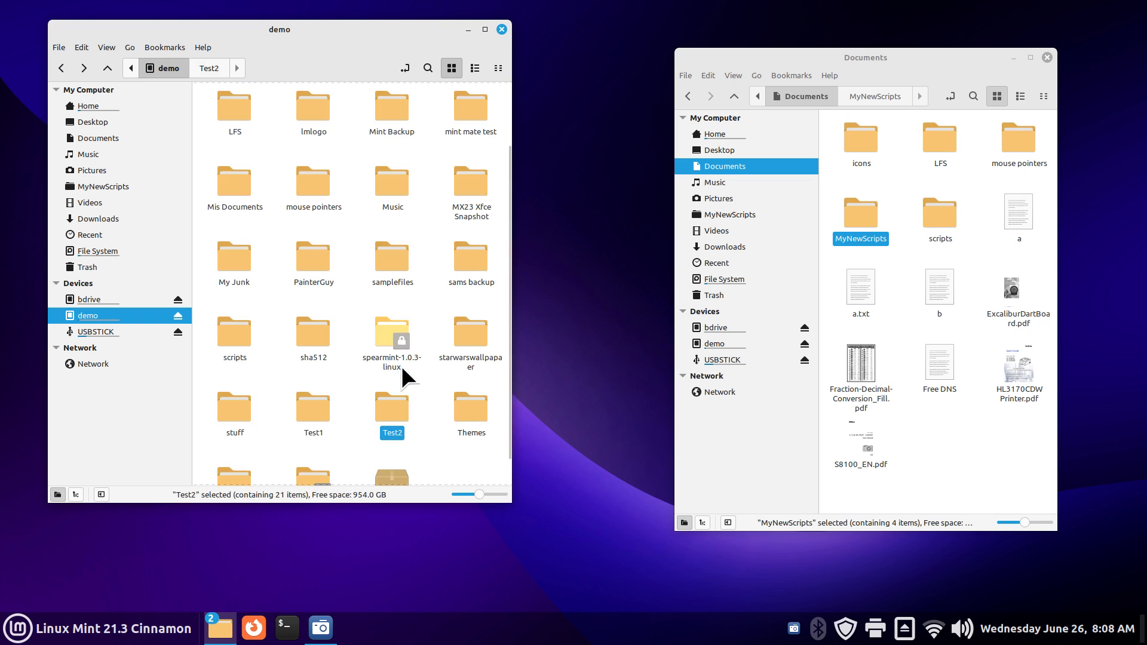
# Step: Delete both the Test1 and Test2 folders from the demo drive
pyautogui.moveTo(428, 394); pyautogui.dragTo(302, 426)
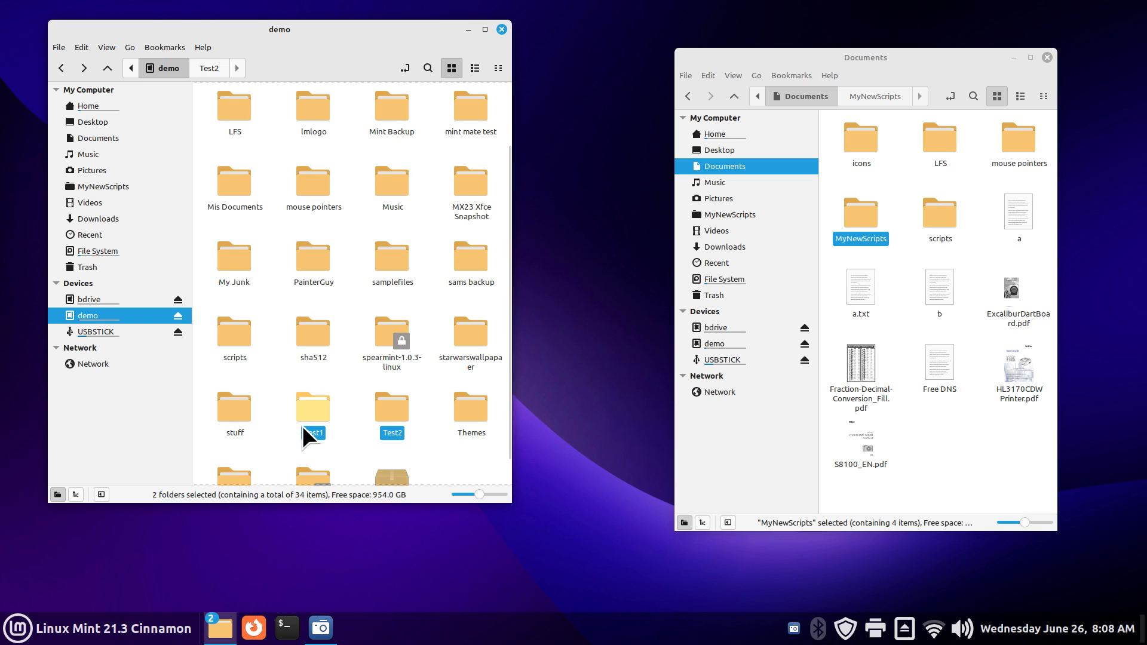
pyautogui.press('Delete')
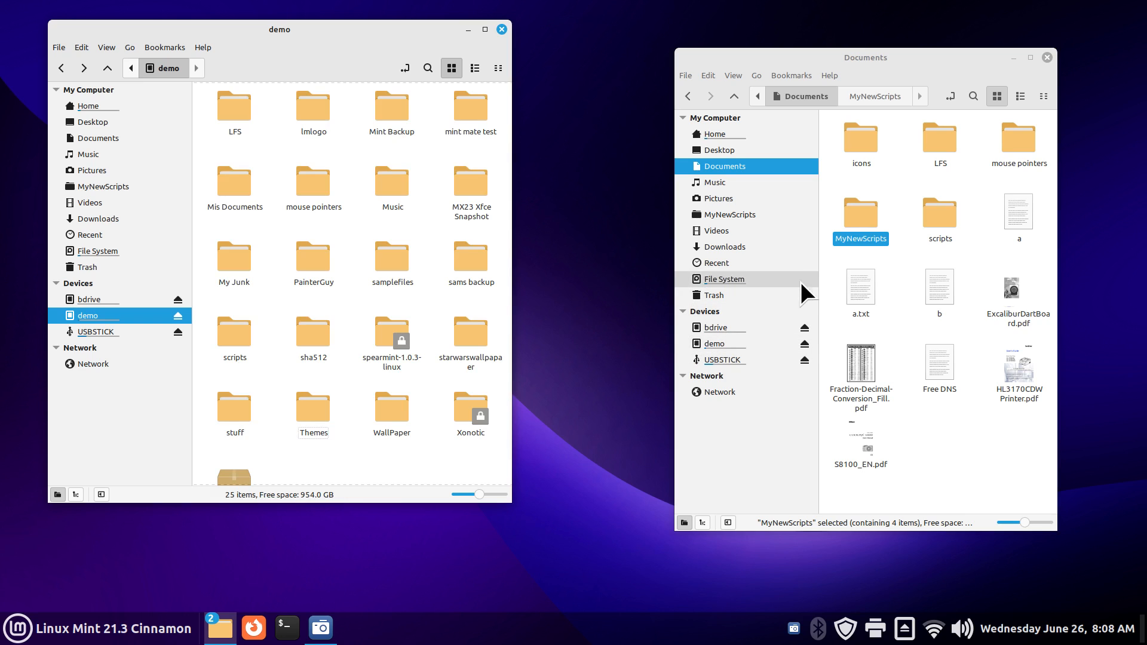
pyautogui.click(776, 213)
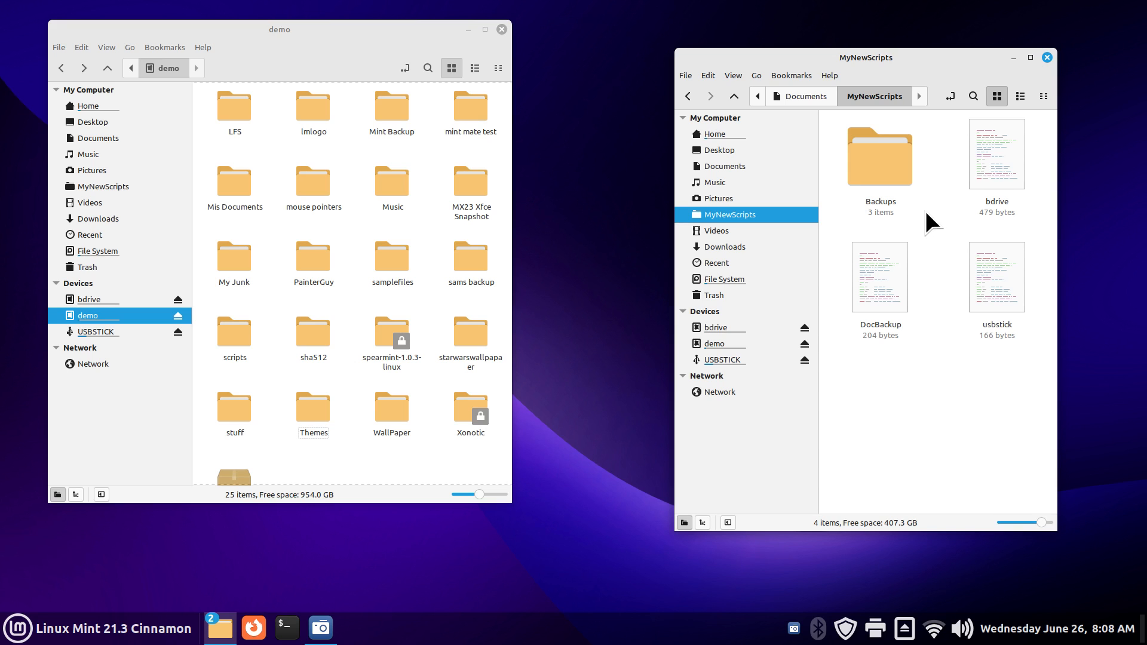
# Step: Open the DocBackup script for display in Xed
pyautogui.doubleClick(873, 283)
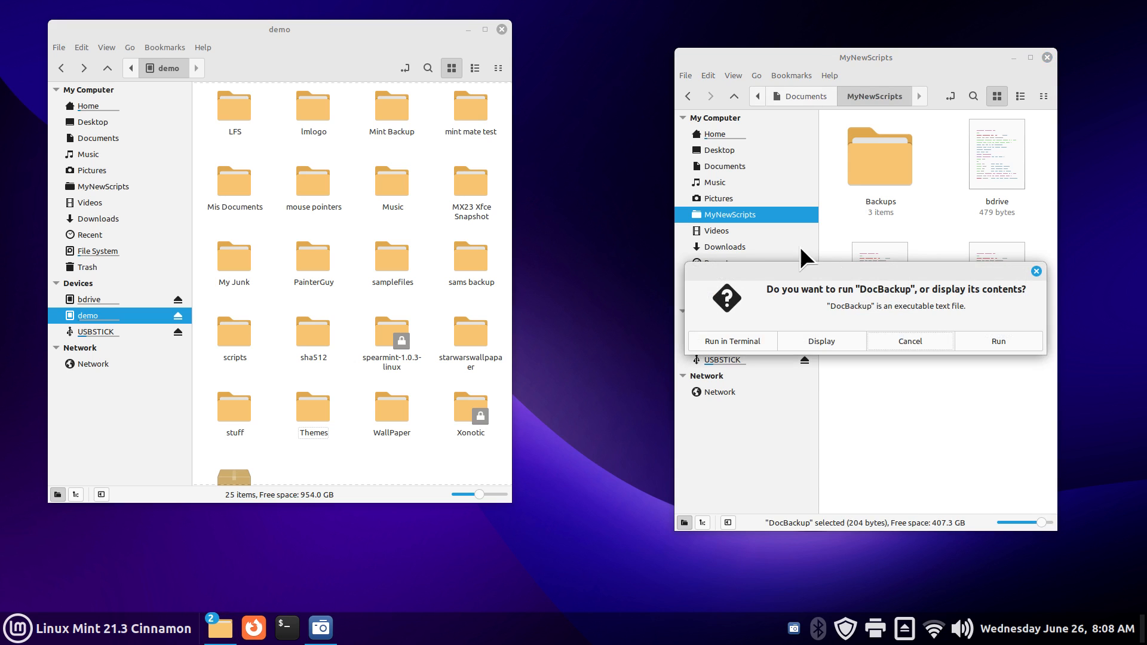
pyautogui.click(813, 342)
pyautogui.moveTo(203, 50); pyautogui.dragTo(599, 215)
pyautogui.scroll(7, 894, 452)
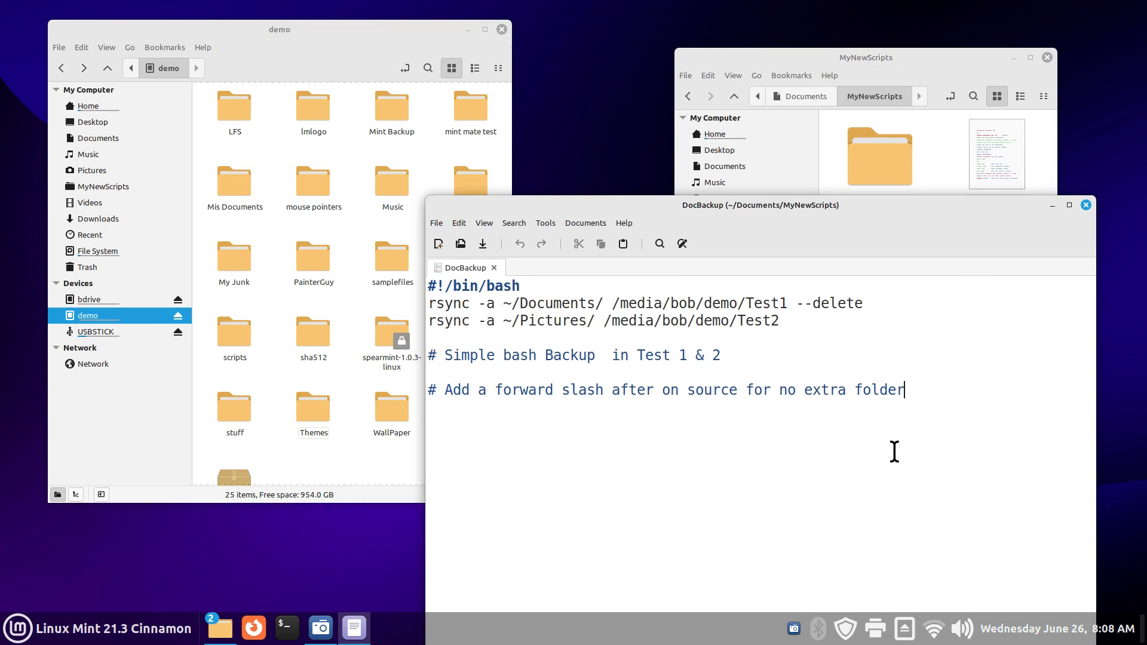
# Step: Delete the trailing '/' after ~/Documents and ~/Pictures, then close and save the script
pyautogui.click(601, 302)
pyautogui.press('BackSpace')
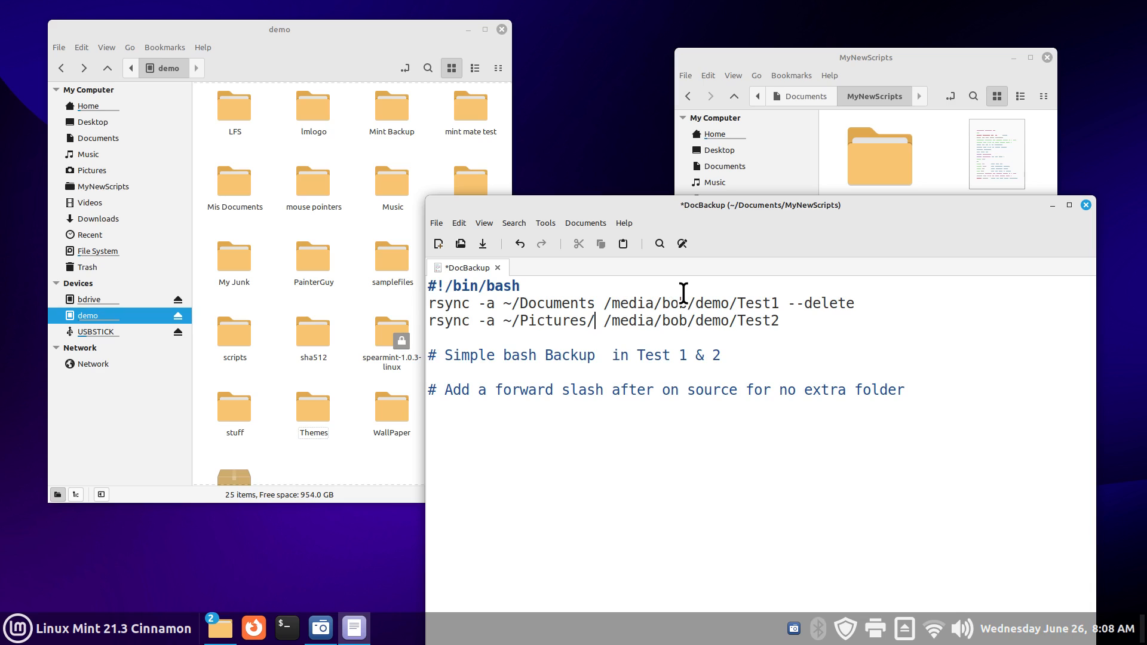
pyautogui.press('BackSpace')
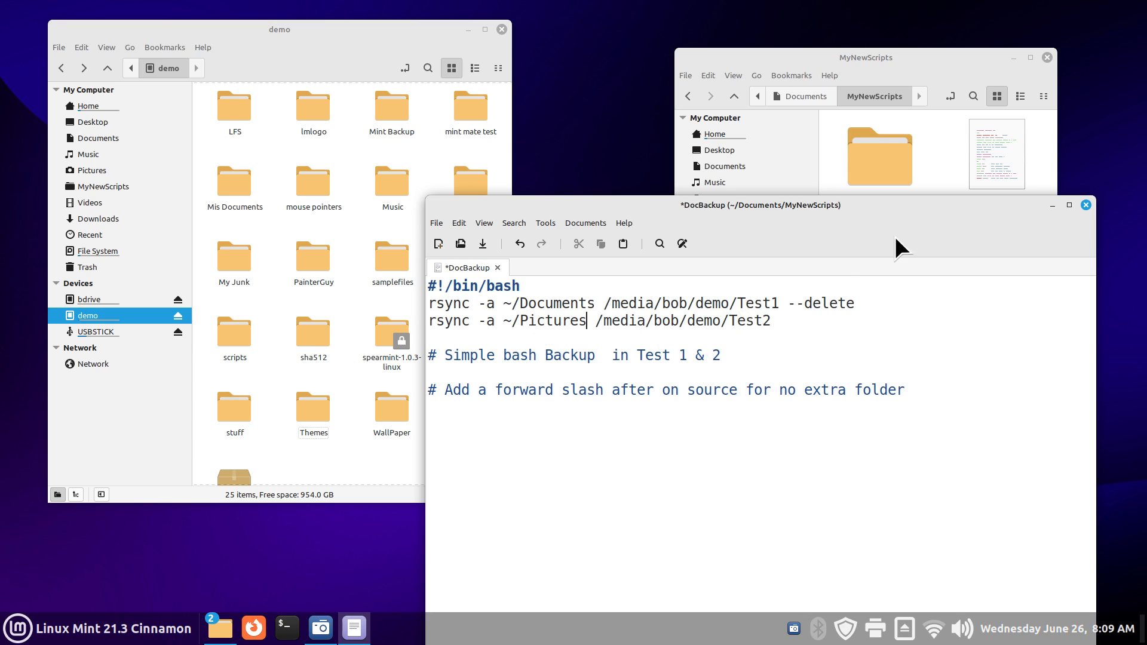
pyautogui.click(1086, 205)
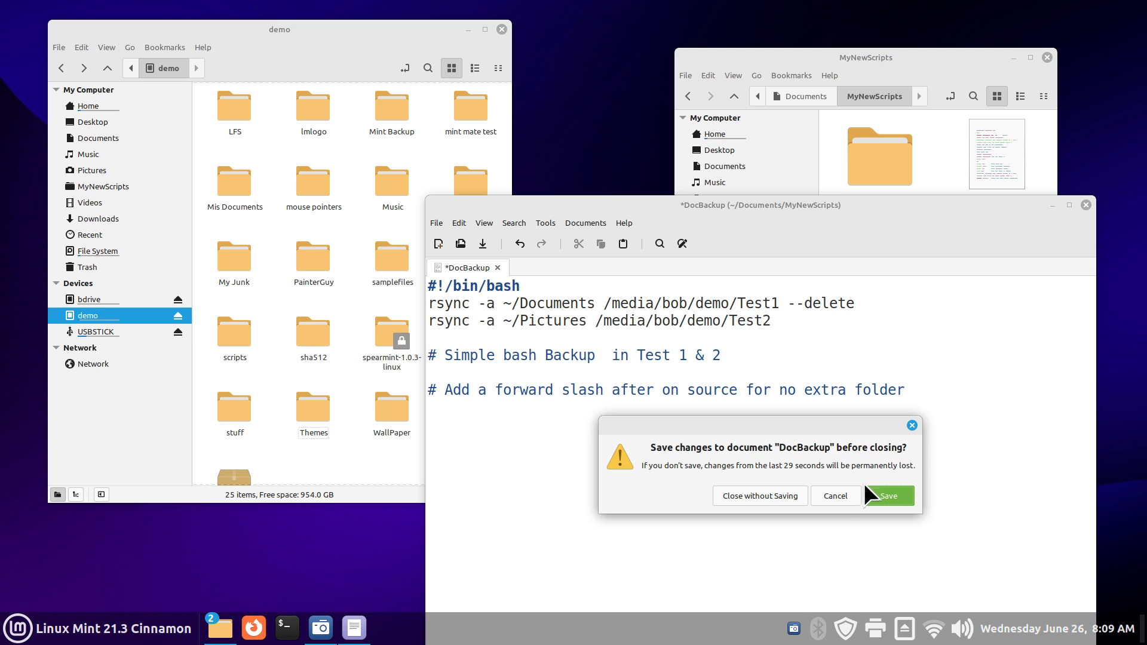
pyautogui.click(890, 496)
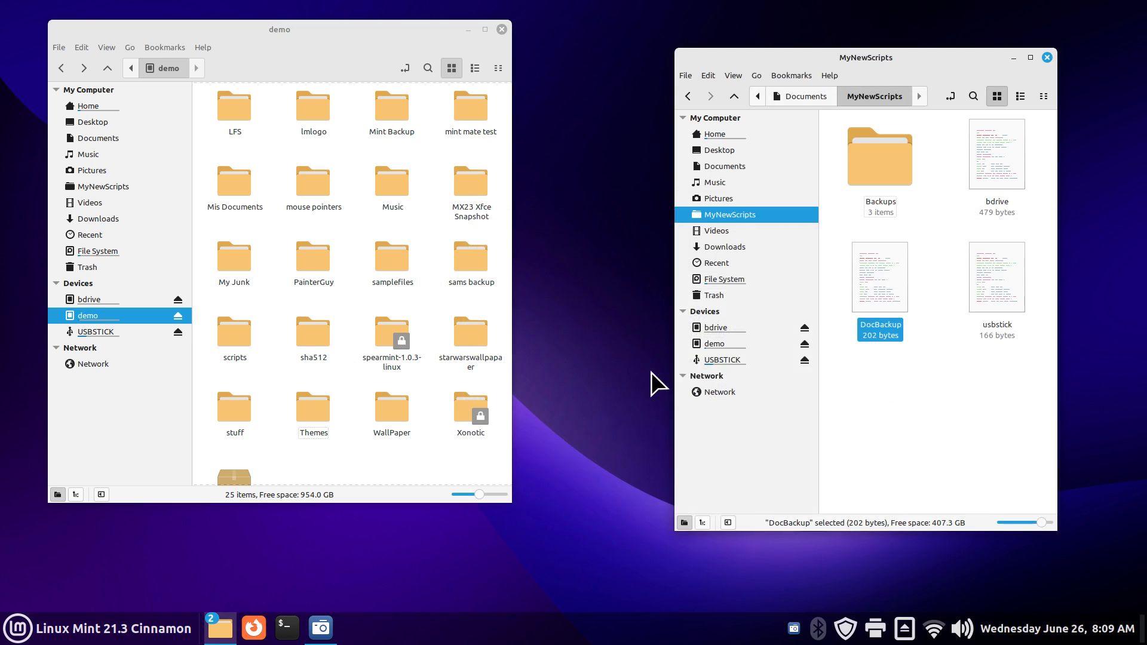
# Step: Run the edited DocBackup script and check that Test1 now contains a Documents folder
pyautogui.doubleClick(868, 270)
pyautogui.click(980, 339)
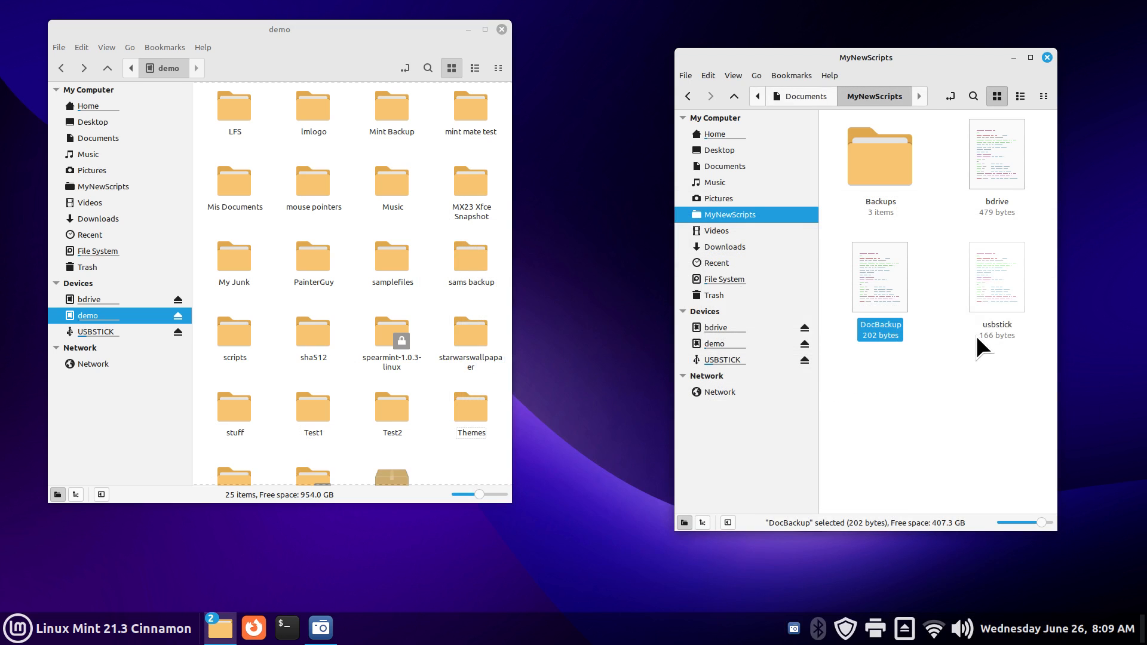
pyautogui.click(311, 409)
pyautogui.doubleClick(309, 404)
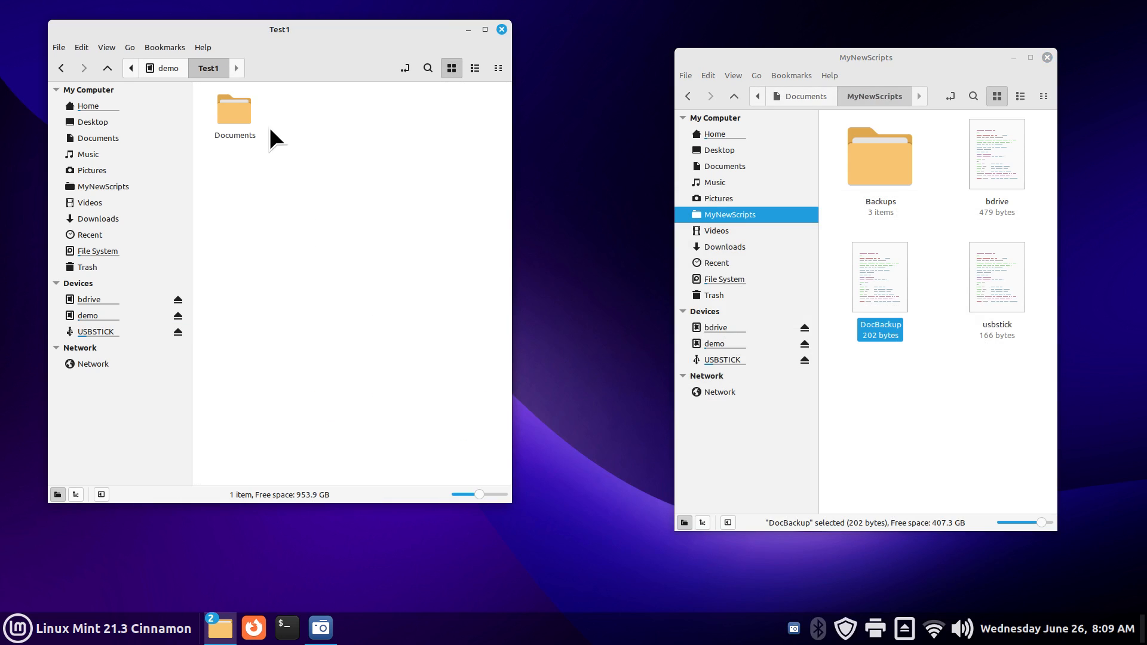
pyautogui.doubleClick(232, 106)
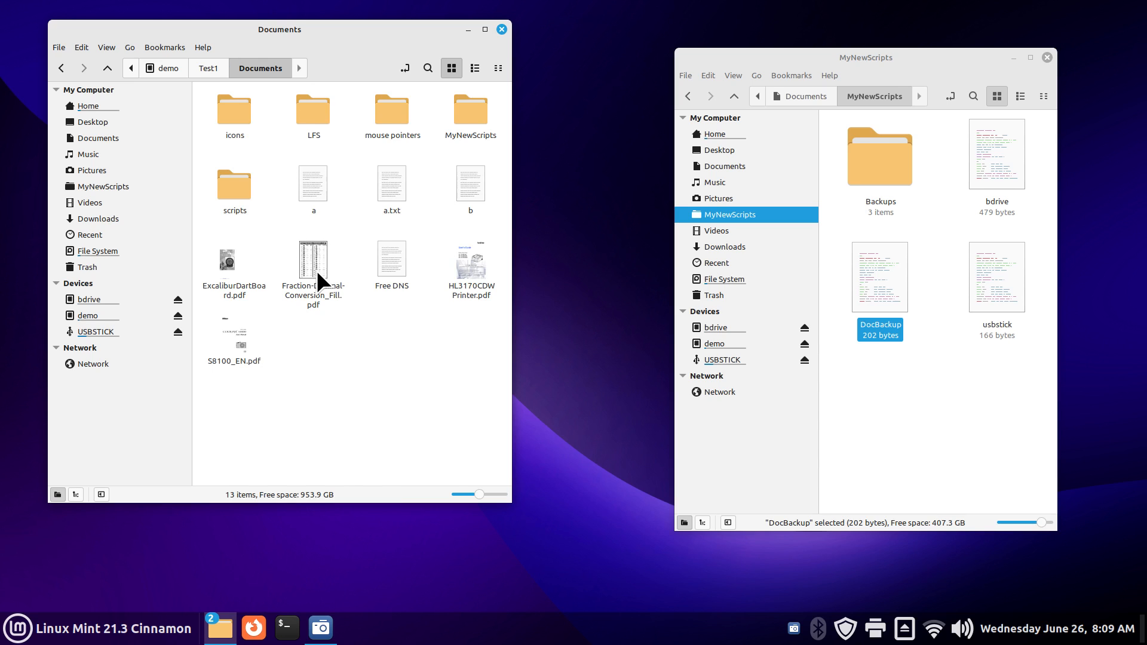
pyautogui.press('BackSpace')
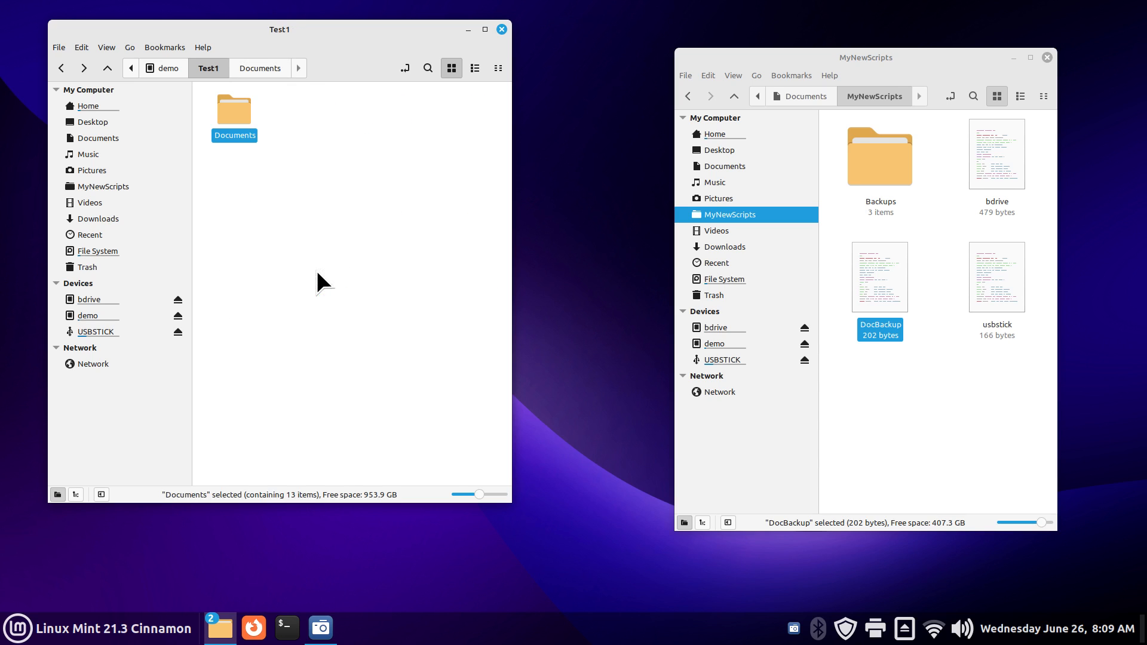
pyautogui.click(170, 67)
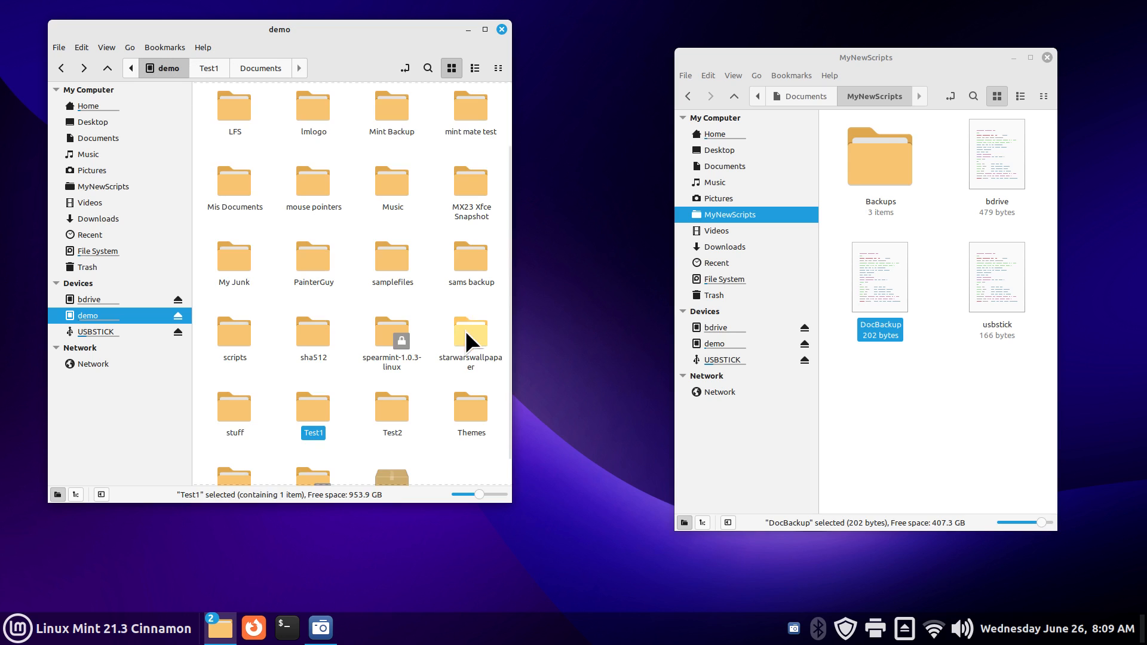
# Step: Check the Pictures folder inside Test2, then delete both Test1 and Test2 from demo
pyautogui.doubleClick(393, 407)
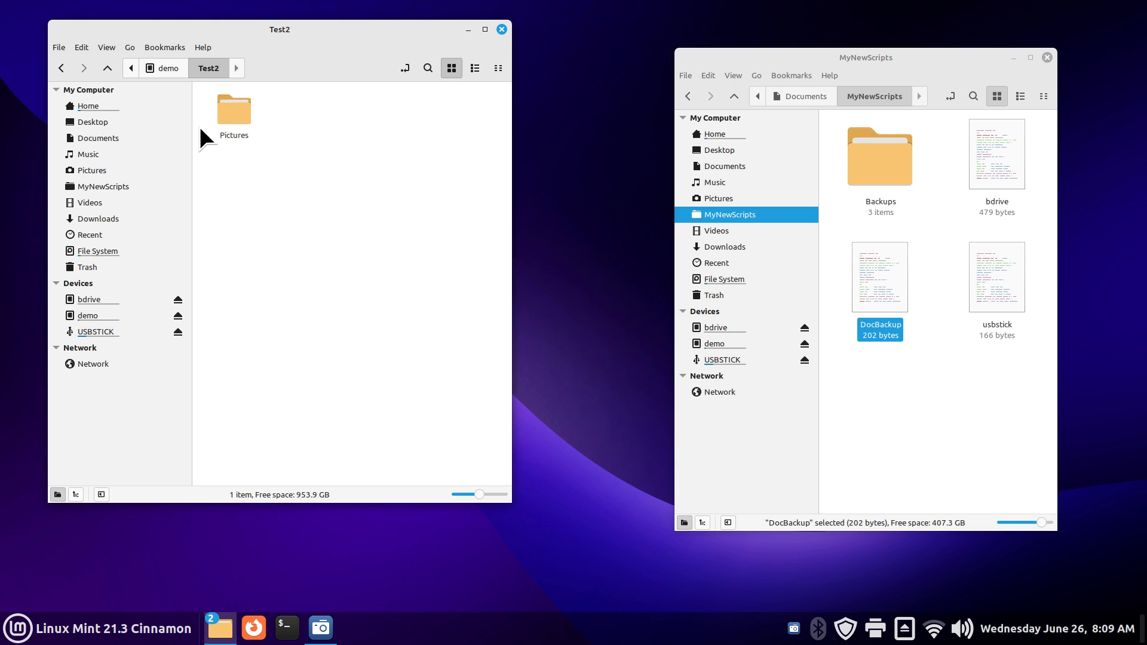
pyautogui.doubleClick(235, 108)
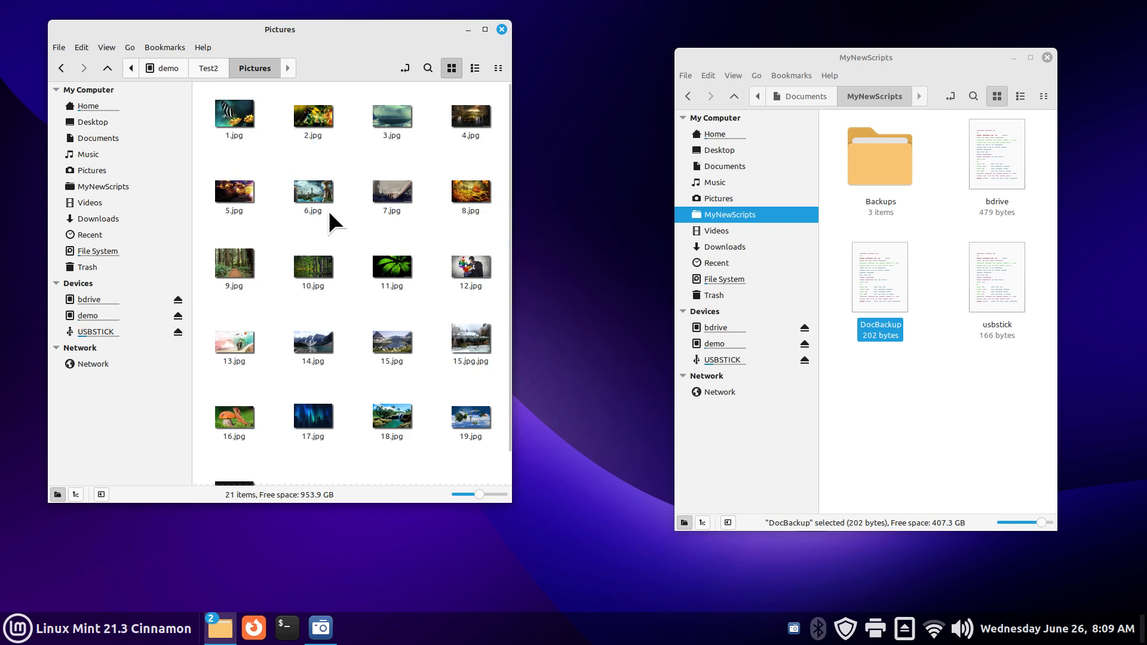
pyautogui.click(203, 67)
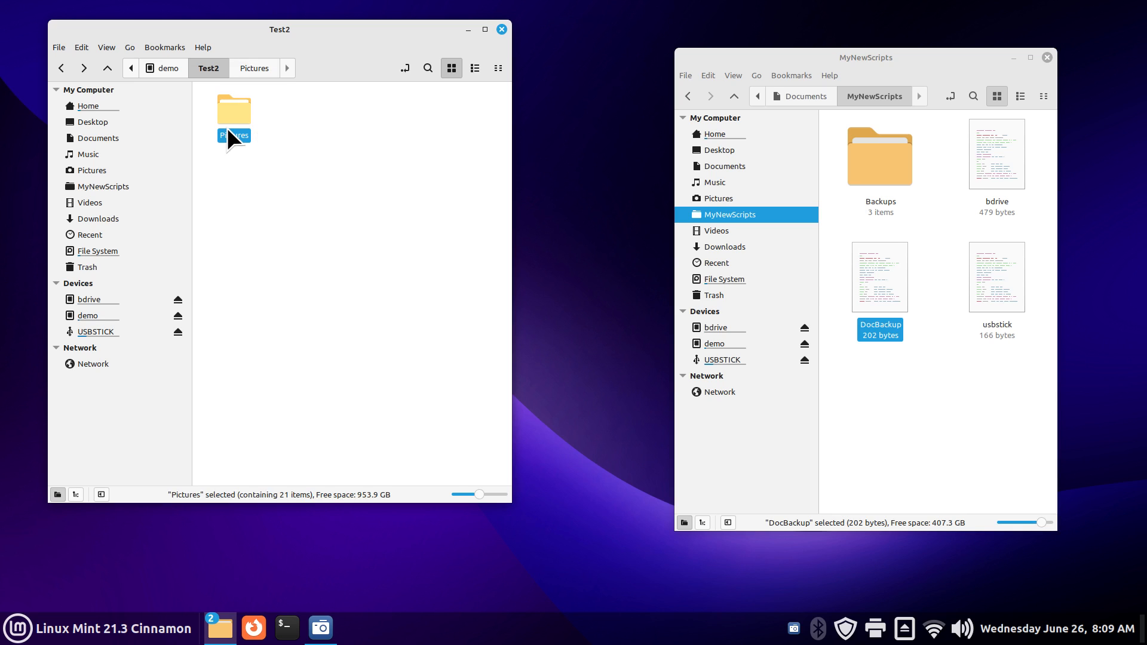
pyautogui.click(161, 65)
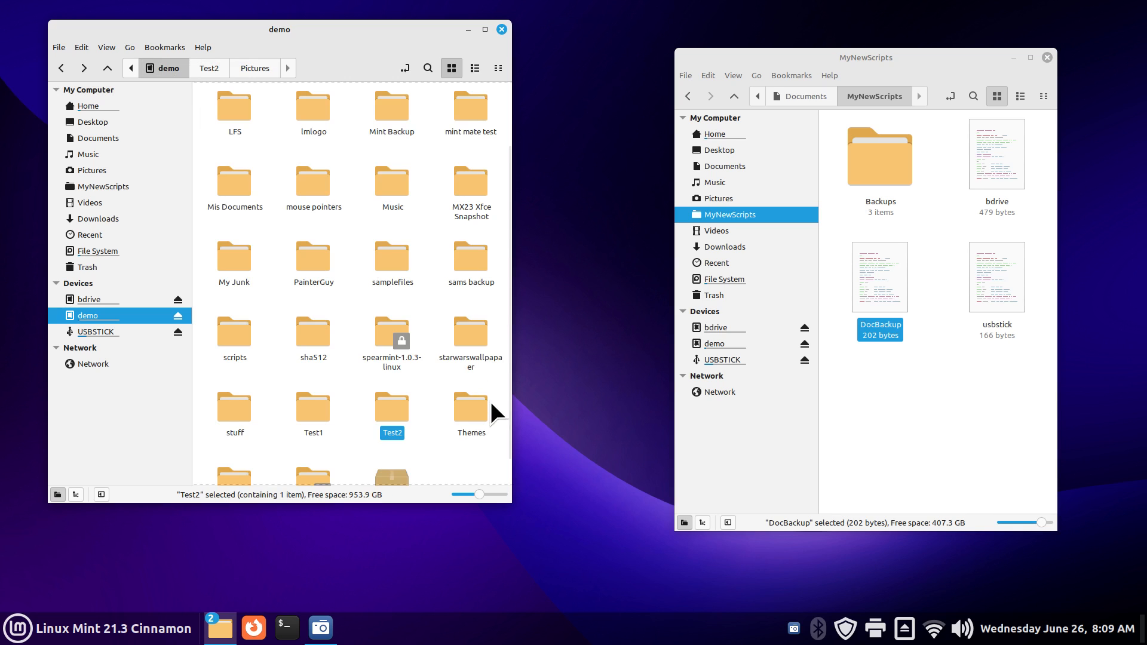
pyautogui.moveTo(423, 390); pyautogui.dragTo(300, 426)
pyautogui.press('Delete')
# Step: Open DocBackup for display in Xed and enlarge its text
pyautogui.click(877, 356)
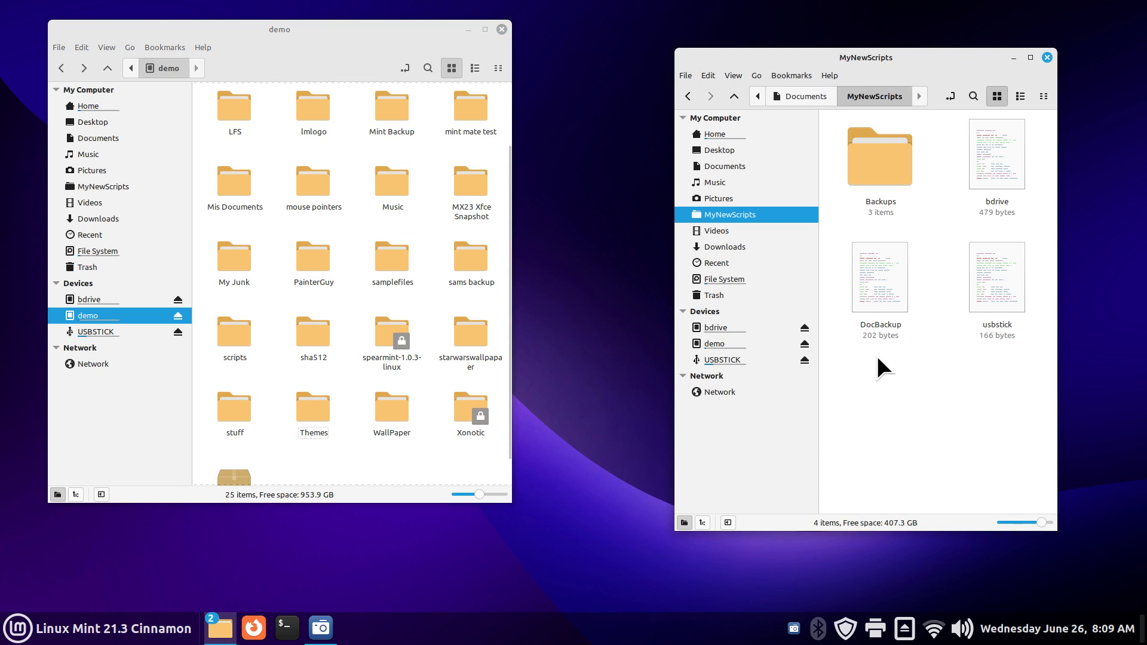
pyautogui.doubleClick(894, 267)
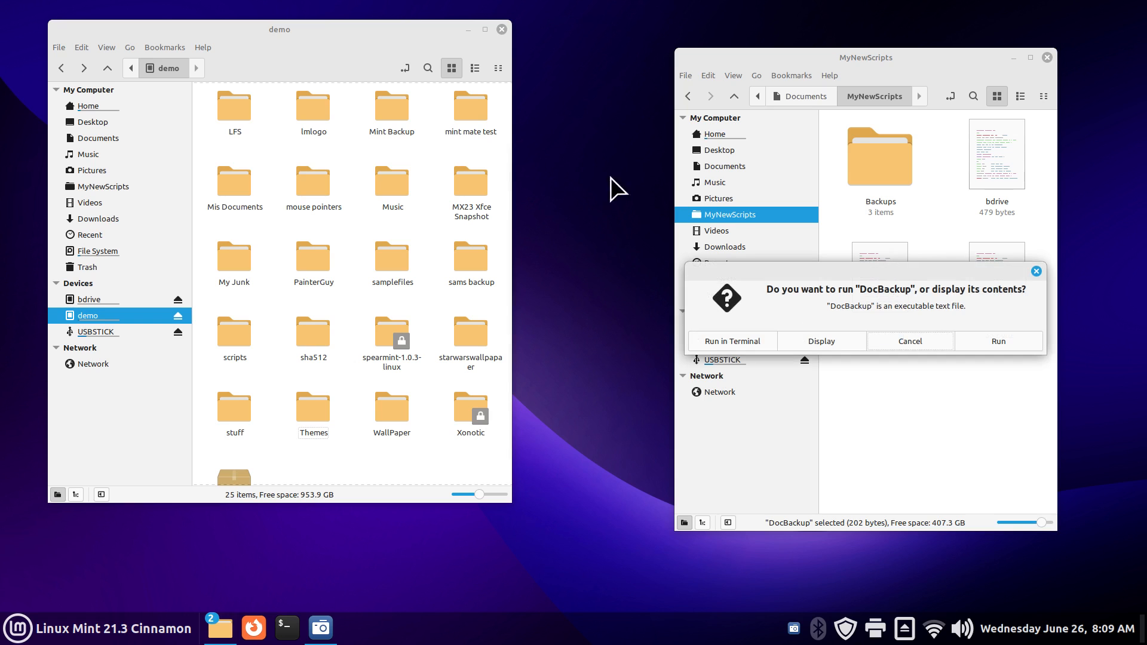
pyautogui.click(843, 342)
pyautogui.moveTo(304, 54); pyautogui.dragTo(732, 194)
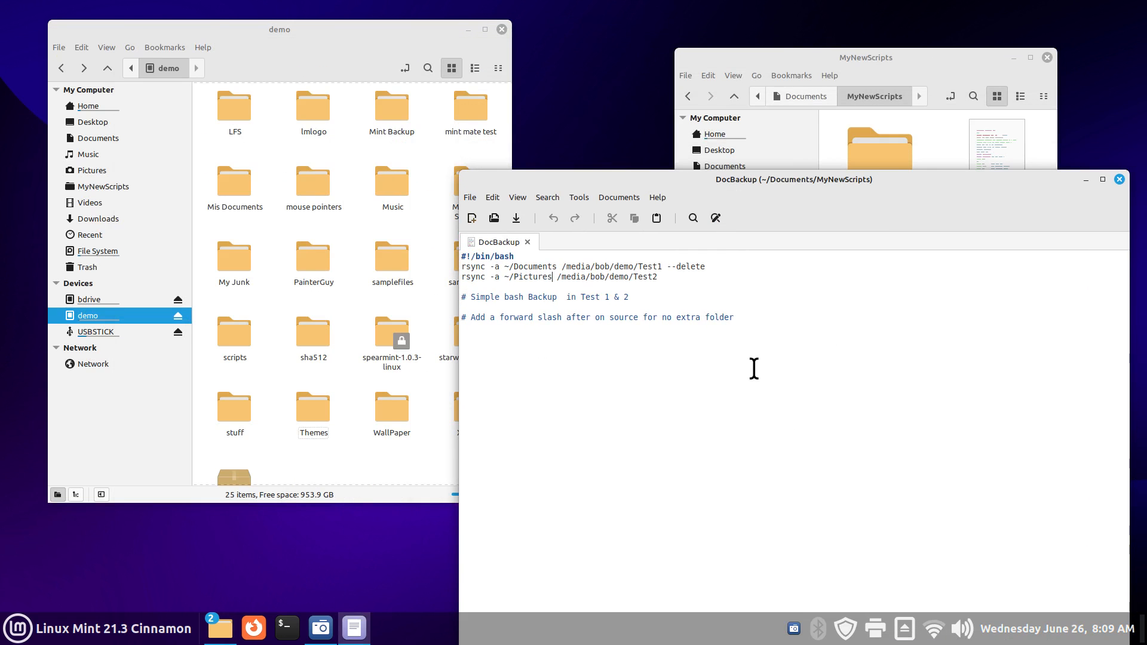
pyautogui.hotkey('ctrl', '+')
pyautogui.hotkey('ctrl', '+')
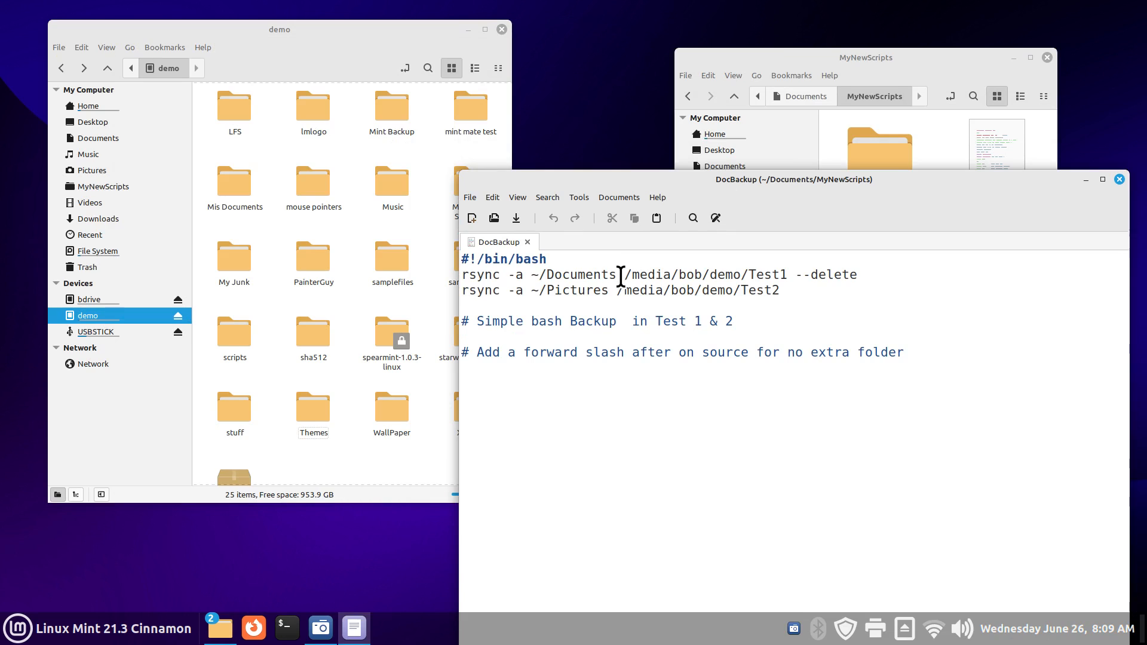
# Step: Restore the trailing '/' on ~/Documents/ and ~/Pictures/, then close and save the script
pyautogui.write('/')
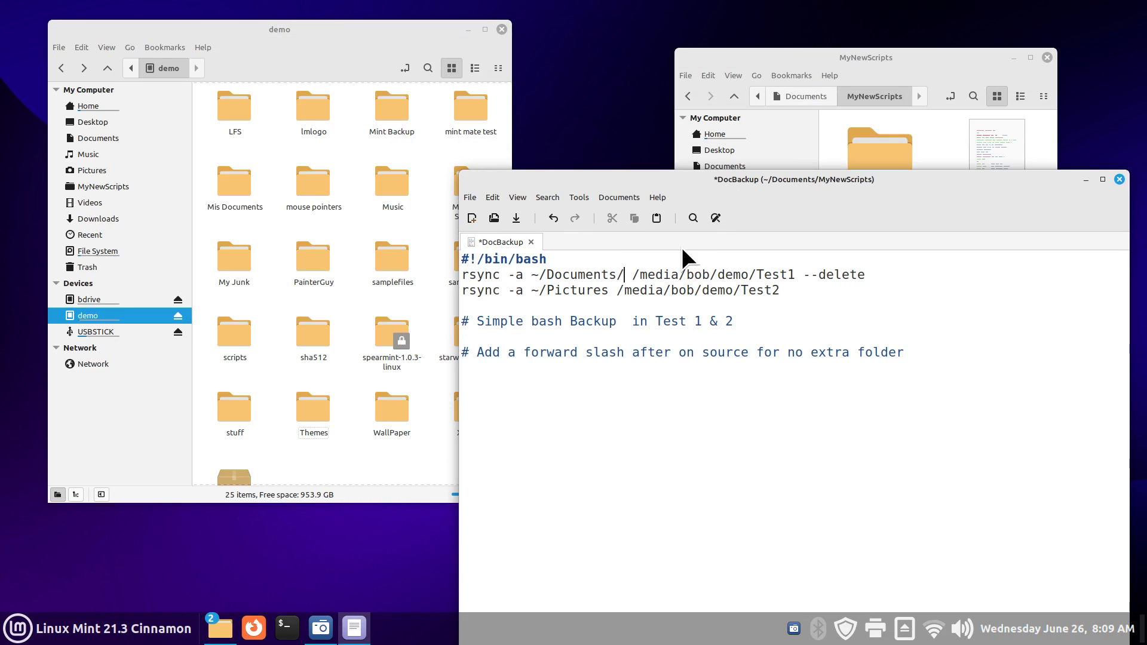
pyautogui.click(607, 289)
pyautogui.write('/')
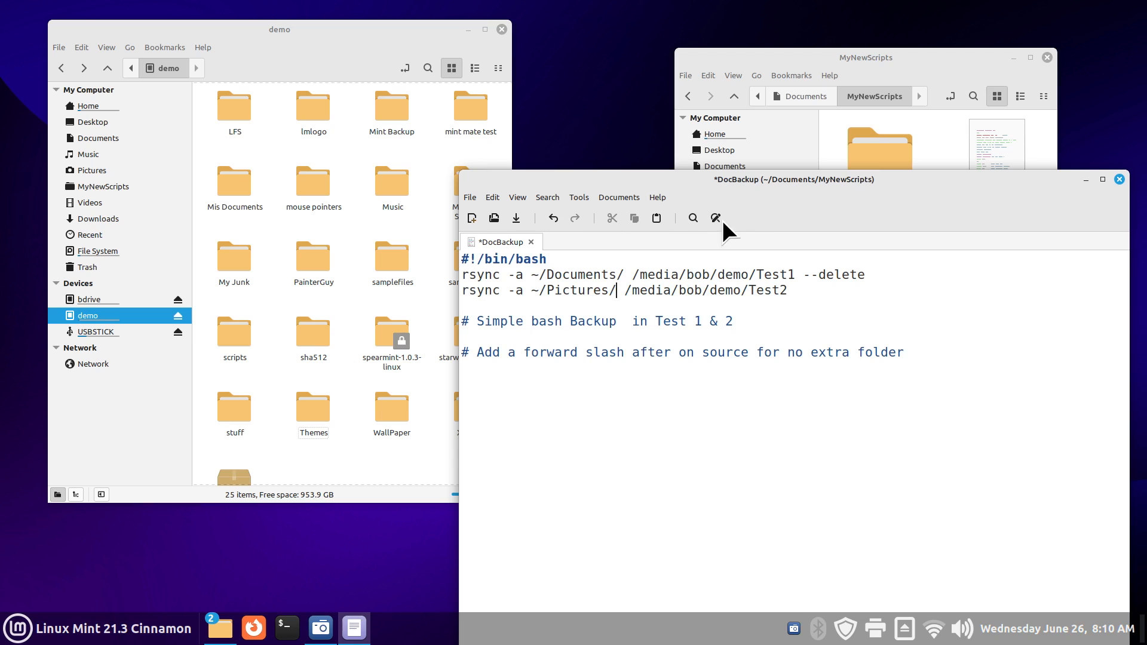
pyautogui.click(622, 273)
pyautogui.click(618, 290)
pyautogui.moveTo(531, 274); pyautogui.dragTo(796, 275)
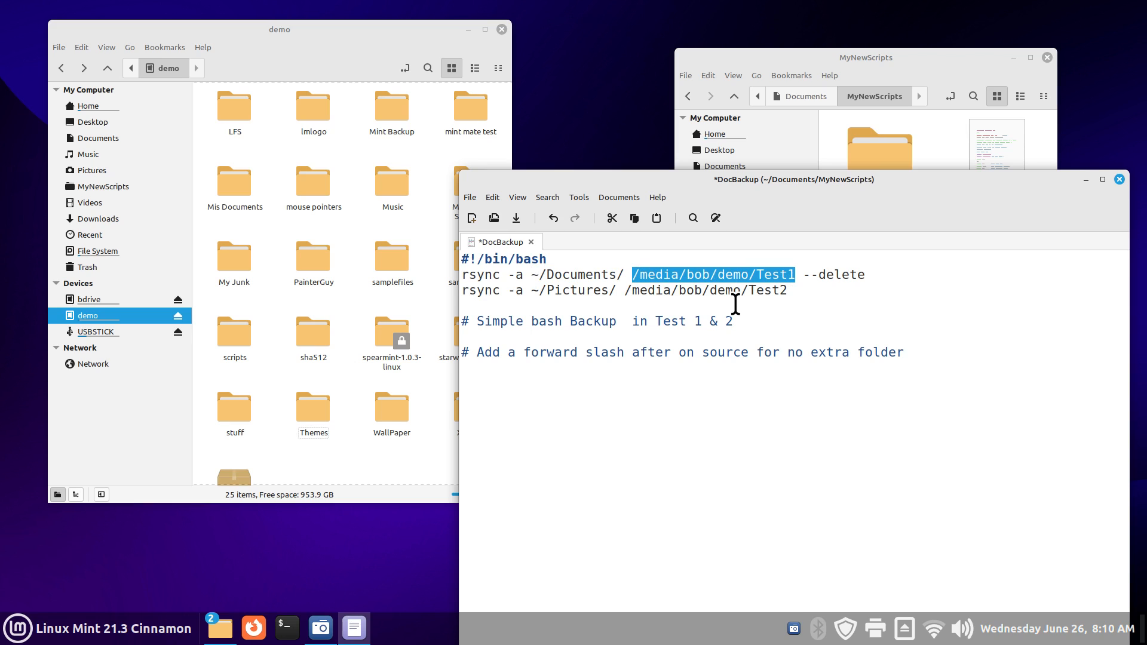
pyautogui.click(846, 321)
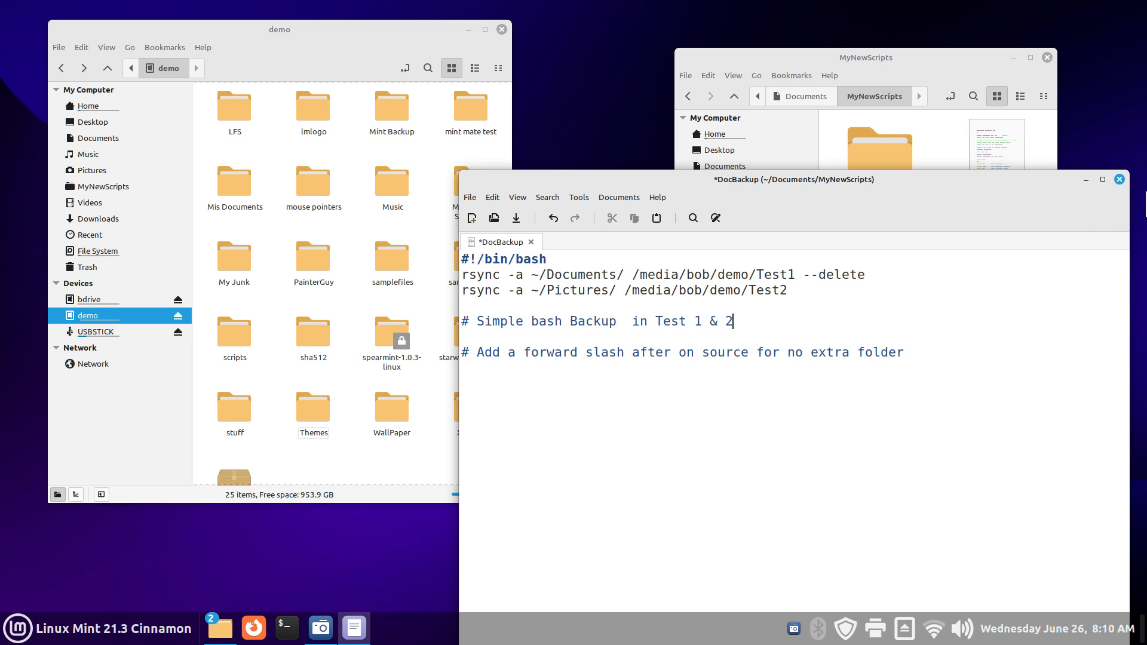
pyautogui.click(1119, 180)
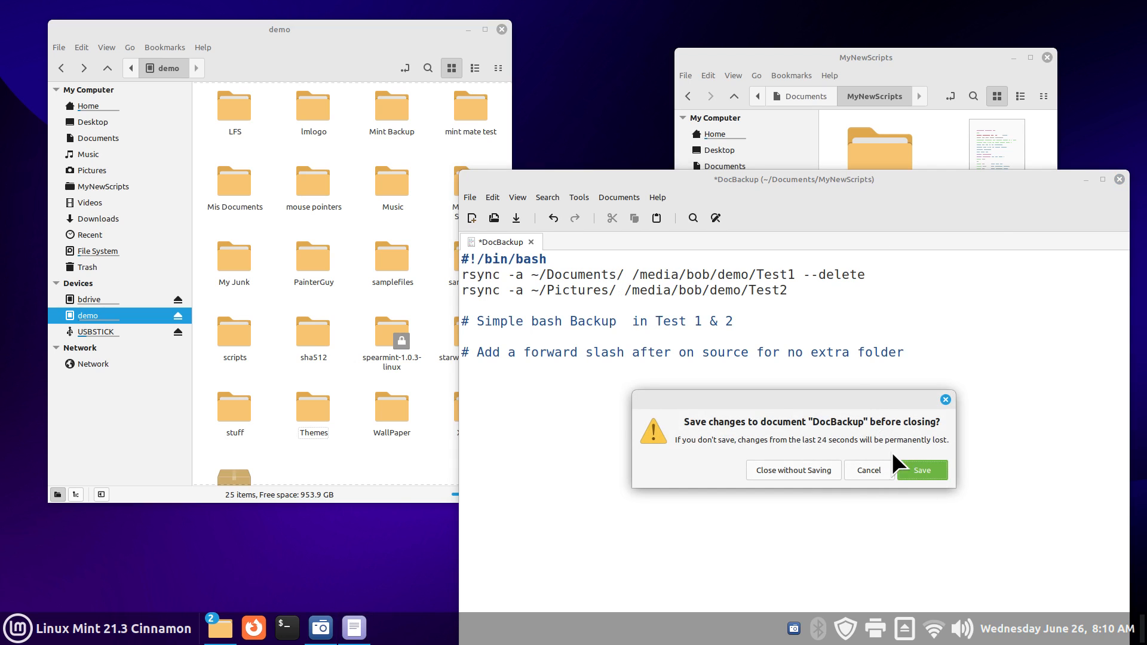
pyautogui.click(922, 470)
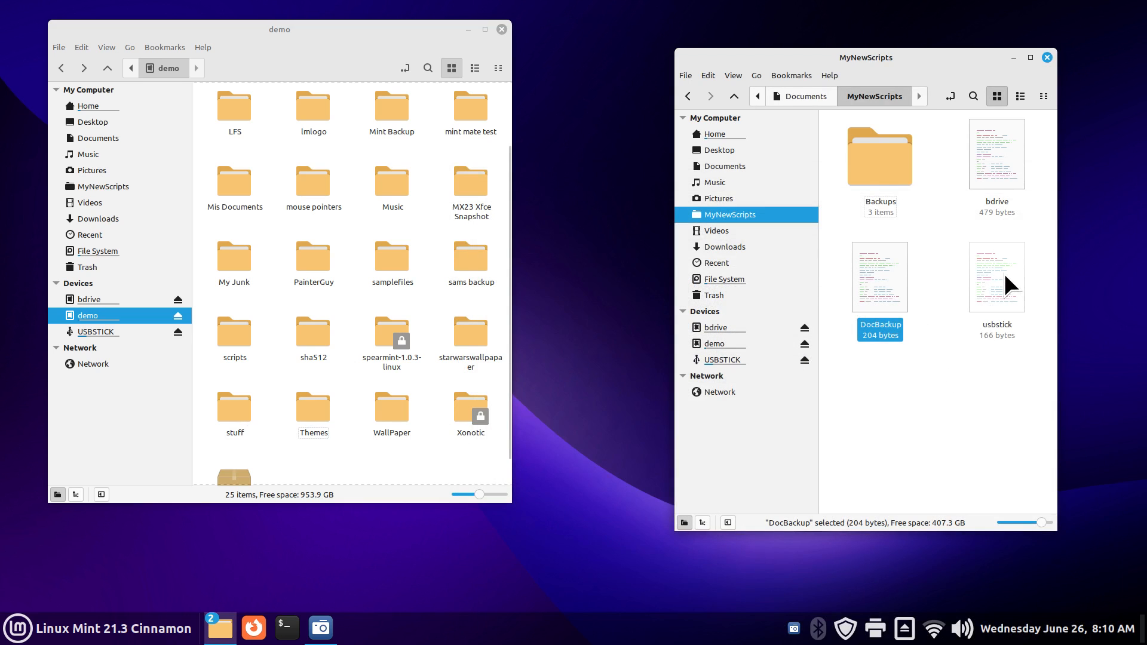
# Step: Run DocBackup, inspect demo's fresh Test1 (13 items) and Test2 (21 images), then switch to bdrive
pyautogui.doubleClick(876, 275)
pyautogui.click(970, 346)
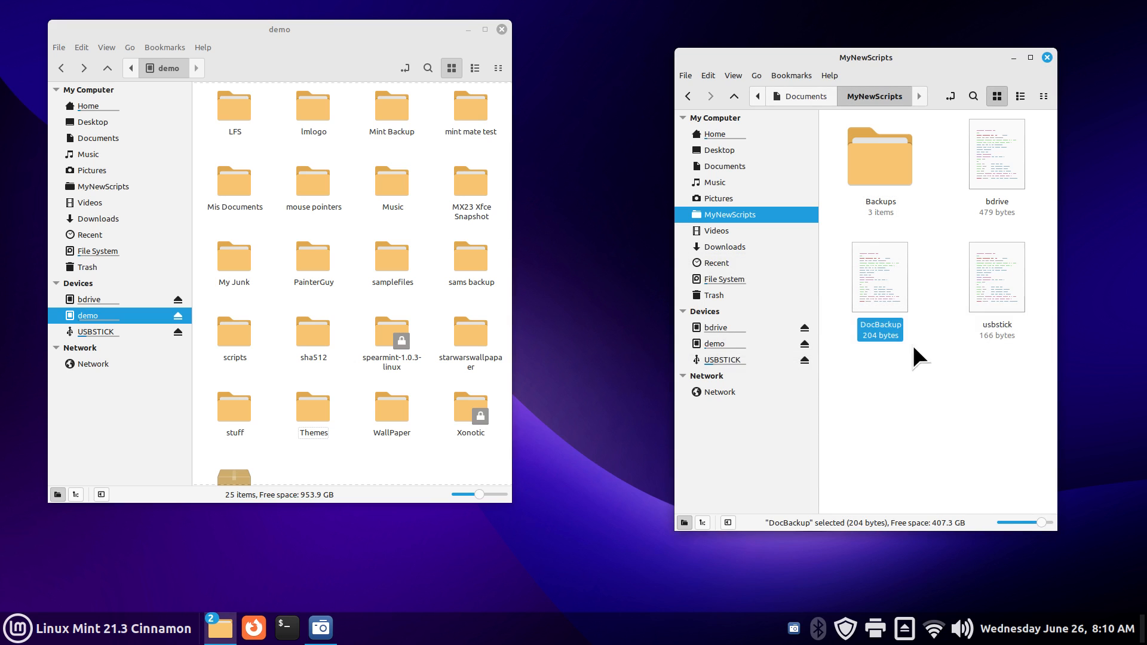
pyautogui.doubleClick(314, 416)
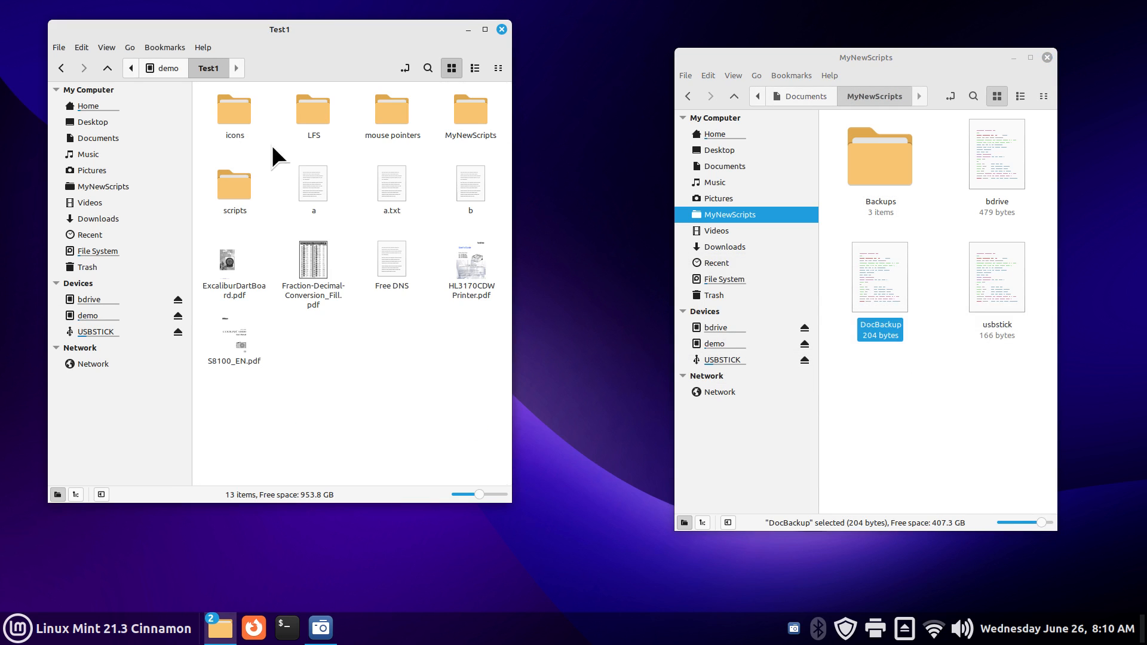
pyautogui.click(167, 69)
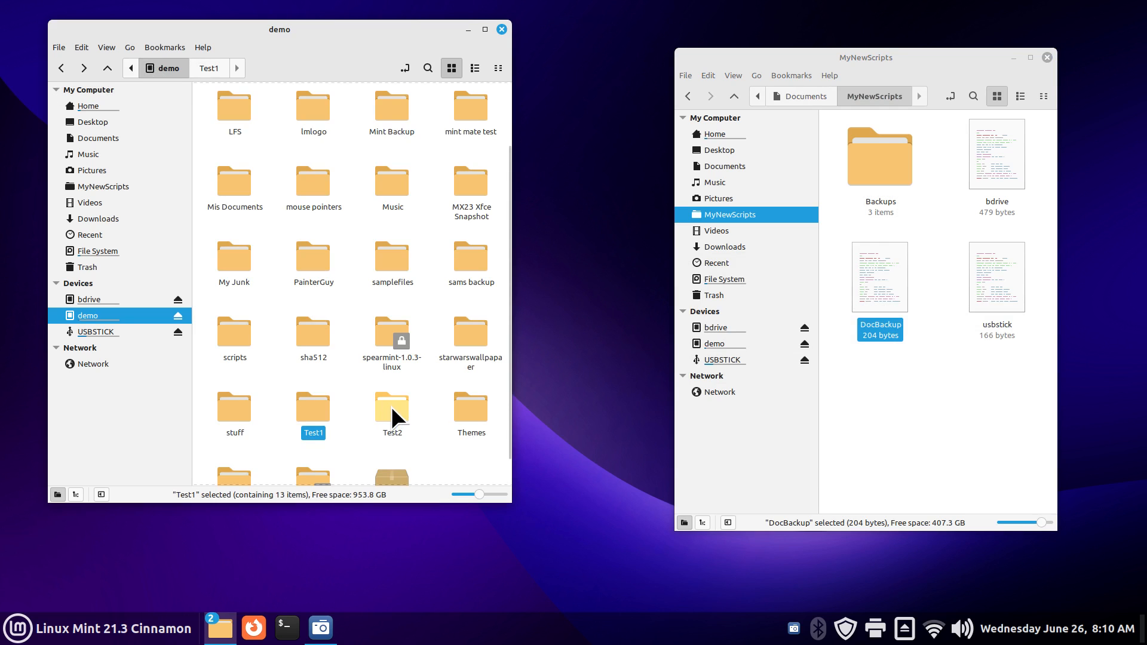
pyautogui.doubleClick(391, 406)
pyautogui.scroll(-2, 388, 351)
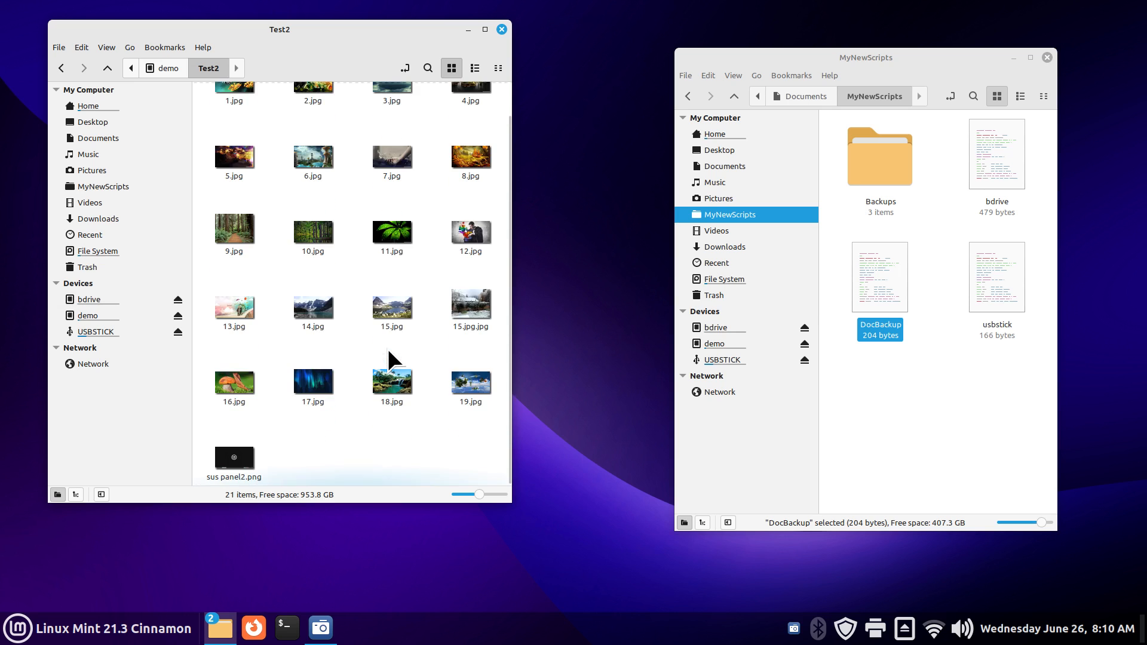
pyautogui.scroll(2, 410, 400)
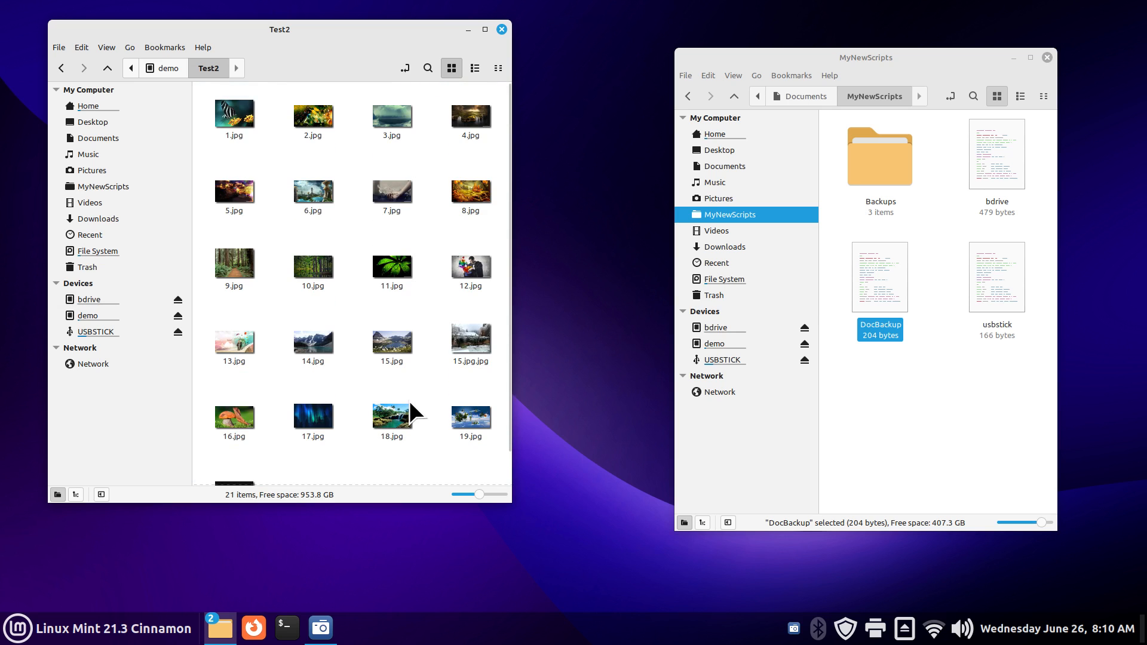
pyautogui.click(123, 300)
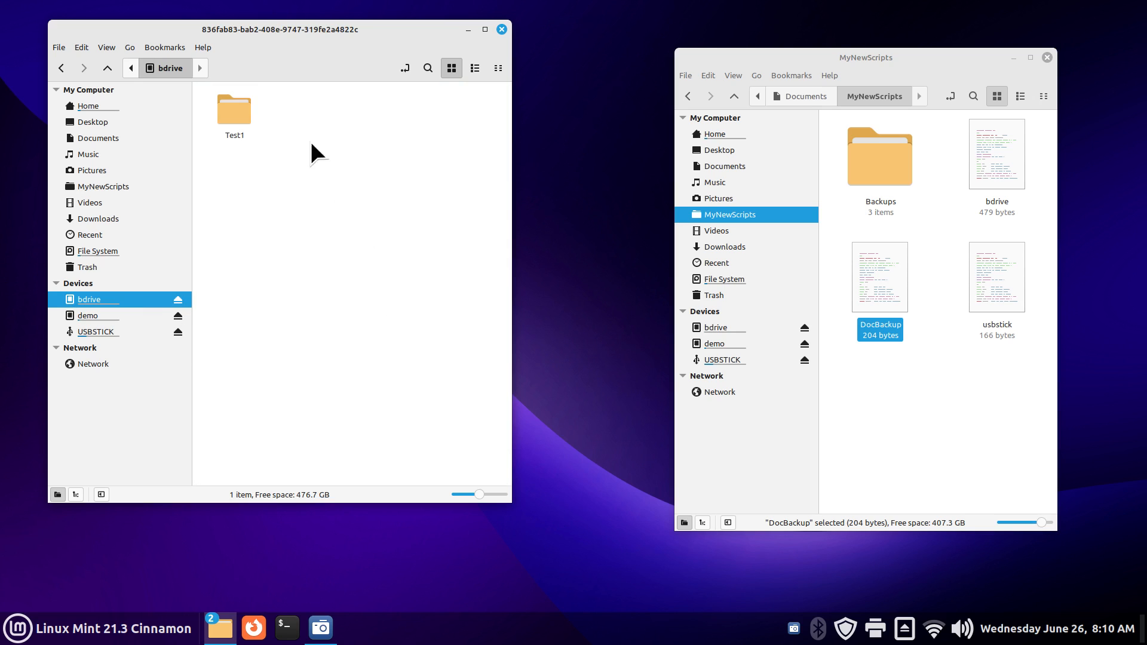
# Step: Delete Test1 from bdrive and dismiss the bdrive script's run-or-display prompt without running it
pyautogui.click(231, 131)
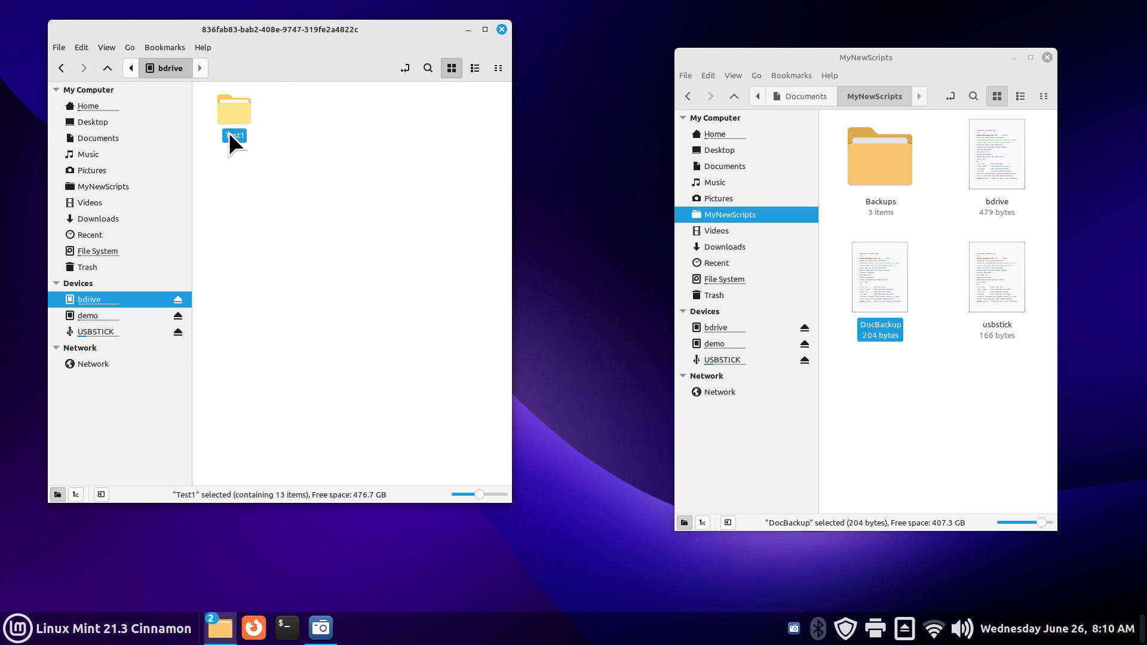
pyautogui.press('Delete')
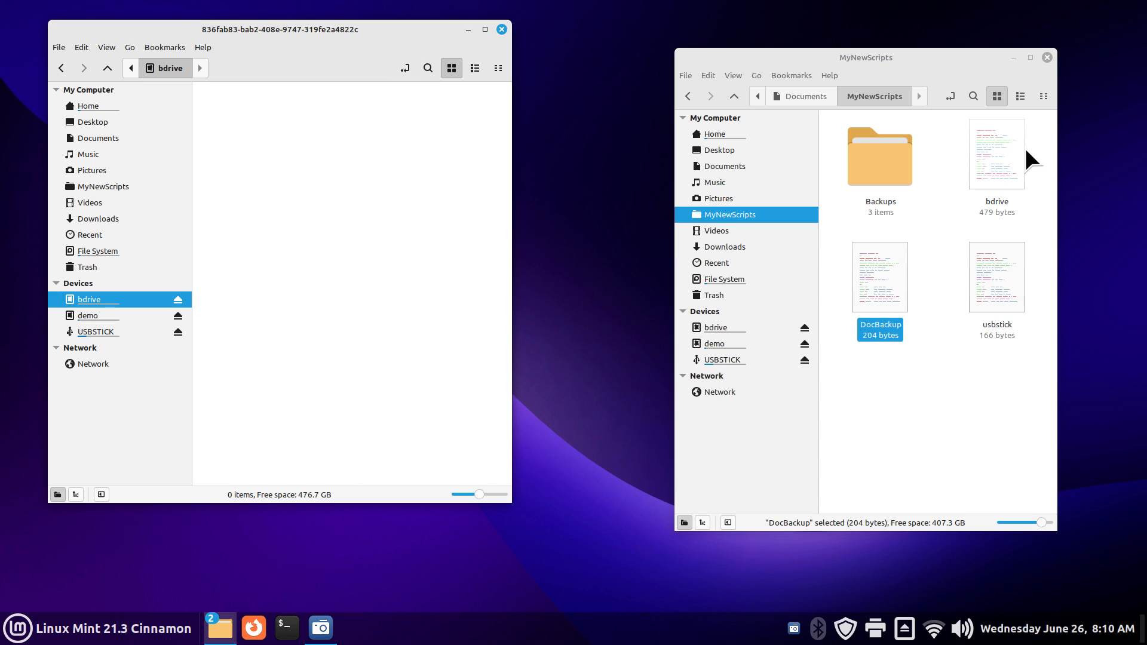
pyautogui.click(1001, 169)
pyautogui.doubleClick(1001, 166)
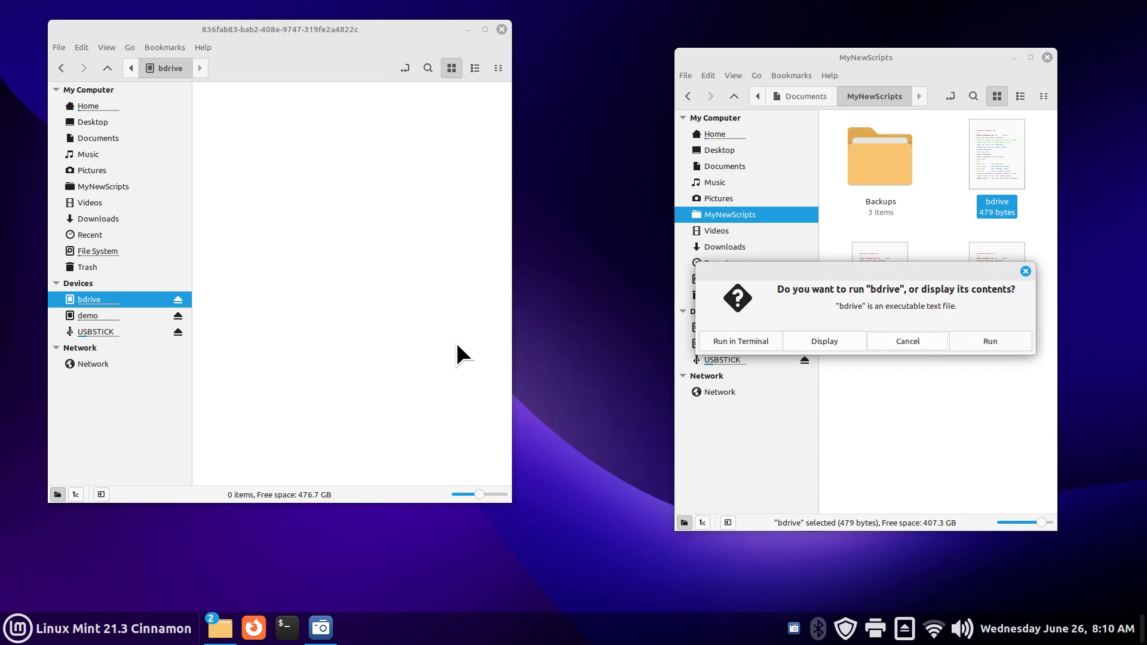
pyautogui.click(404, 69)
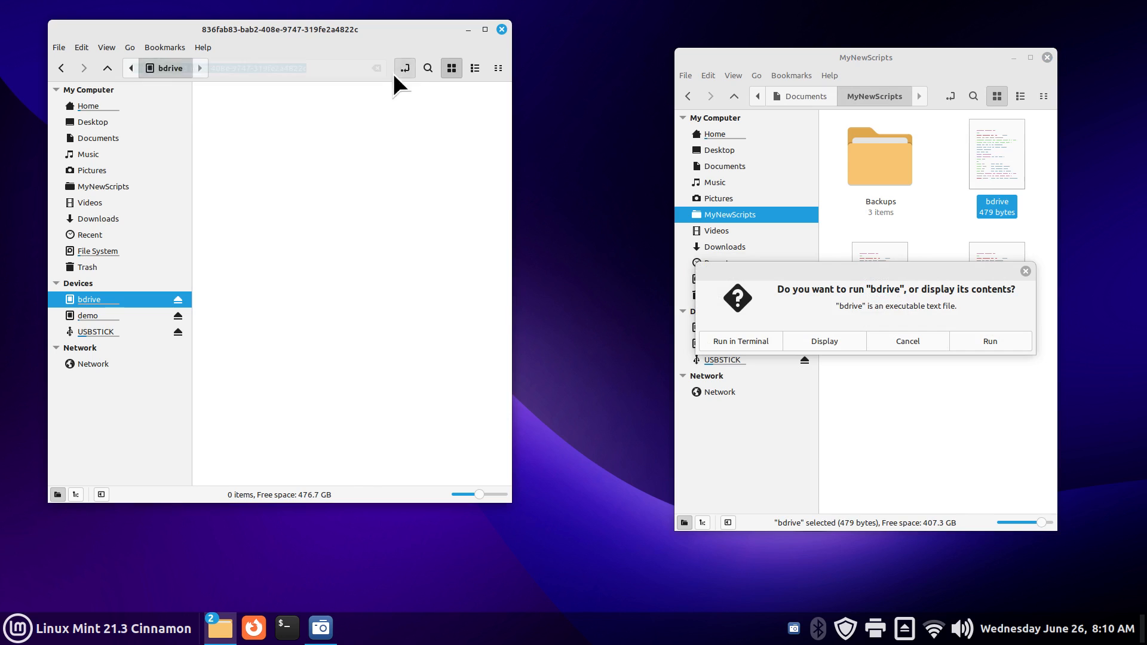
pyautogui.rightClick(182, 68)
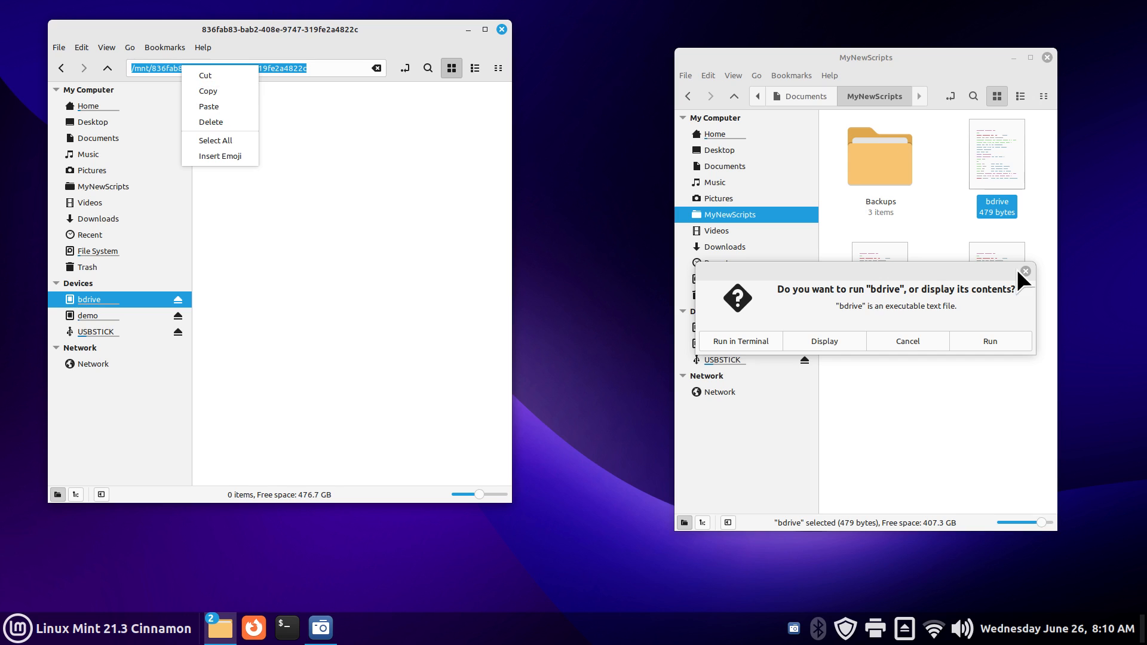
pyautogui.click(392, 178)
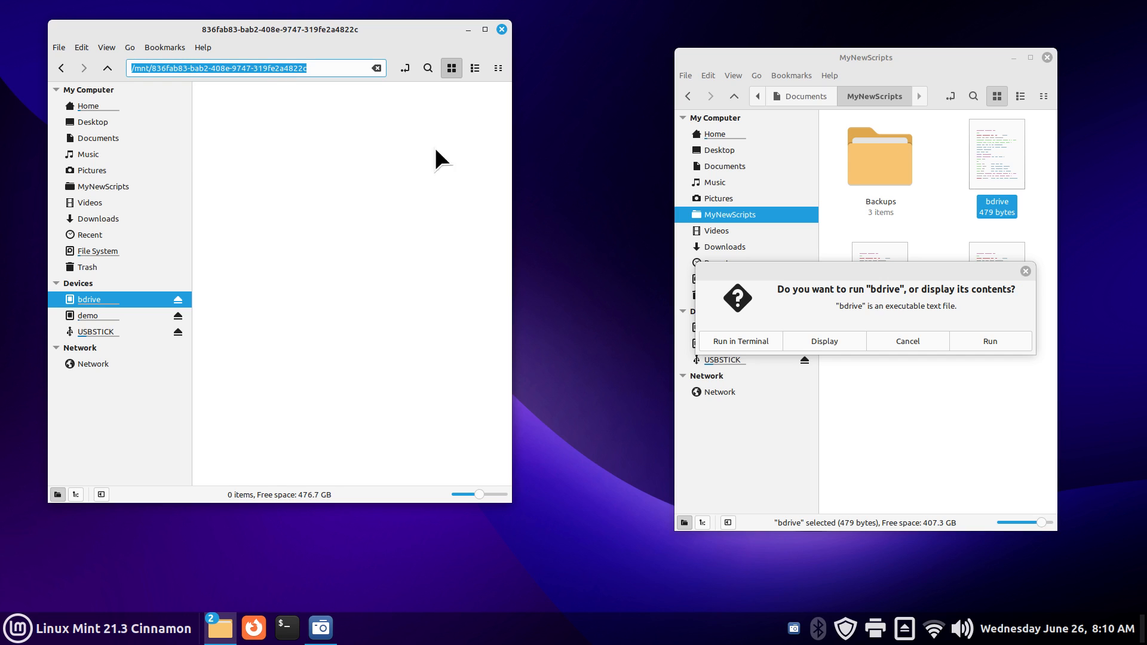
pyautogui.click(1024, 270)
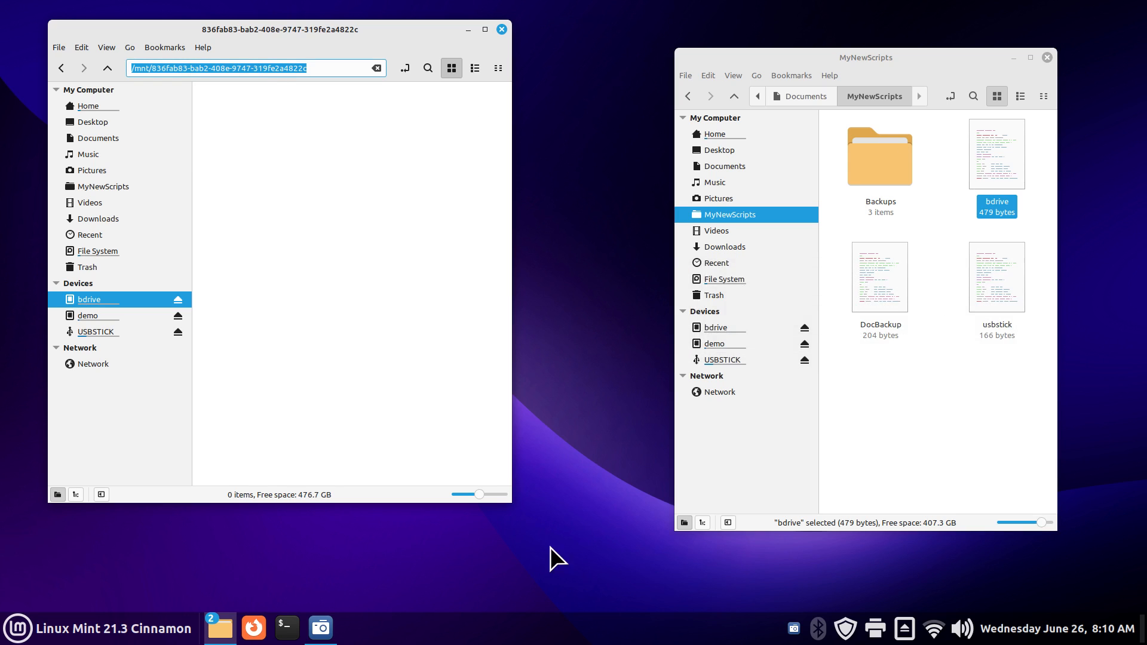
# Step: Launch System Settings from the main application menu
pyautogui.rightClick(409, 631)
pyautogui.click(25, 594)
pyautogui.click(18, 628)
pyautogui.click(33, 267)
# Step: In Startup Applications, remove the existing bdrive backup entry
pyautogui.moveTo(640, 144); pyautogui.dragTo(653, 63)
pyautogui.scroll(-3, 684, 212)
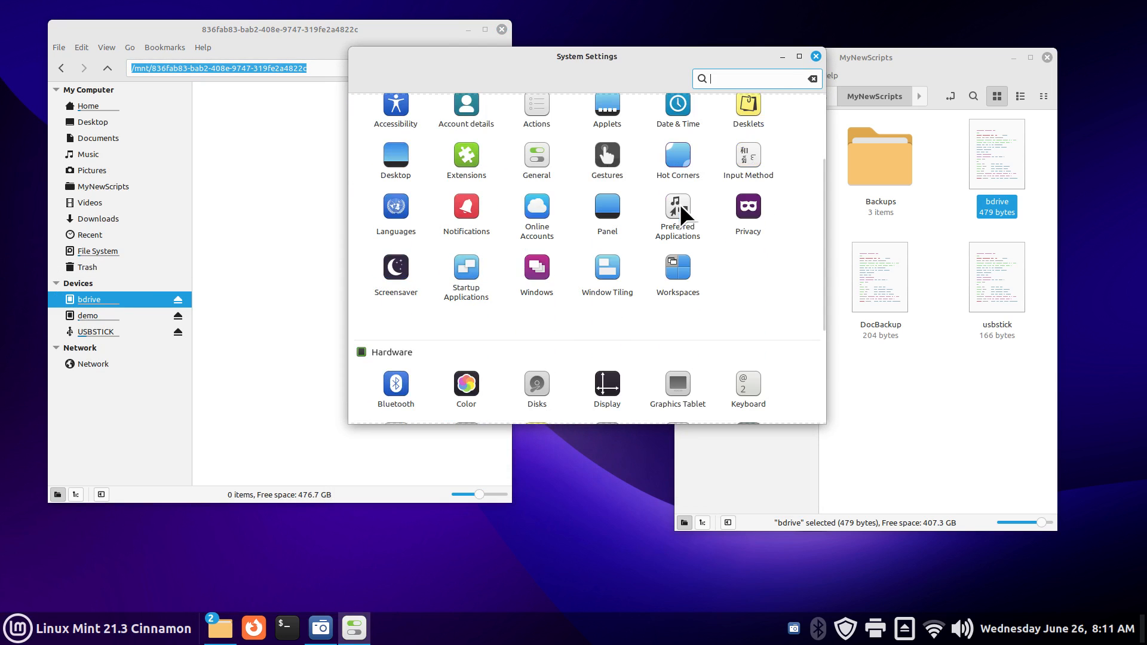
pyautogui.click(463, 272)
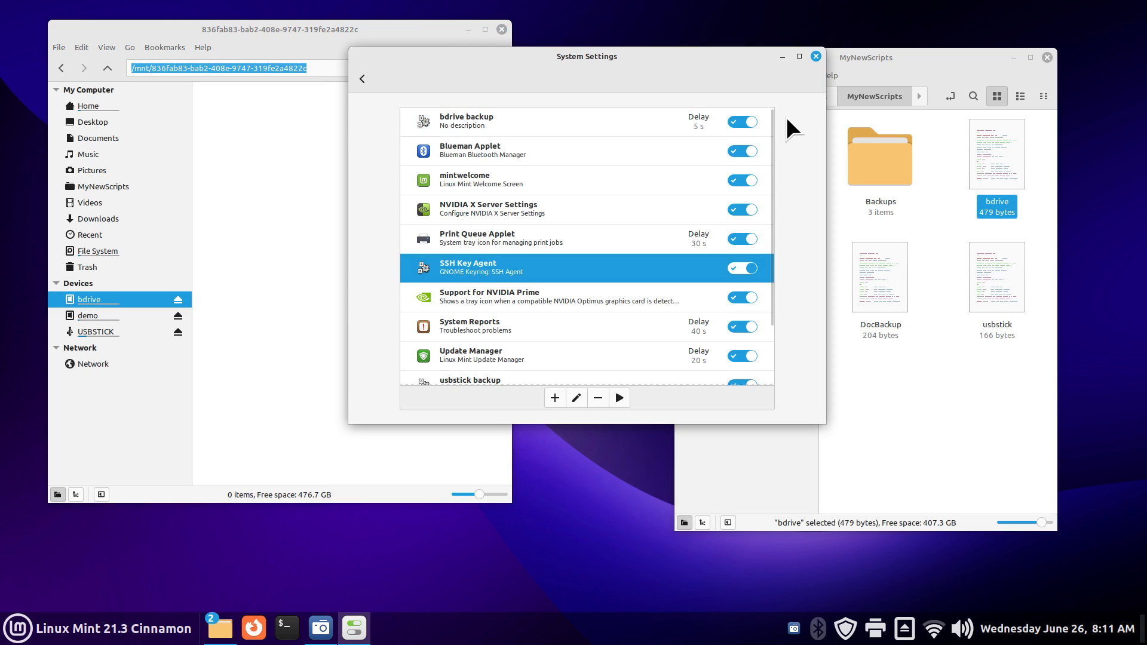
pyautogui.click(555, 121)
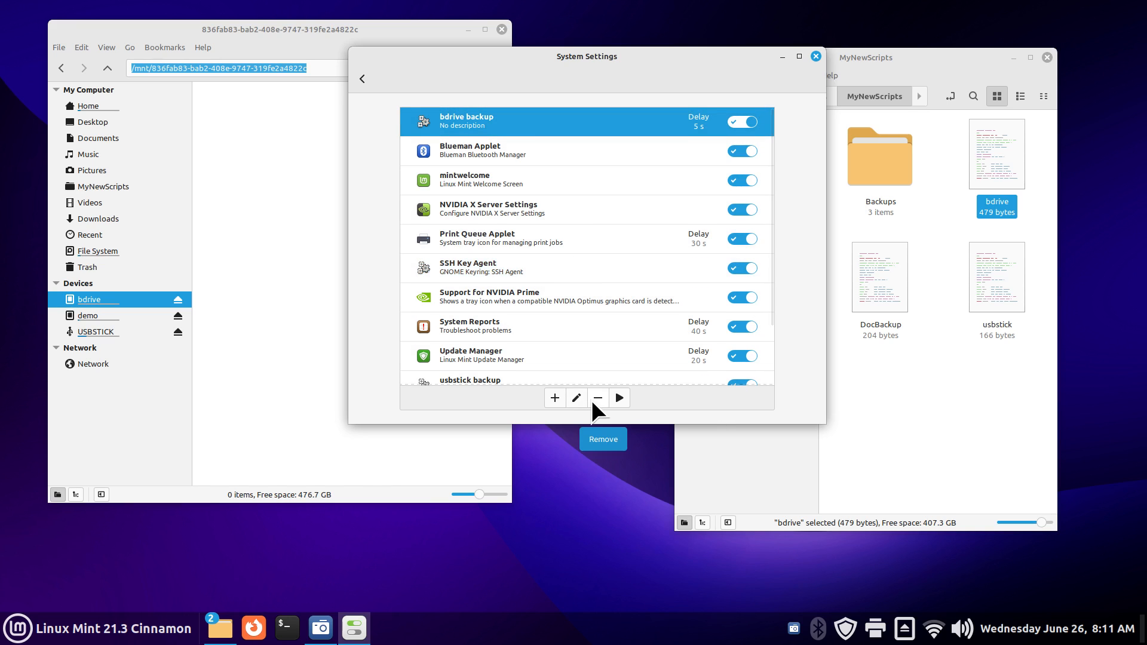
pyautogui.click(597, 398)
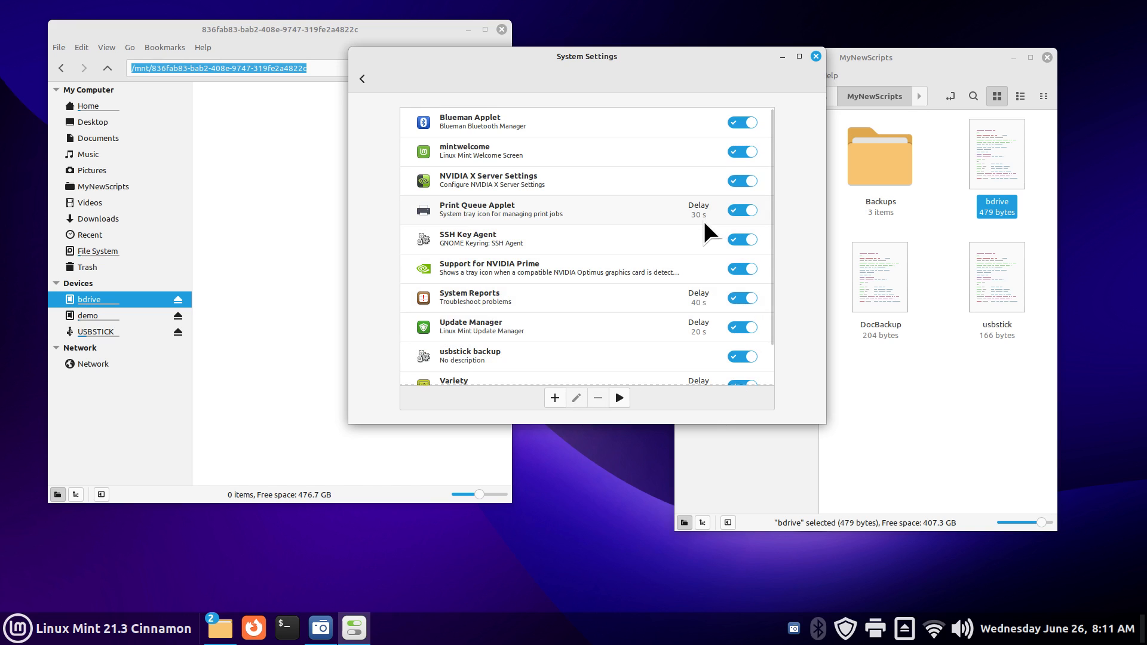
# Step: Start a new custom-command startup entry named 'bdrive backup' and browse for its command file
pyautogui.click(554, 398)
pyautogui.click(576, 423)
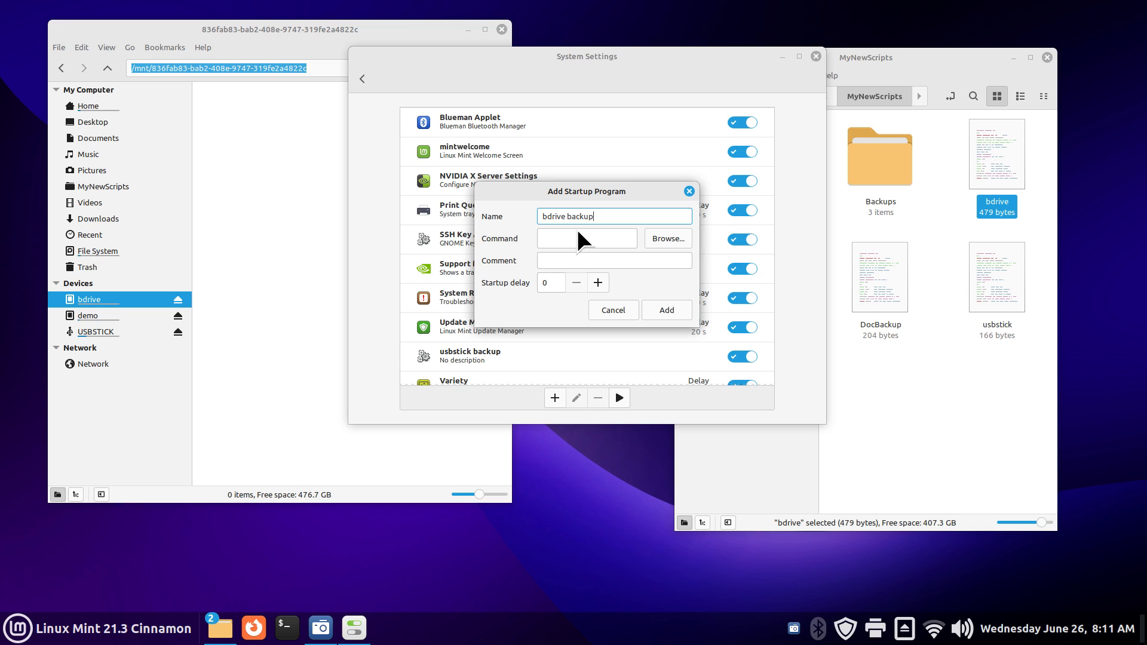
pyautogui.click(557, 262)
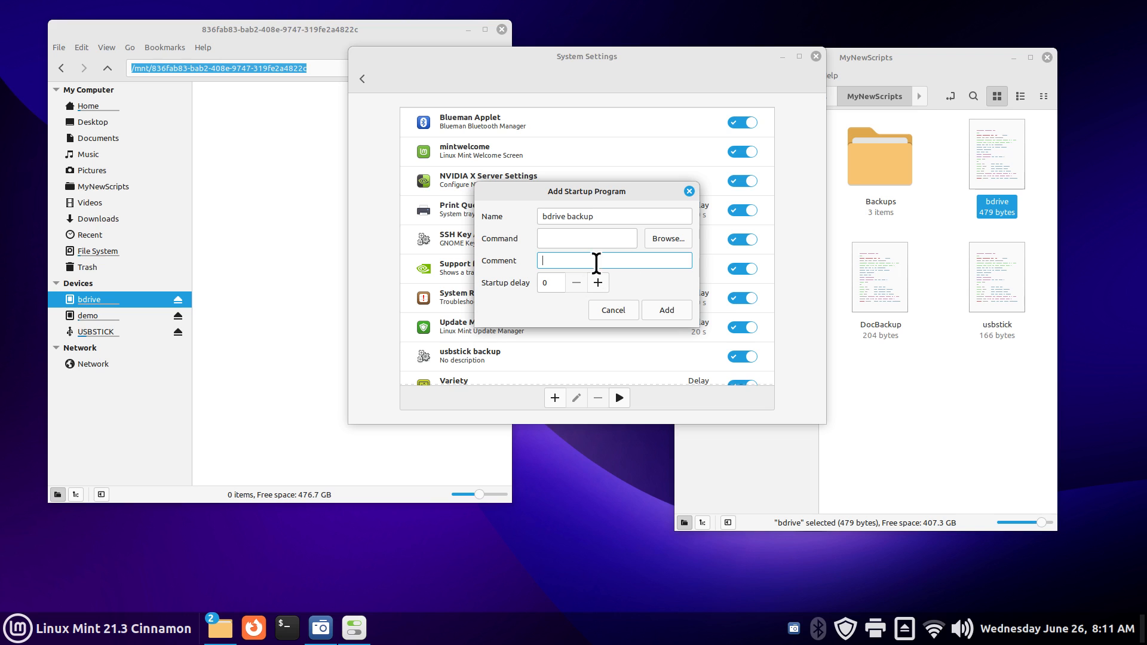
pyautogui.click(665, 240)
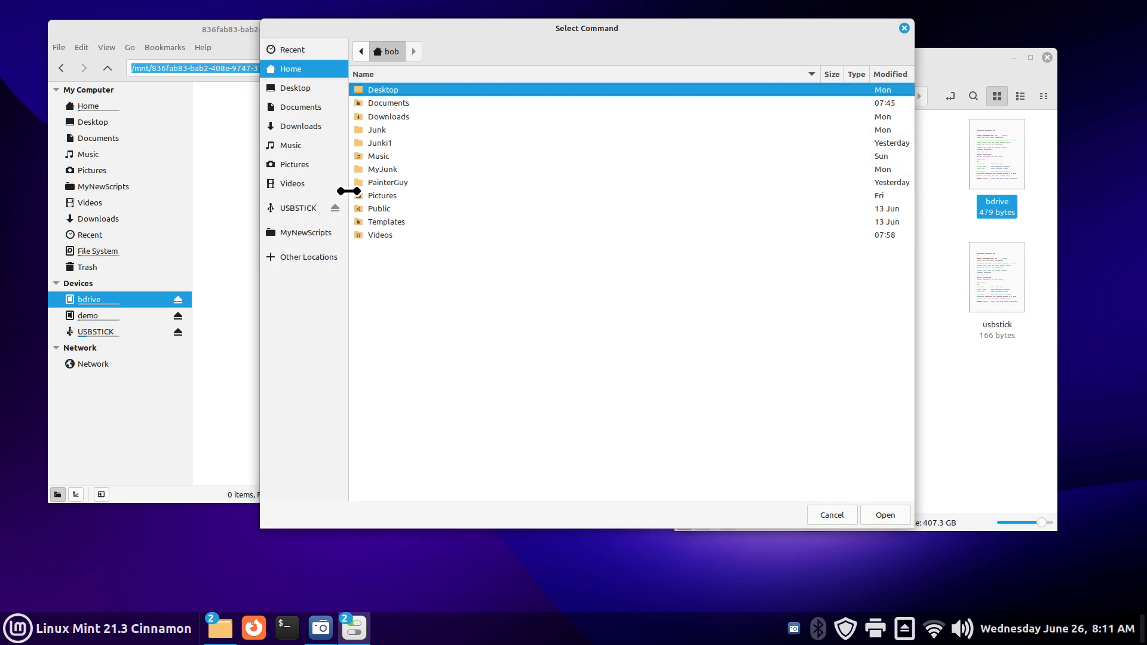
# Step: Choose the bdrive script in Documents/MyNewScripts as the entry's command
pyautogui.click(294, 108)
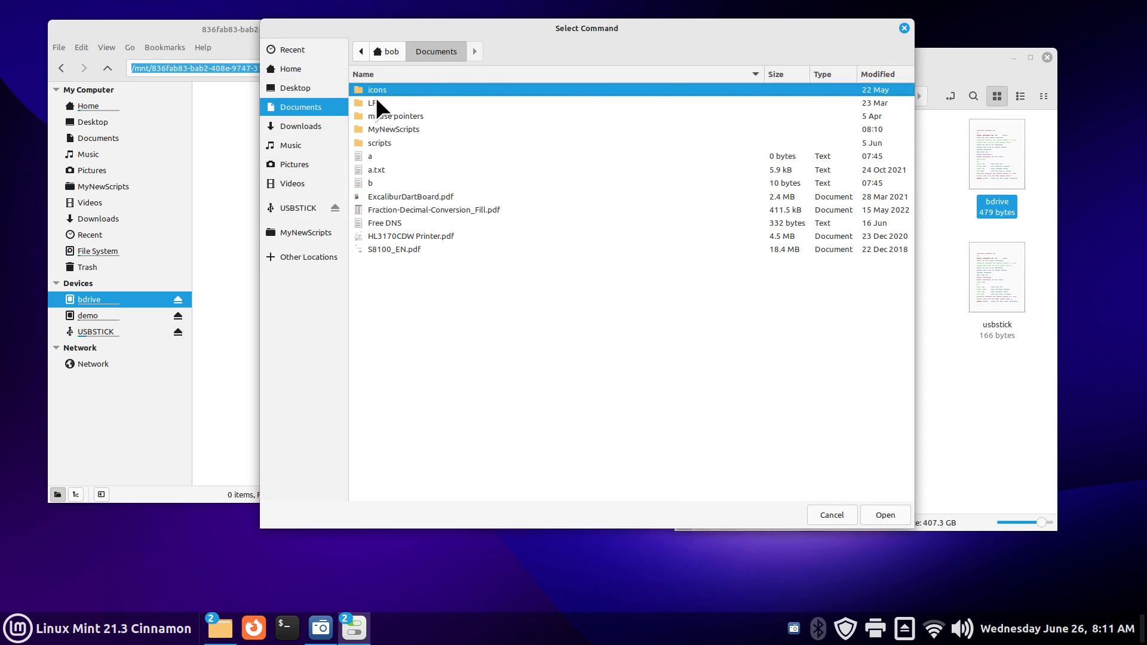
pyautogui.doubleClick(378, 129)
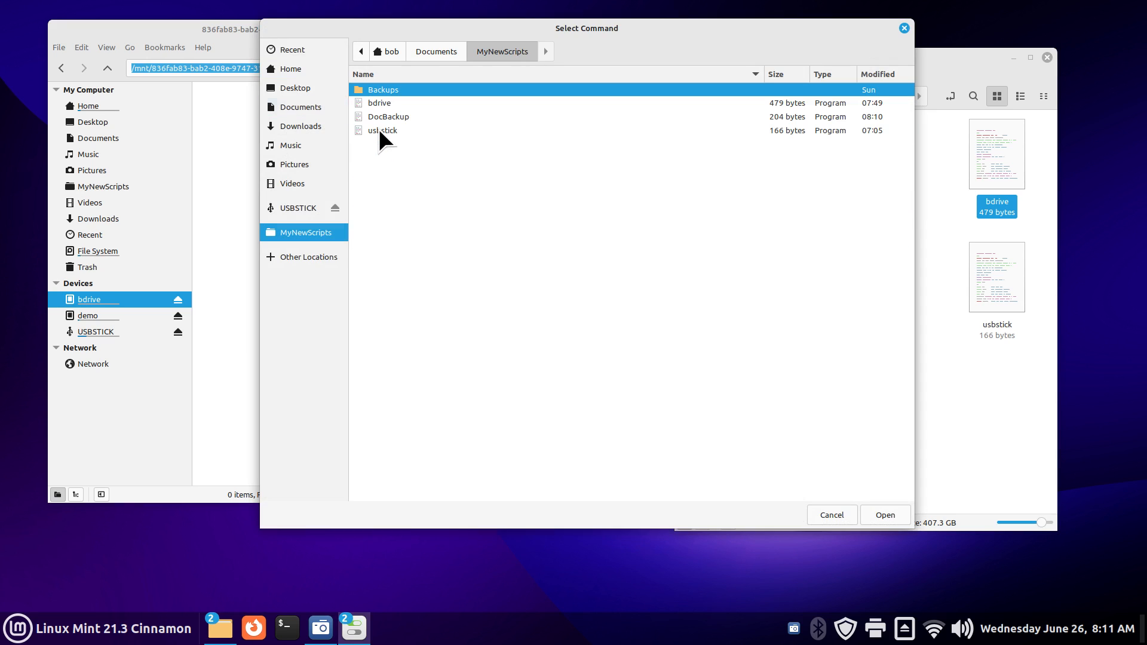
pyautogui.press('Down')
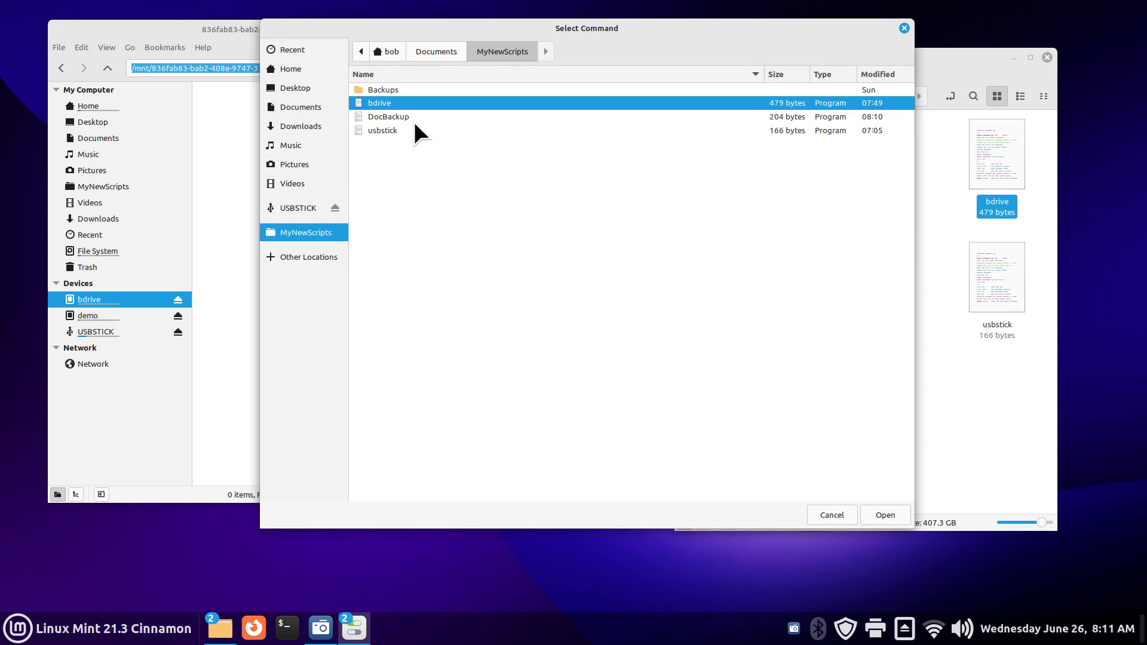
pyautogui.click(883, 513)
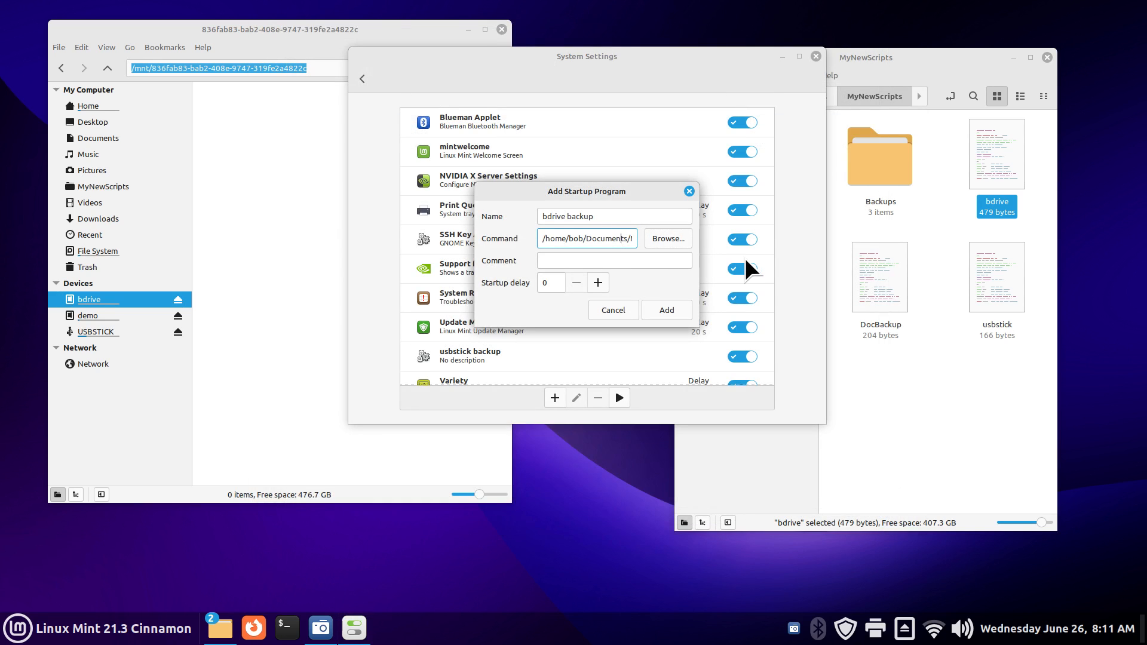
pyautogui.press('Right')
pyautogui.press('Right')
pyautogui.press('Right')
pyautogui.press('Right')
pyautogui.press('Right')
pyautogui.press('Right')
pyautogui.press('Right')
pyautogui.press('Right')
pyautogui.press('Right')
pyautogui.press('Right')
pyautogui.press('Right')
pyautogui.press('Right')
pyautogui.press('Right')
pyautogui.press('Right')
pyautogui.press('Right')
pyautogui.press('Right')
pyautogui.press('Right')
pyautogui.press('Right')
pyautogui.press('Right')
pyautogui.press('Right')
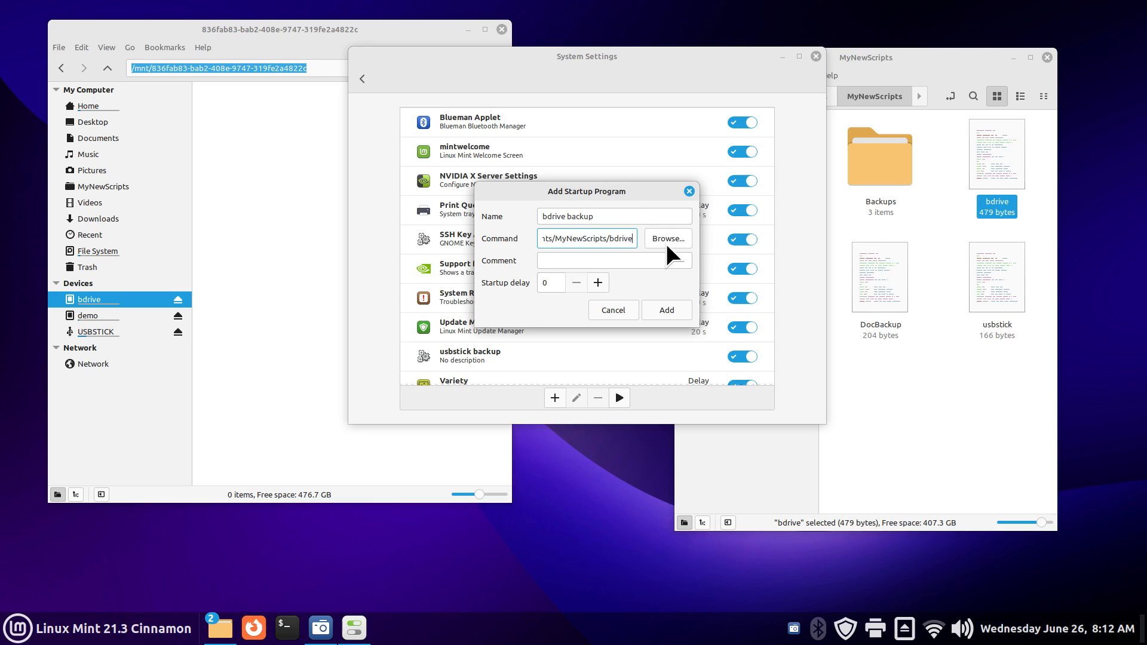
# Step: Set the startup delay to 5 seconds and add the bdrive backup entry
pyautogui.doubleClick(597, 283)
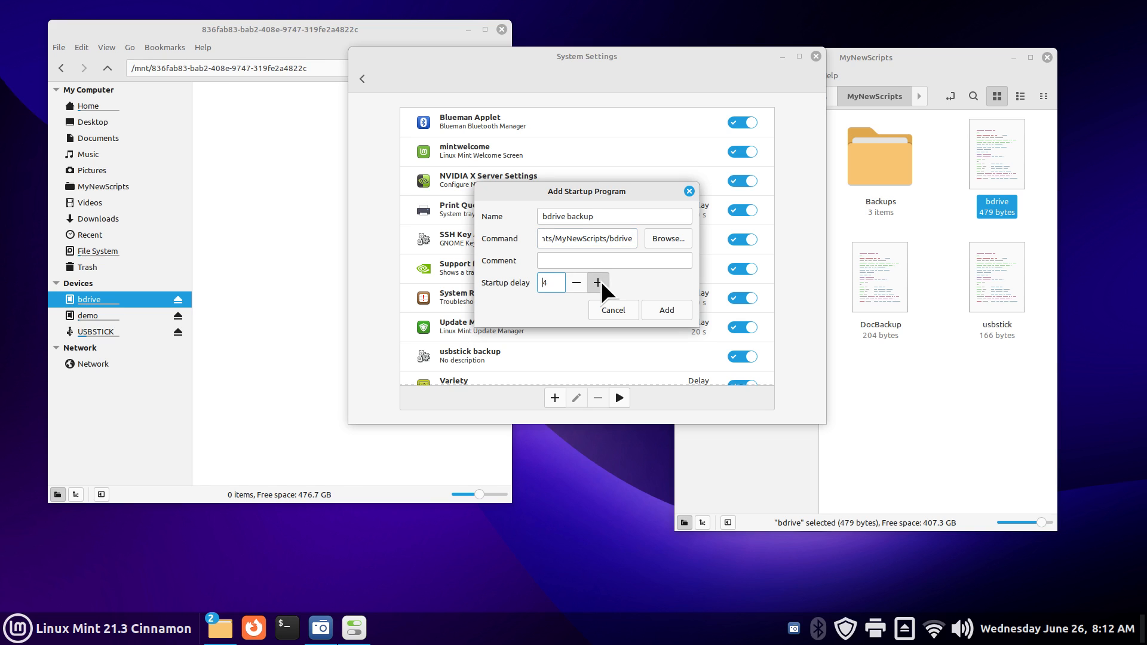
pyautogui.click(598, 283)
pyautogui.click(672, 313)
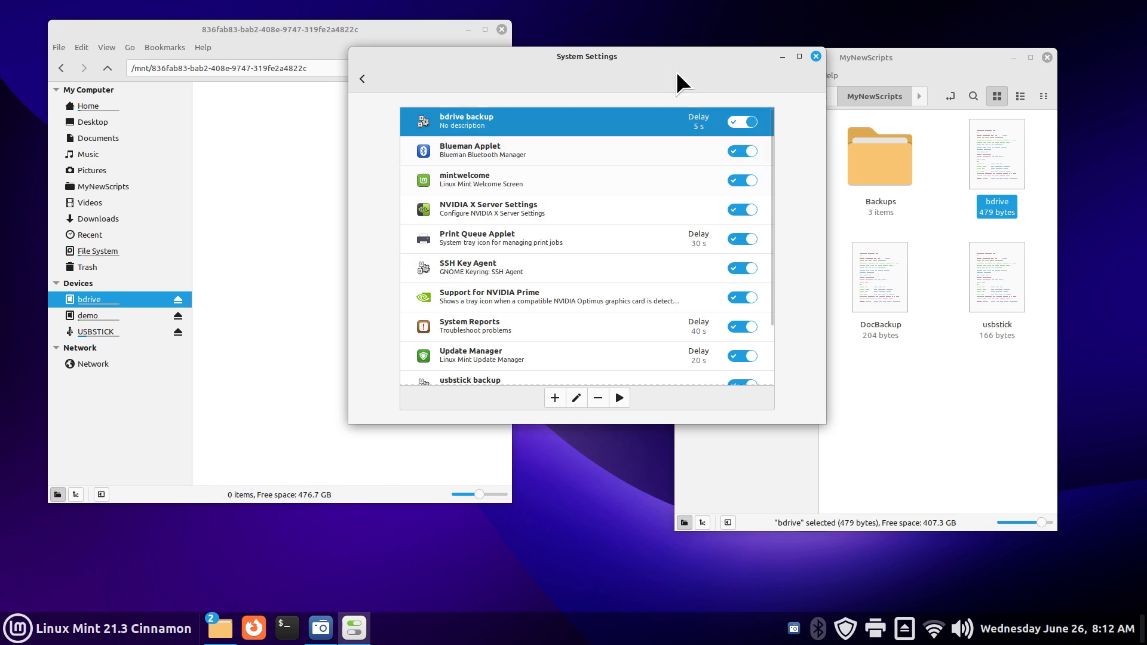
pyautogui.moveTo(677, 73); pyautogui.dragTo(683, 267)
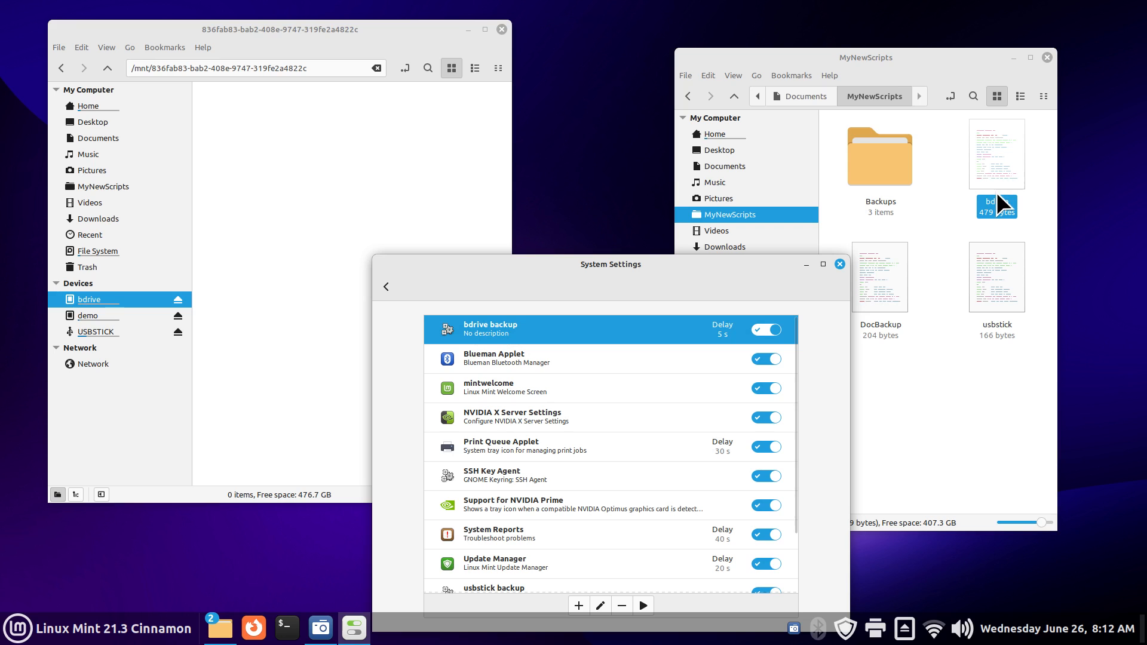
pyautogui.moveTo(690, 268); pyautogui.dragTo(693, 186)
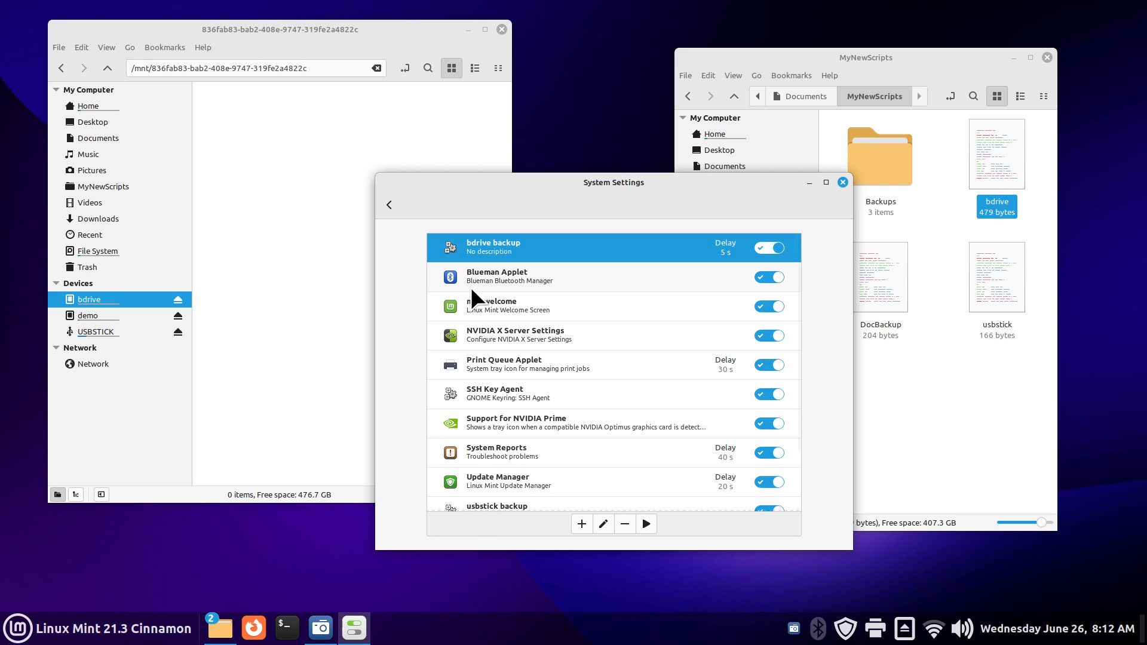
pyautogui.click(765, 248)
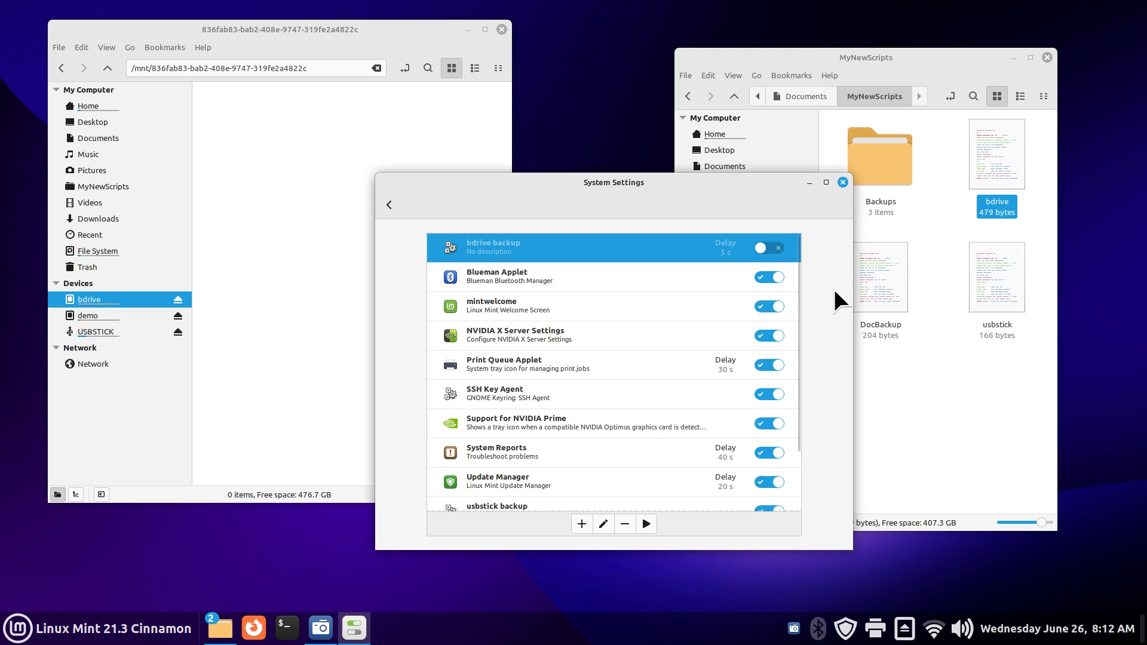
pyautogui.click(776, 248)
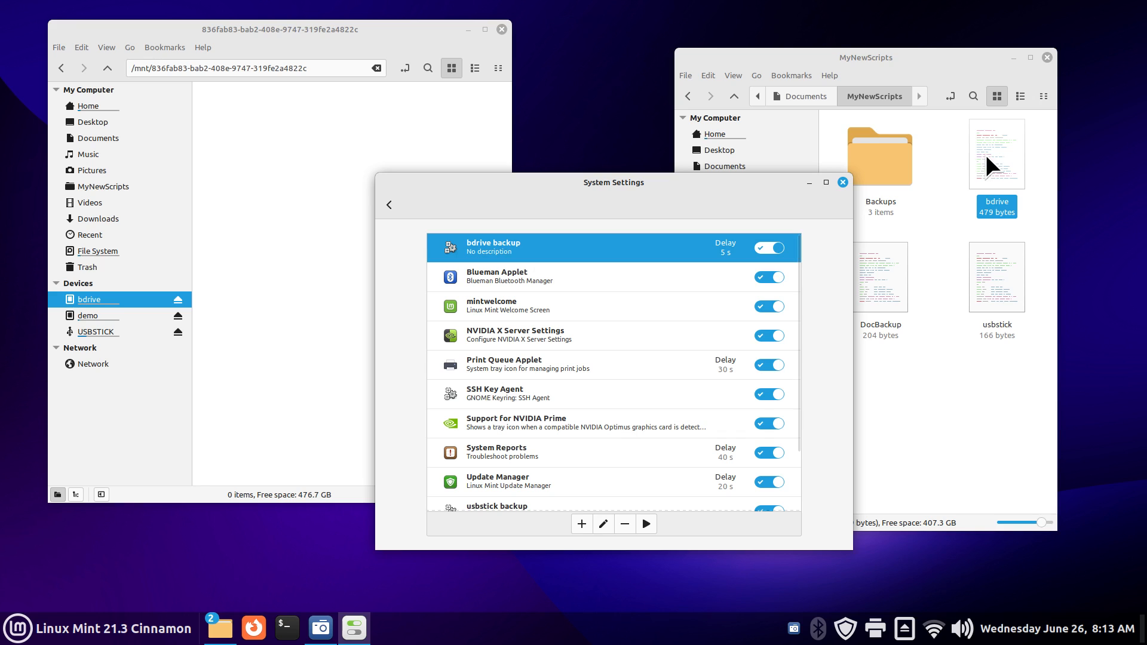
# Step: Run bdrive backup now, refilling bdrive with Documents, Junki1, Music, MyJunk and Pictures
pyautogui.click(649, 525)
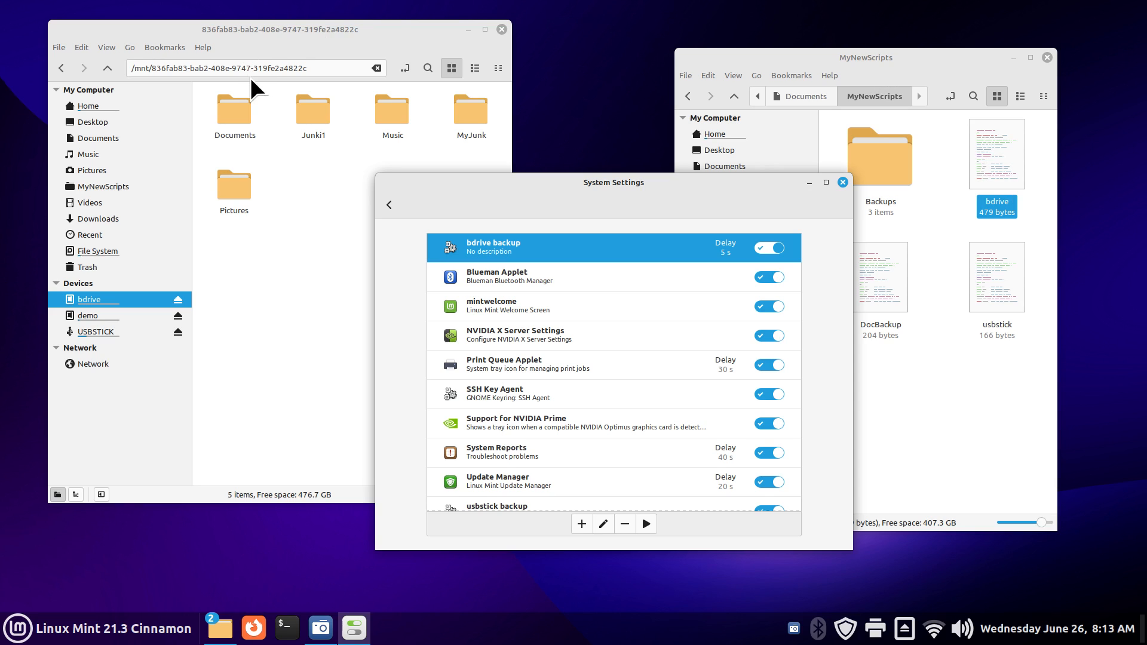
pyautogui.moveTo(655, 192); pyautogui.dragTo(740, 196)
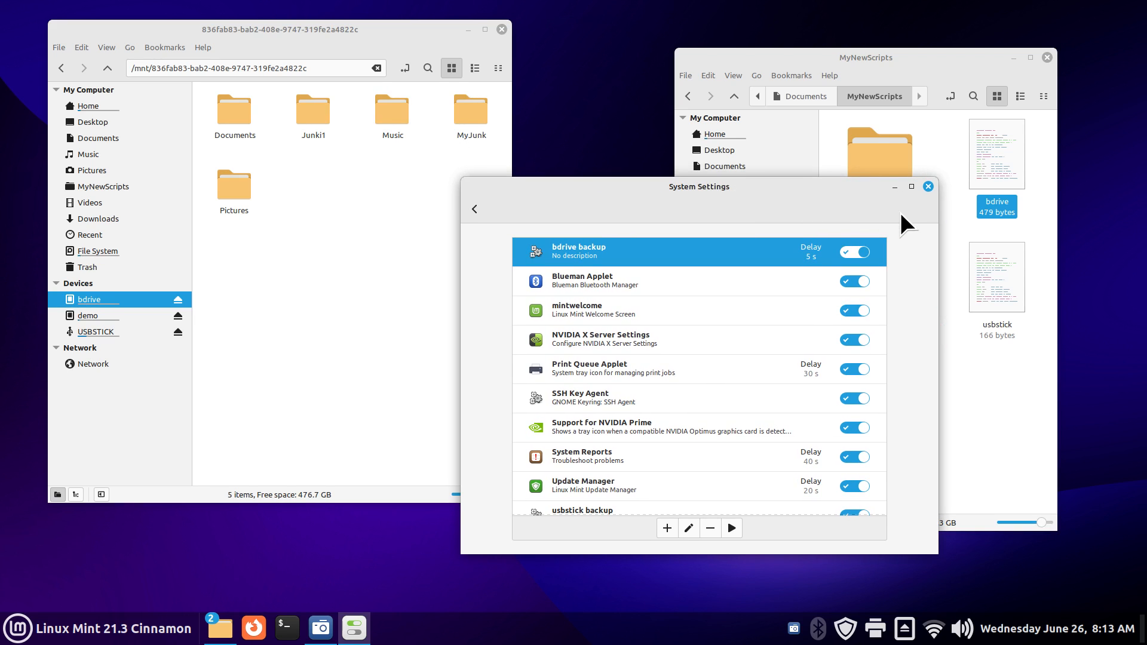
# Step: Open the DocBackup script for display in Xed
pyautogui.moveTo(627, 190); pyautogui.dragTo(461, 177)
pyautogui.click(879, 284)
pyautogui.doubleClick(883, 293)
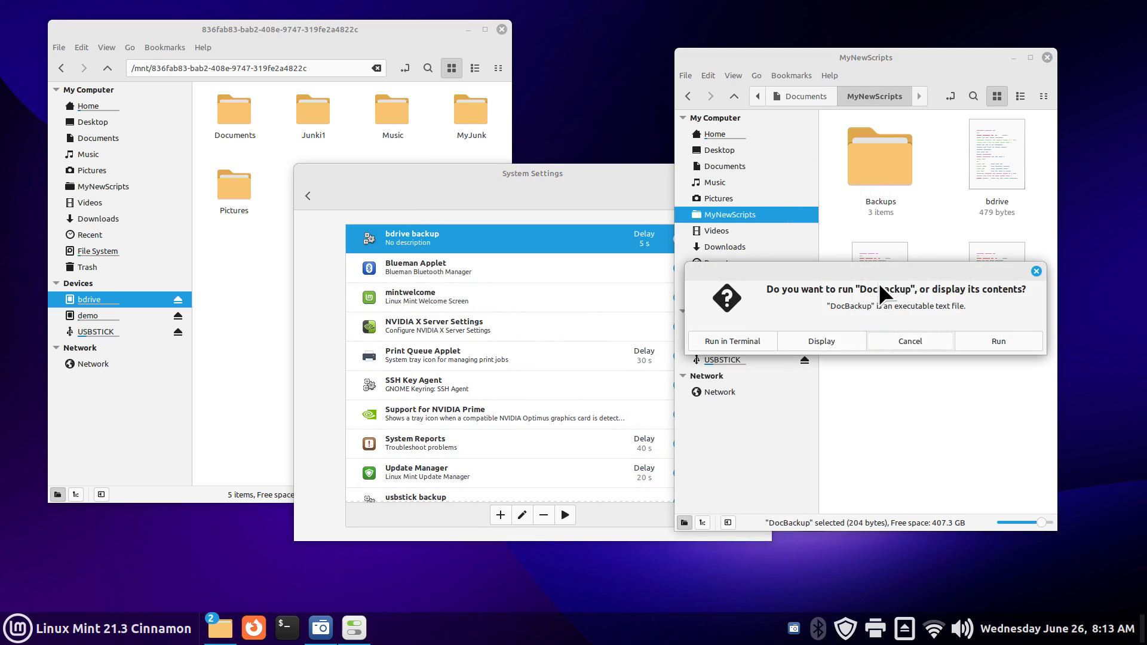
pyautogui.click(823, 336)
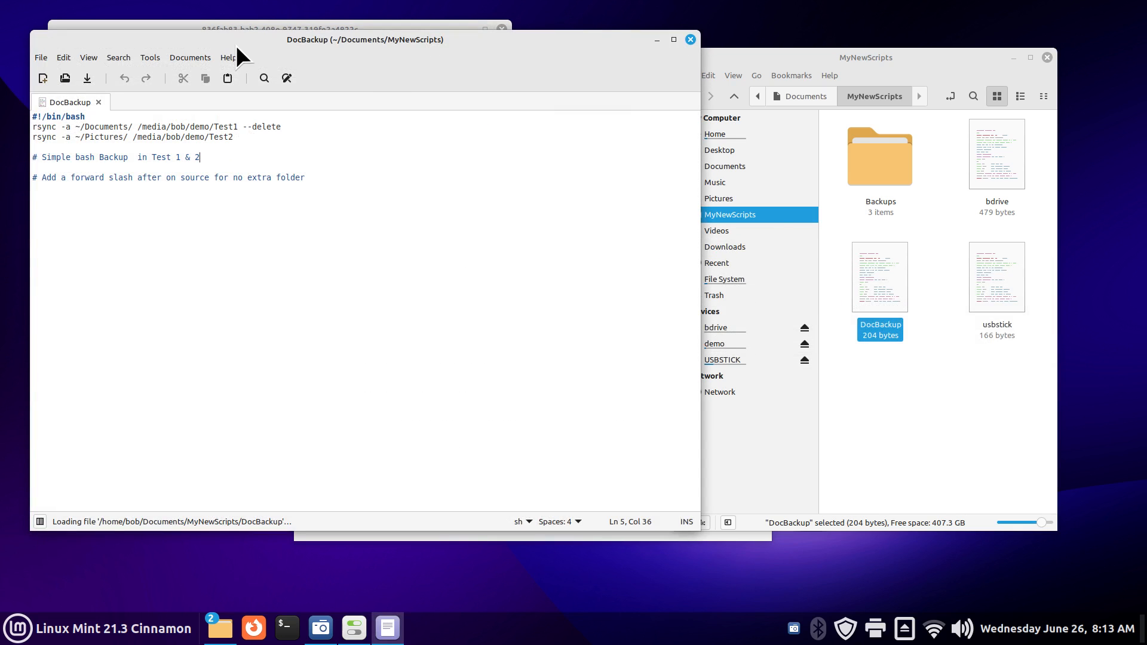
pyautogui.moveTo(236, 45); pyautogui.dragTo(760, 147)
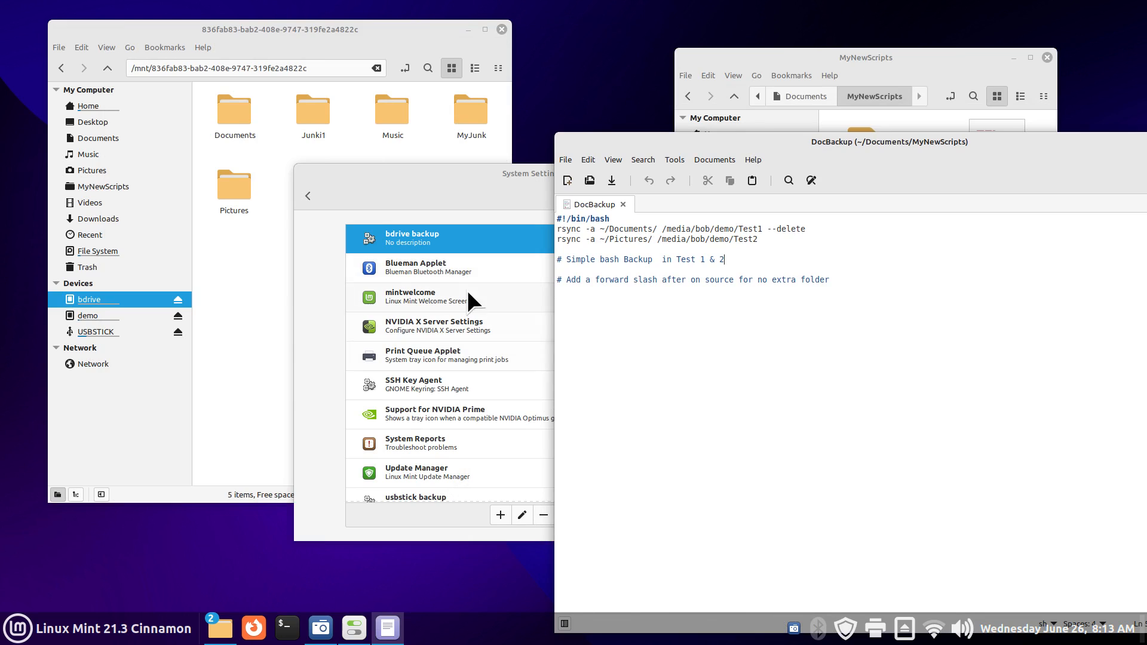
# Step: Rearrange the settings and editor windows, then select /demo/ in the Test1 destination path
pyautogui.click(422, 536)
pyautogui.moveTo(667, 185); pyautogui.dragTo(882, 270)
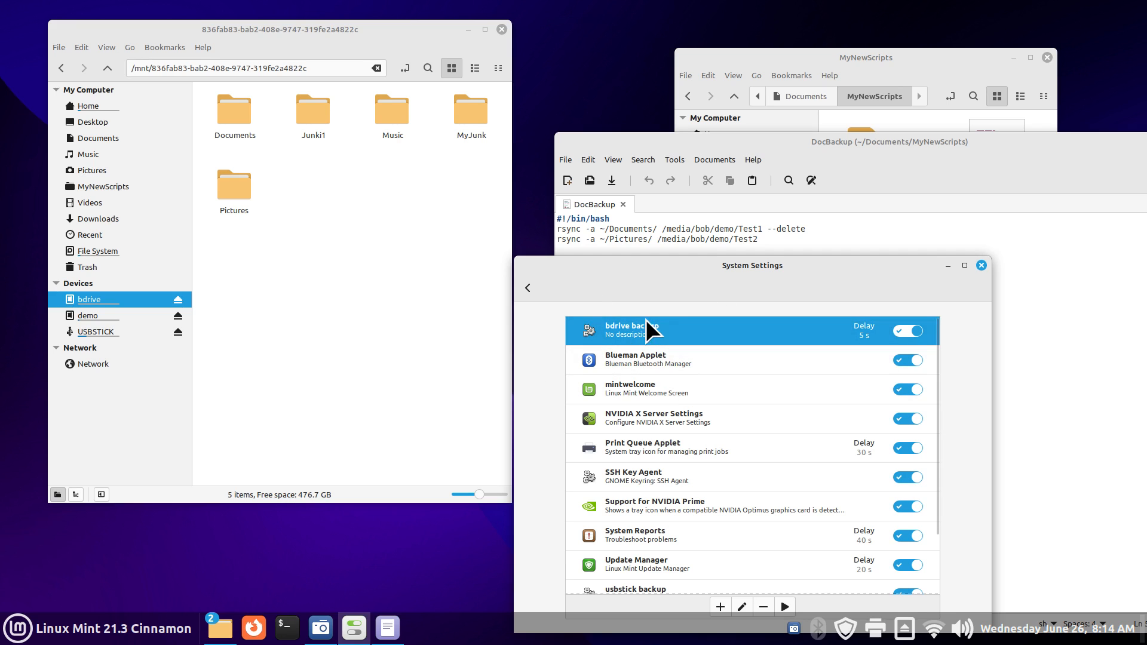
pyautogui.moveTo(773, 266); pyautogui.dragTo(834, 140)
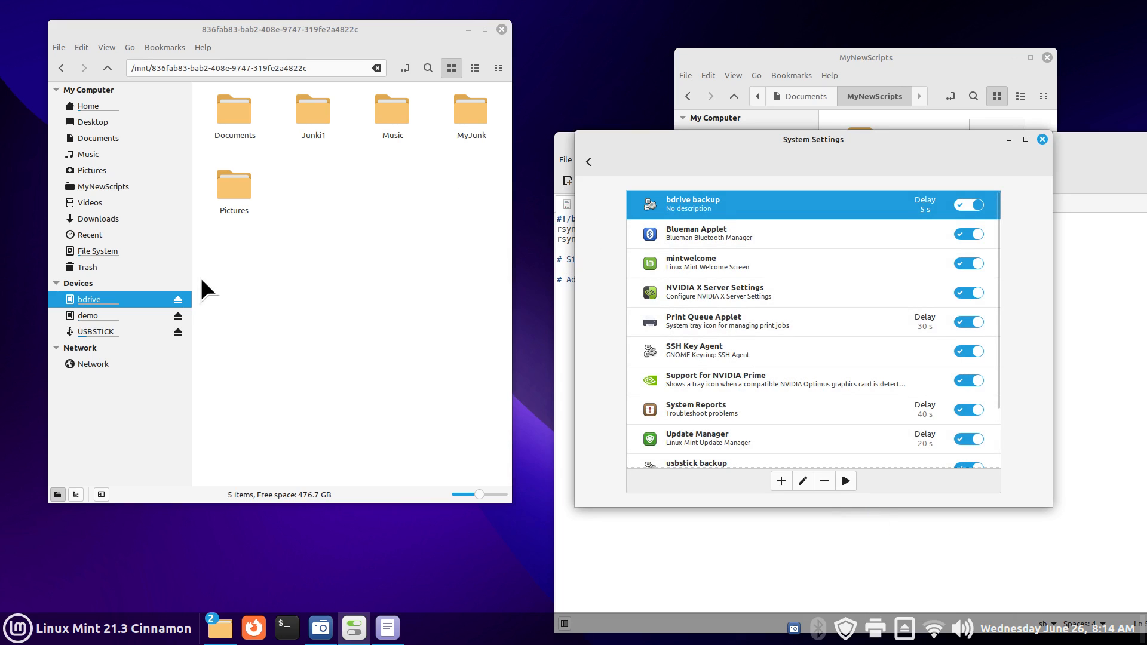
pyautogui.moveTo(144, 331)
pyautogui.moveTo(780, 143); pyautogui.dragTo(762, 287)
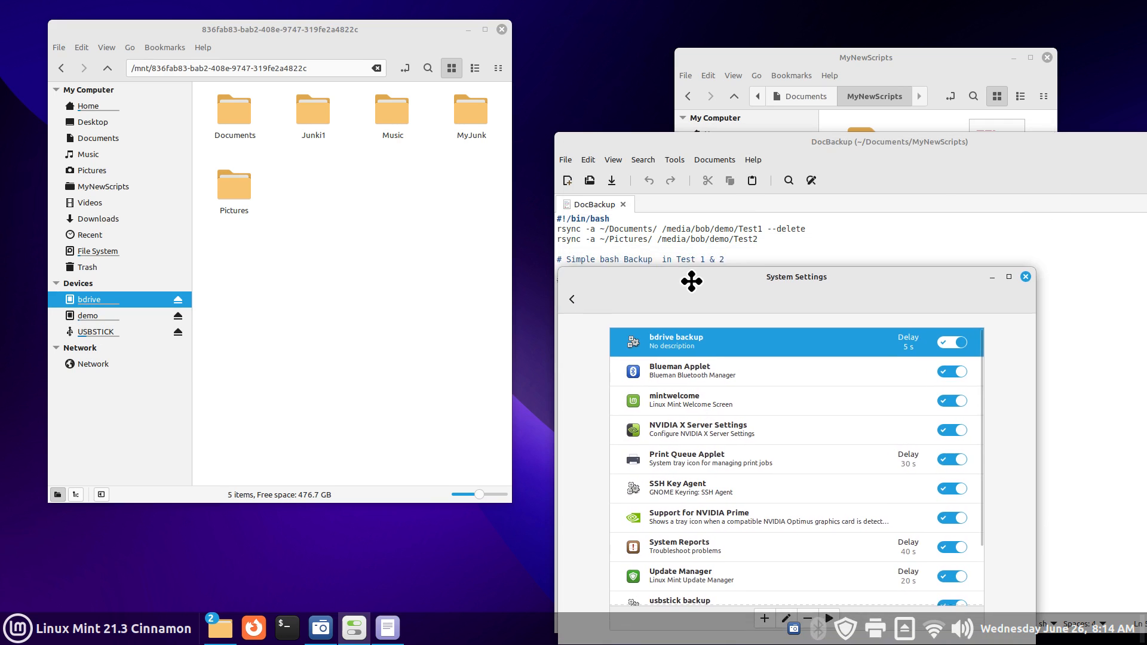
pyautogui.moveTo(709, 229); pyautogui.dragTo(738, 229)
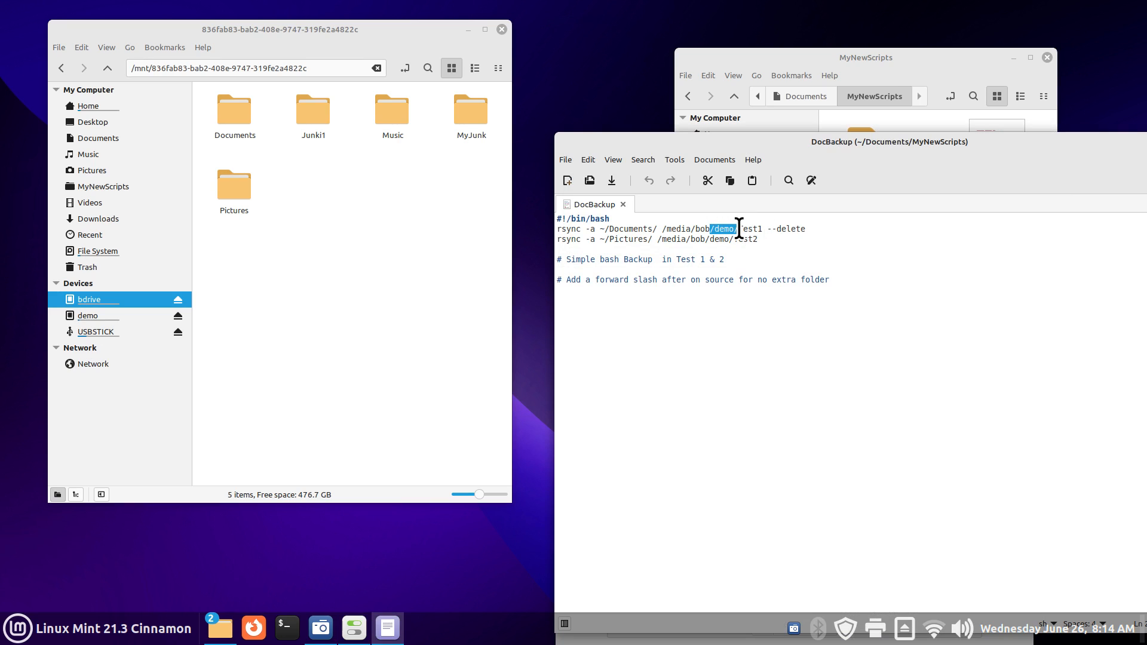
# Step: Eject the demo drive, emptying its trash, then remount it
pyautogui.moveTo(78, 321)
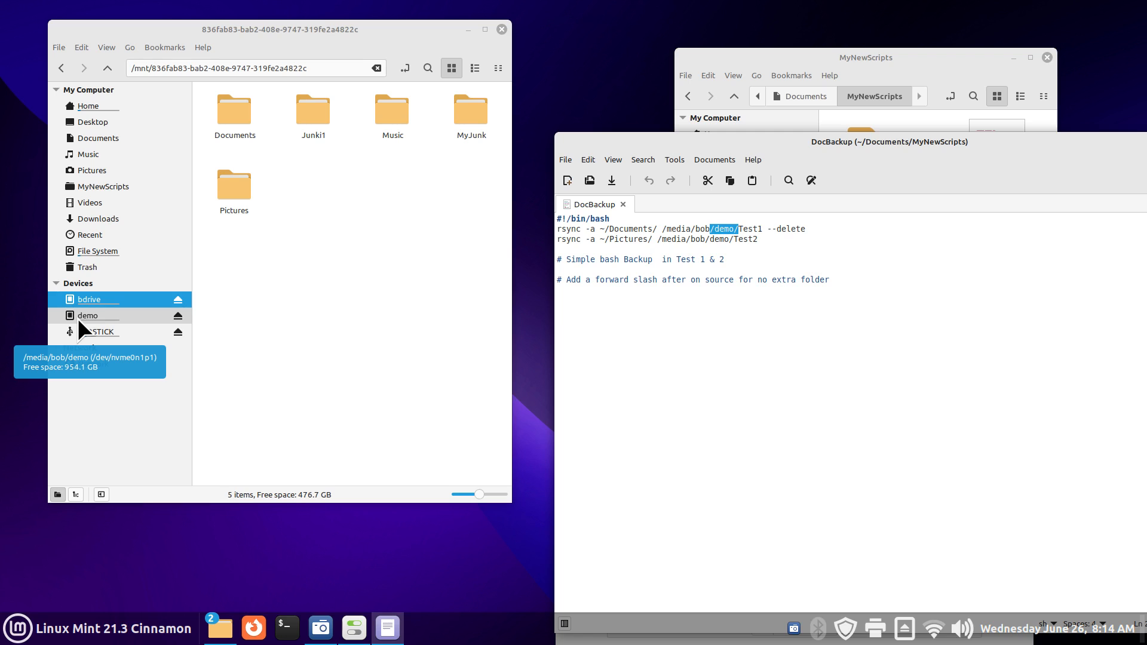
pyautogui.click(178, 315)
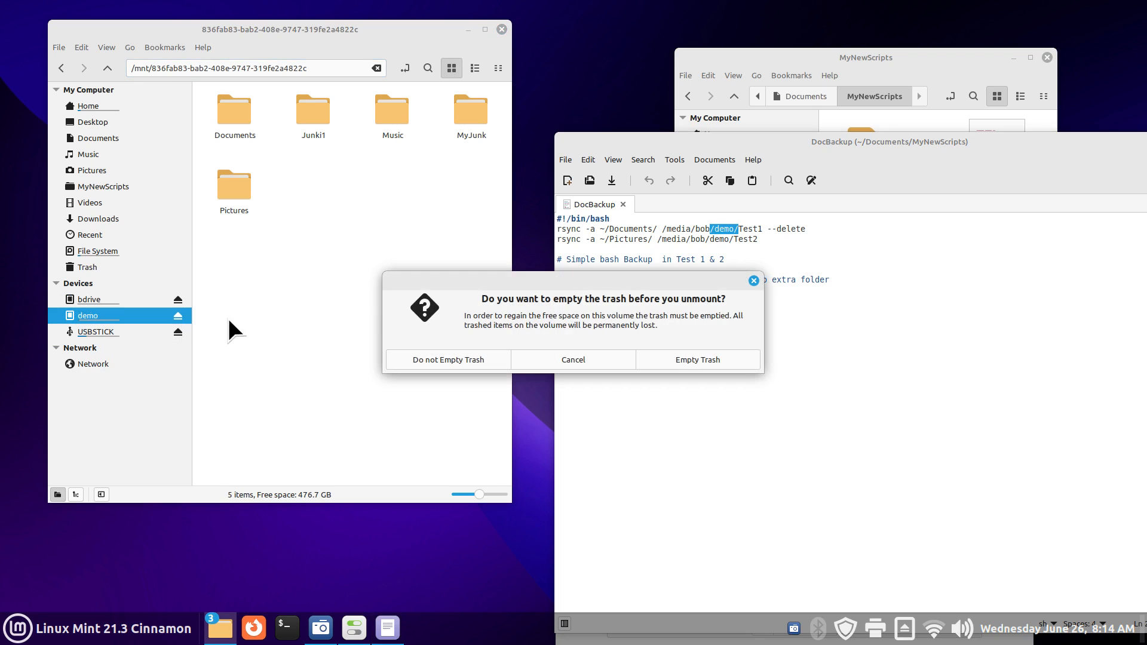
pyautogui.click(729, 361)
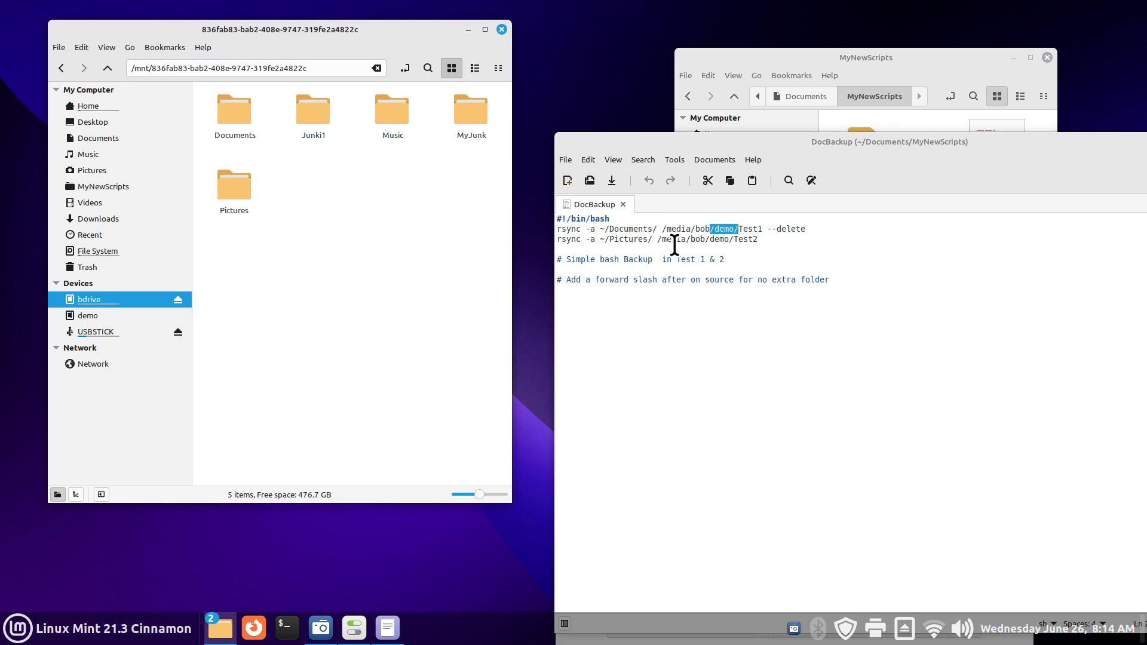
pyautogui.click(117, 314)
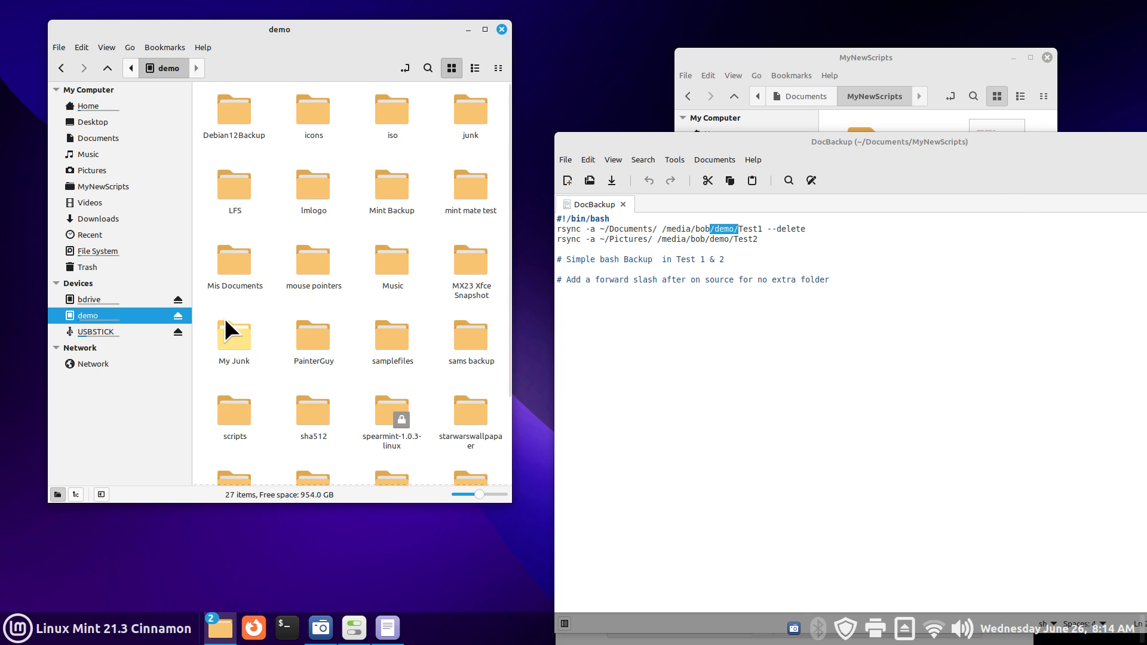
# Step: Close the DocBackup script in Xed
pyautogui.moveTo(164, 321)
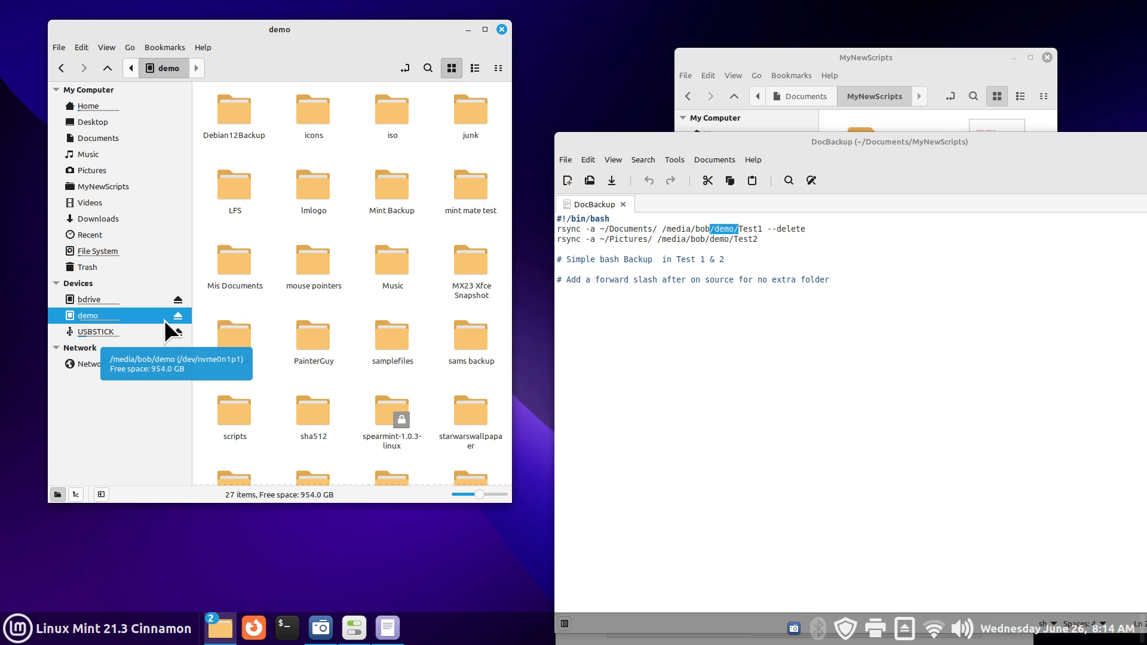
pyautogui.moveTo(165, 296)
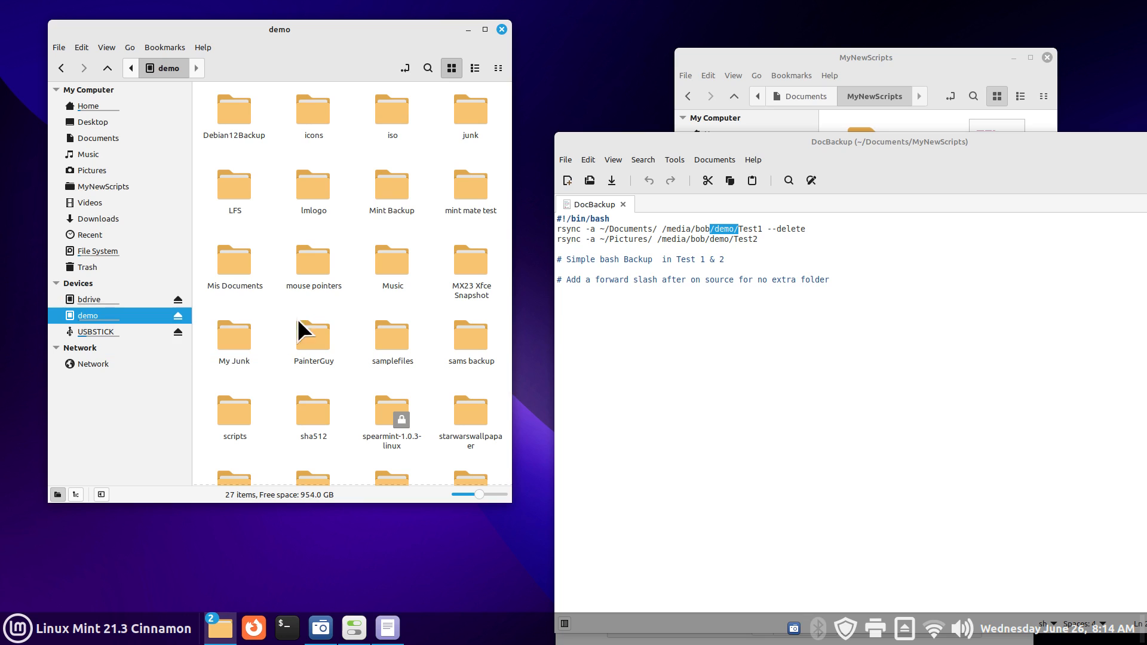
pyautogui.moveTo(797, 148); pyautogui.dragTo(613, 166)
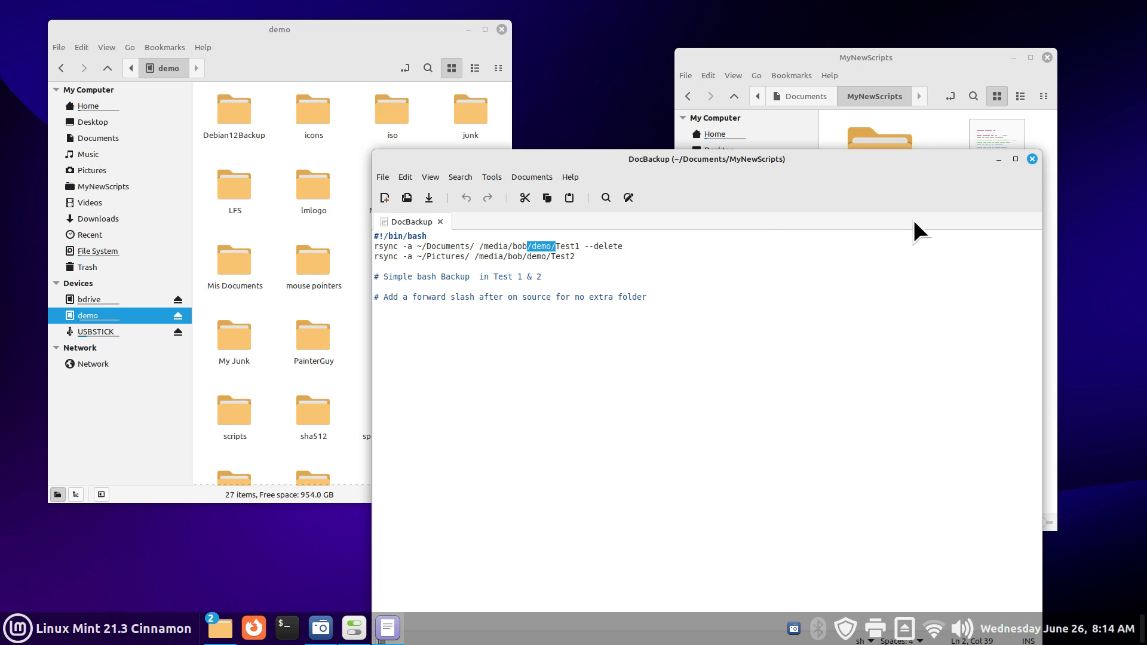
pyautogui.click(1031, 159)
# Step: Toggle the bdrive backup startup entry off and back on, then minimize System Settings
pyautogui.moveTo(806, 207); pyautogui.dragTo(665, 222)
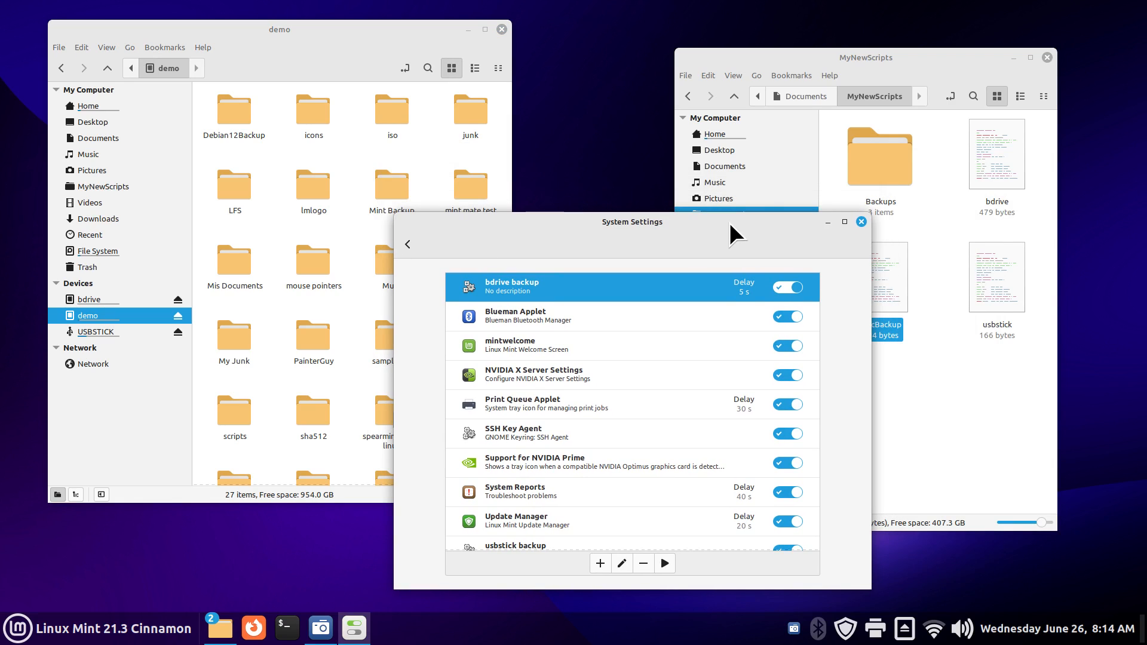
pyautogui.click(780, 288)
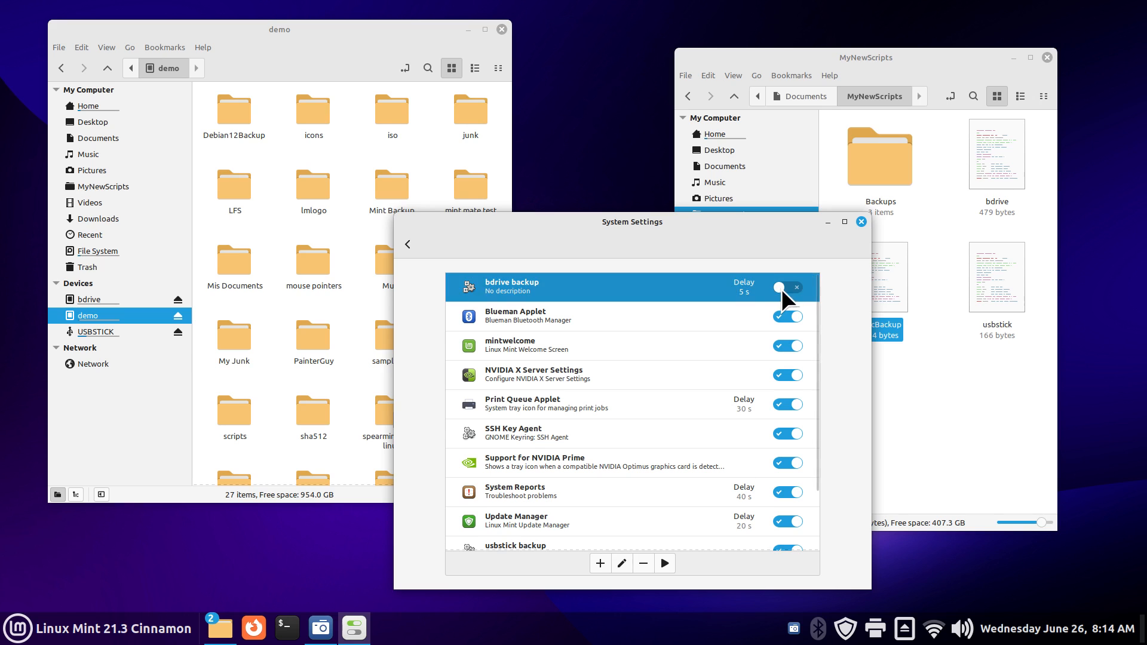
pyautogui.click(794, 289)
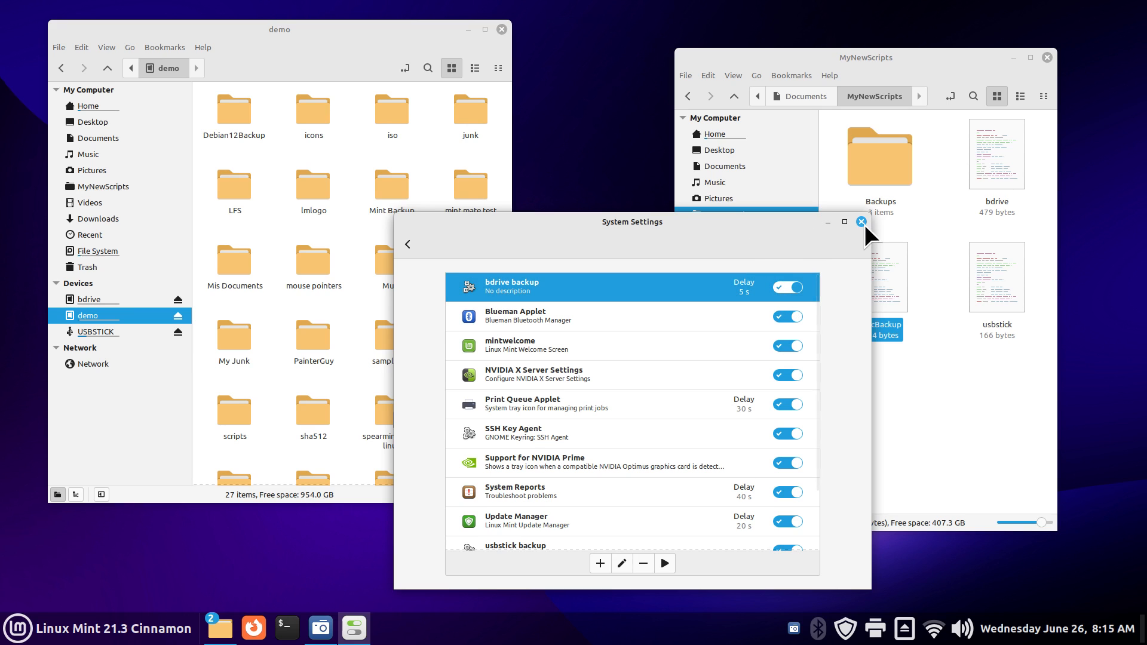
pyautogui.moveTo(873, 213); pyautogui.dragTo(839, 224)
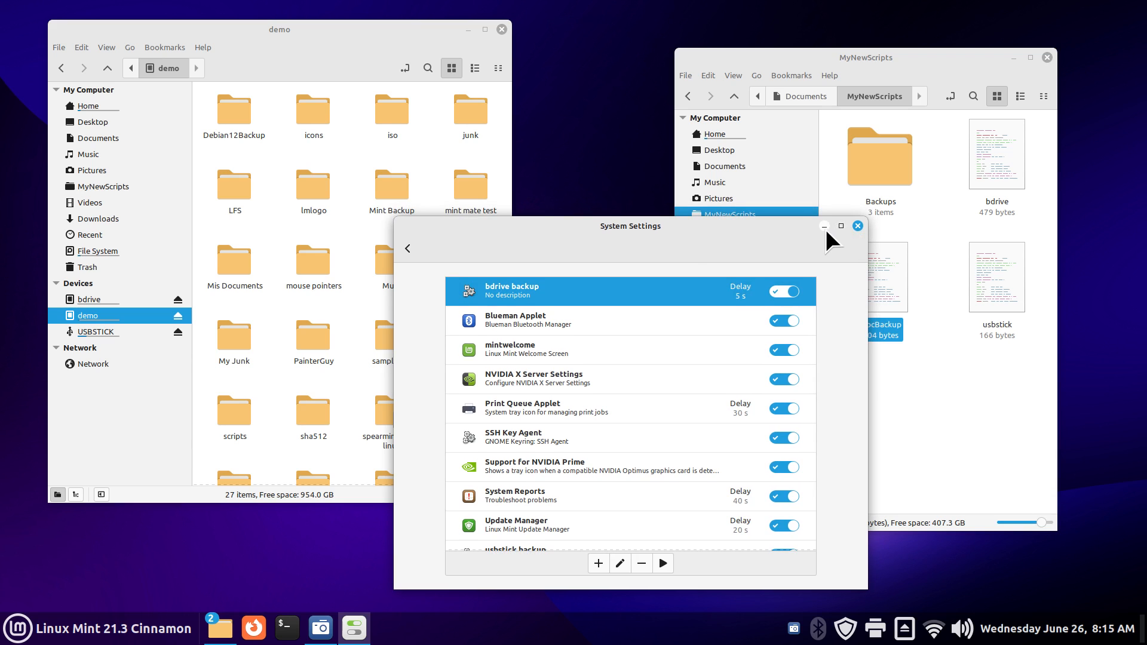
pyautogui.click(824, 227)
# Step: Display the bdrive script in Xed, highlight --delete on the Documents line, and close it
pyautogui.click(893, 263)
pyautogui.click(986, 156)
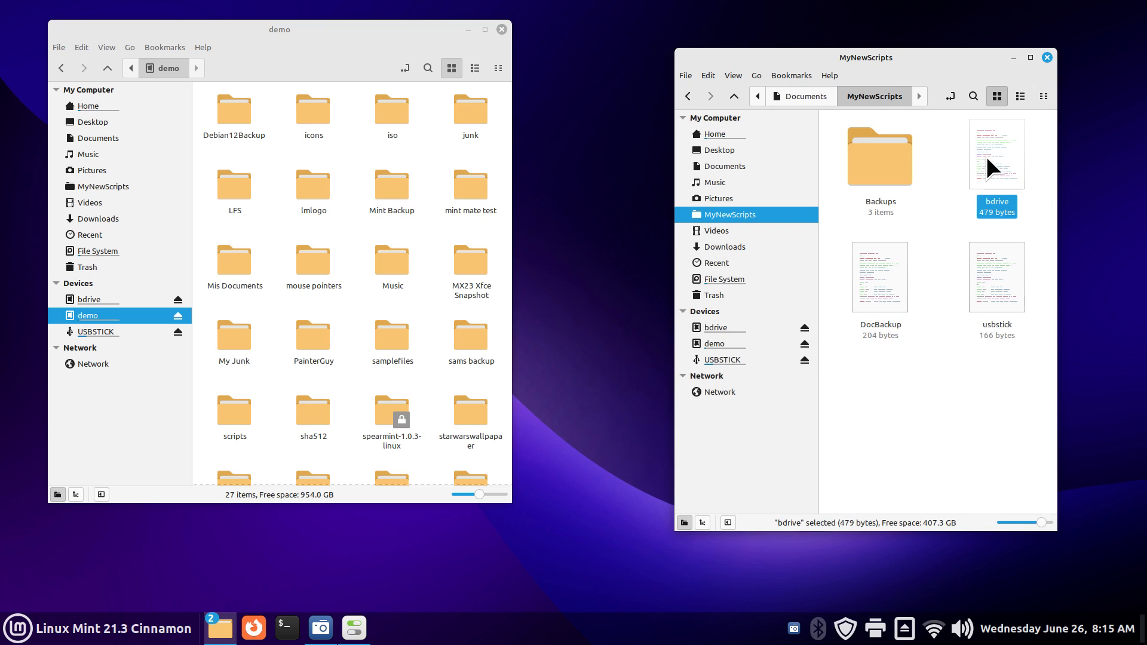
pyautogui.doubleClick(987, 156)
pyautogui.click(836, 345)
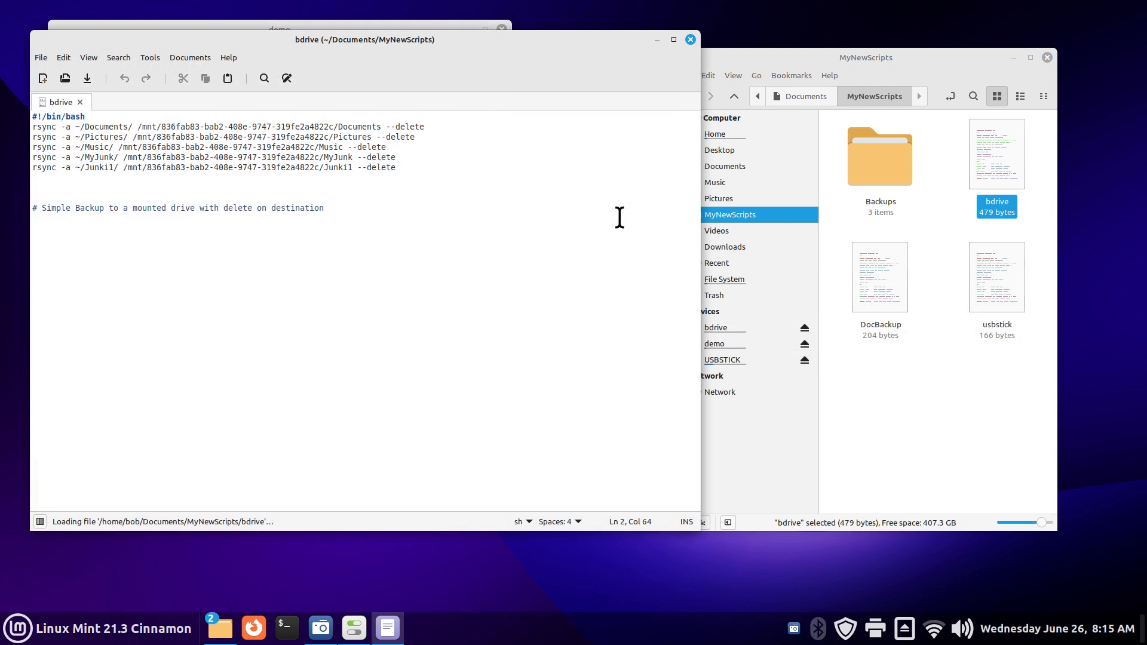
pyautogui.scroll(6, 549, 237)
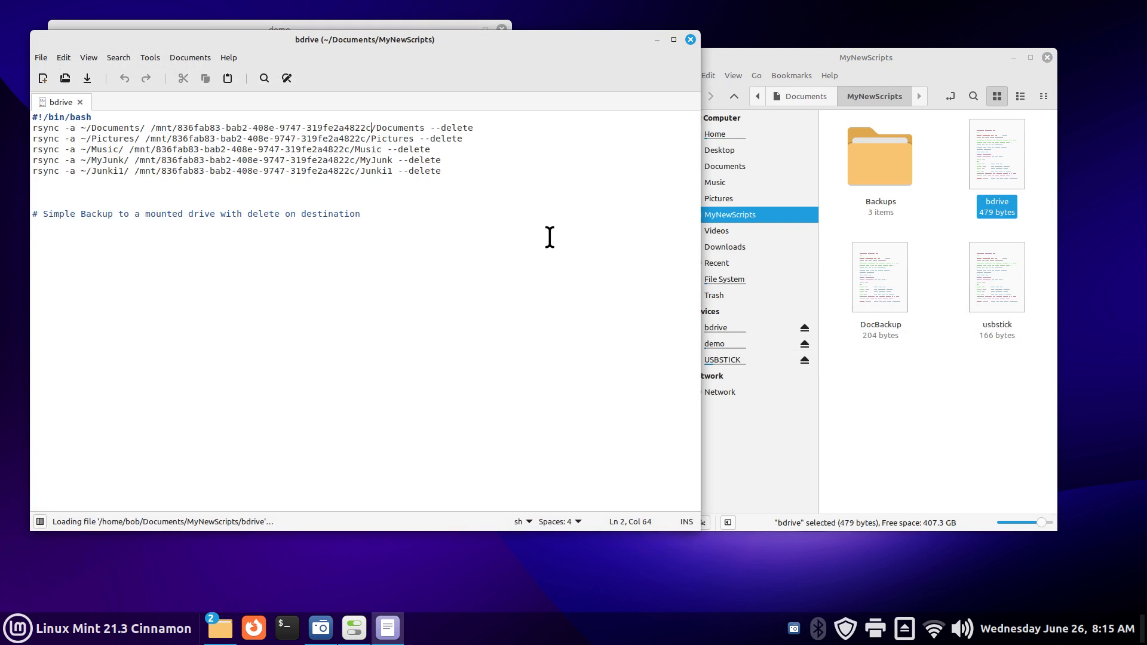
pyautogui.moveTo(607, 134); pyautogui.dragTo(668, 136)
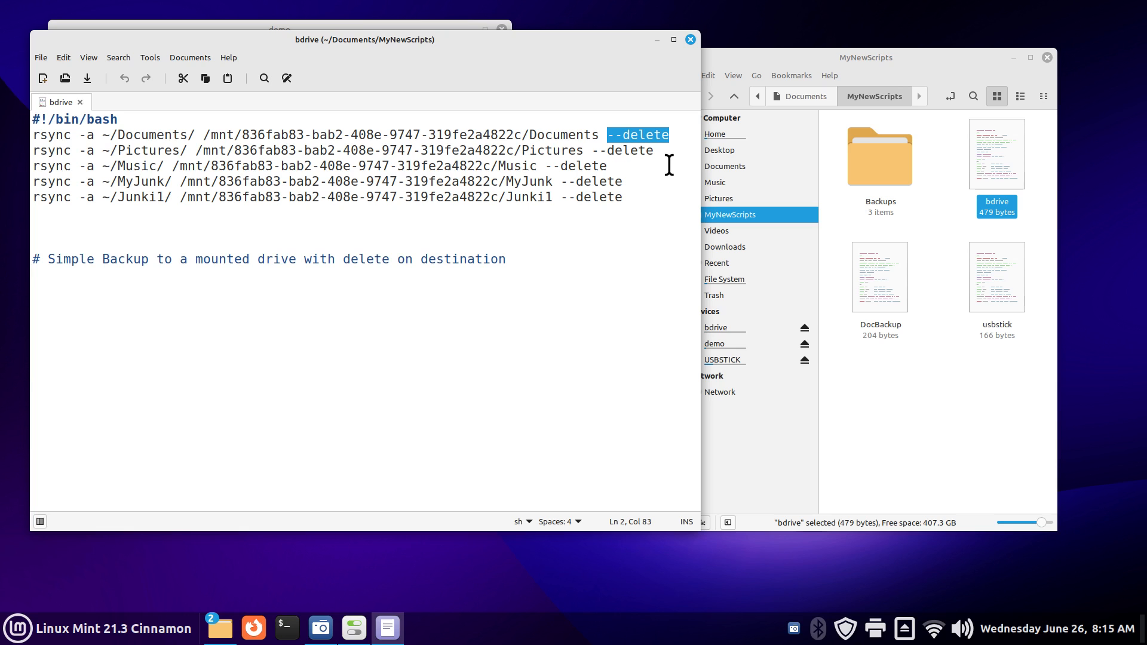
pyautogui.click(691, 40)
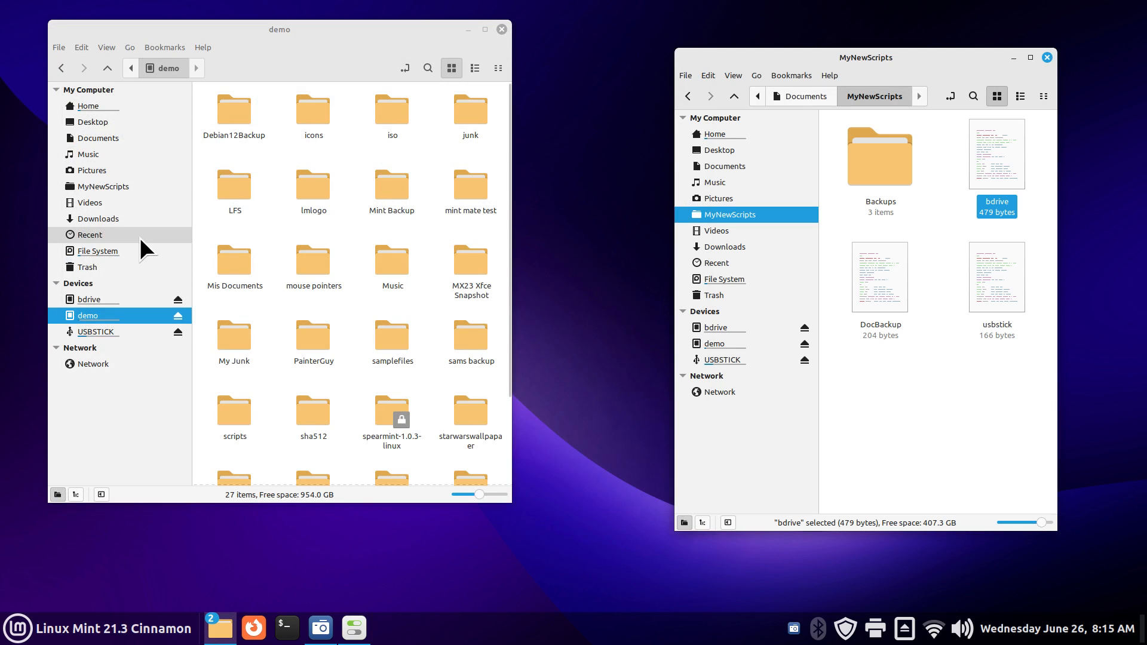
# Step: Open bdrive's Documents folder in the left Nemo window
pyautogui.click(93, 138)
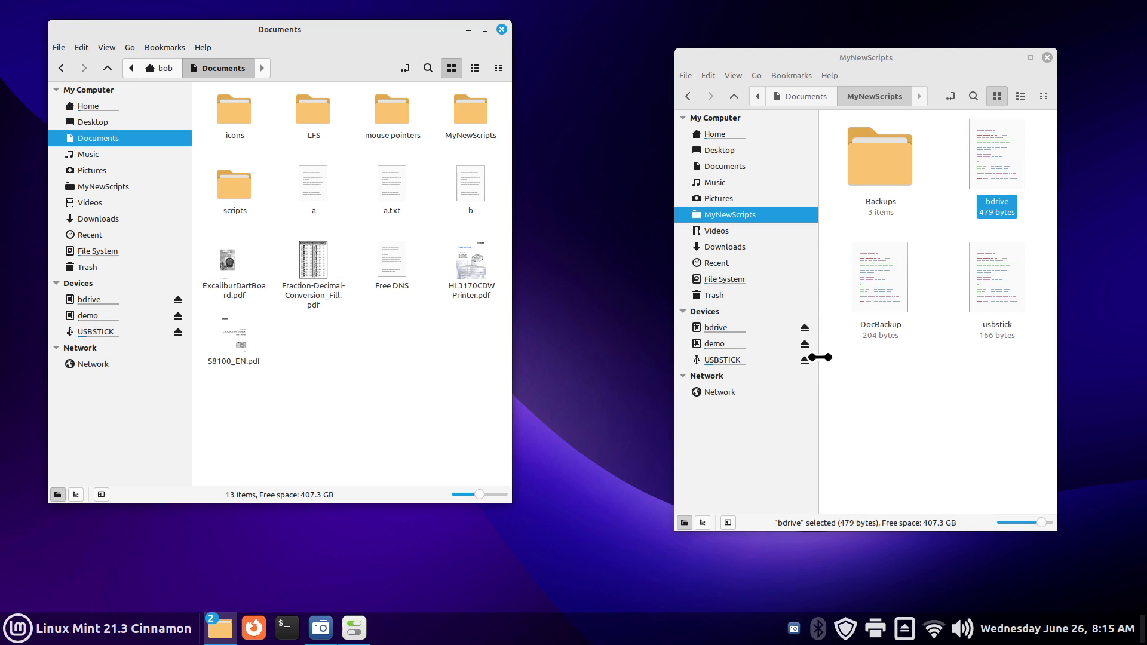
pyautogui.moveTo(758, 331)
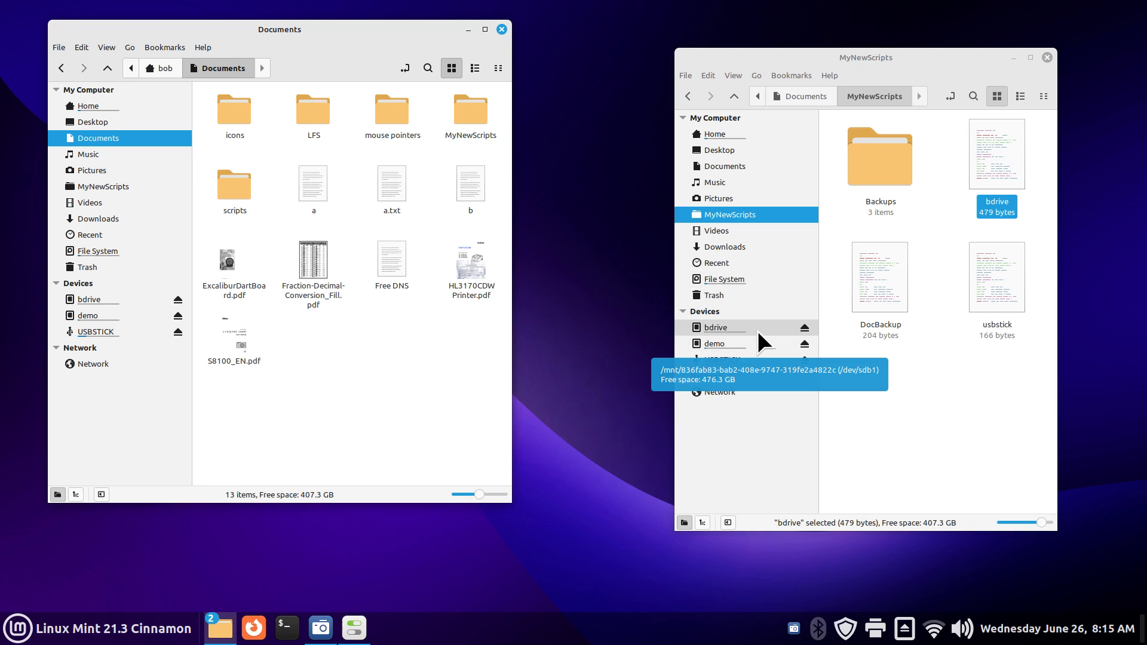
pyautogui.click(758, 331)
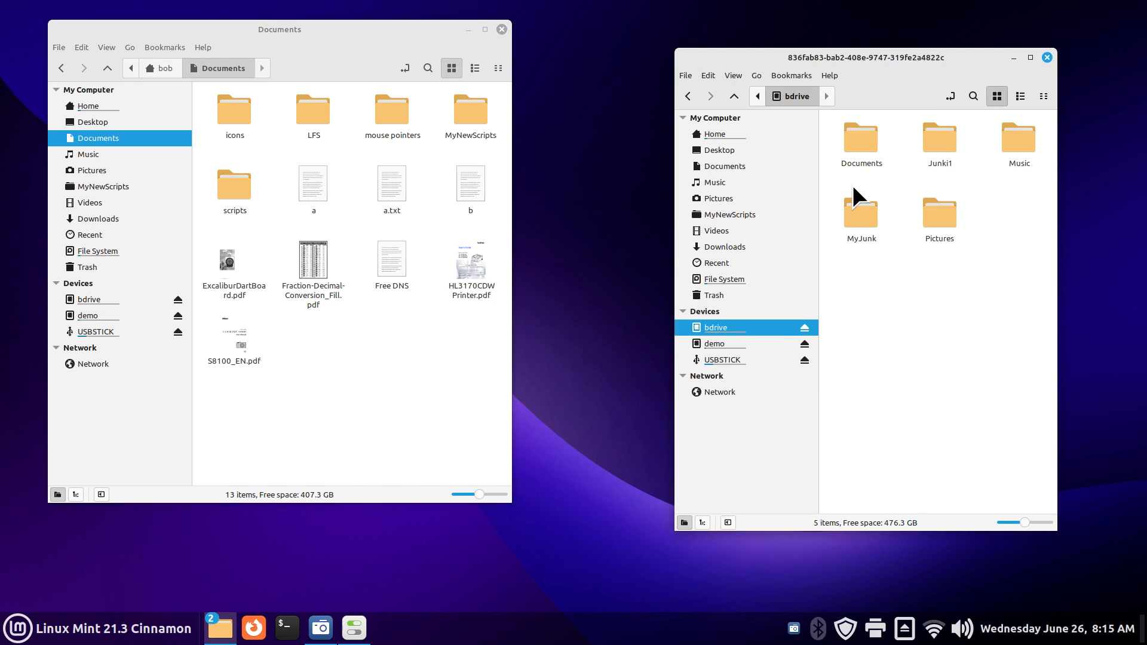
pyautogui.doubleClick(868, 146)
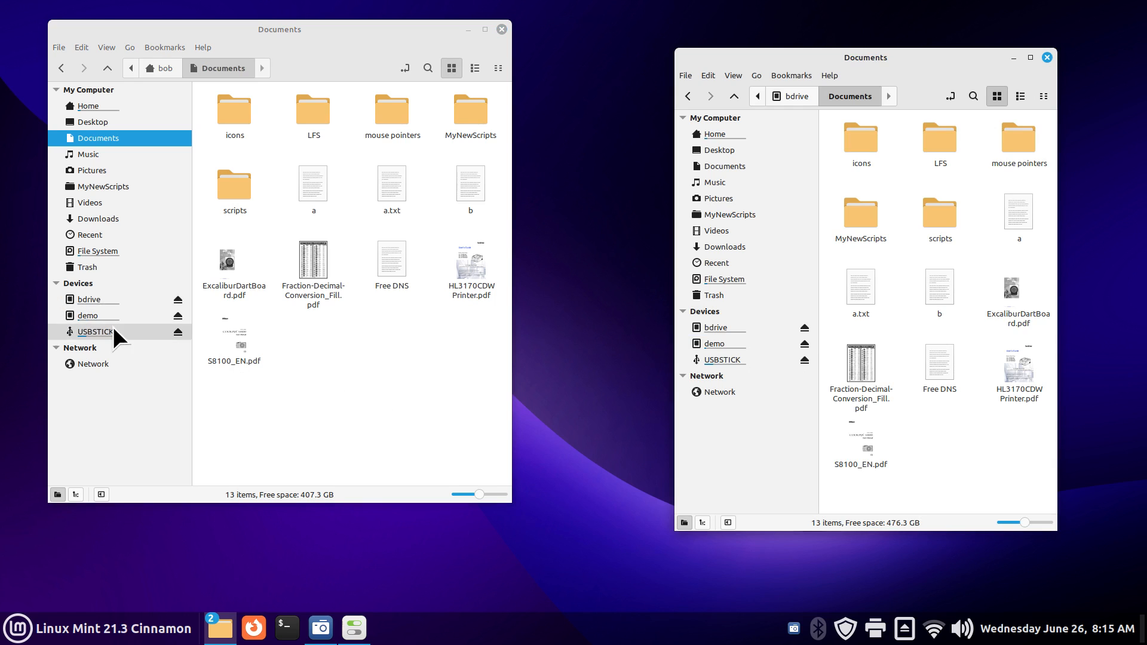
pyautogui.click(88, 300)
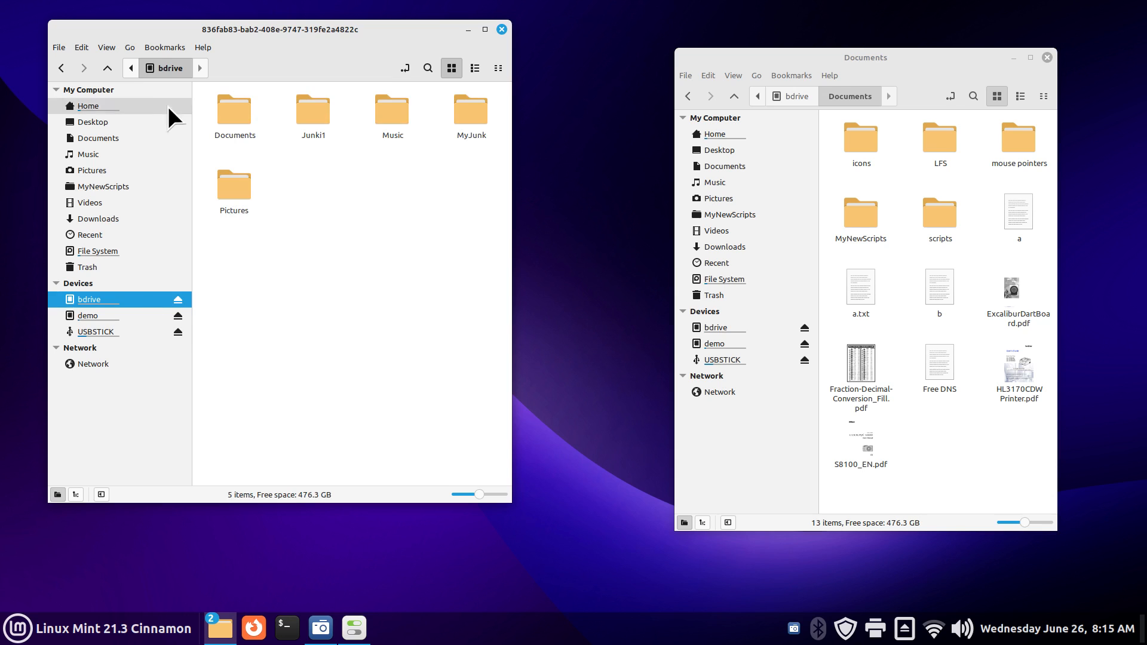
pyautogui.doubleClick(219, 100)
# Step: Show home Documents in the right window, widened and placed beside the bdrive copy
pyautogui.moveTo(928, 63); pyautogui.dragTo(862, 46)
pyautogui.click(724, 148)
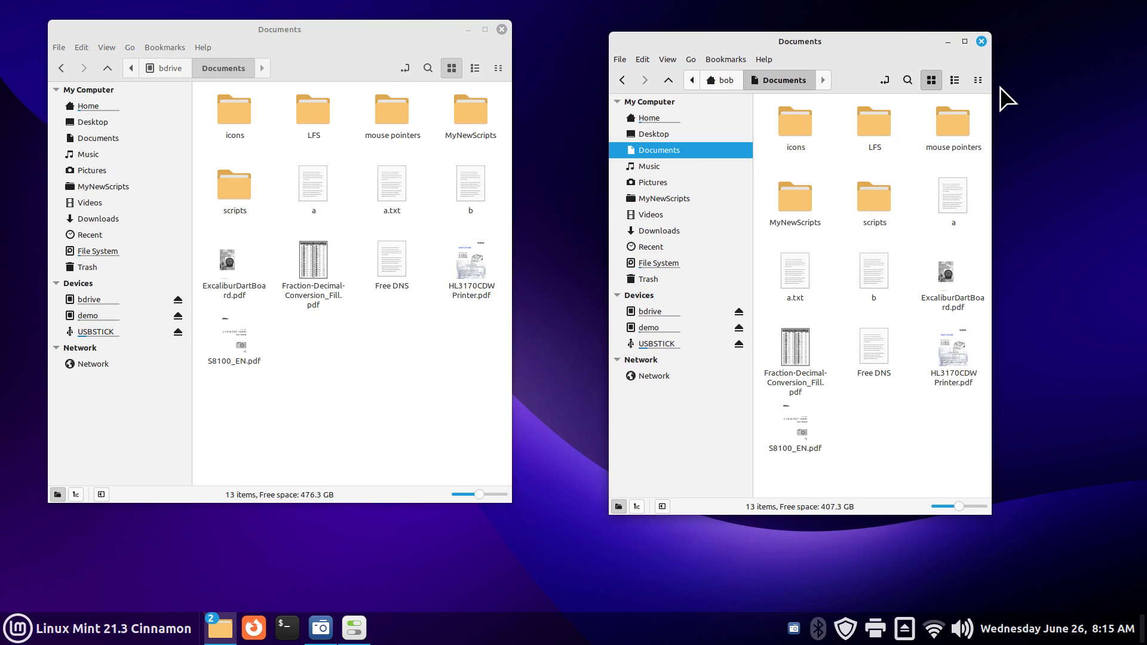
pyautogui.moveTo(991, 95); pyautogui.dragTo(1136, 93)
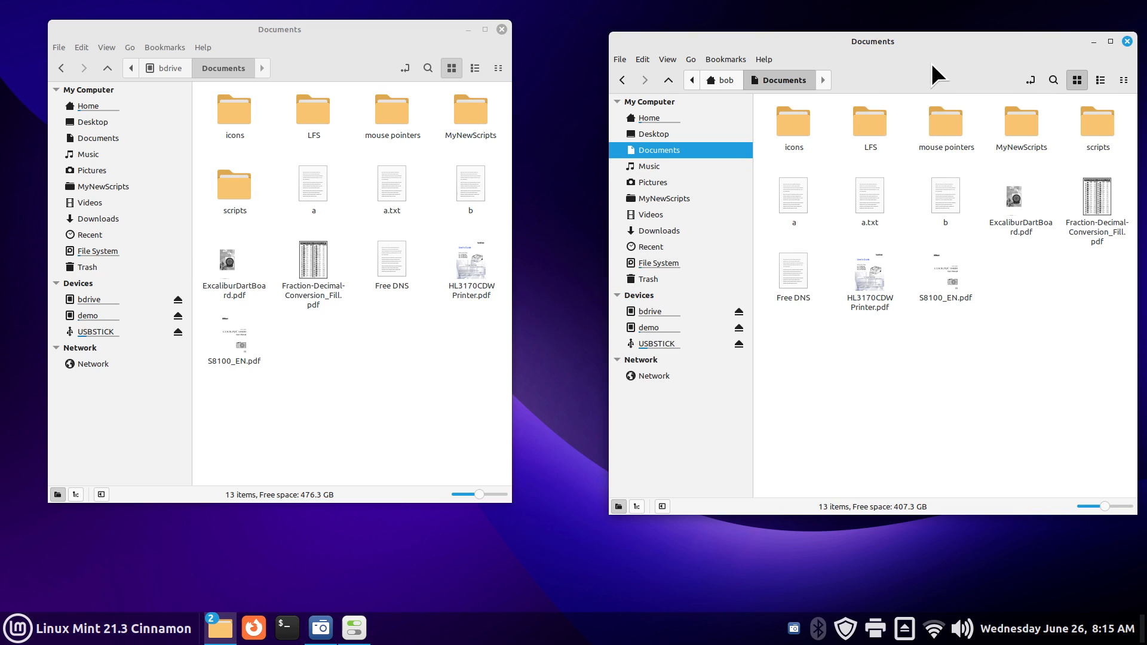
pyautogui.moveTo(916, 50); pyautogui.dragTo(901, 47)
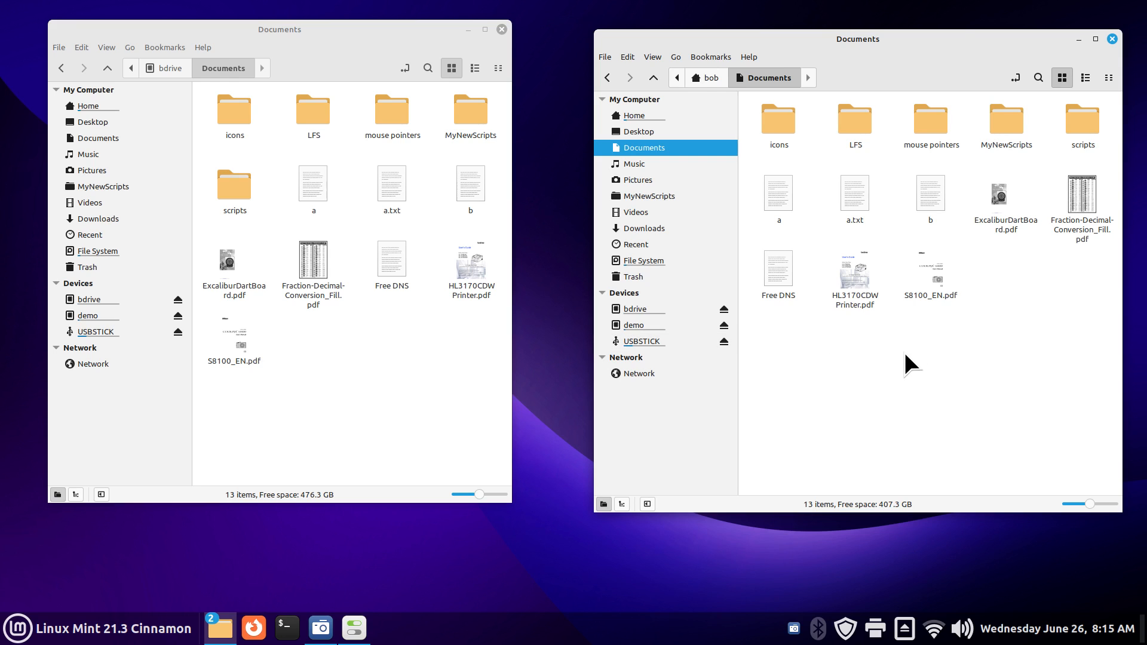
pyautogui.hotkey('ctrl', '-')
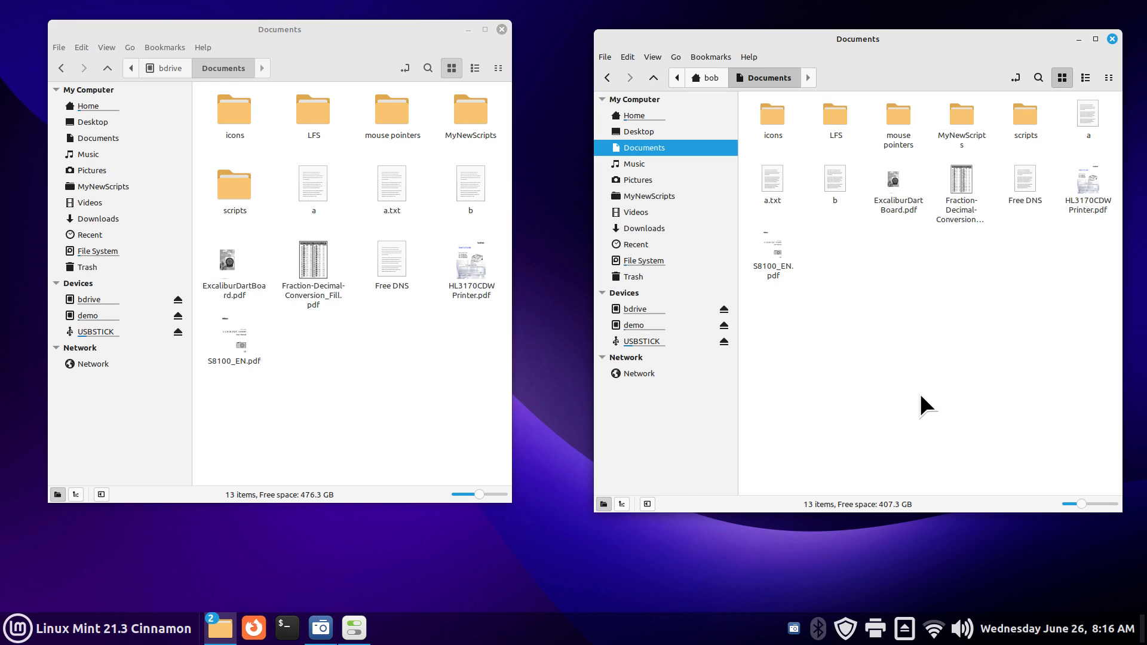
pyautogui.hotkey('ctrl', '+')
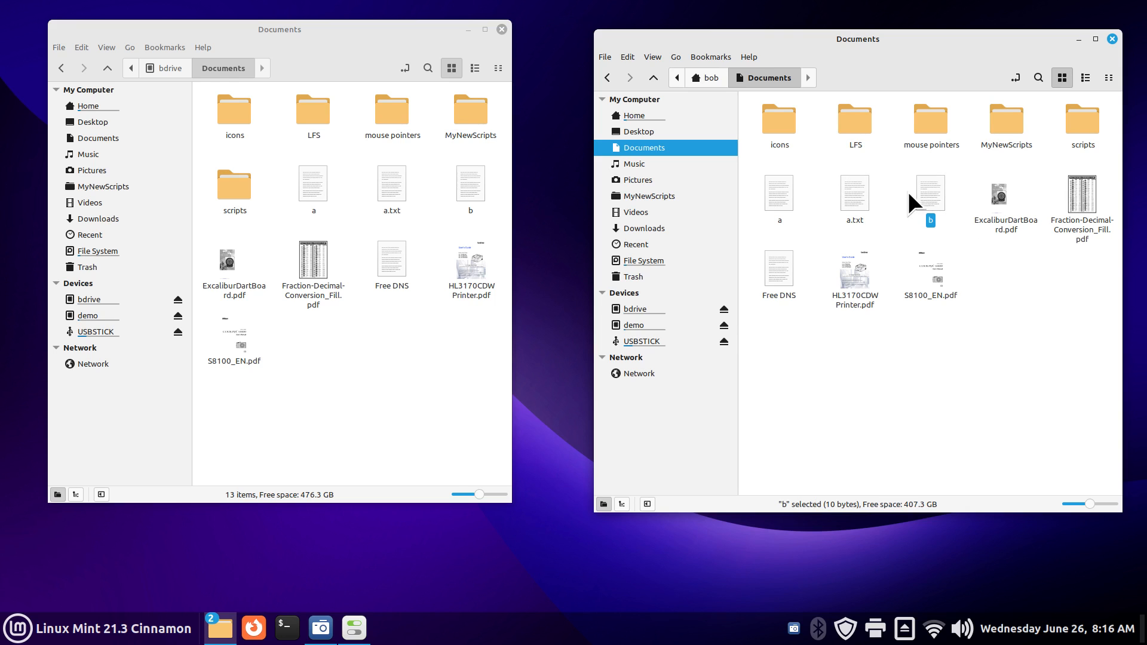
# Step: Save a 'Test New' line into home Documents' b, then view bdrive's unchanged copy of b
pyautogui.doubleClick(929, 190)
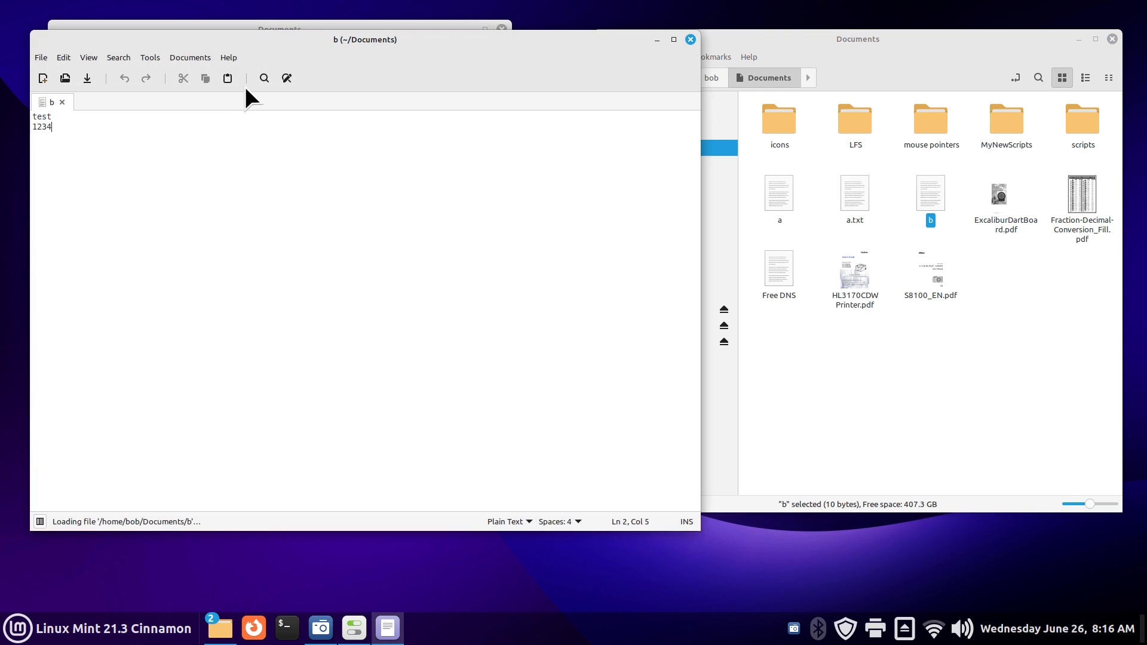
pyautogui.moveTo(277, 46); pyautogui.dragTo(579, 187)
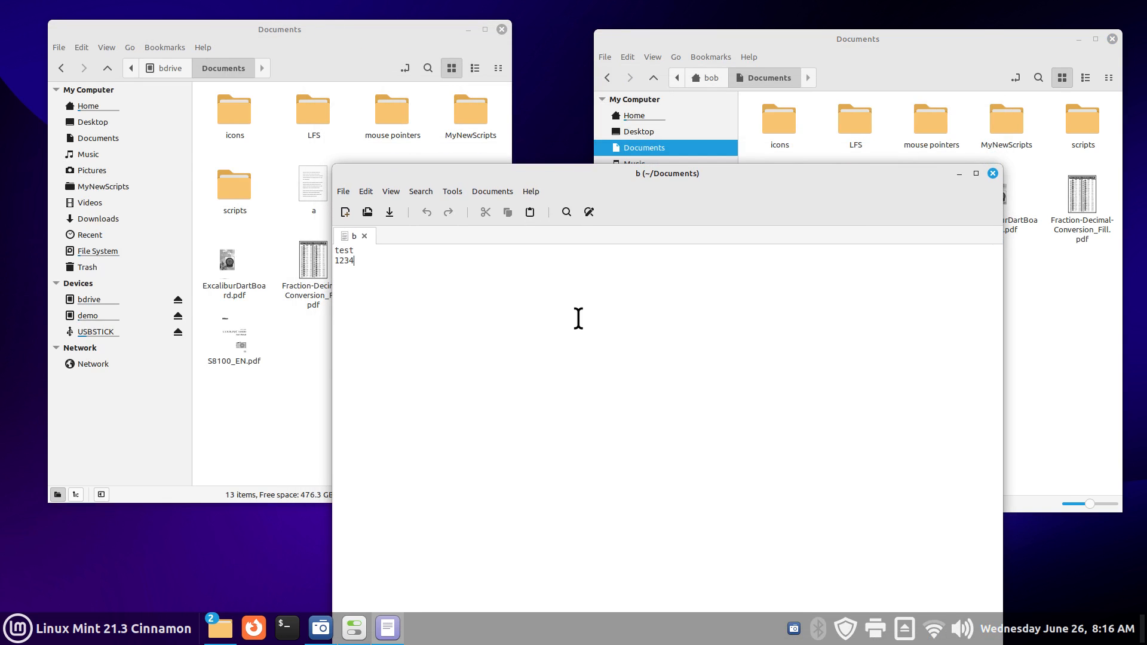
pyautogui.press('Return')
pyautogui.press('Return')
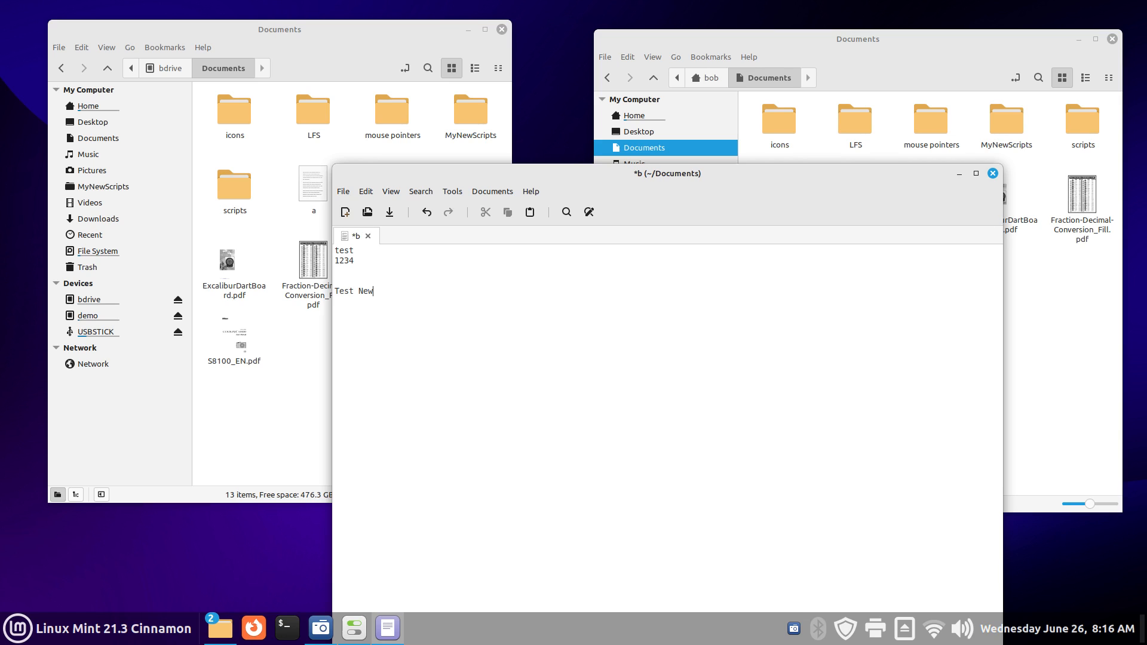
pyautogui.click(993, 174)
pyautogui.click(795, 465)
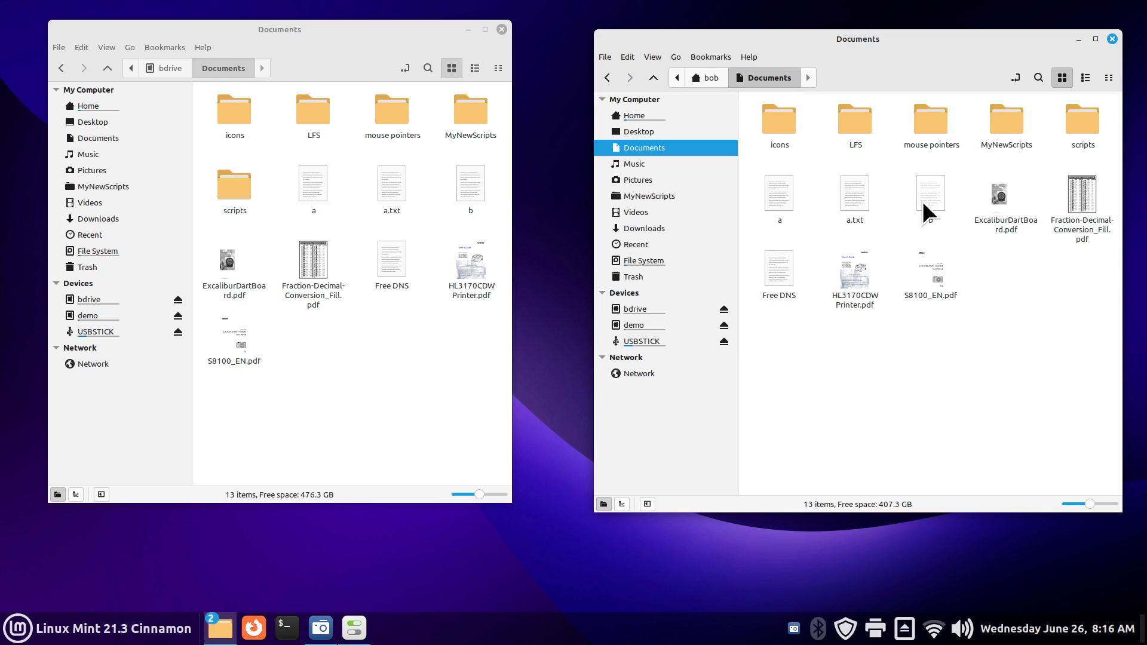
pyautogui.doubleClick(471, 186)
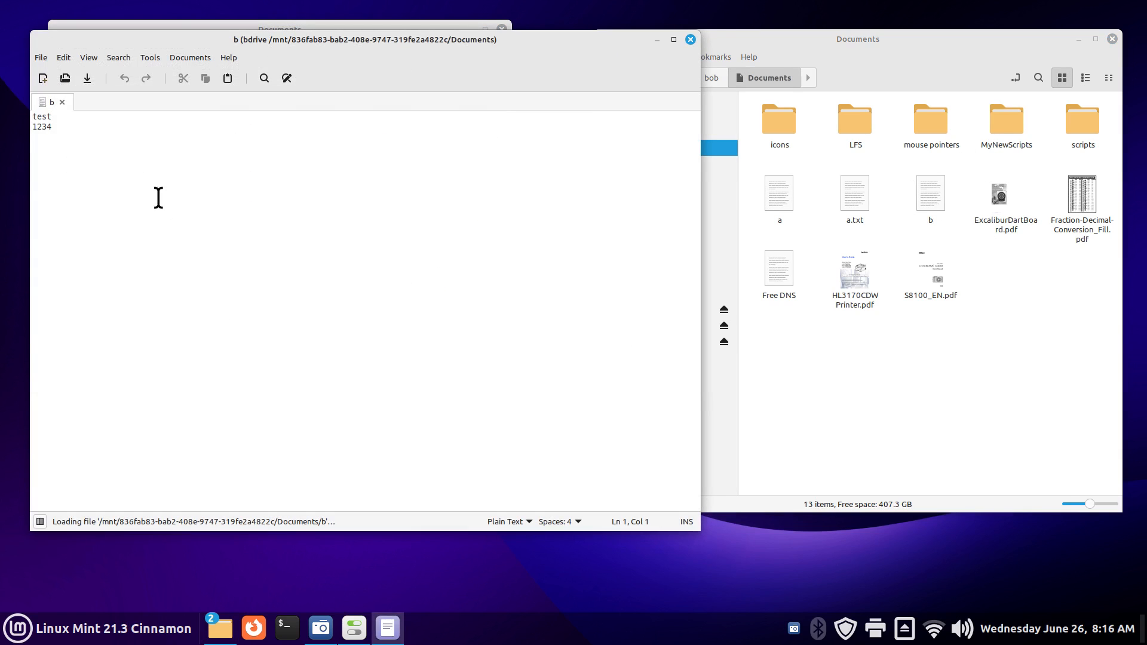
pyautogui.click(688, 42)
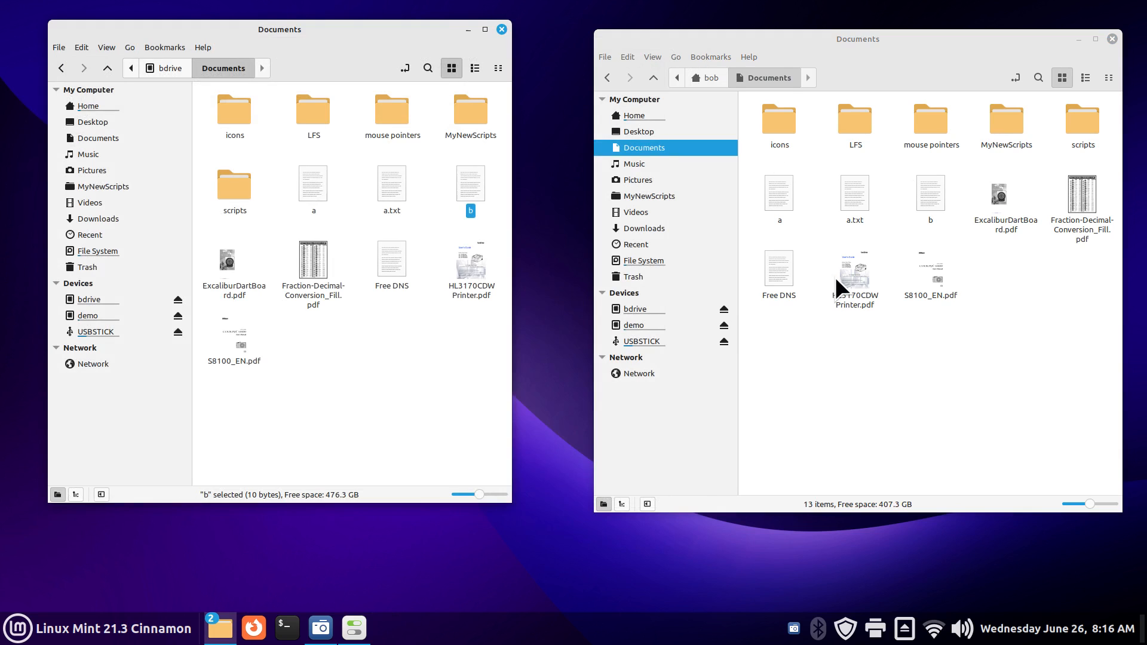
# Step: Create folder Test88888 in home Documents and delete file a
pyautogui.click(848, 325)
pyautogui.rightClick(833, 354)
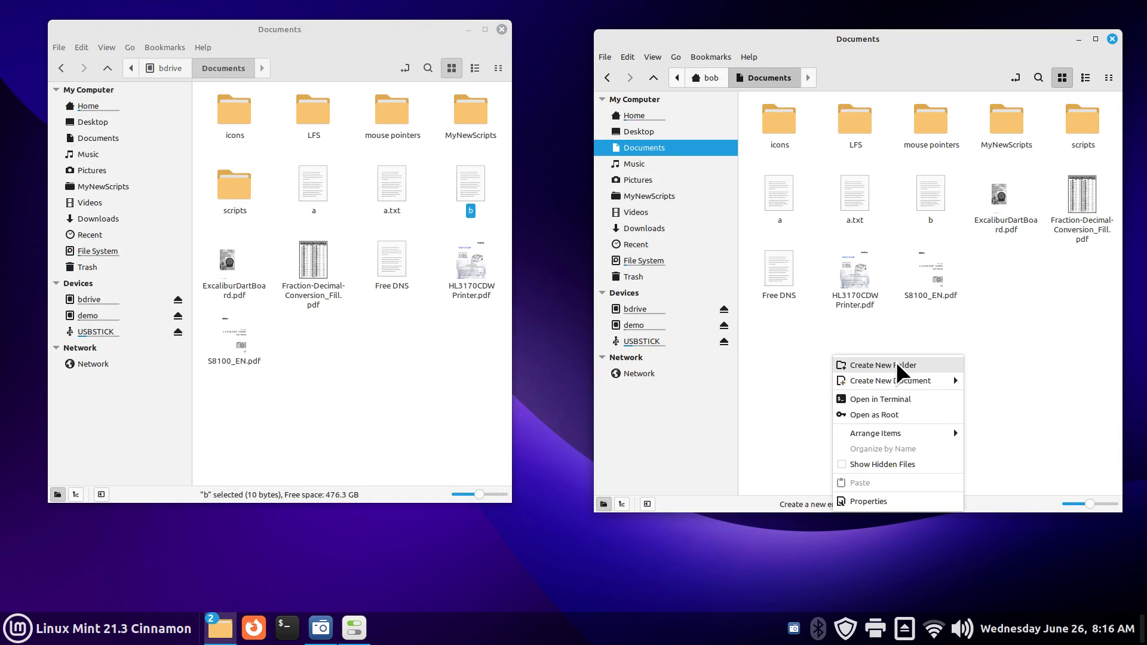
pyautogui.click(898, 363)
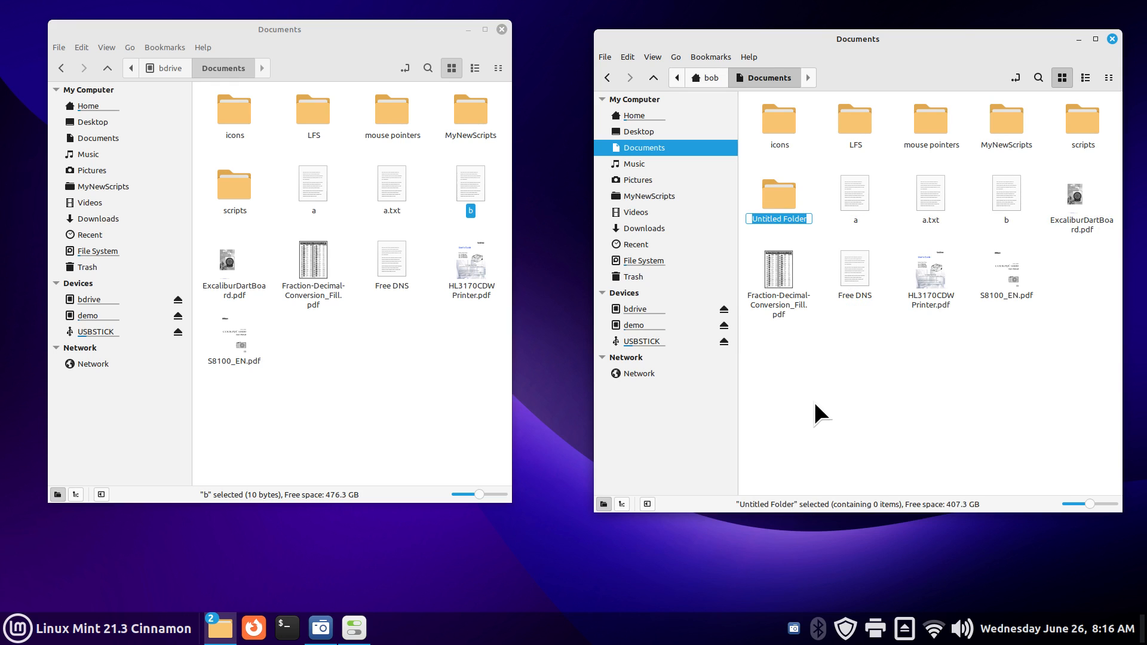
pyautogui.write('Test88888')
pyautogui.press('Return')
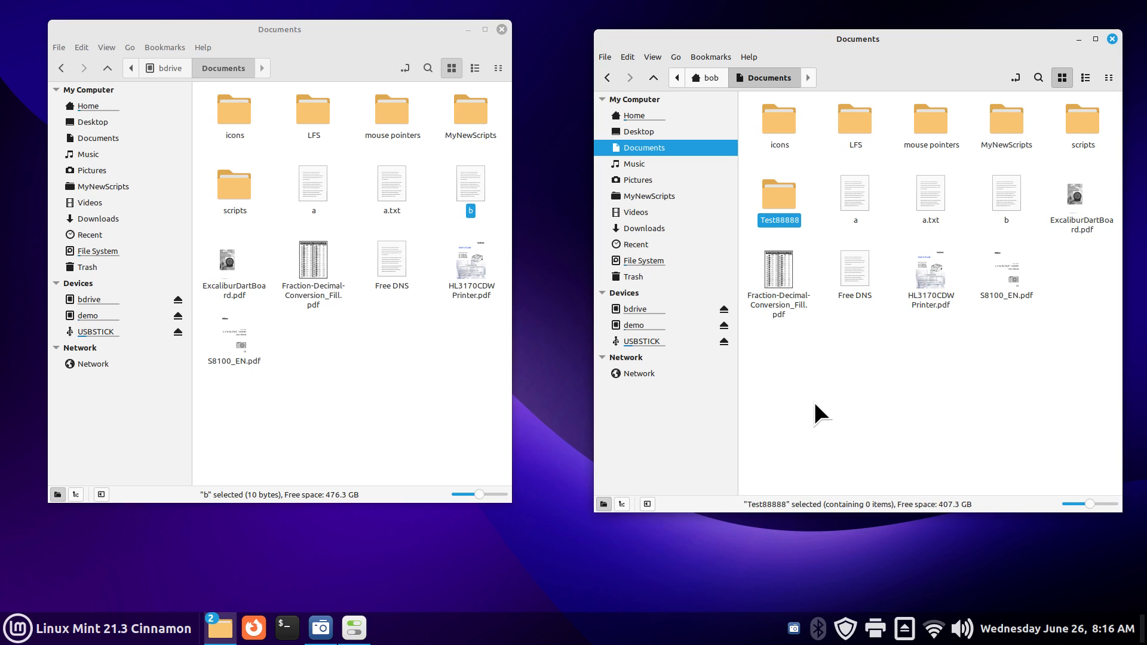
pyautogui.click(850, 196)
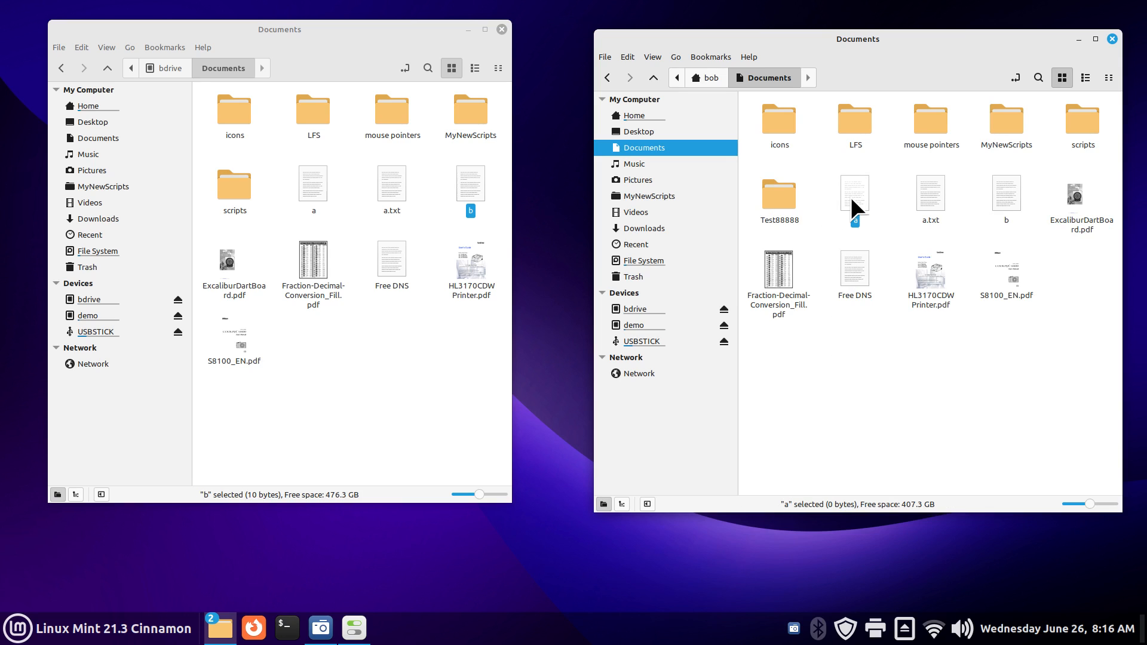
pyautogui.press('Delete')
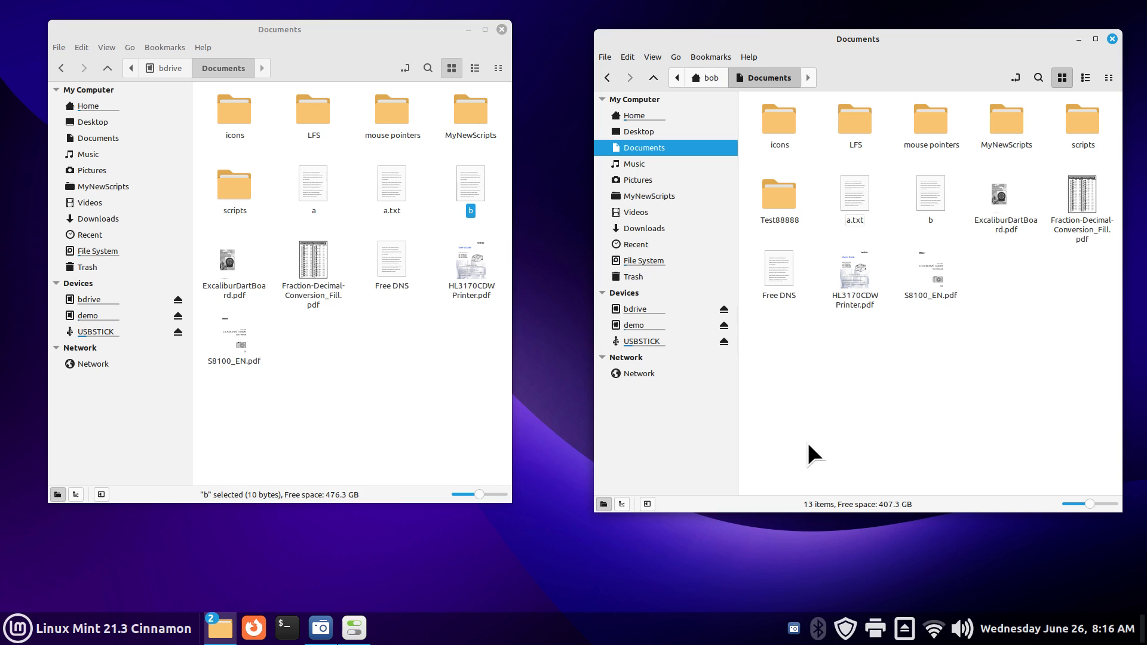
# Step: Run the 'bdrive backup' entry from Startup Applications immediately
pyautogui.click(355, 627)
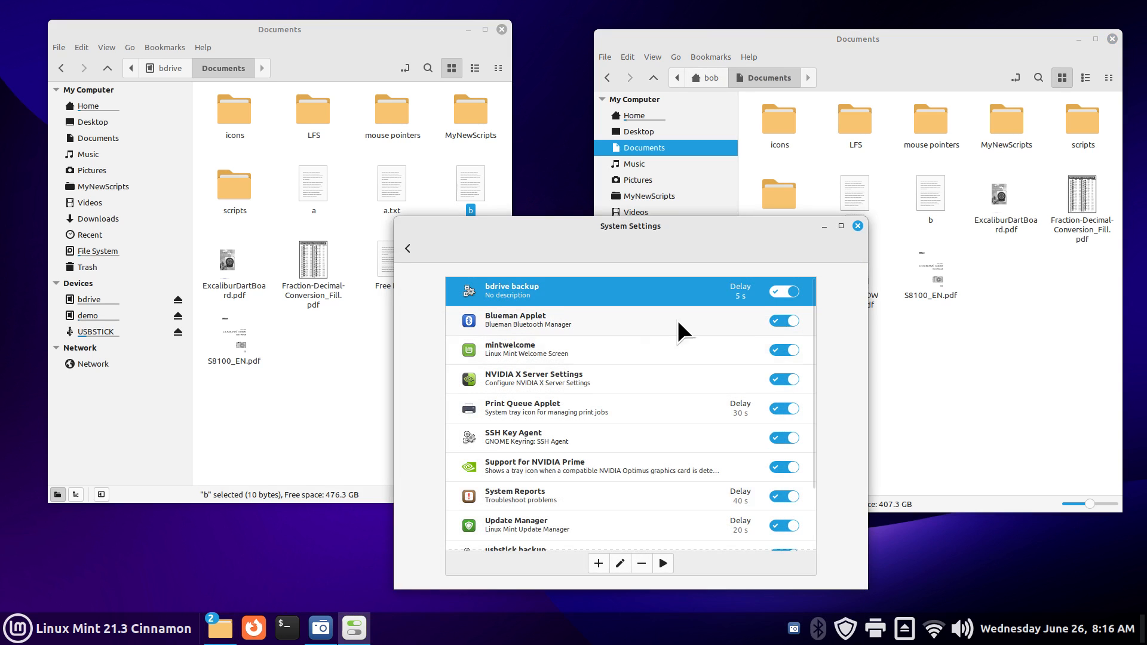
pyautogui.click(790, 292)
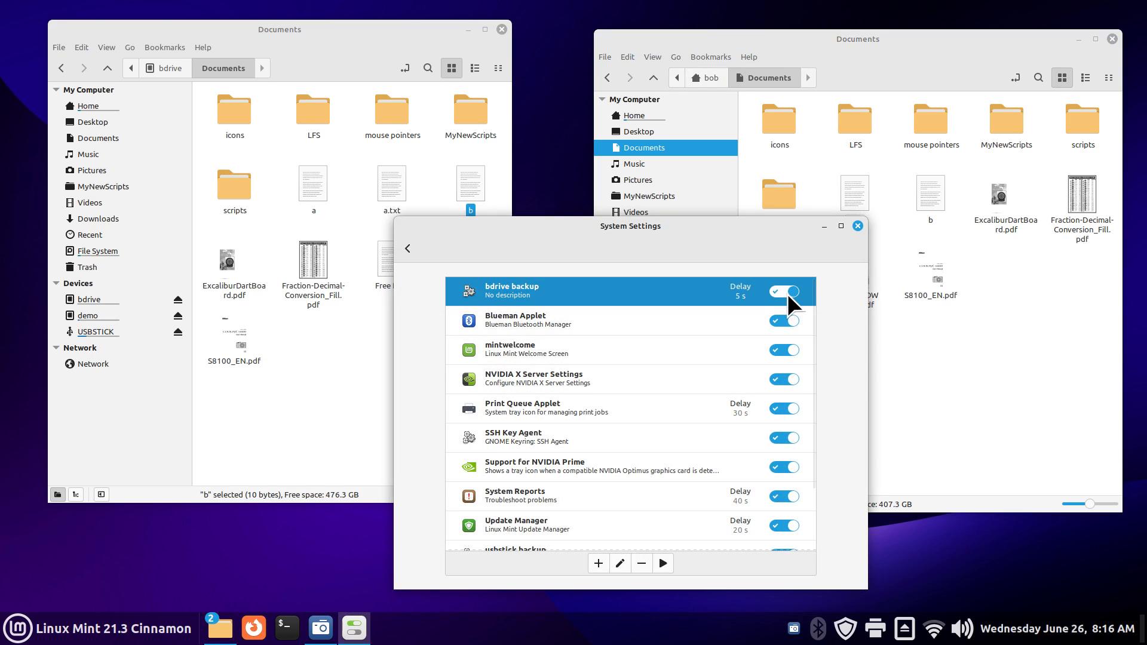
pyautogui.moveTo(683, 225); pyautogui.dragTo(755, 224)
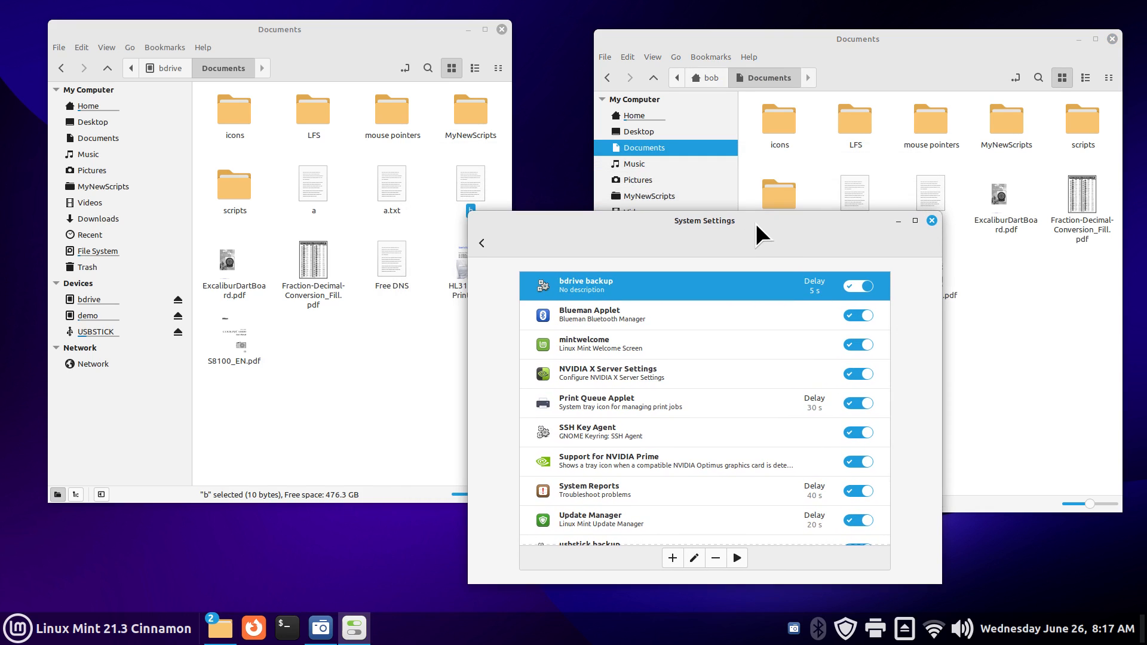
pyautogui.moveTo(664, 219); pyautogui.dragTo(701, 220)
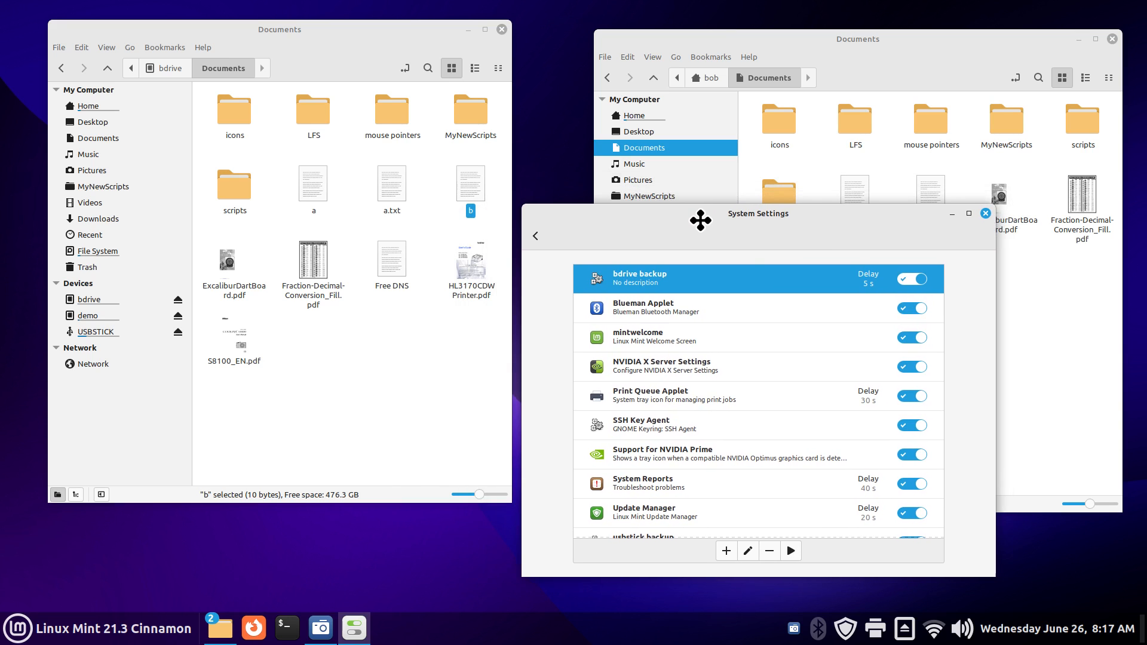
pyautogui.click(791, 550)
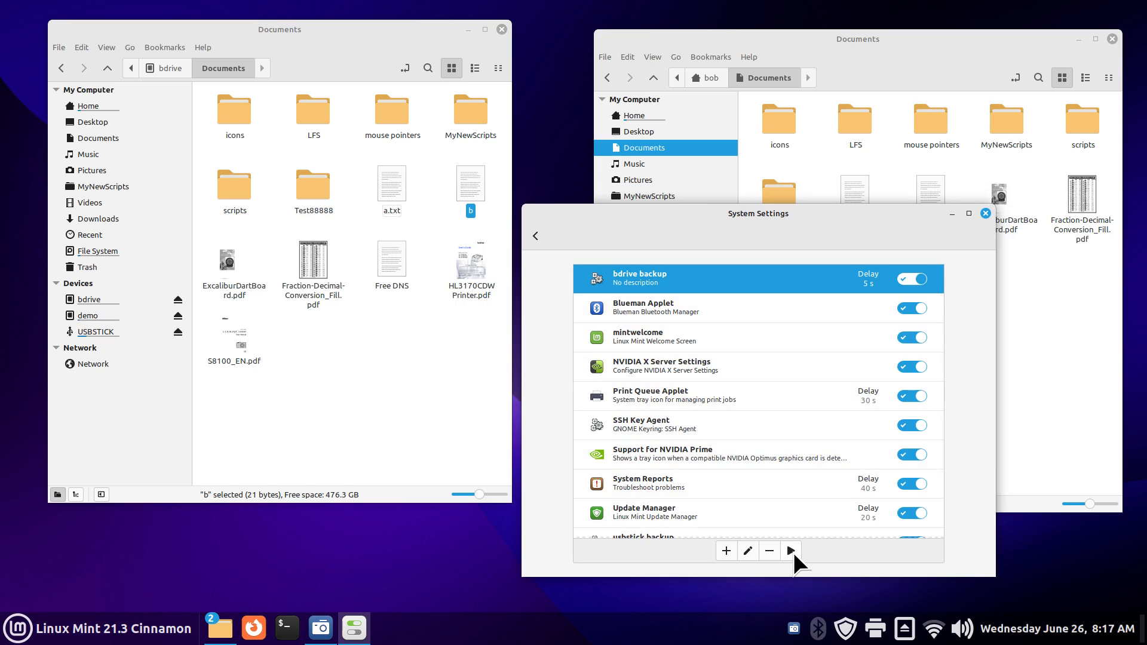
pyautogui.moveTo(839, 227); pyautogui.dragTo(738, 426)
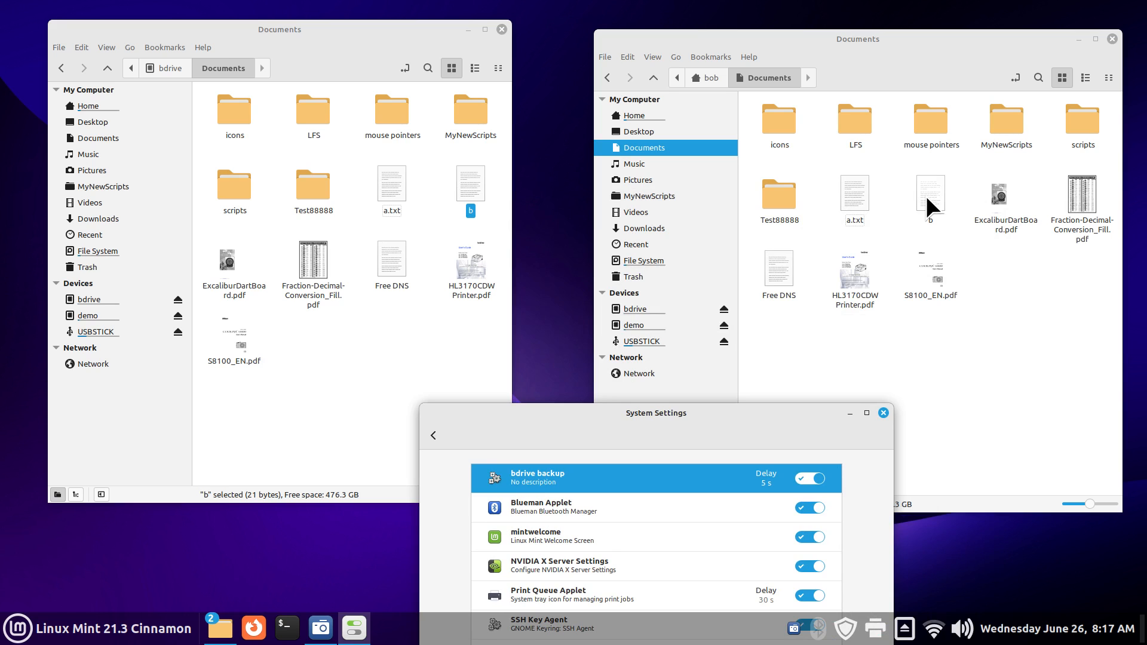
# Step: Confirm bdrive's copy of b now contains the 'Test New' line, then close it
pyautogui.doubleClick(471, 191)
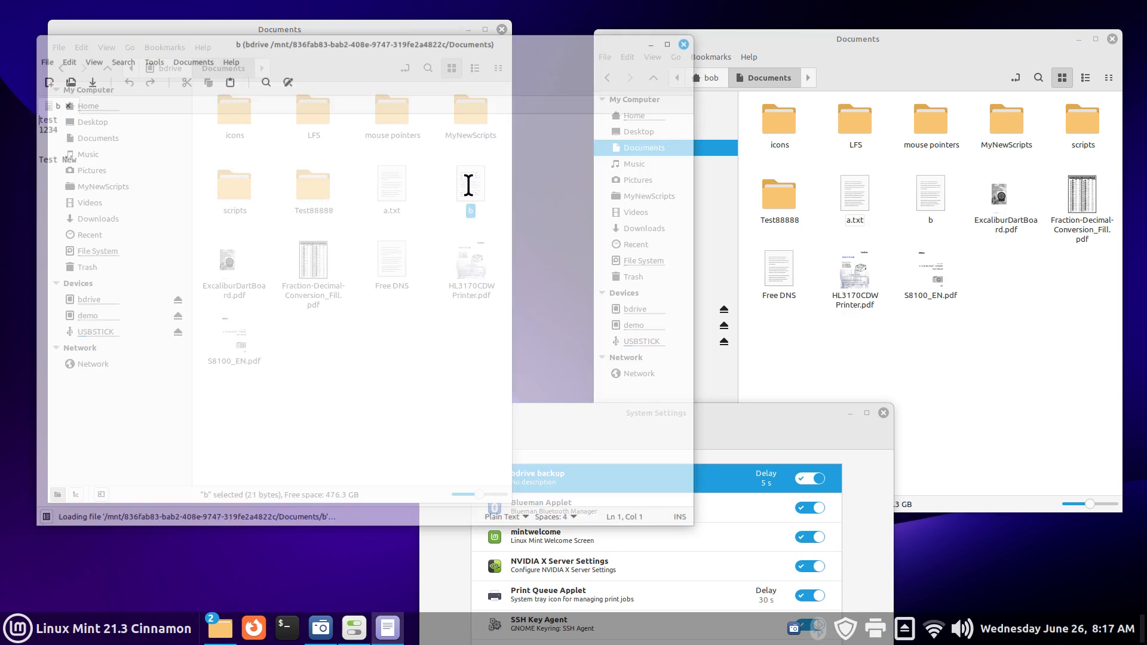
pyautogui.moveTo(31, 157); pyautogui.dragTo(104, 156)
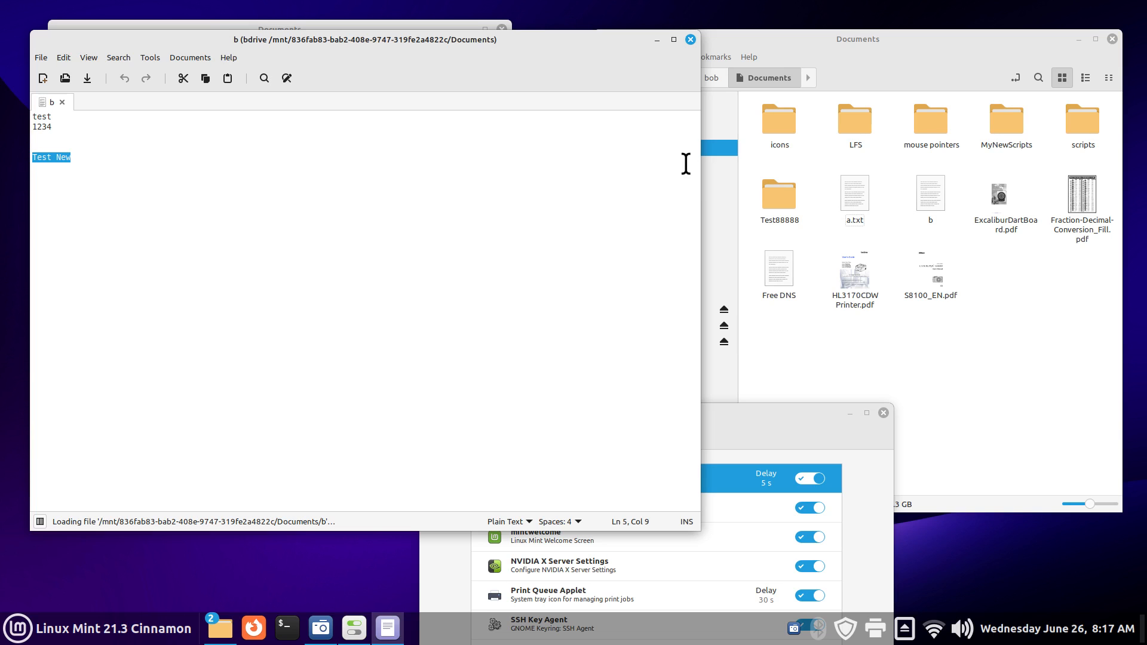
pyautogui.click(688, 39)
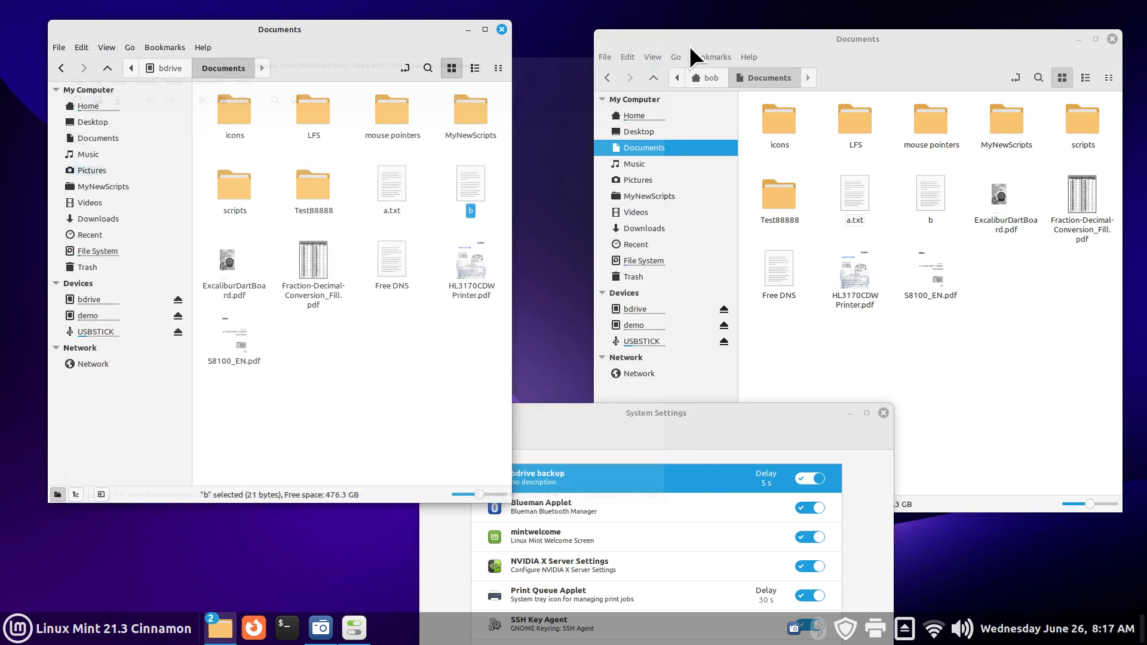
pyautogui.click(718, 425)
pyautogui.moveTo(751, 417); pyautogui.dragTo(716, 288)
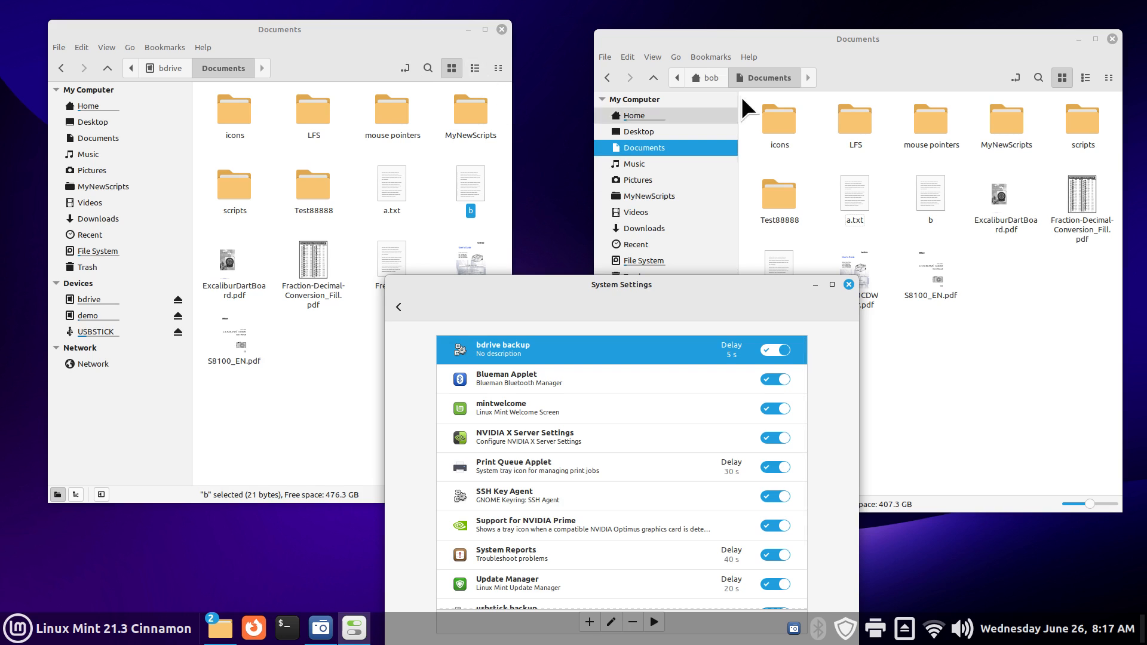
# Step: Compare LFS, mouse pointers and Test88888 across both Documents folders, and re-read bdrive's b
pyautogui.click(781, 122)
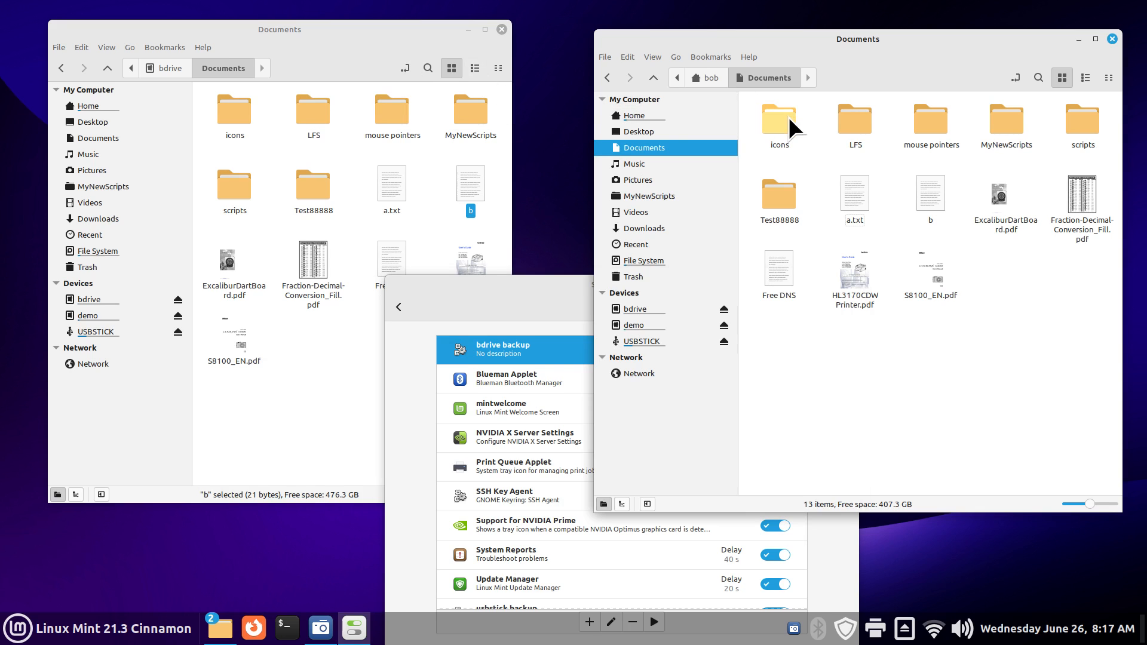
pyautogui.click(233, 116)
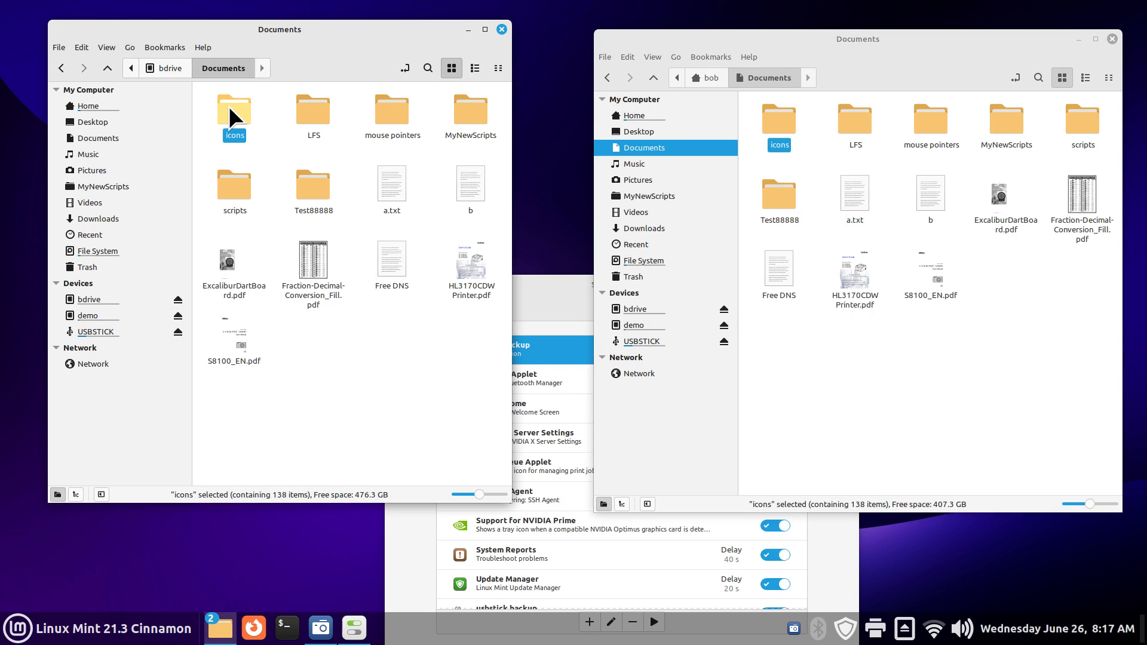
pyautogui.click(312, 116)
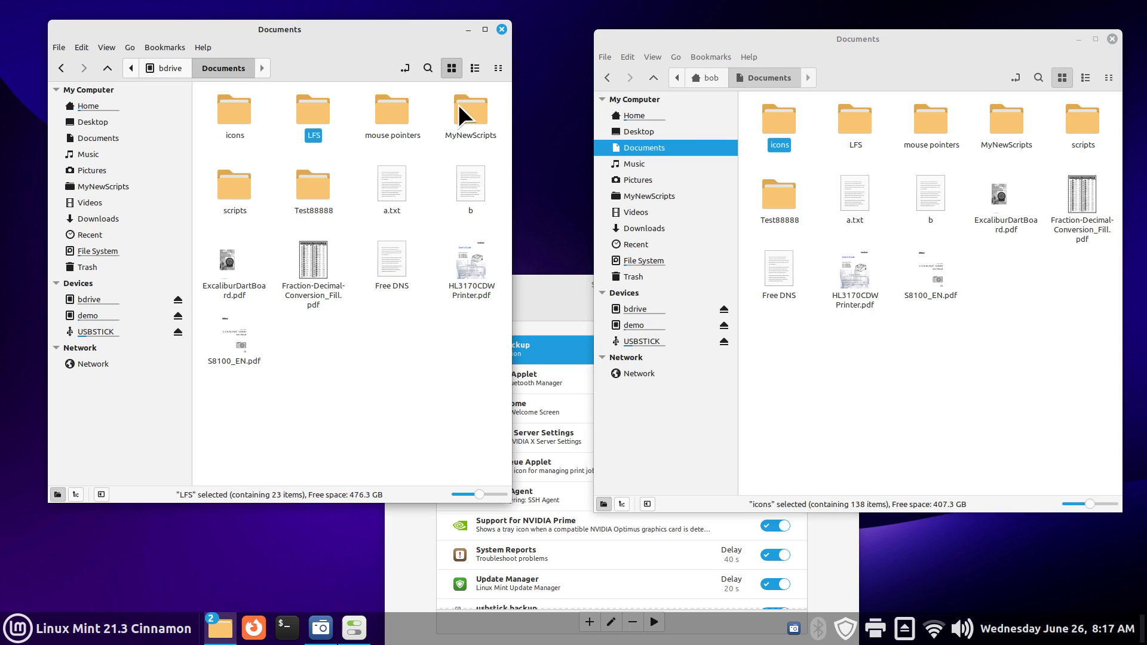
pyautogui.click(857, 119)
pyautogui.click(392, 115)
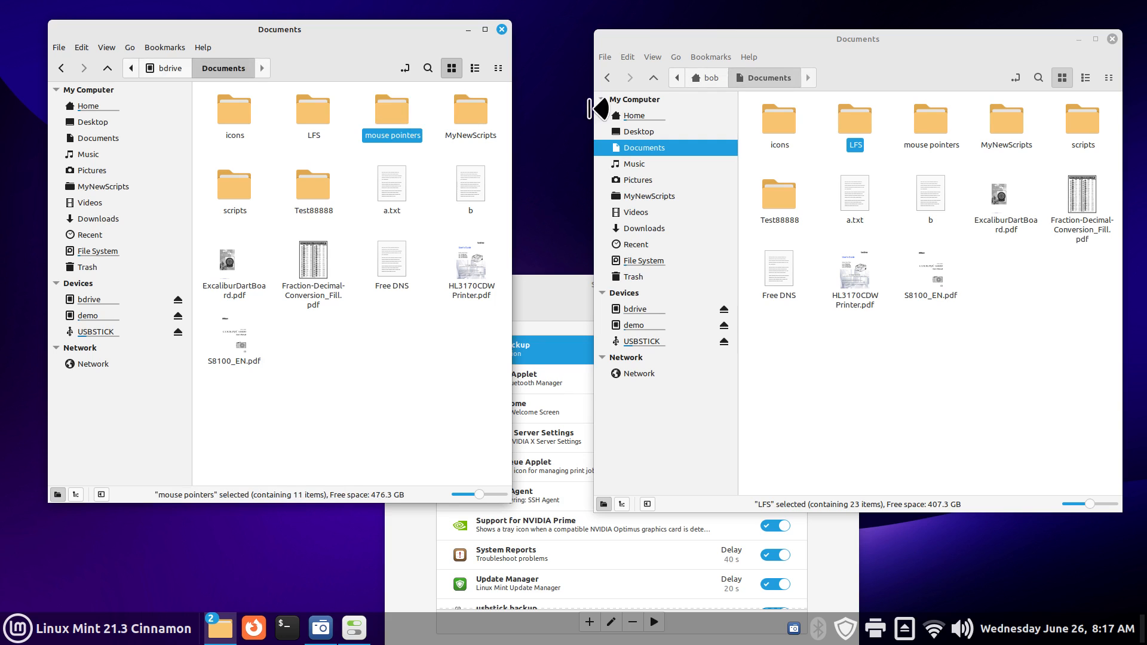
pyautogui.click(929, 121)
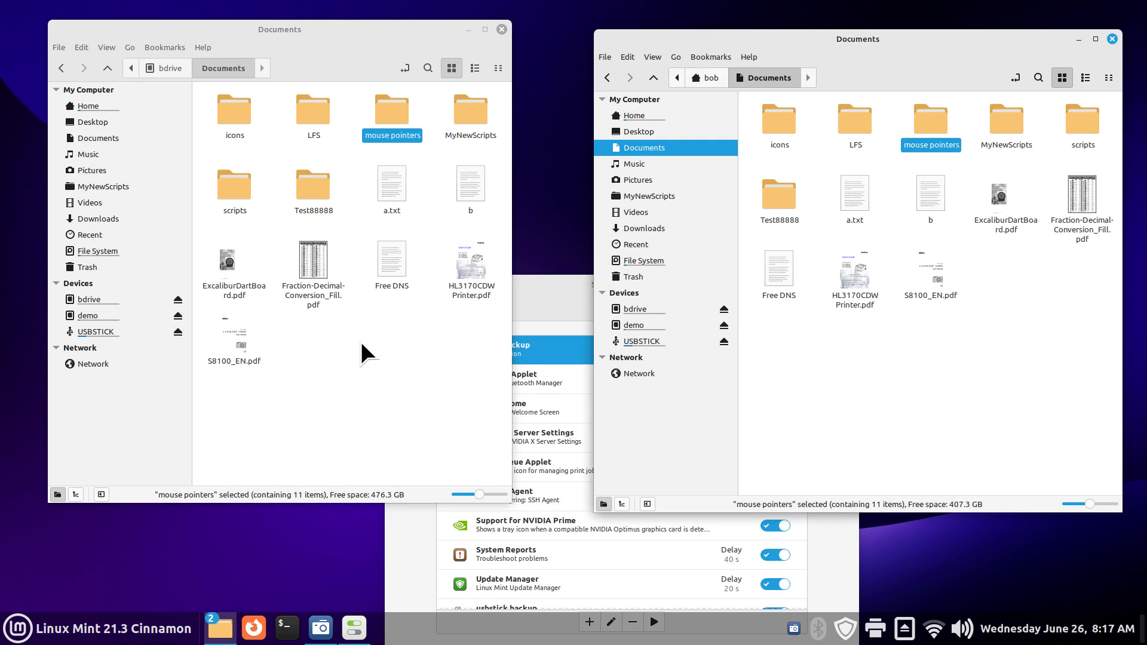
pyautogui.click(312, 190)
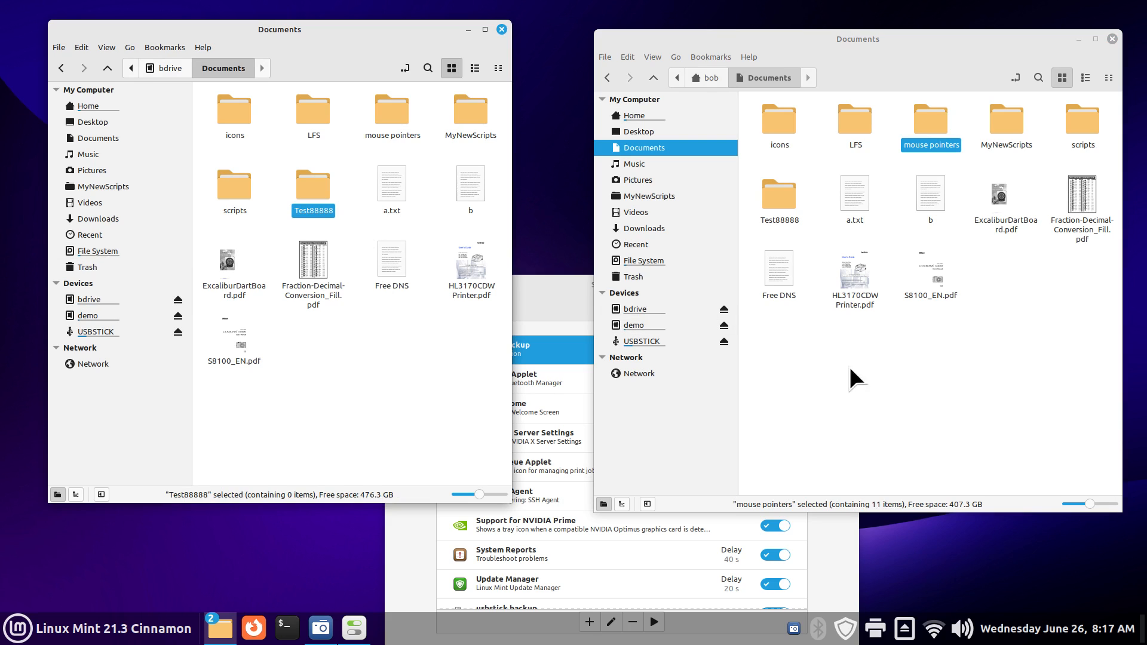
pyautogui.click(468, 195)
pyautogui.doubleClick(468, 194)
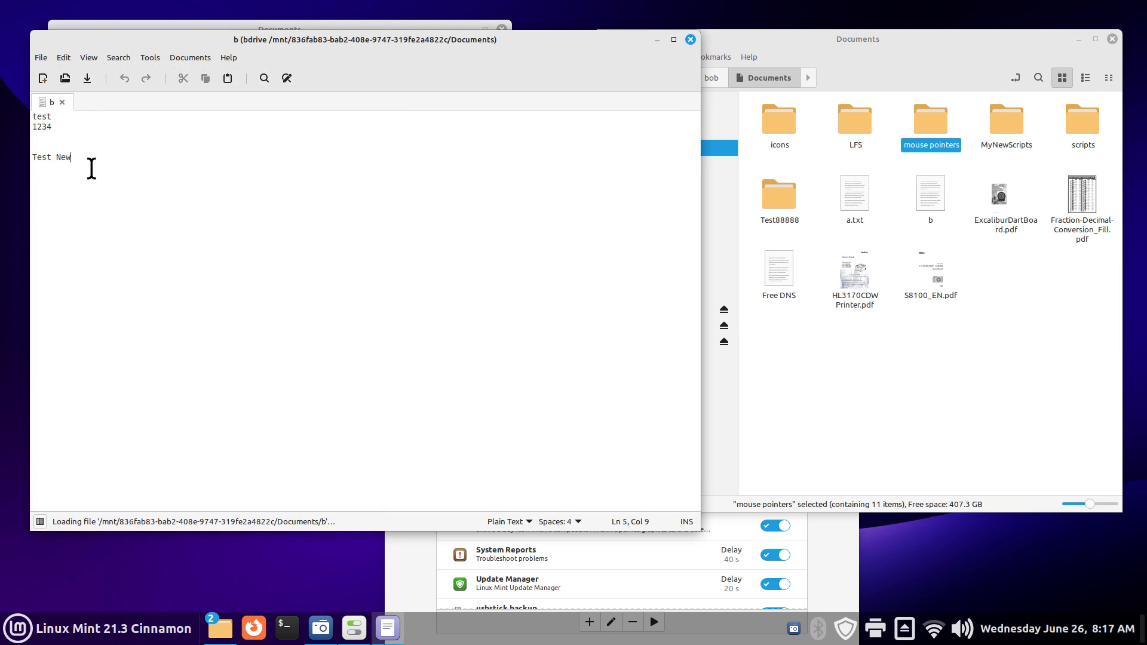
pyautogui.click(690, 39)
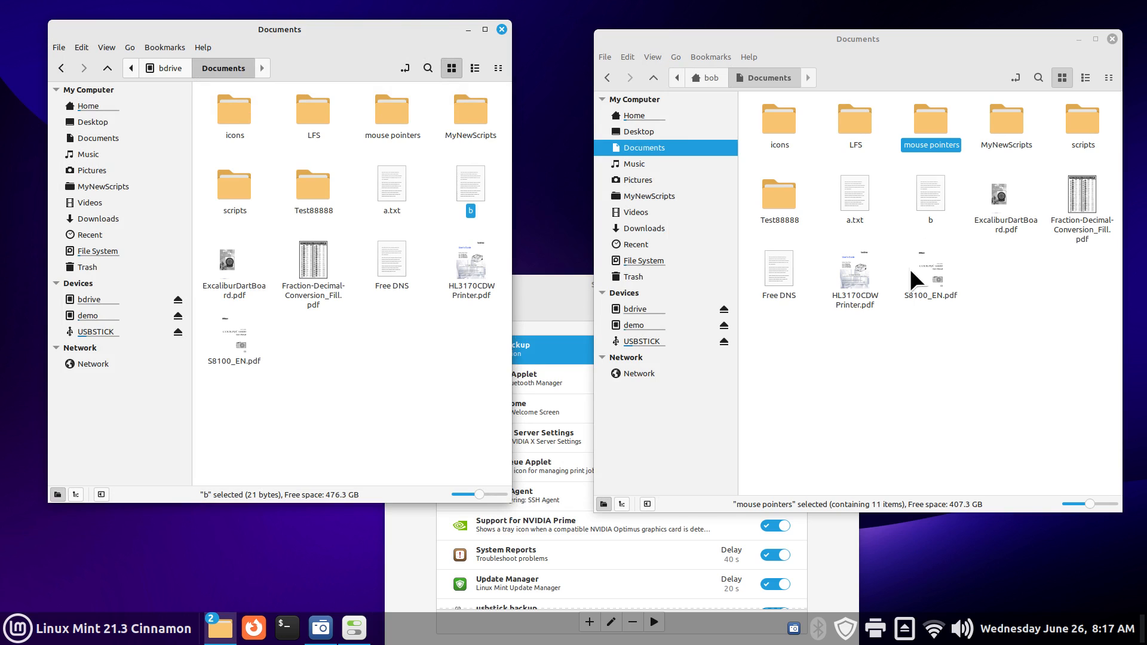
# Step: Create an empty document named c in home Documents
pyautogui.rightClick(832, 367)
pyautogui.moveTo(916, 392)
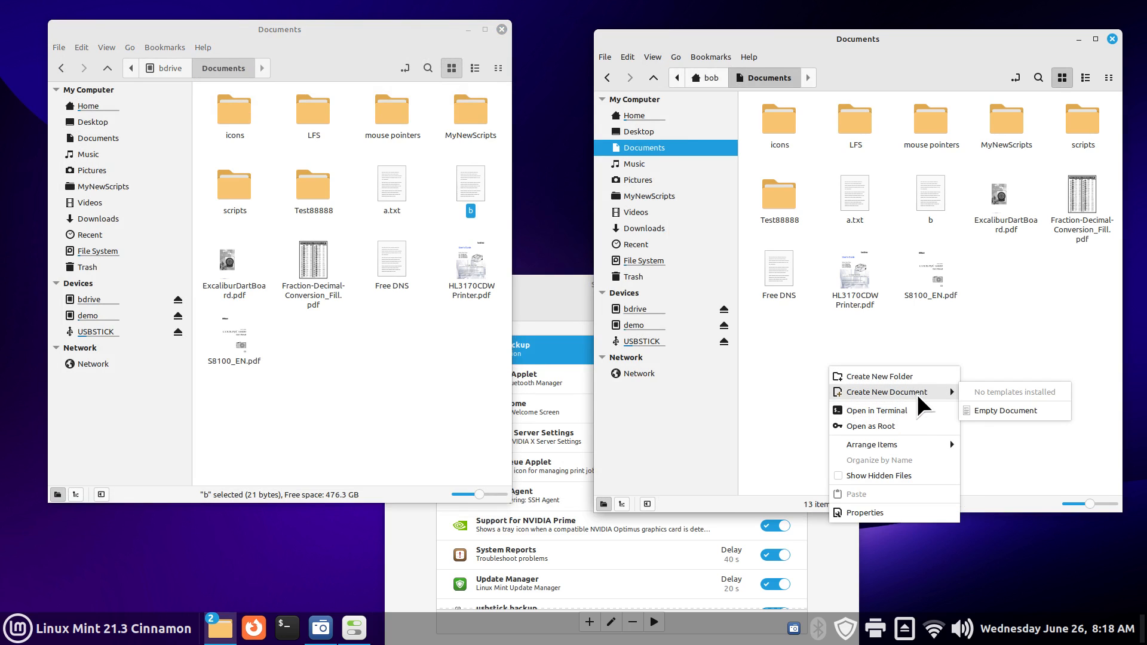
pyautogui.click(993, 410)
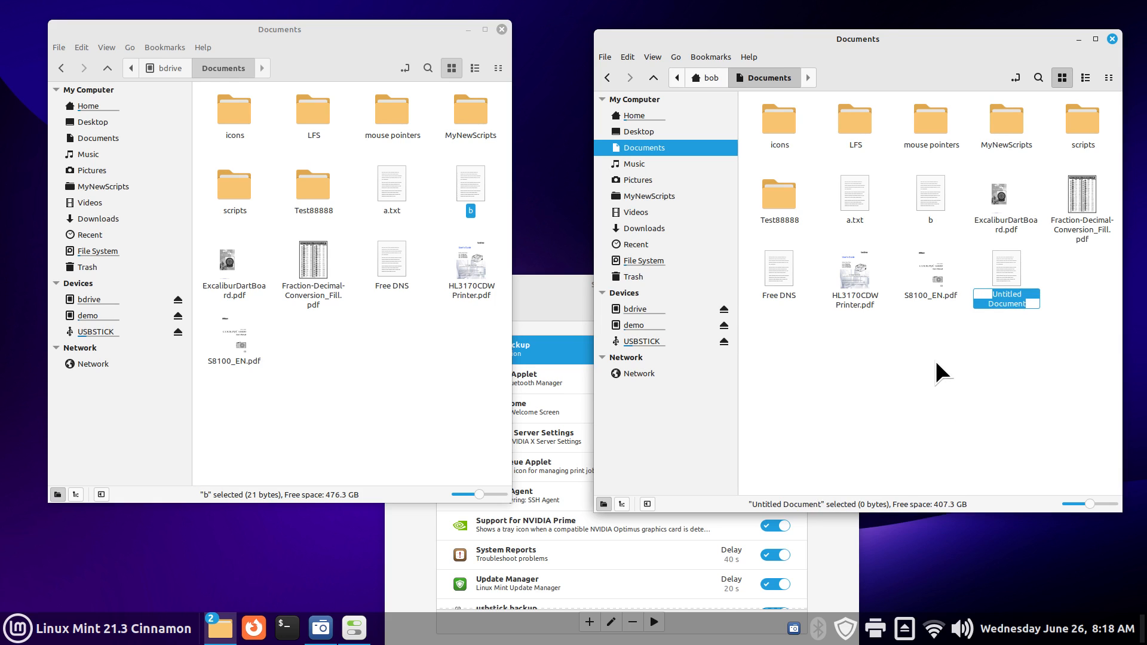
pyautogui.write('c')
pyautogui.press('Return')
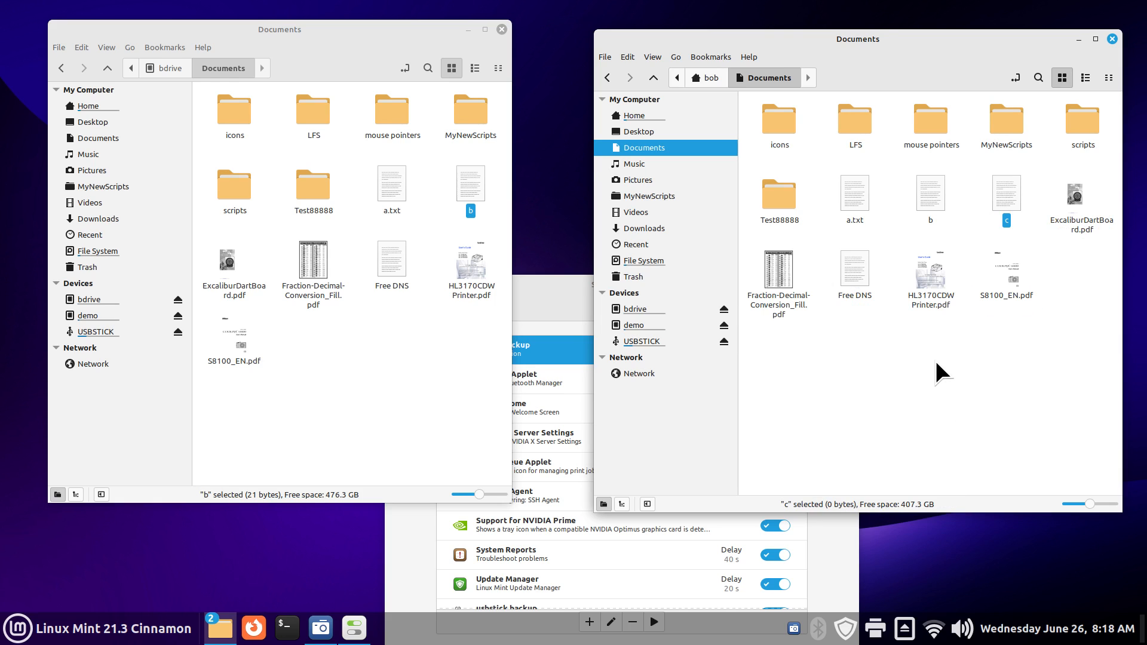
# Step: Re-run the bdrive backup startup entry, then close System Settings
pyautogui.click(529, 323)
pyautogui.moveTo(546, 294); pyautogui.dragTo(568, 193)
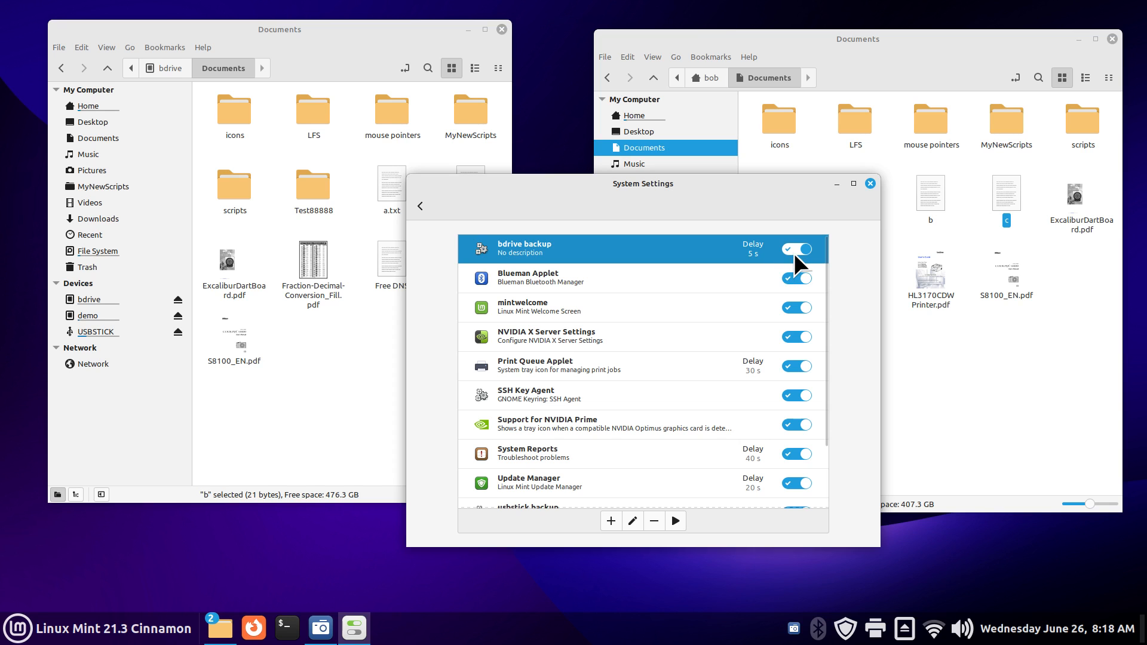
pyautogui.moveTo(652, 182); pyautogui.dragTo(788, 220)
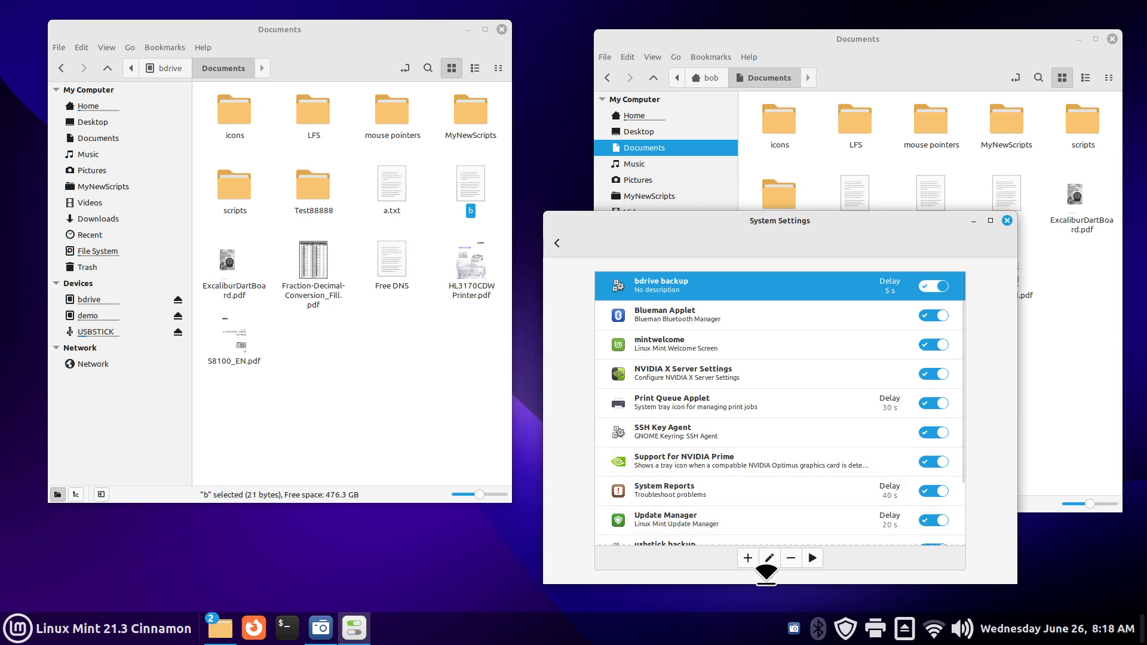
pyautogui.click(812, 554)
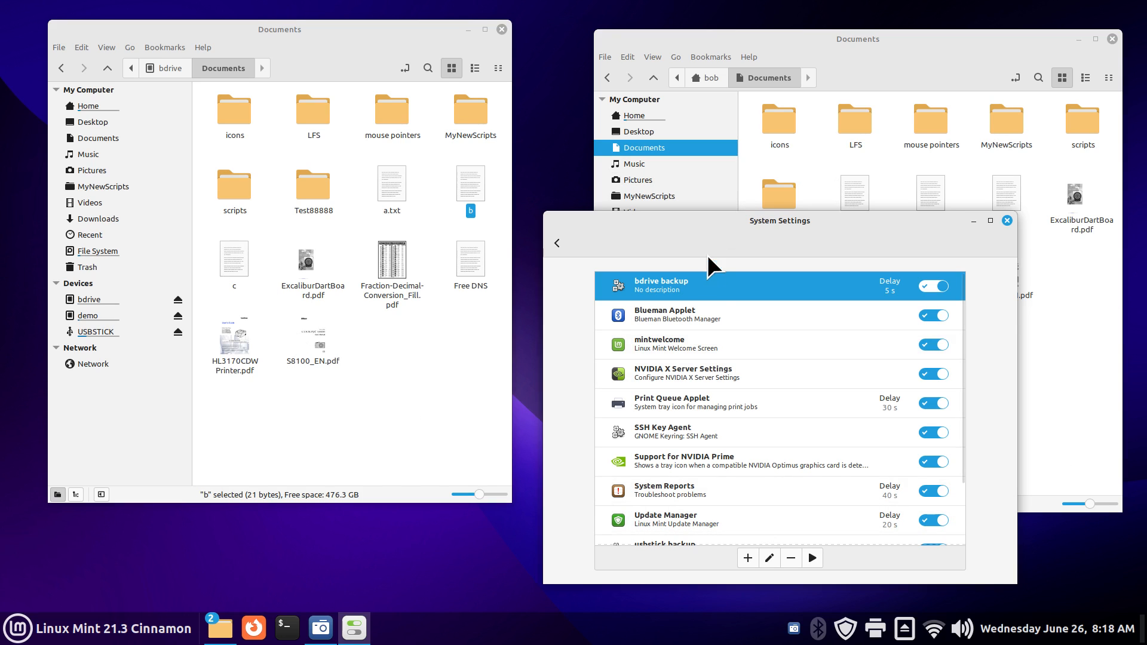
pyautogui.click(1007, 221)
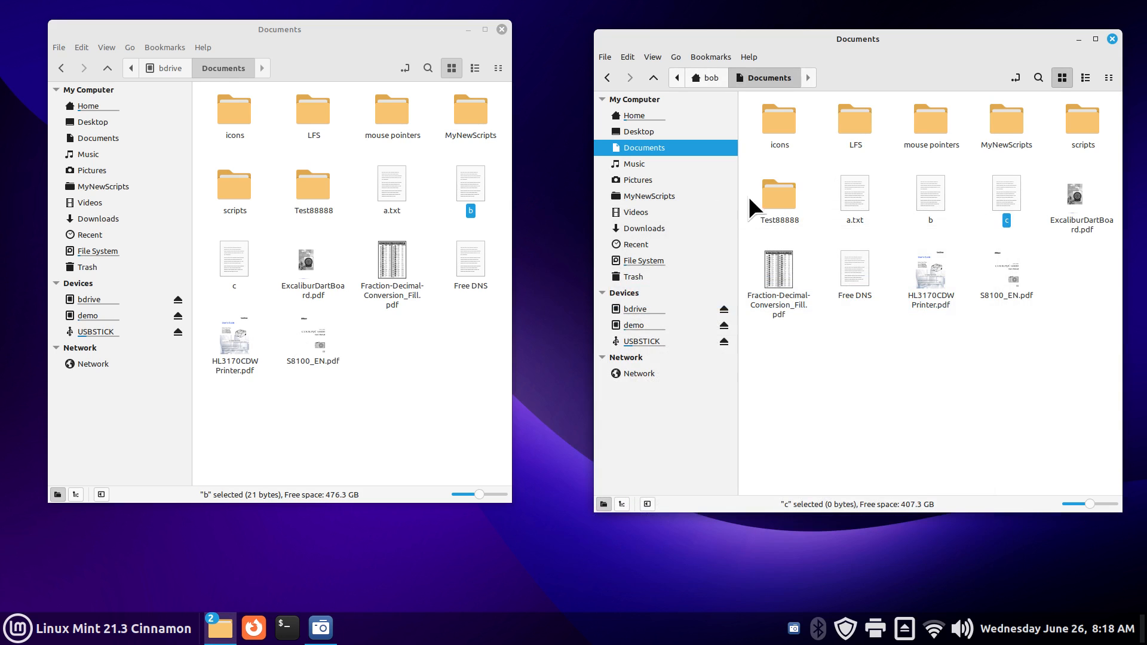
# Step: Display the bdrive script in Xed and paste a copy of its Junki1 rsync line onto line 8
pyautogui.click(657, 196)
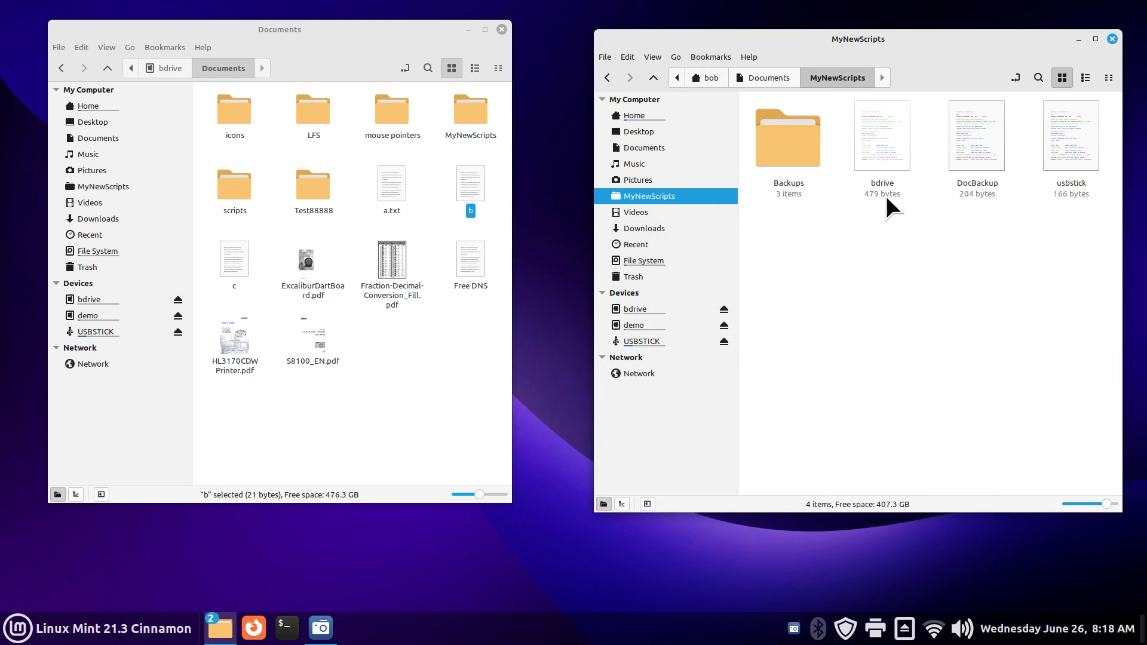
pyautogui.doubleClick(884, 123)
pyautogui.click(816, 322)
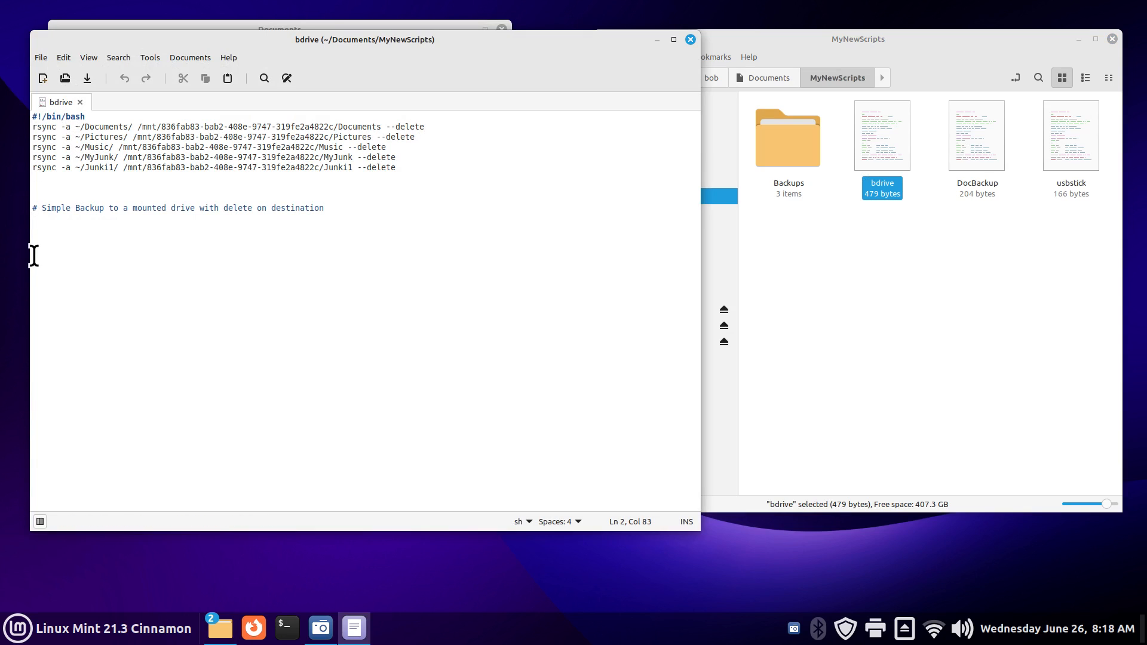
pyautogui.click(29, 166)
pyautogui.moveTo(30, 167); pyautogui.dragTo(412, 168)
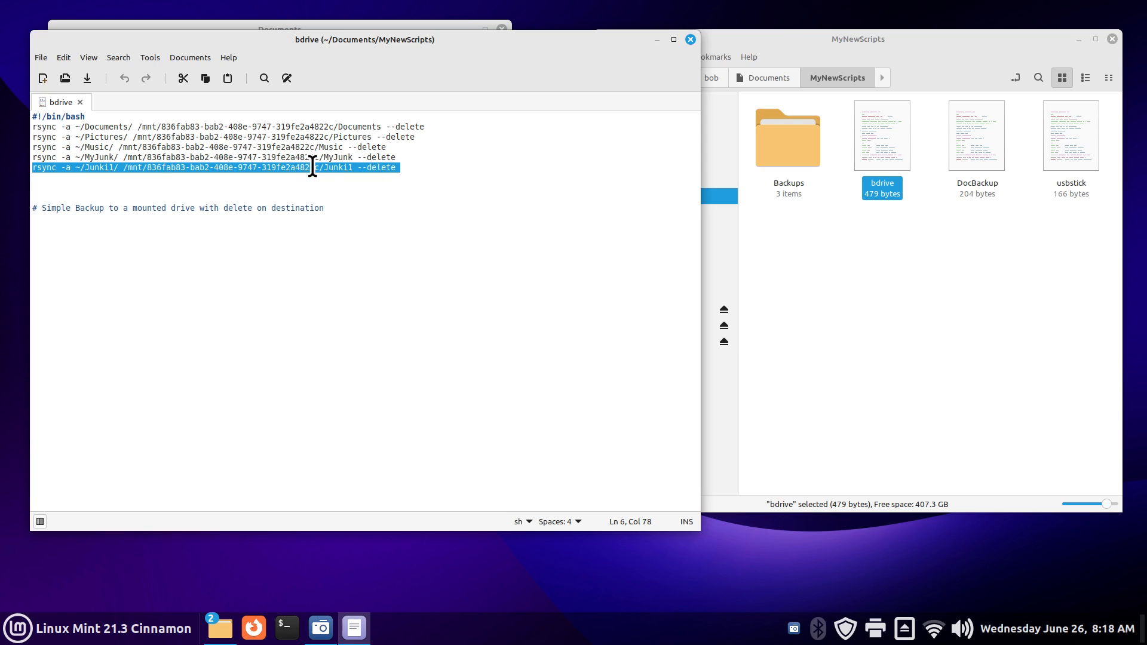
pyautogui.rightClick(312, 166)
pyautogui.click(359, 227)
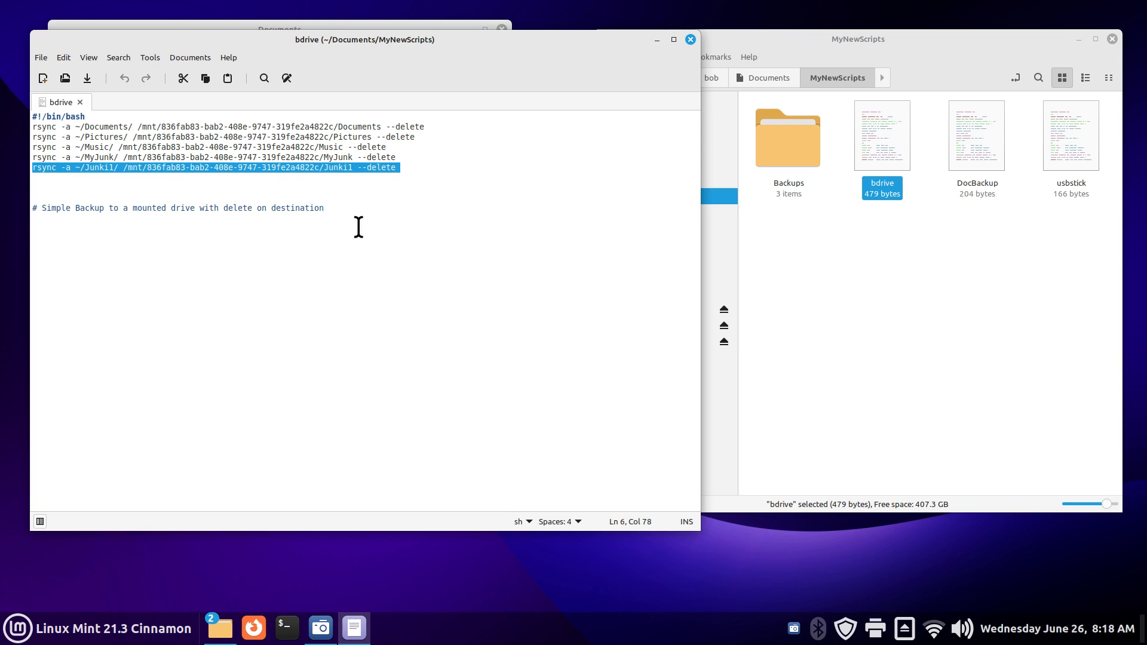
pyautogui.click(42, 186)
pyautogui.rightClick(42, 183)
pyautogui.click(70, 258)
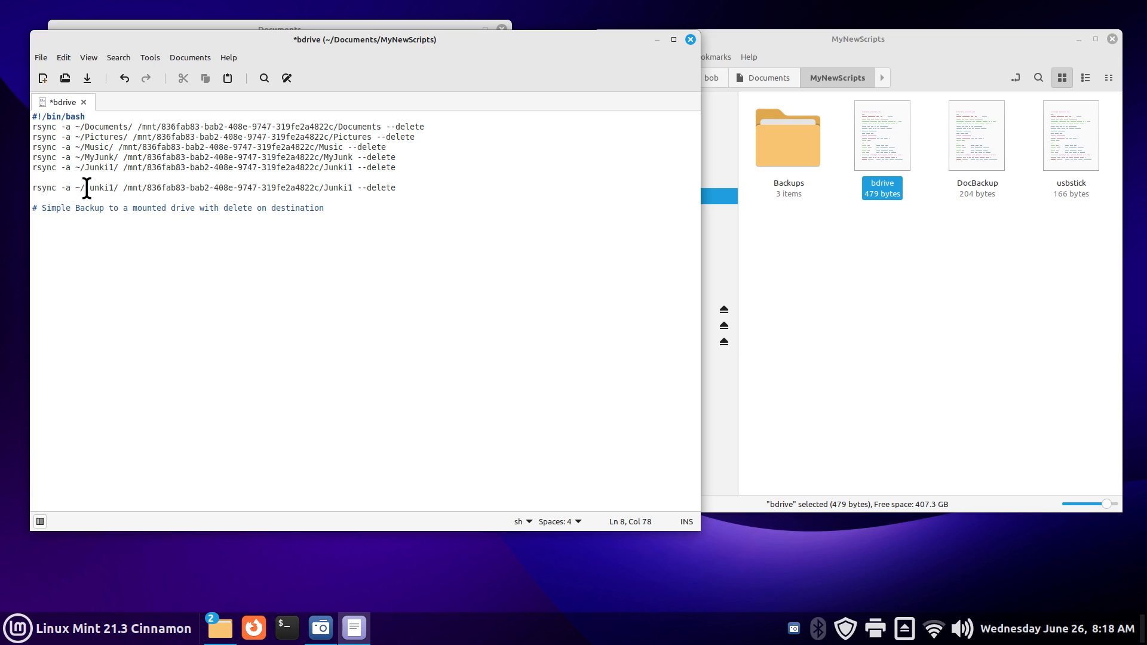
# Step: Highlight Junki1 and Junki in the pasted paths, then close the script without saving
pyautogui.moveTo(86, 189); pyautogui.dragTo(113, 188)
pyautogui.moveTo(324, 189); pyautogui.dragTo(348, 189)
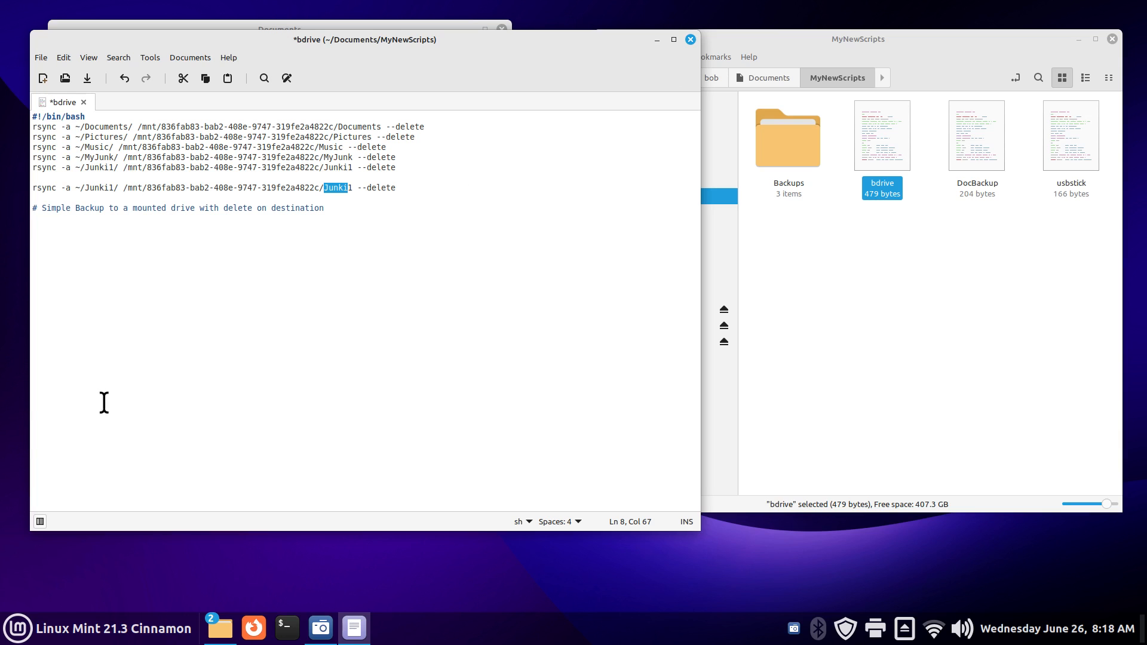
pyautogui.click(690, 40)
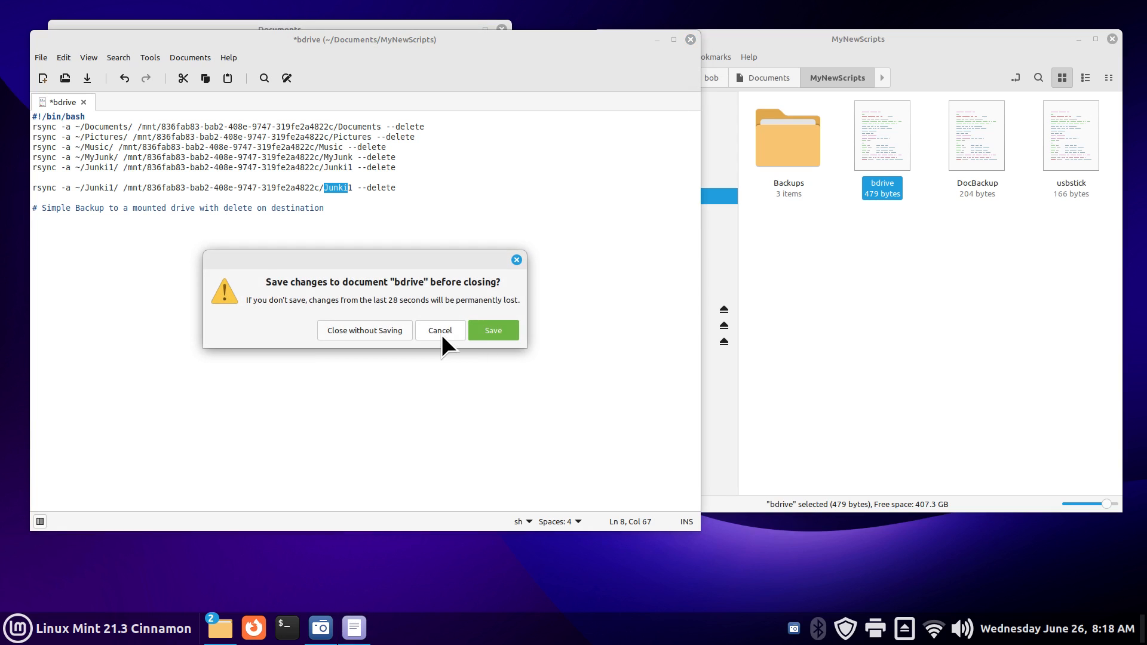
pyautogui.click(372, 332)
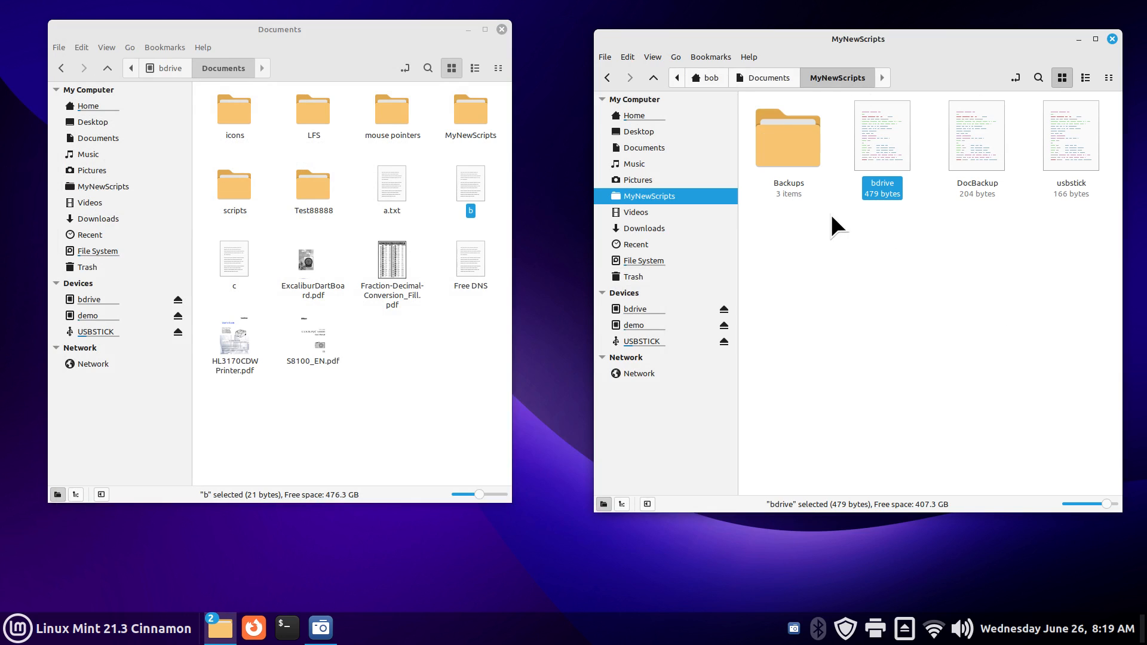
# Step: Copy the bdrive script and paste it into MyNewScripts as 'bdrive (copy)'
pyautogui.rightClick(881, 129)
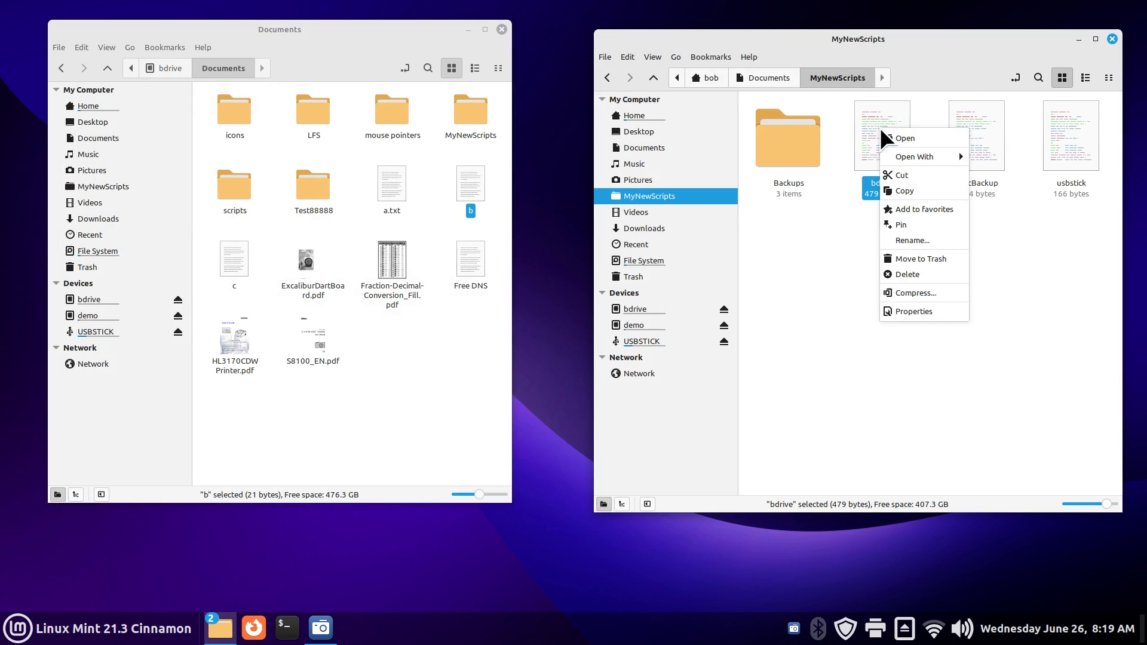
pyautogui.click(907, 192)
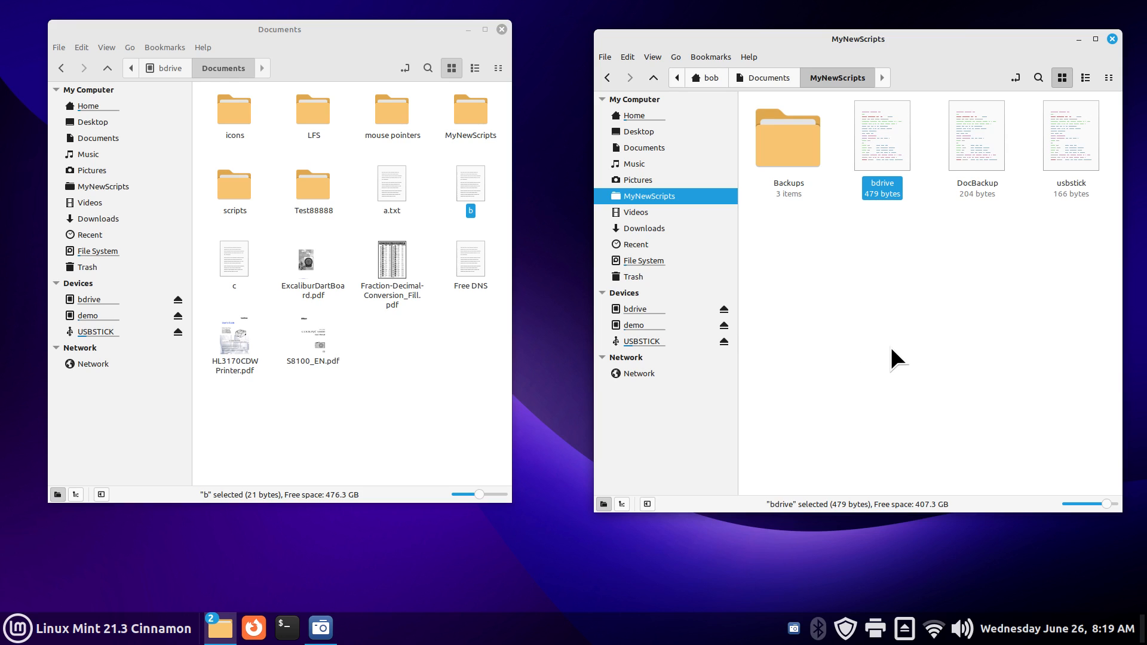
pyautogui.rightClick(872, 130)
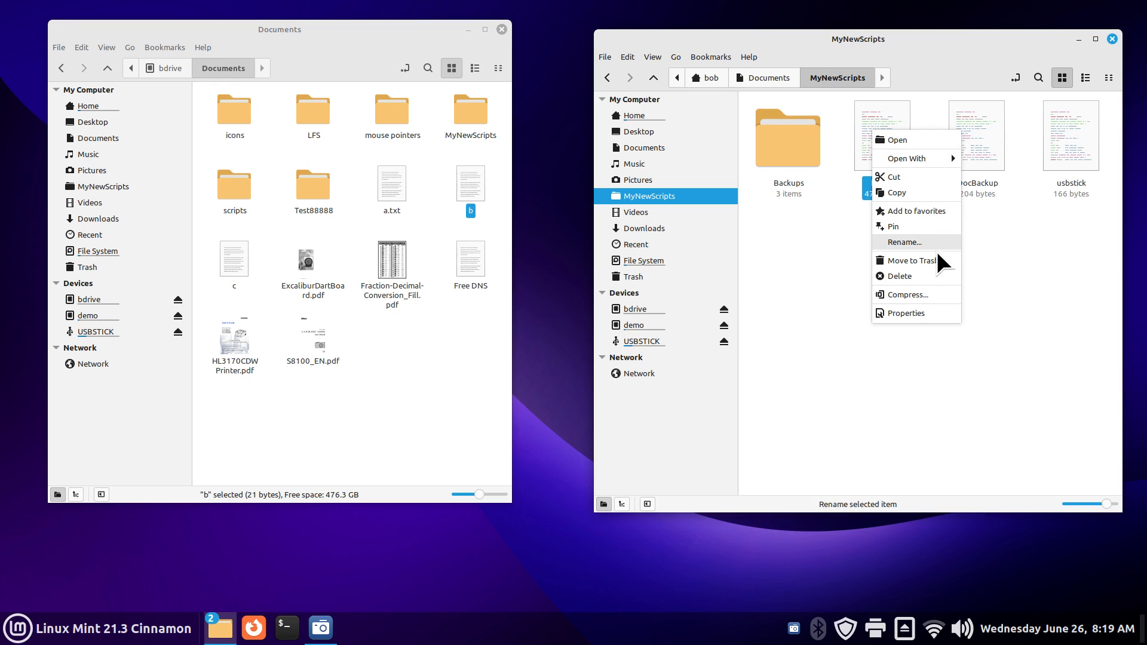
pyautogui.click(896, 192)
pyautogui.rightClick(830, 260)
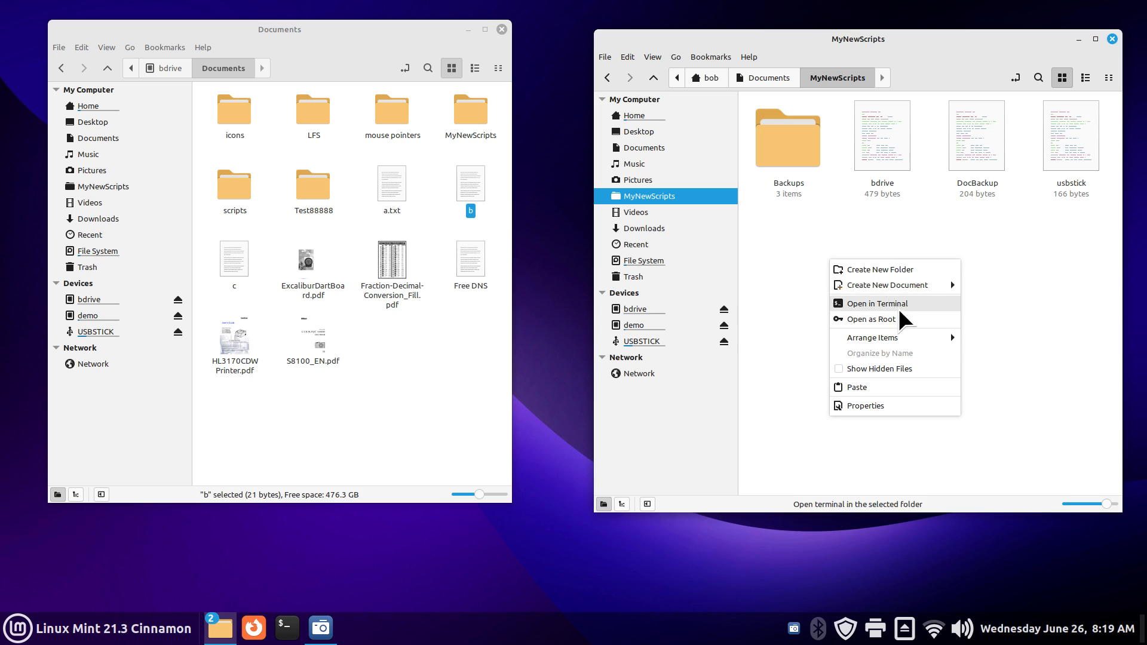
pyautogui.click(860, 387)
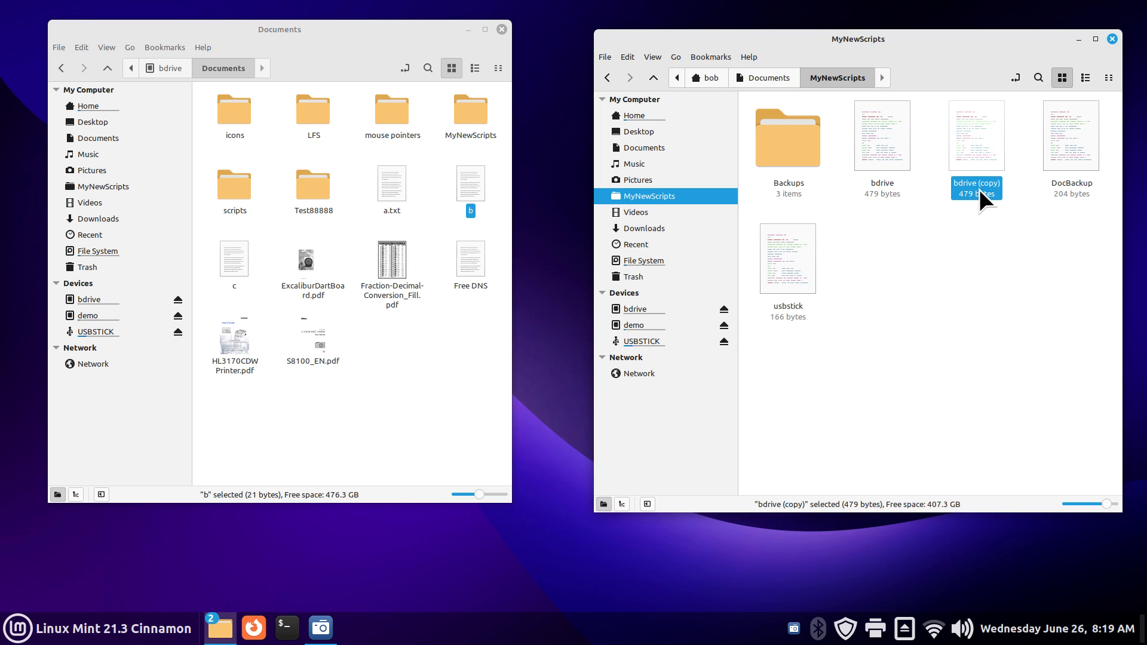
# Step: View 'bdrive (copy)' in Xed, then close Xed and the Nemo windows
pyautogui.doubleClick(980, 134)
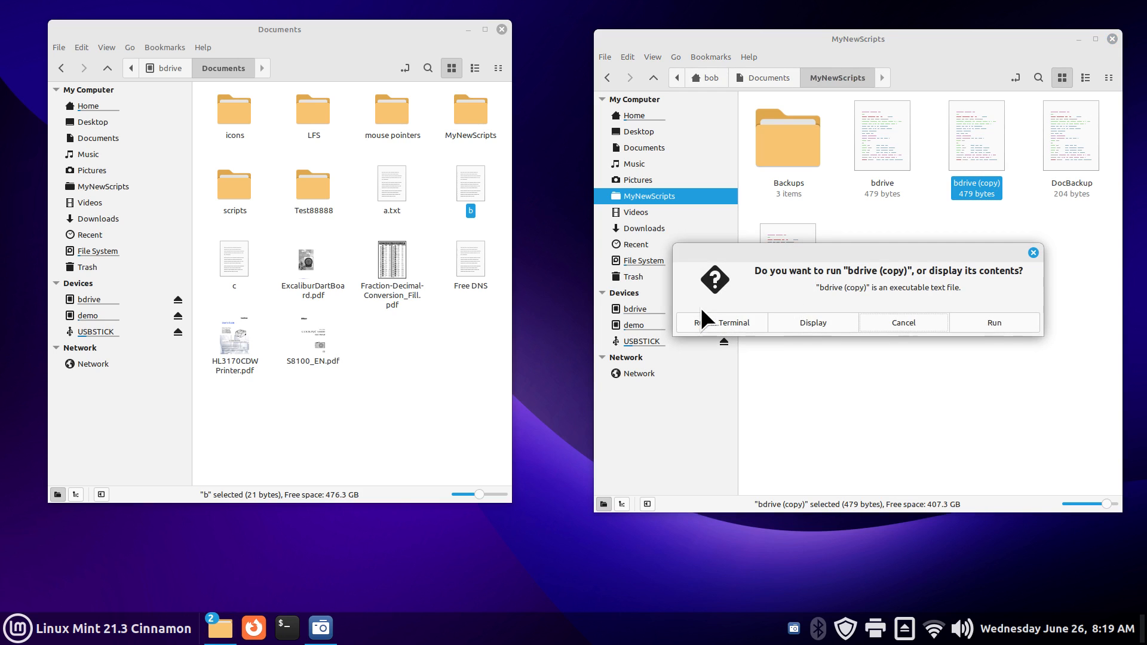
pyautogui.click(815, 323)
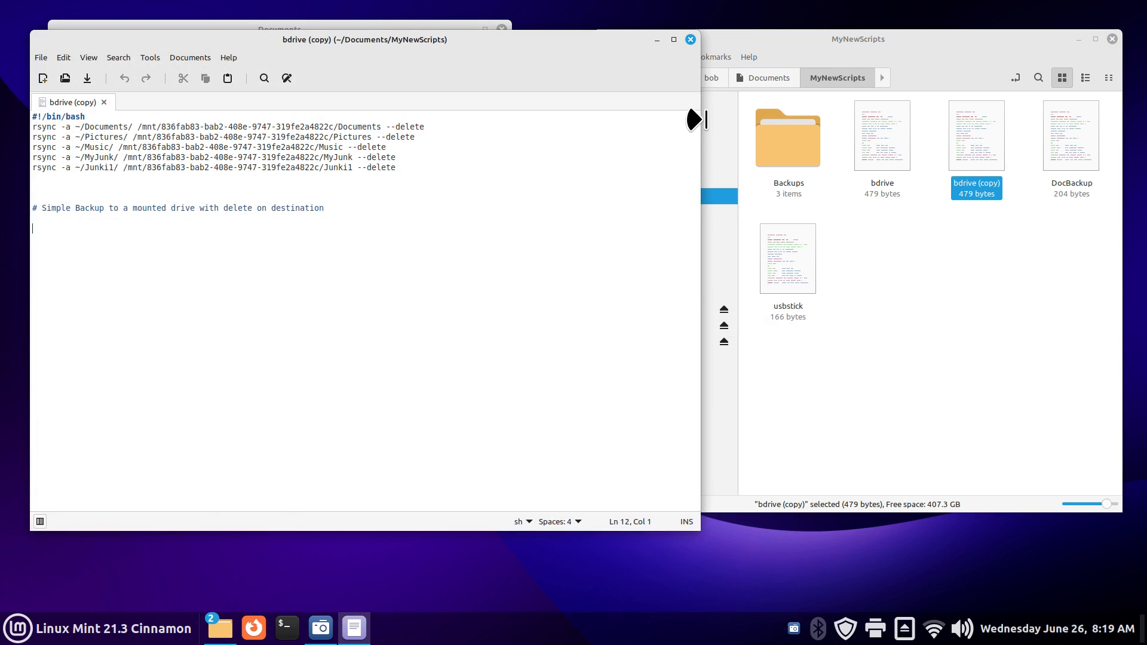
pyautogui.click(690, 38)
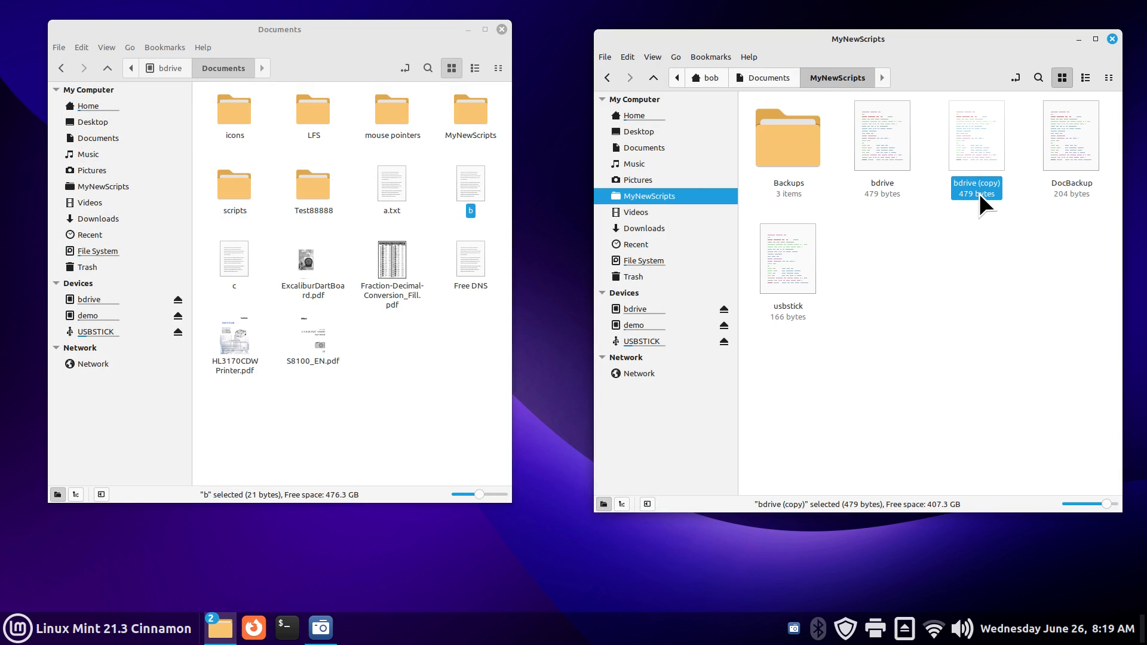
pyautogui.click(1112, 39)
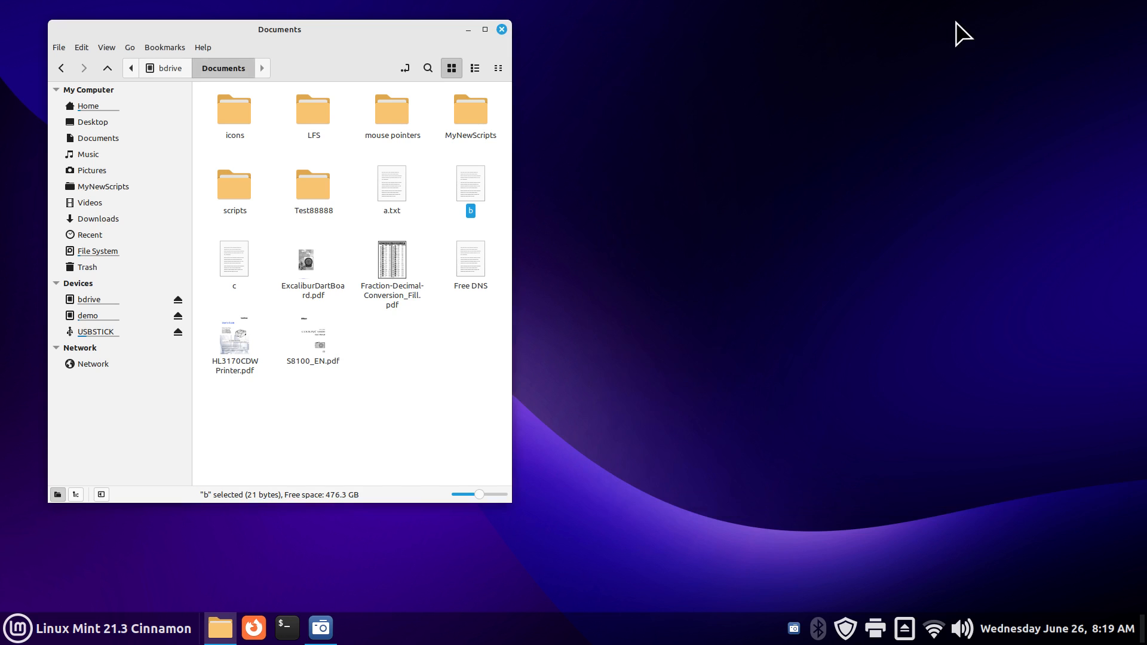
pyautogui.click(502, 29)
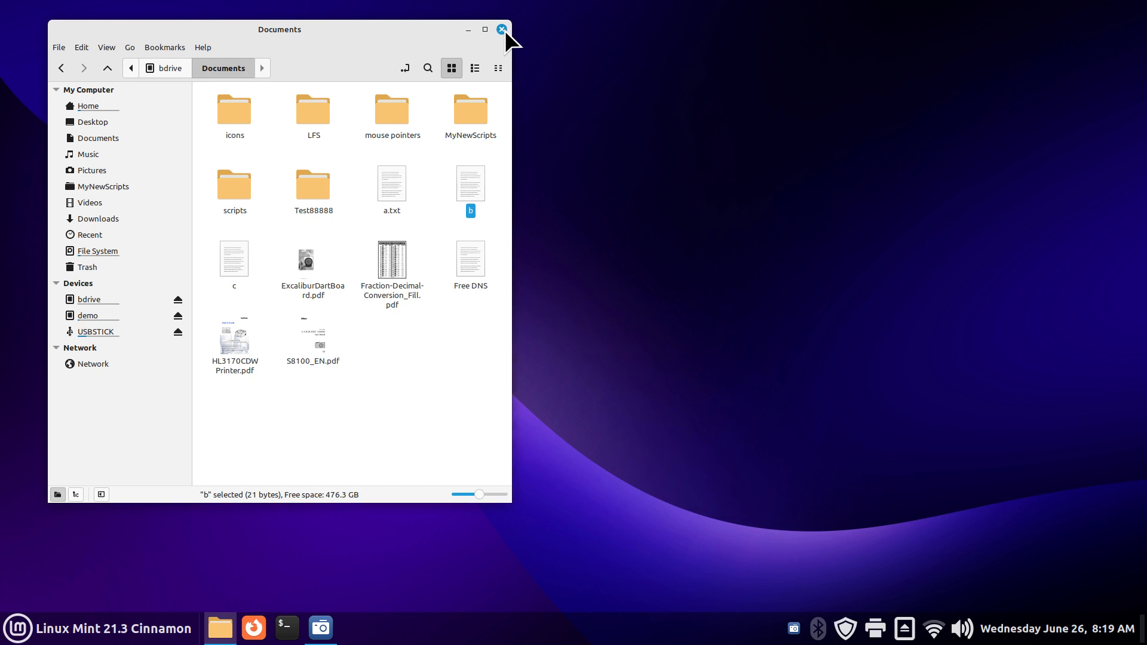